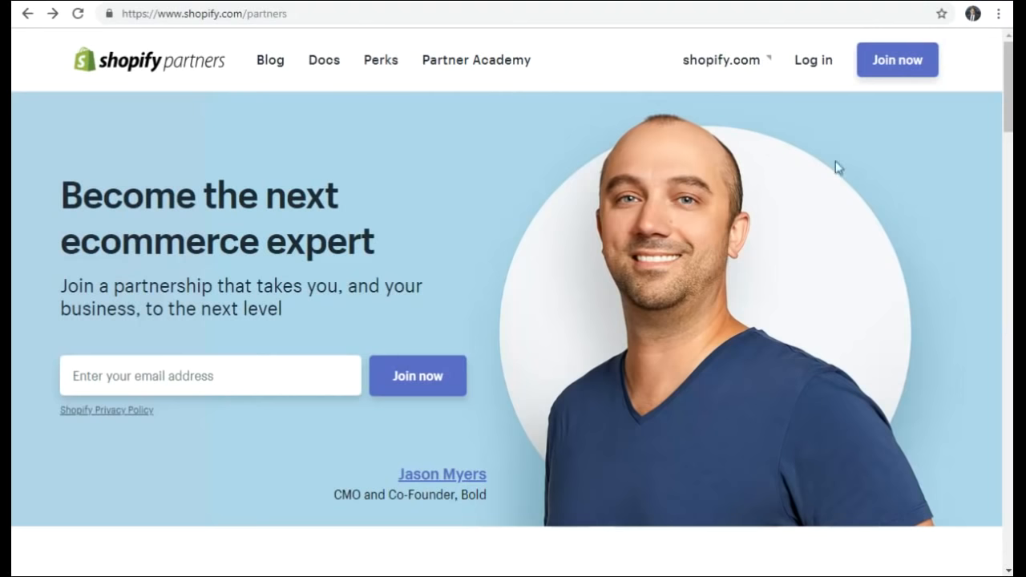
- Log in to Shopify Partners with the partner account email and password
click(814, 70)
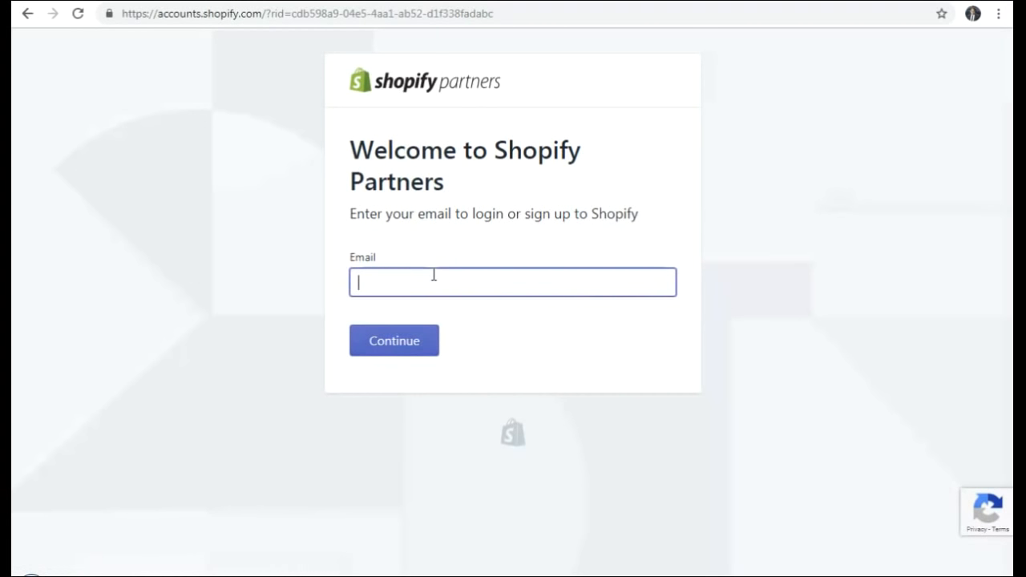
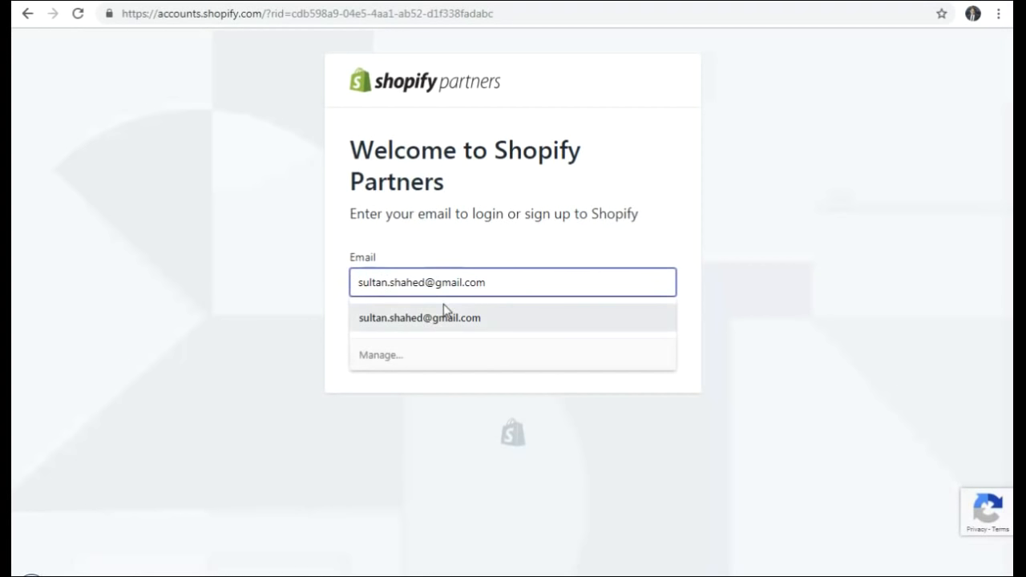
click(433, 317)
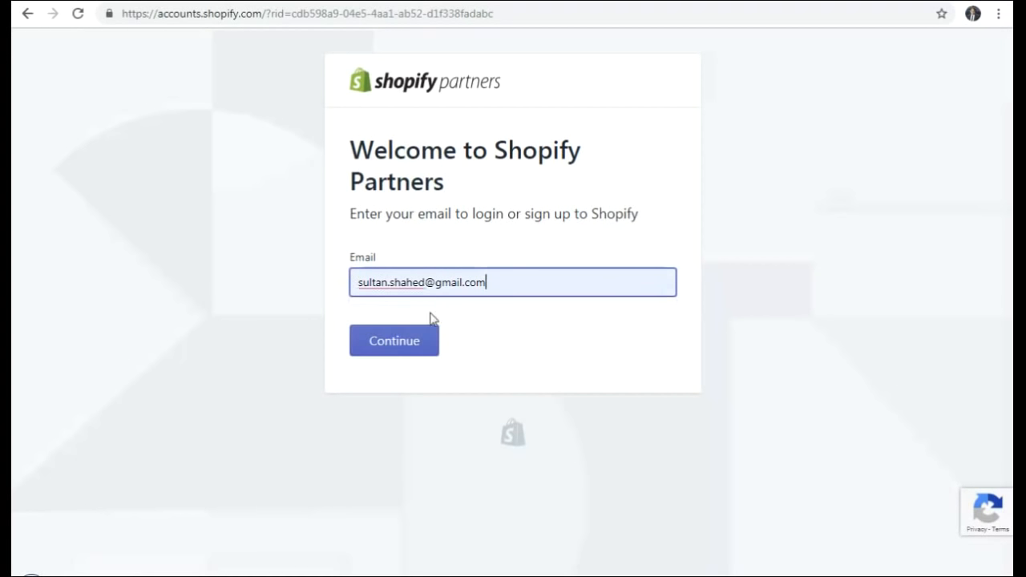
click(399, 344)
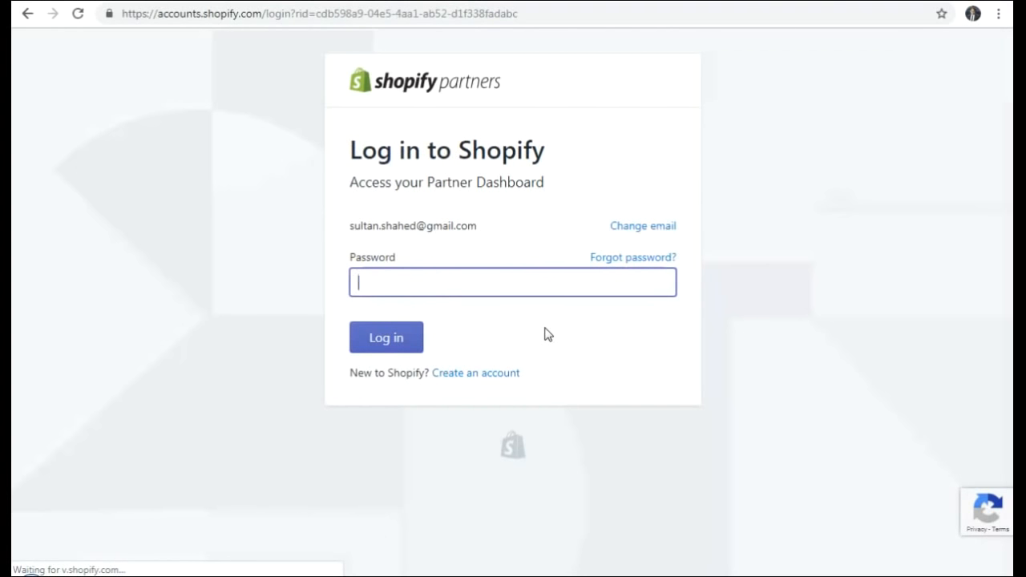
text(••••••)
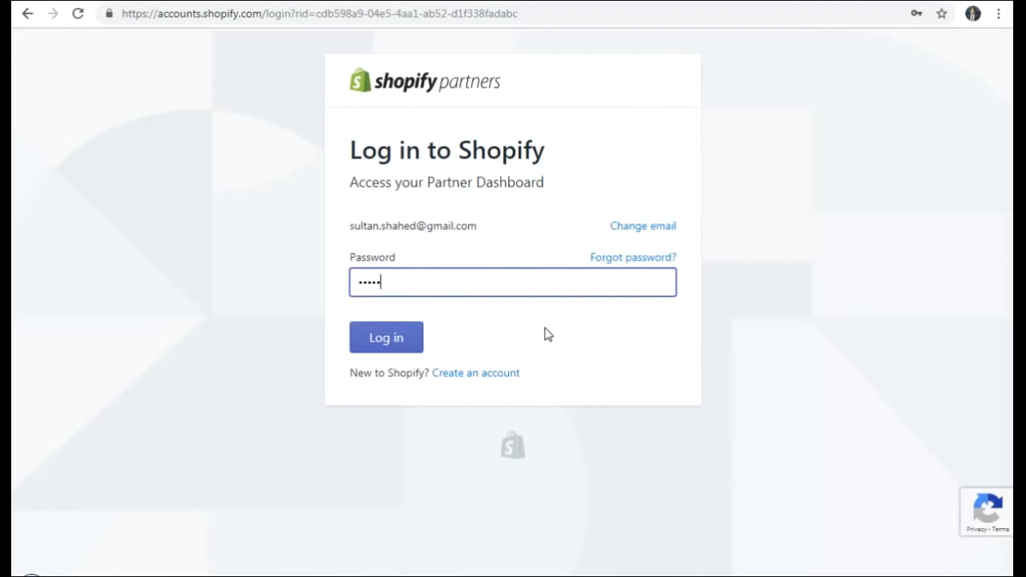
text(••)
key(Return)
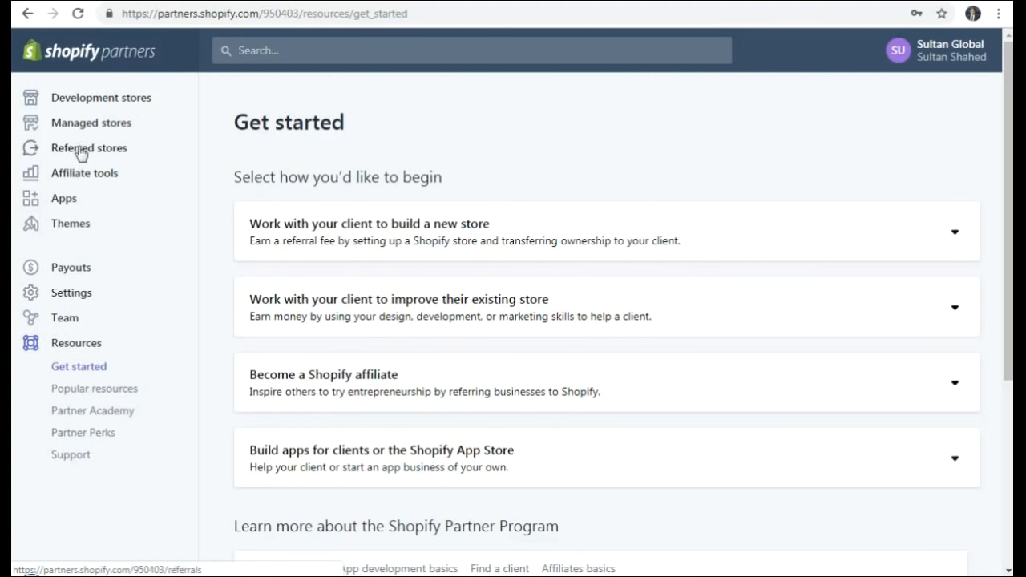
- Open Development stores from the sidebar and scroll to the Create store option
click(86, 103)
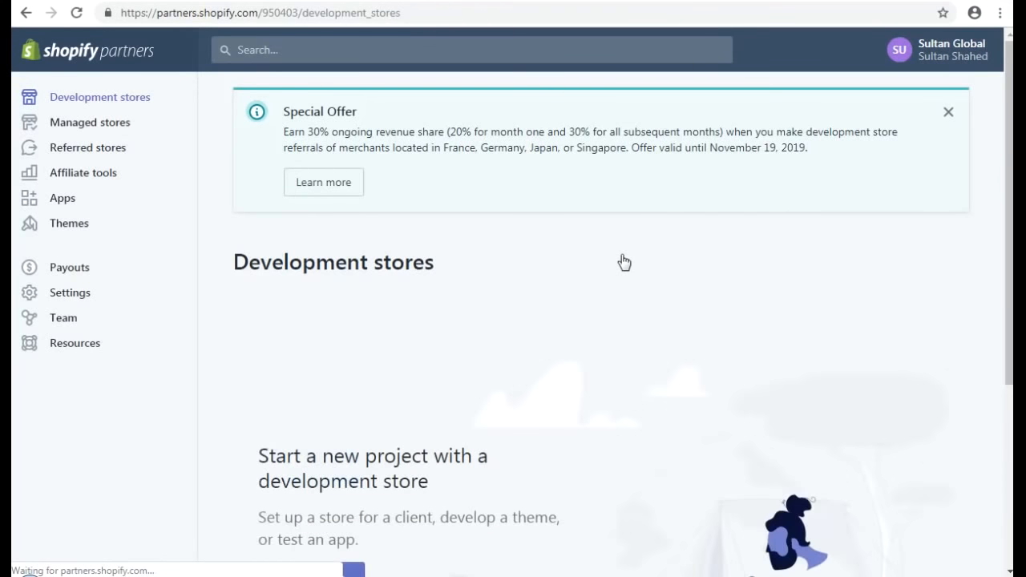
scroll(514, 298, down, 3)
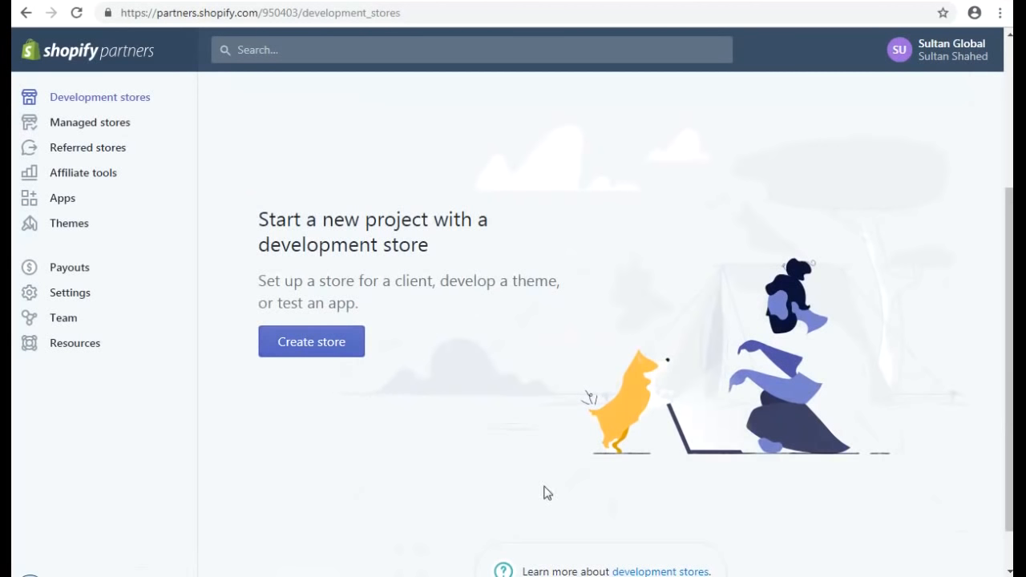
scroll(542, 398, down, 1)
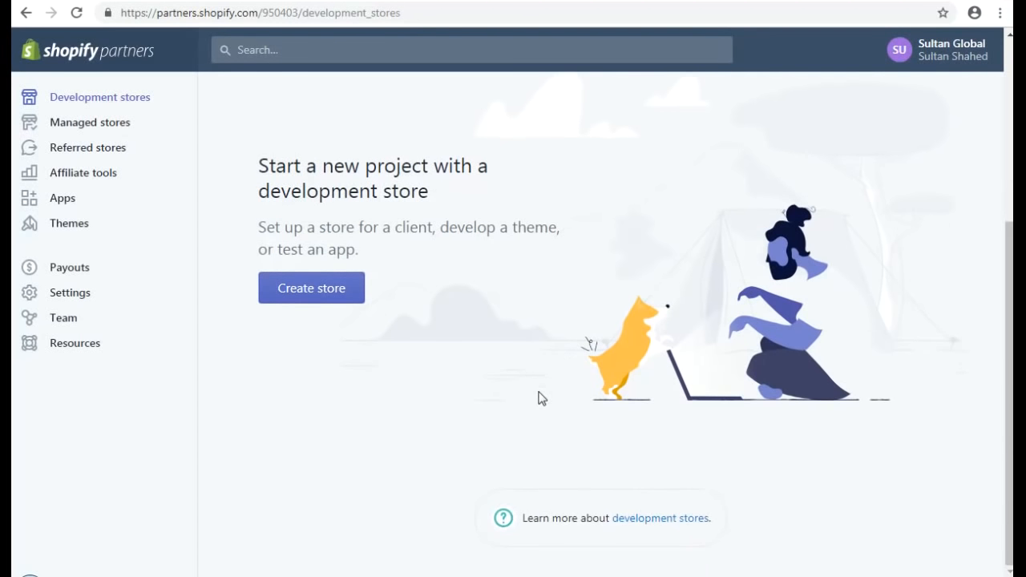
scroll(542, 399, up, 4)
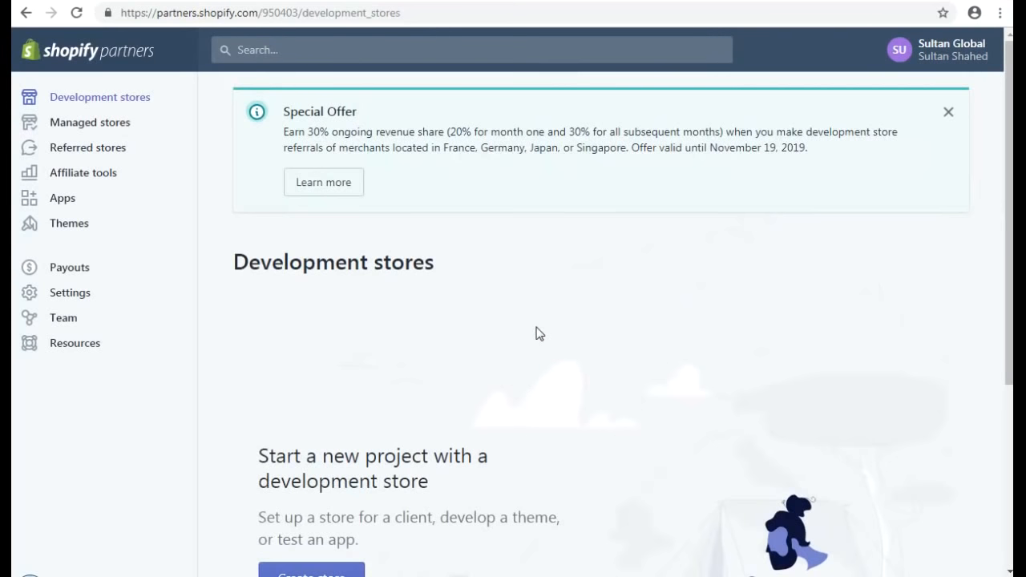
scroll(539, 333, down, 2)
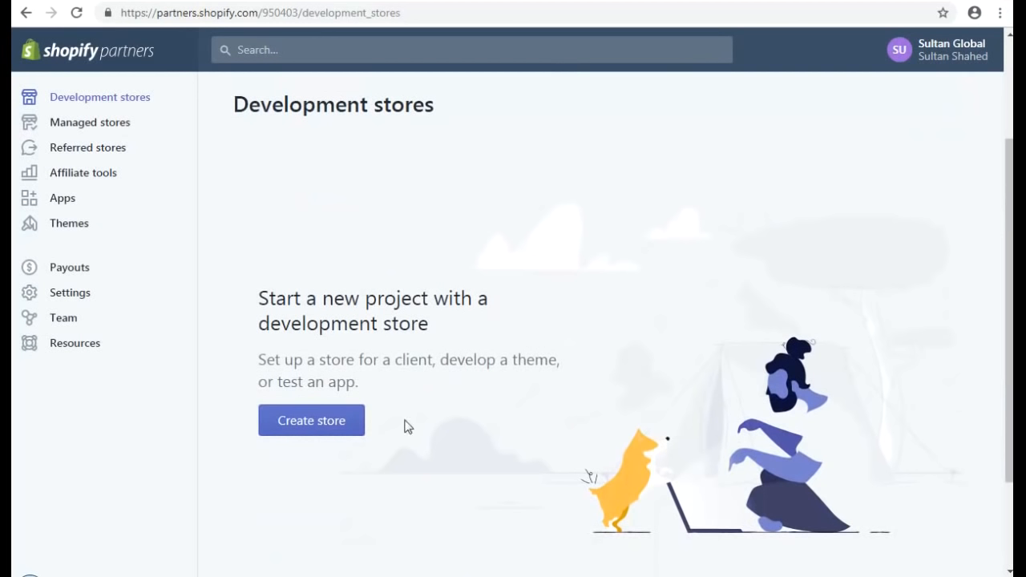
- Start a new development store and enter 'SultanHealth' as the store name
click(312, 425)
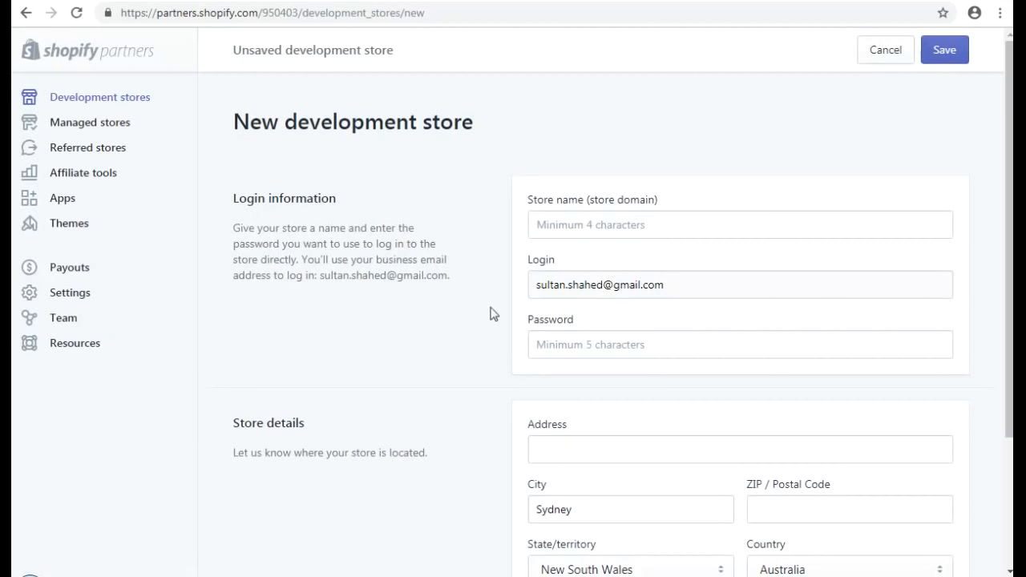
click(602, 226)
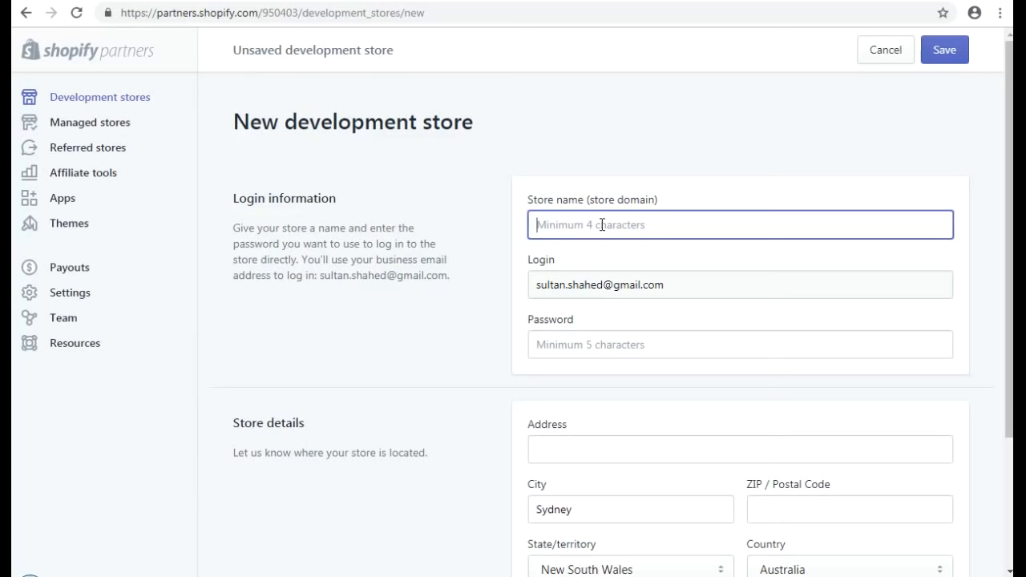
text(SultanHealth)
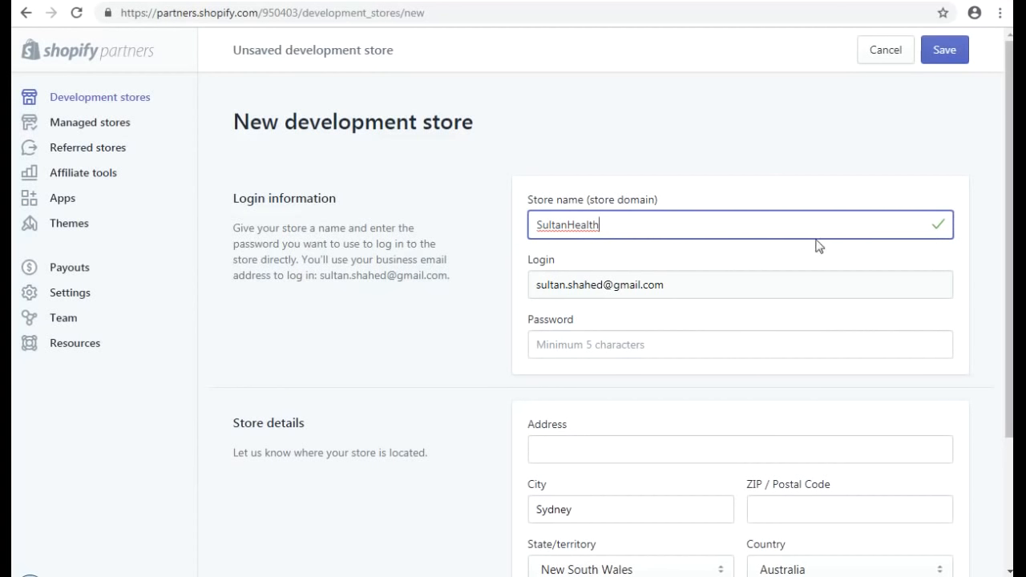
click(867, 178)
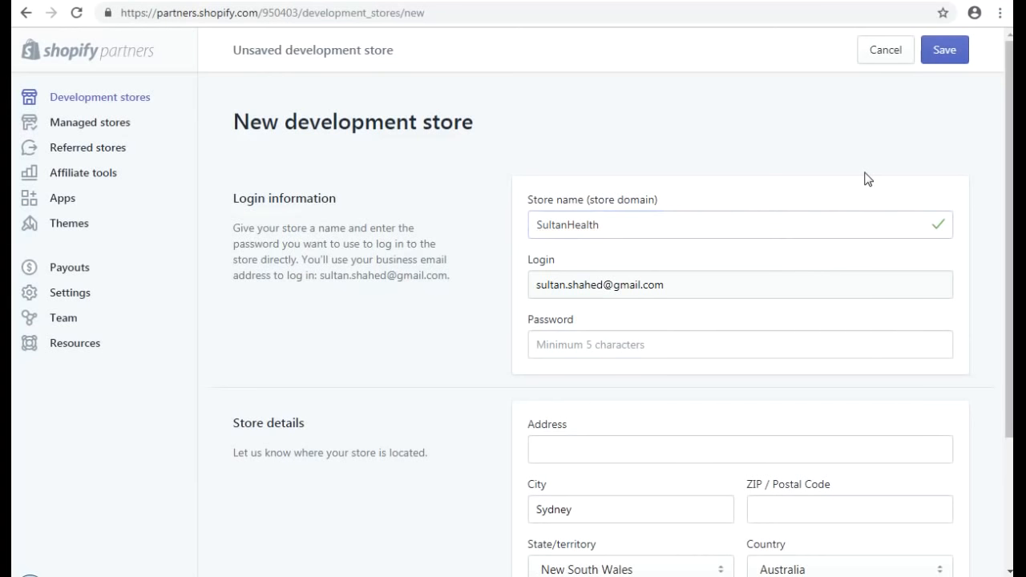
scroll(867, 178, down, 1)
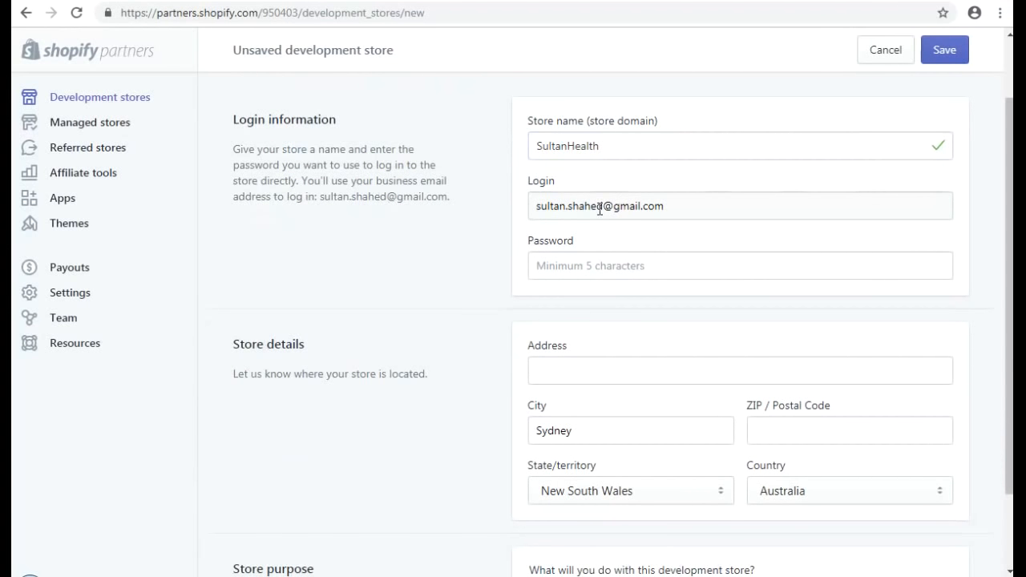
- Enter a password for the SultanHealth development store
click(567, 263)
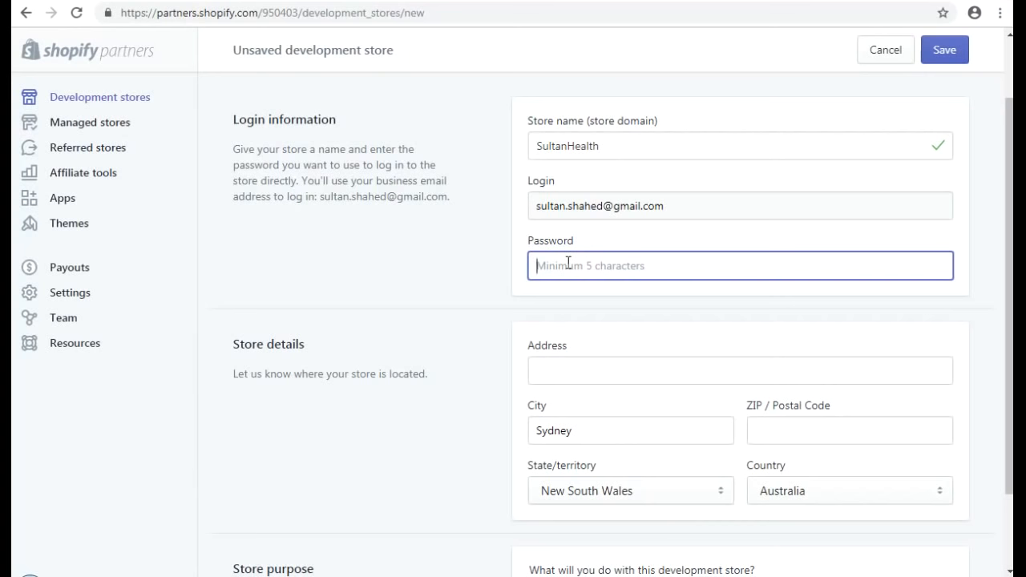
scroll(406, 196, up, 1)
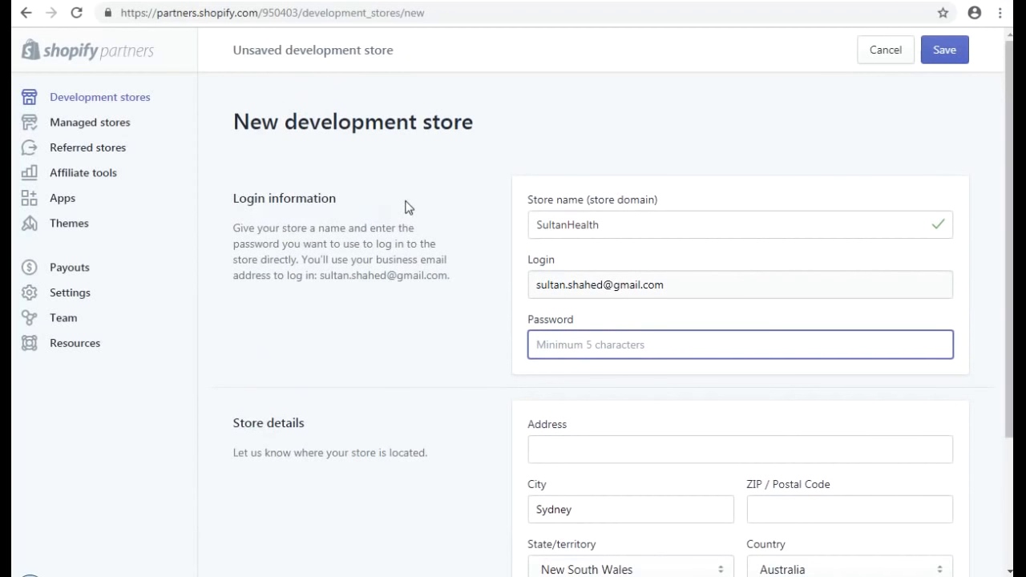
scroll(406, 207, down, 2)
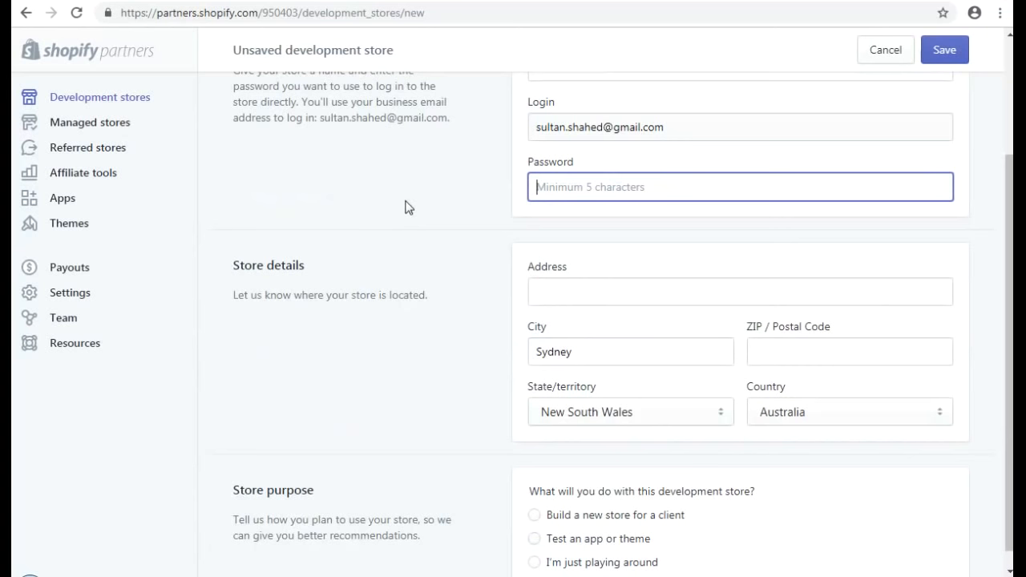
text(•••)
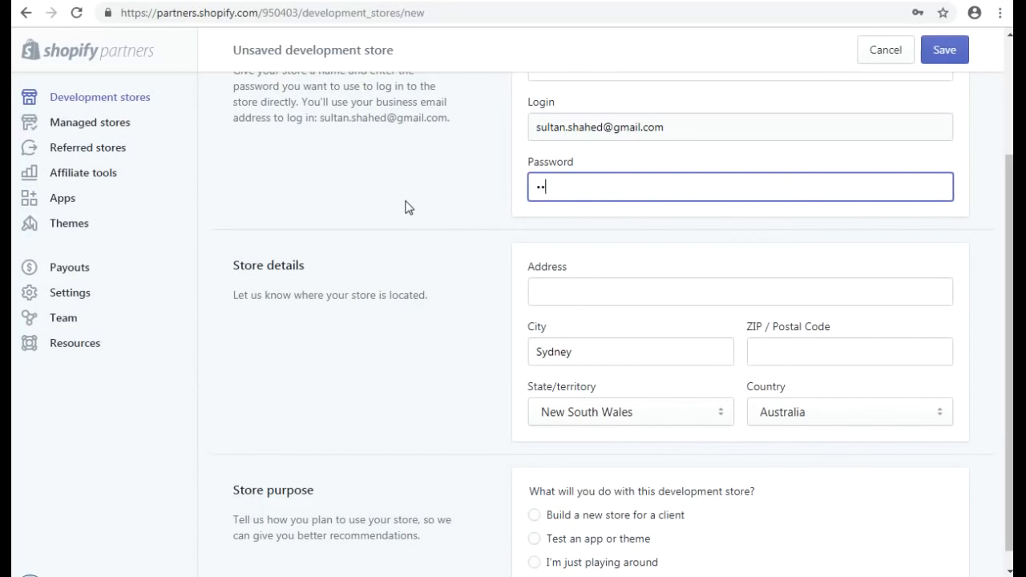
text(•••••)
key(BackSpace)
key(BackSpace)
key(BackSpace)
key(BackSpace)
key(BackSpace)
key(BackSpace)
key(BackSpace)
key(BackSpace)
text(••••••••)
click(517, 226)
scroll(425, 193, down, 1)
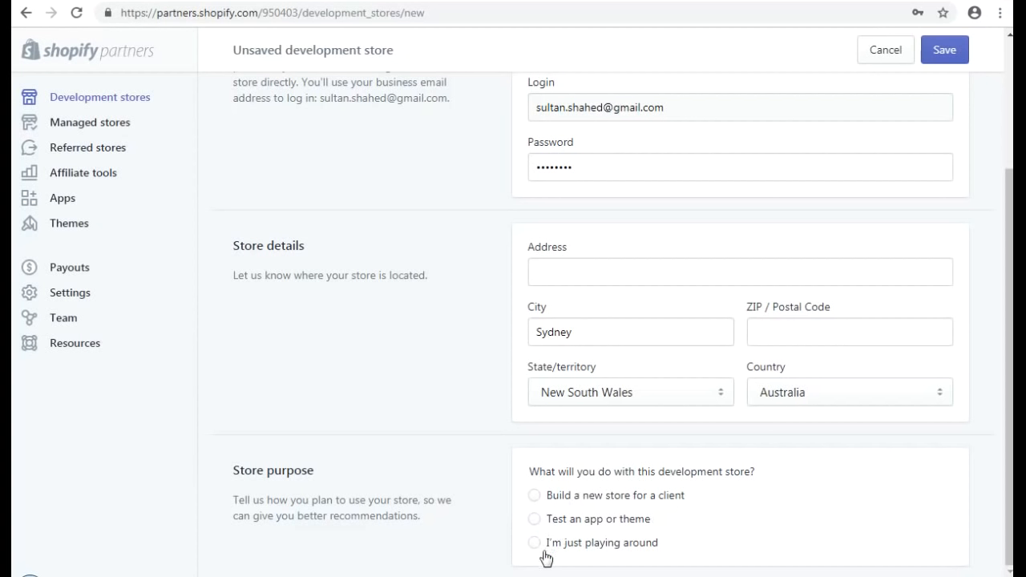
- Choose 'Build a new store for a client' as the store purpose and save
click(534, 496)
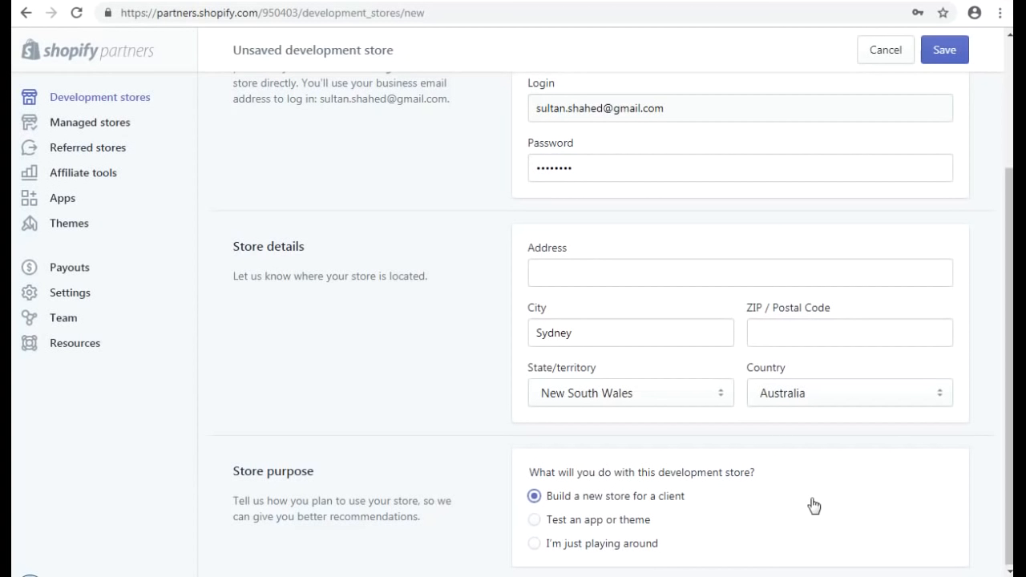
scroll(812, 502, up, 3)
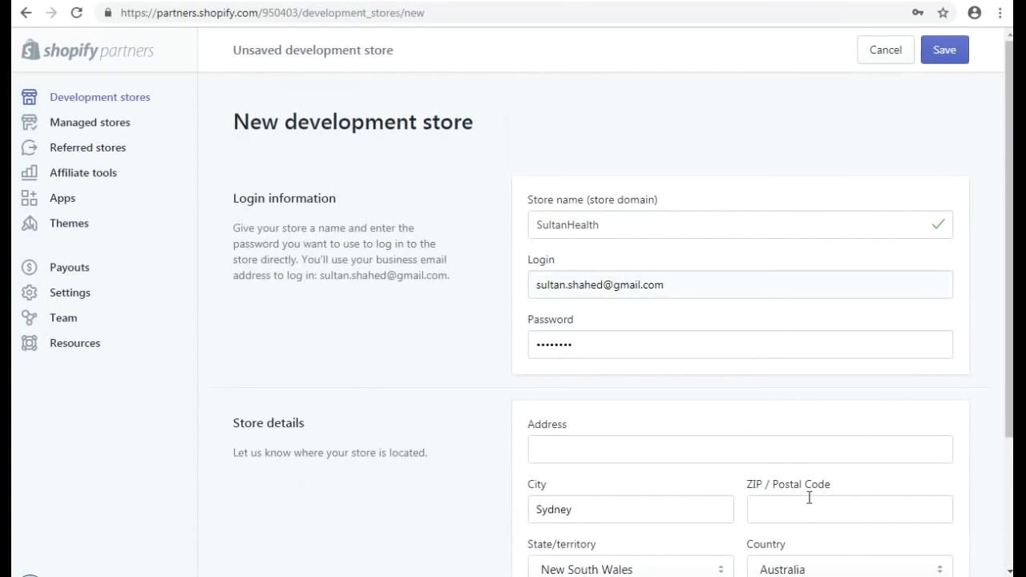
click(946, 51)
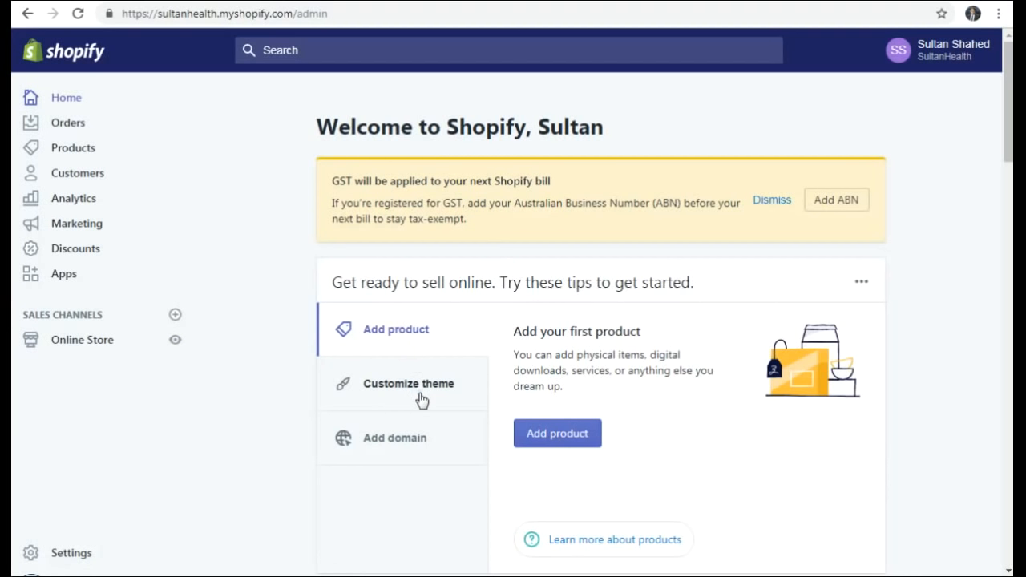
- Switch the Home getting-started tips from custom domain to the Customize theme suggestion
click(396, 447)
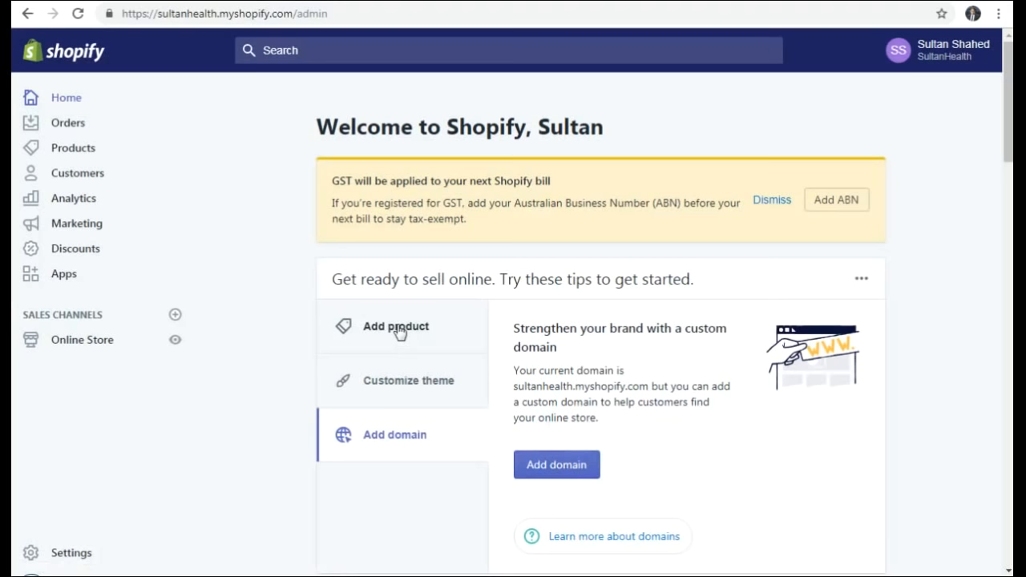
click(392, 388)
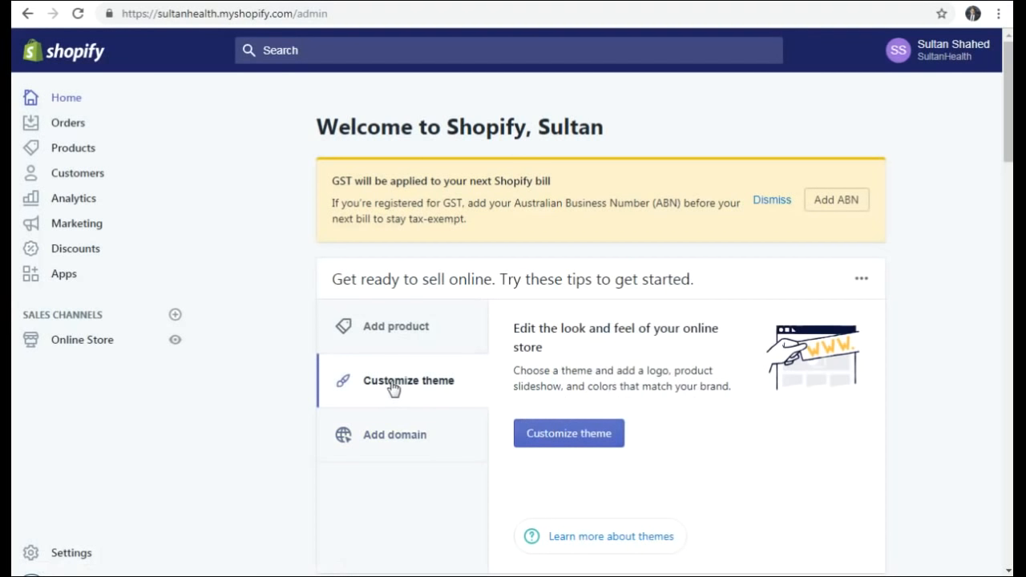
- Go to Online Store > Themes and open the Explore free themes gallery
click(574, 437)
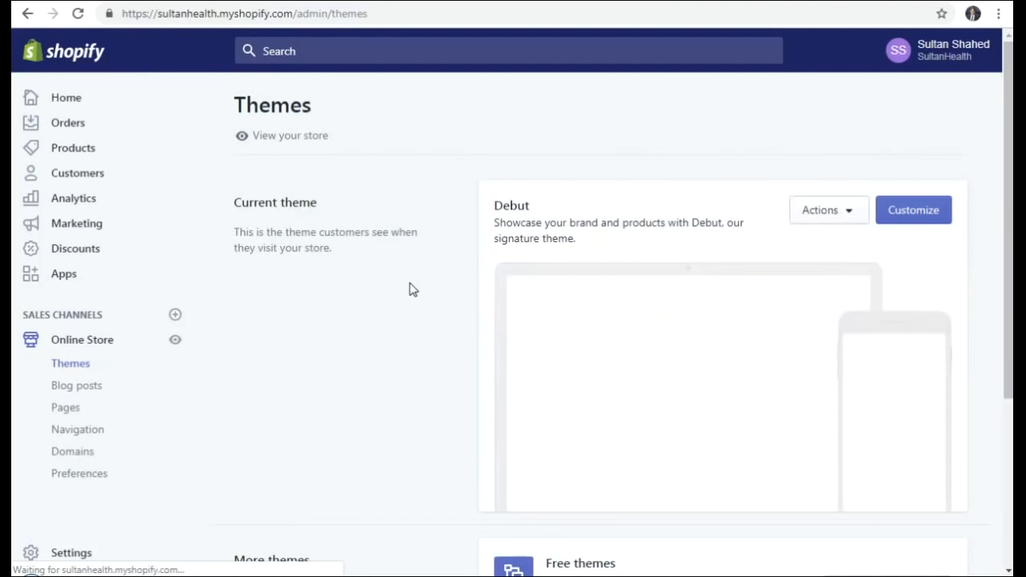
scroll(410, 276, down, 1)
scroll(410, 276, up, 1)
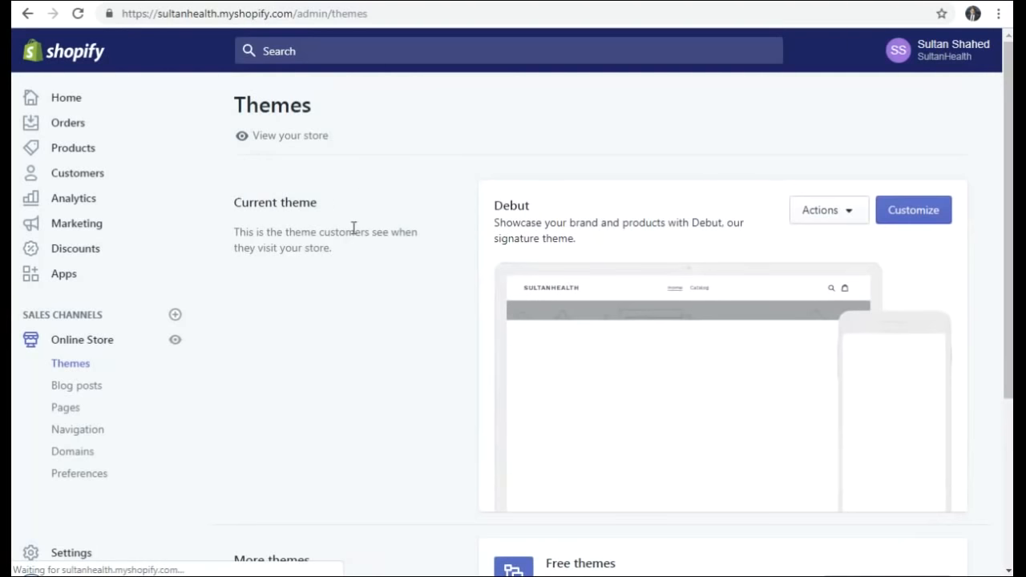
scroll(353, 251, down, 3)
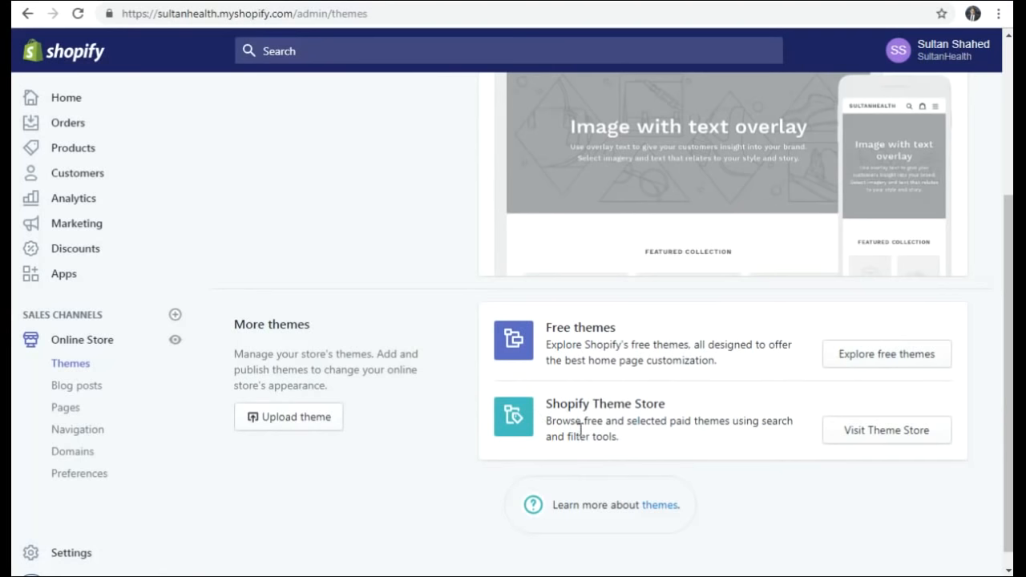
click(909, 363)
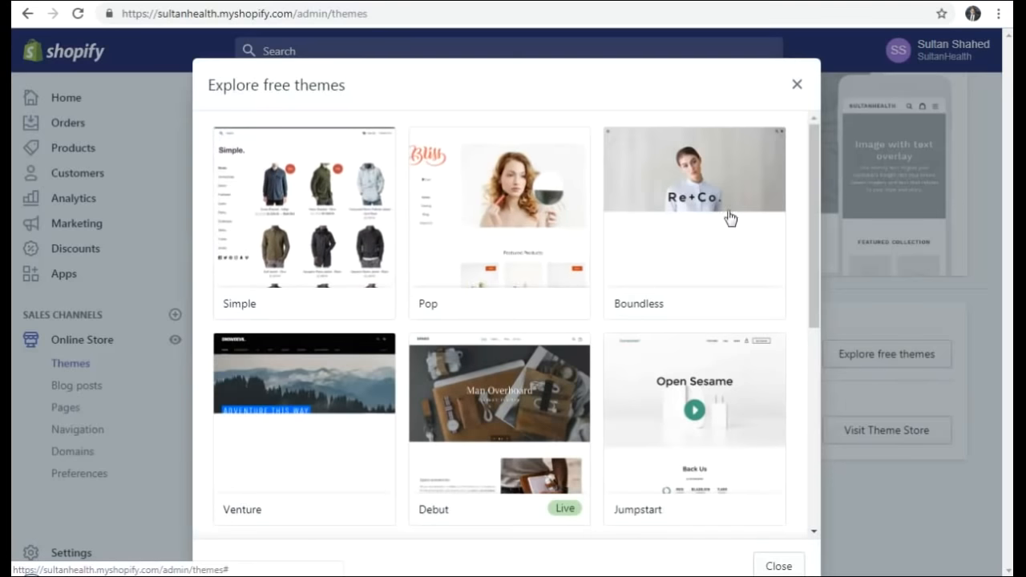
- Browse the free theme grid and open the Debut theme's details
scroll(617, 349, down, 1)
scroll(613, 354, down, 4)
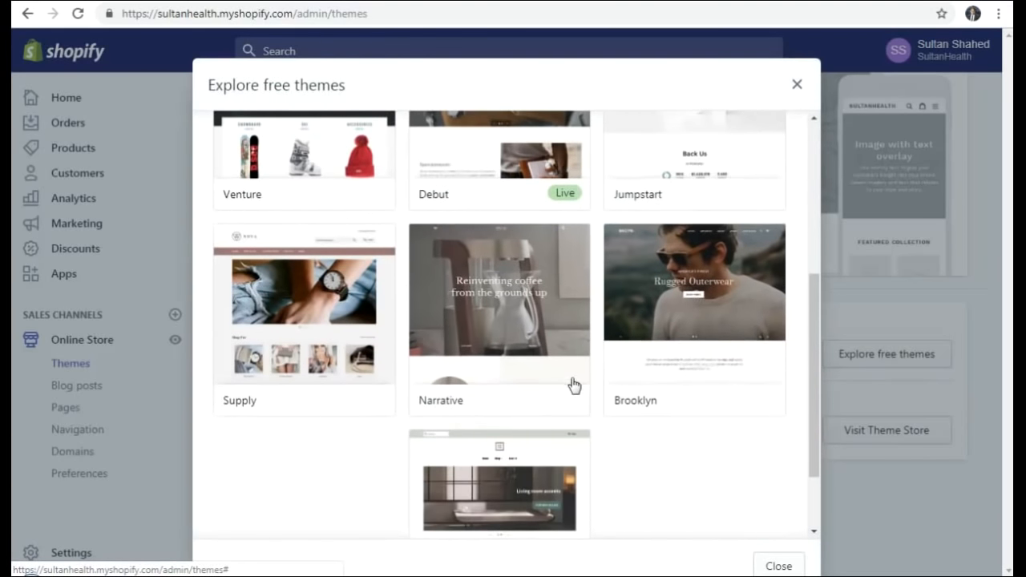
scroll(575, 385, down, 2)
scroll(652, 435, up, 5)
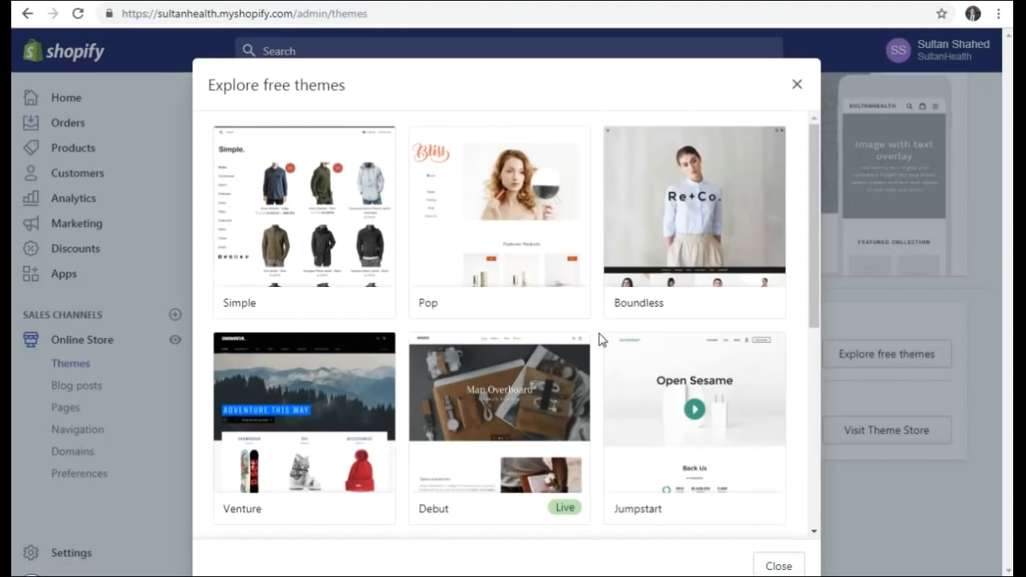
scroll(601, 339, down, 1)
scroll(601, 339, down, 2)
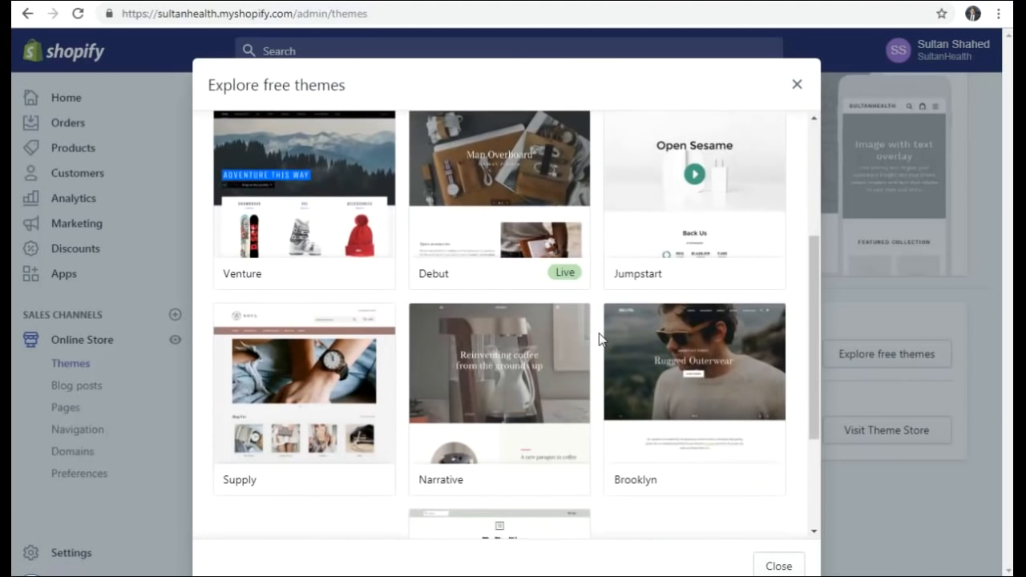
scroll(600, 339, down, 1)
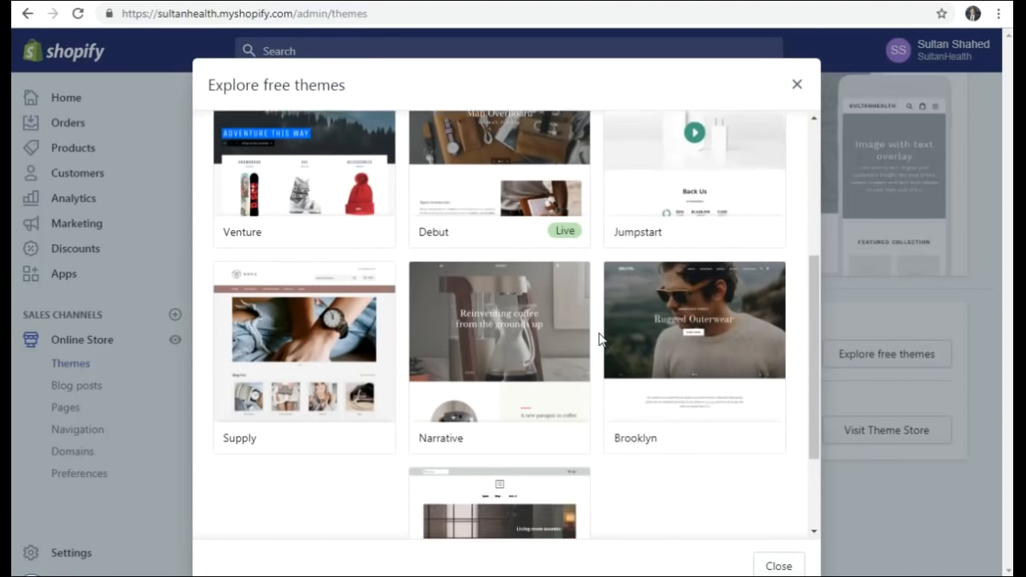
scroll(600, 339, up, 4)
click(476, 401)
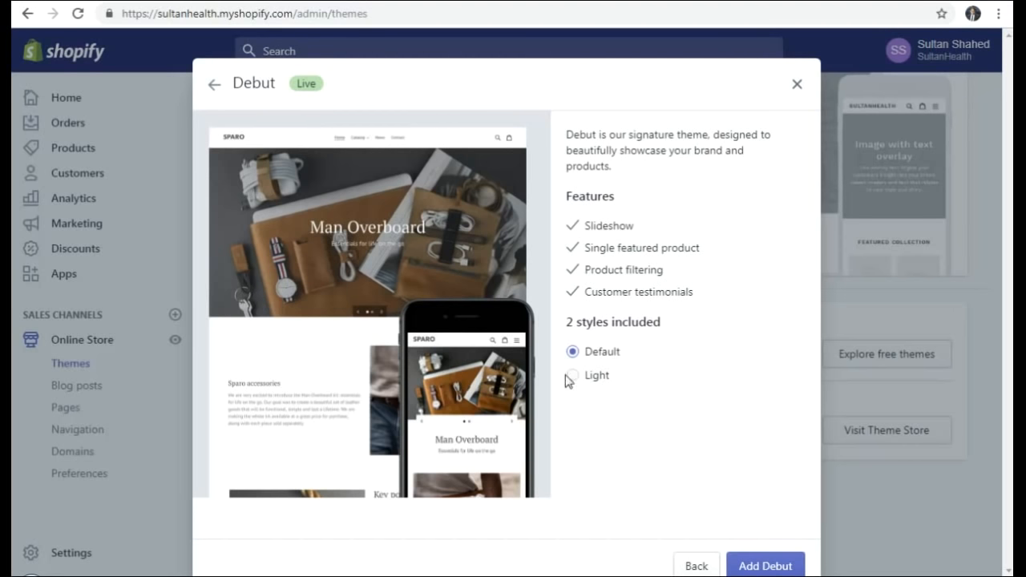
click(586, 384)
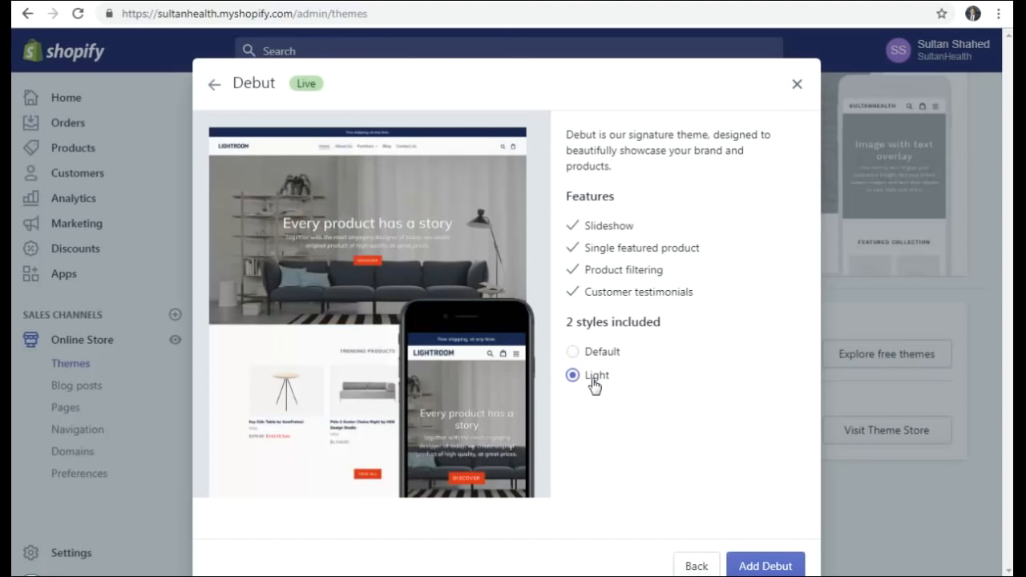
click(610, 359)
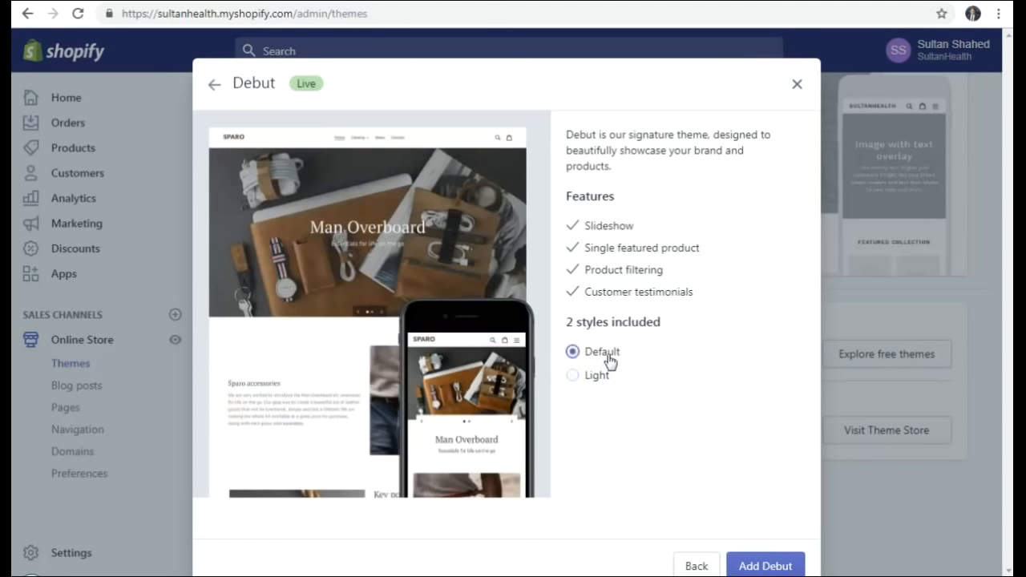
- Add Debut to the store and check the new copy under More themes
click(766, 568)
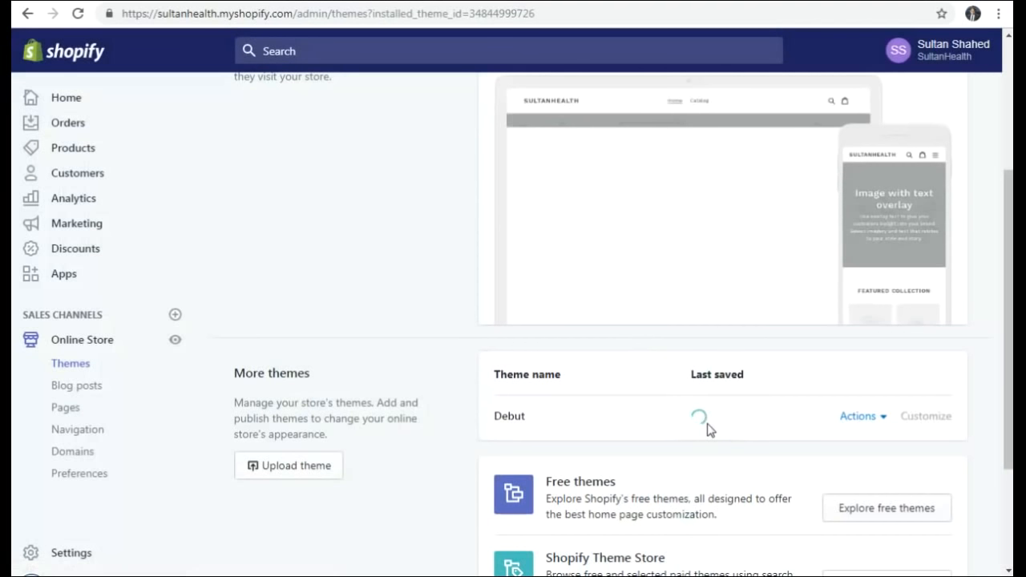
scroll(672, 262, up, 3)
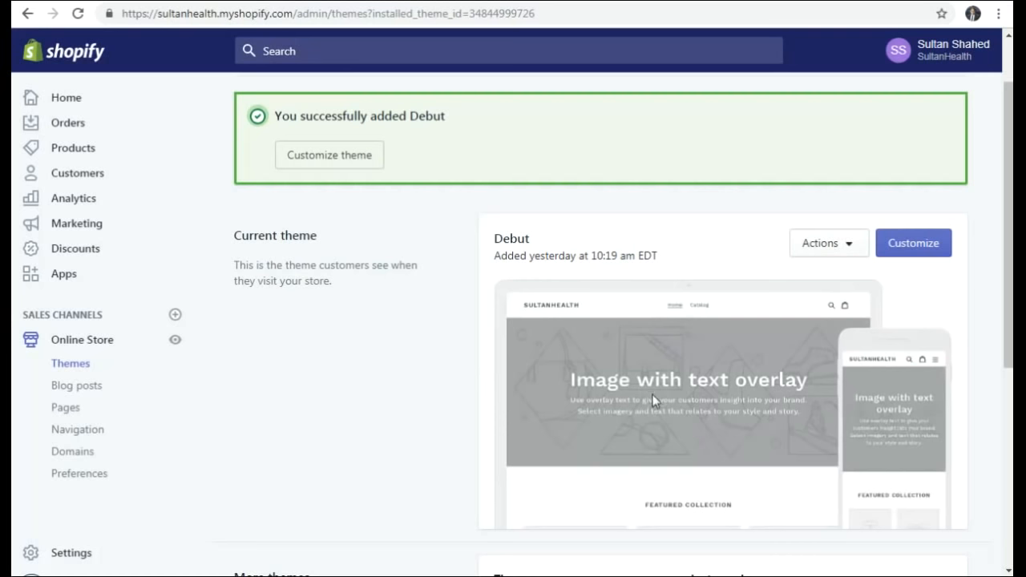
scroll(687, 417, down, 1)
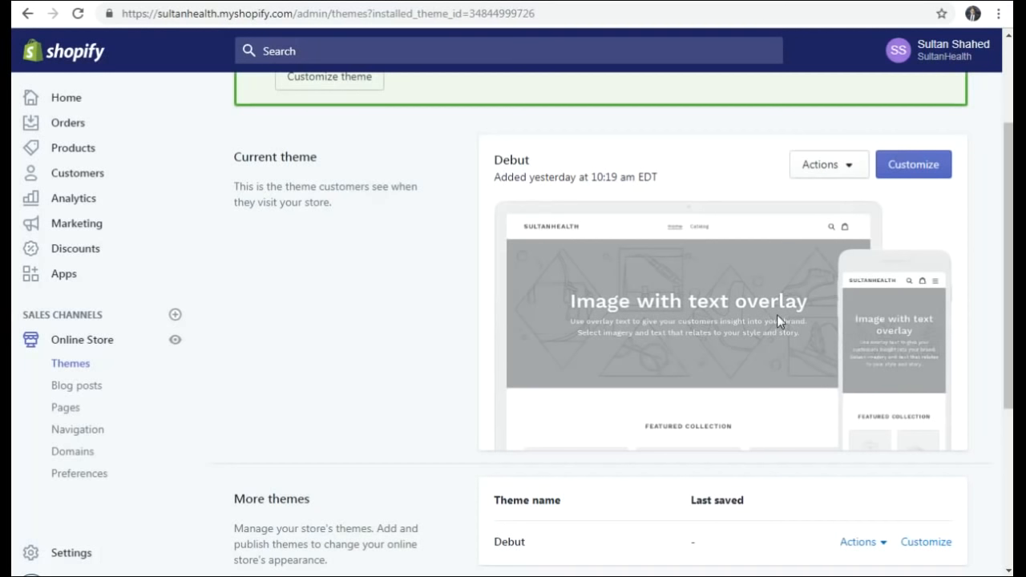
scroll(780, 315, down, 4)
scroll(772, 318, up, 4)
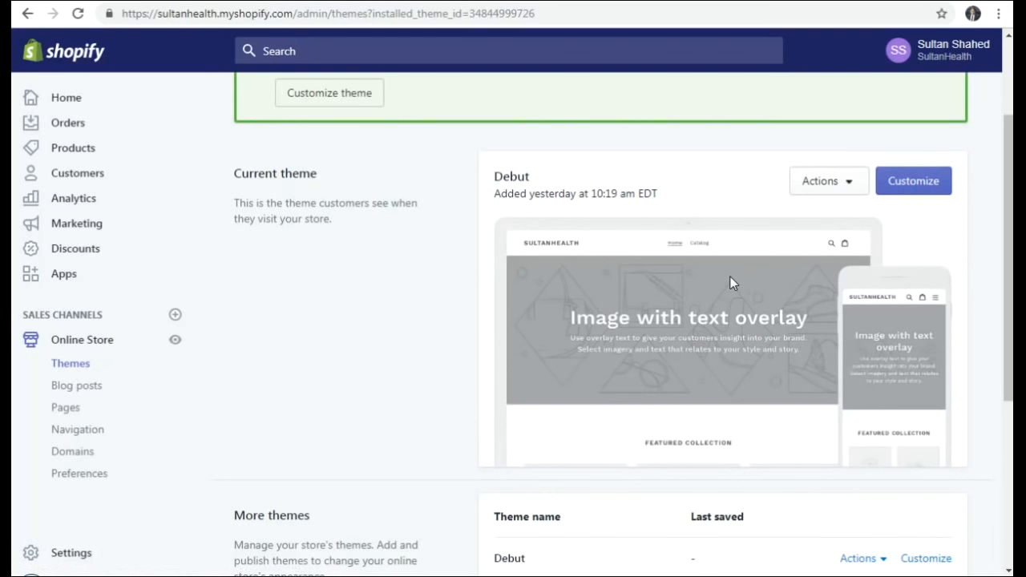
- Customize the current Debut theme and open its Header section settings
click(911, 186)
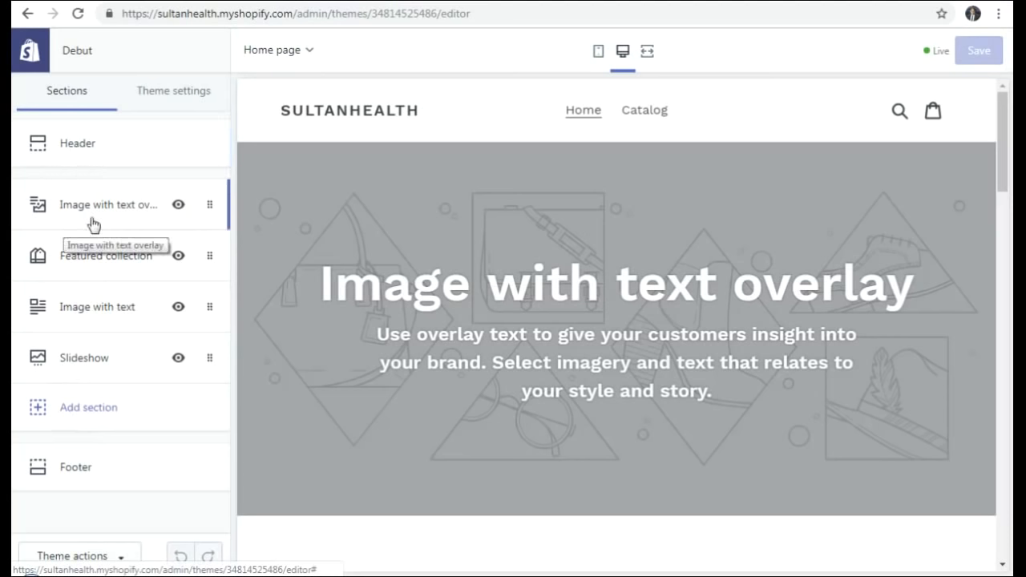
click(74, 144)
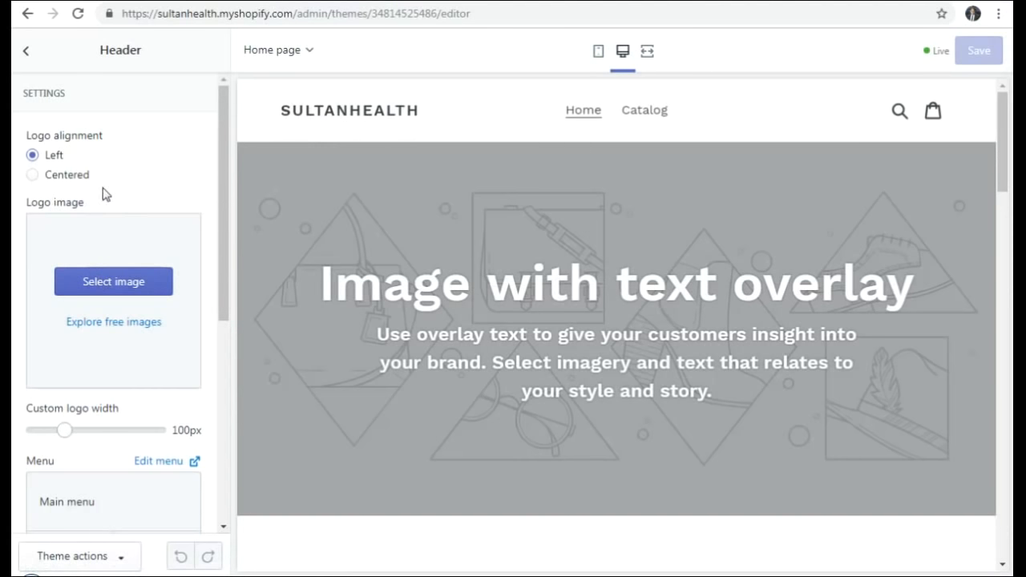
- Upload logo_resized and set it as the Debut header logo
click(115, 282)
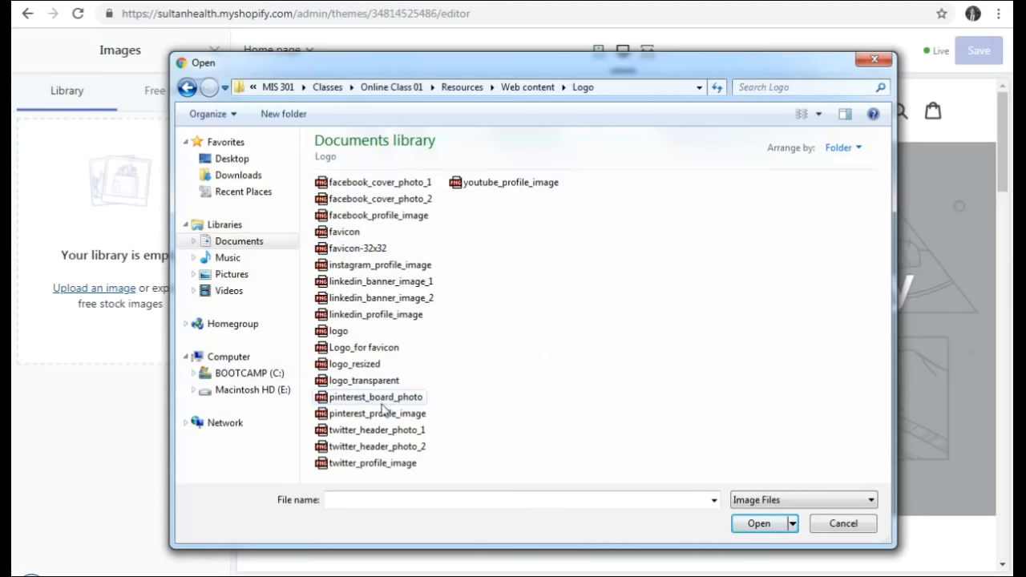
click(365, 367)
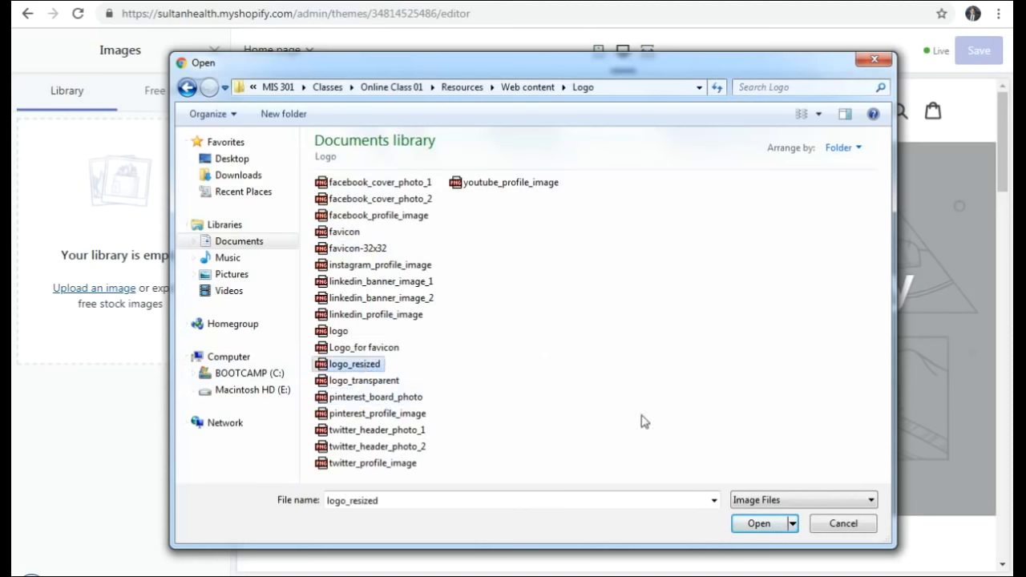
click(760, 523)
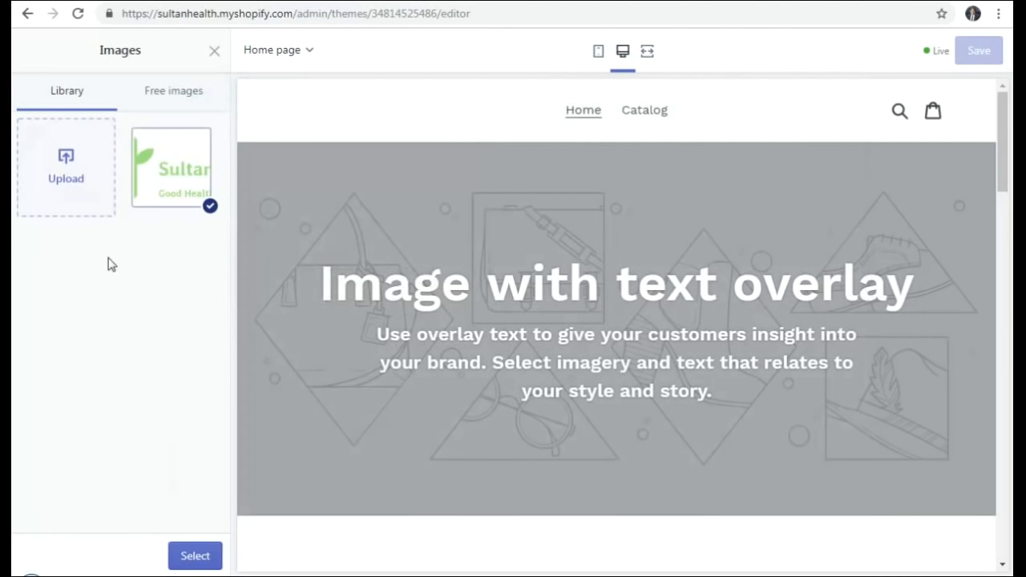
click(195, 556)
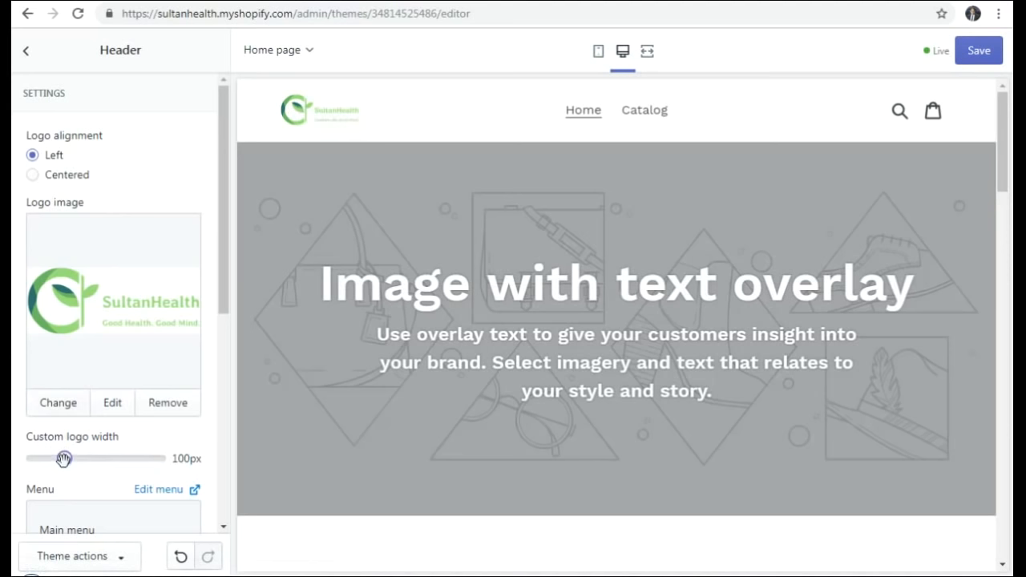
- Widen the header's custom logo to 250px, then scroll down to the Announcement bar settings
drag(64, 459, 222, 479)
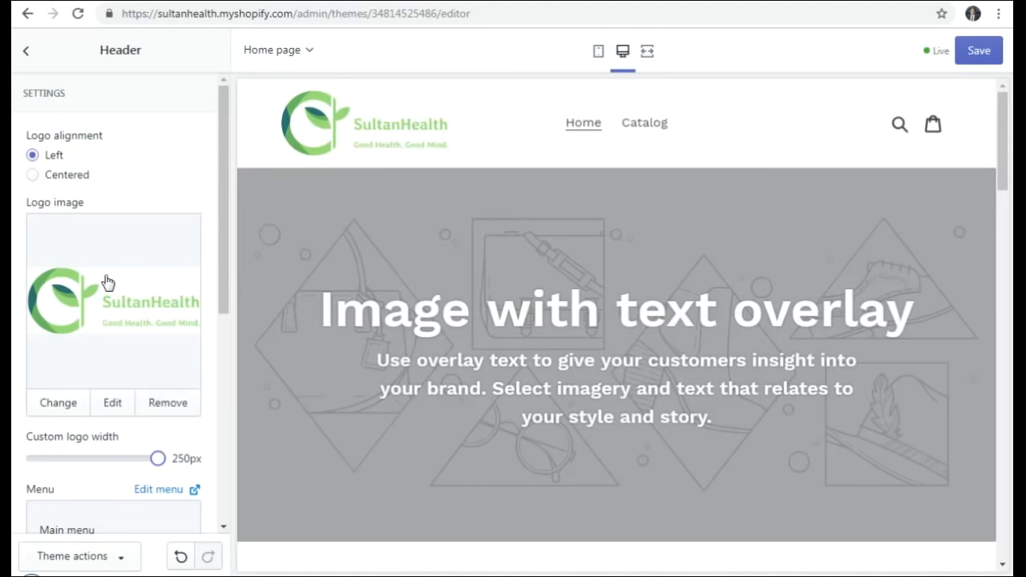
scroll(104, 284, down, 2)
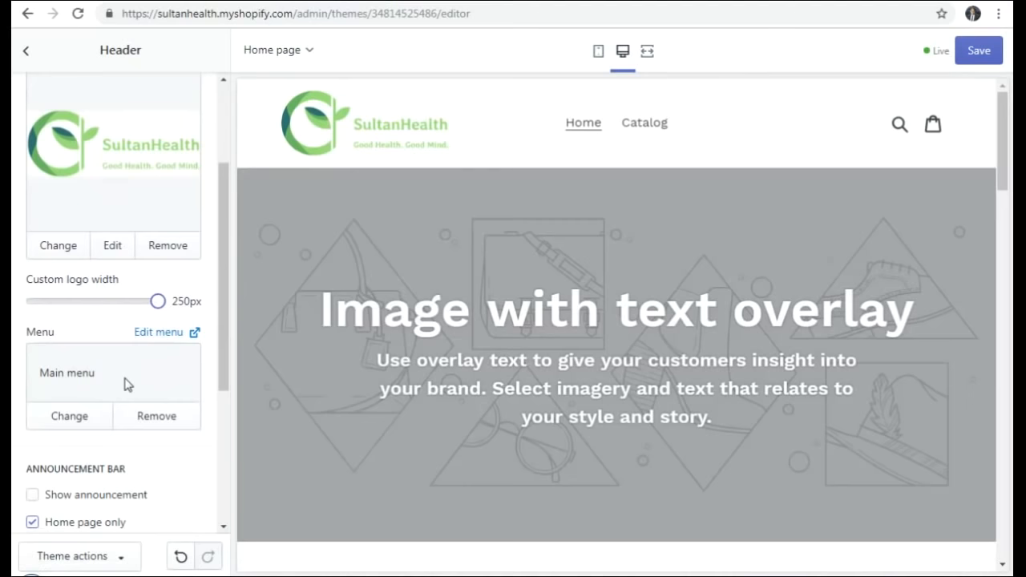
scroll(124, 385, down, 3)
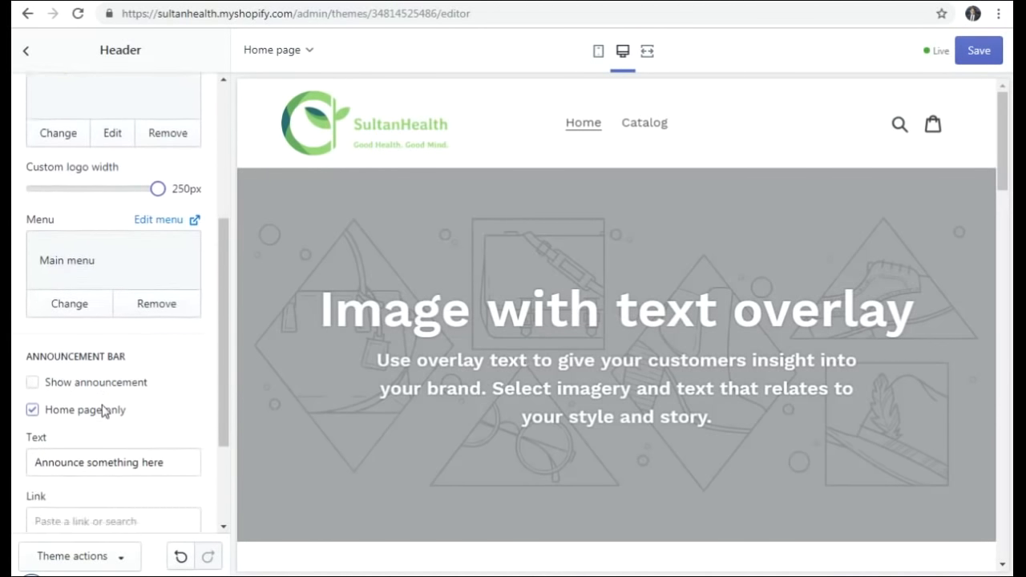
- Replace the announcement text with 'Free Shipping!' and uncheck Show announcement
scroll(103, 411, down, 3)
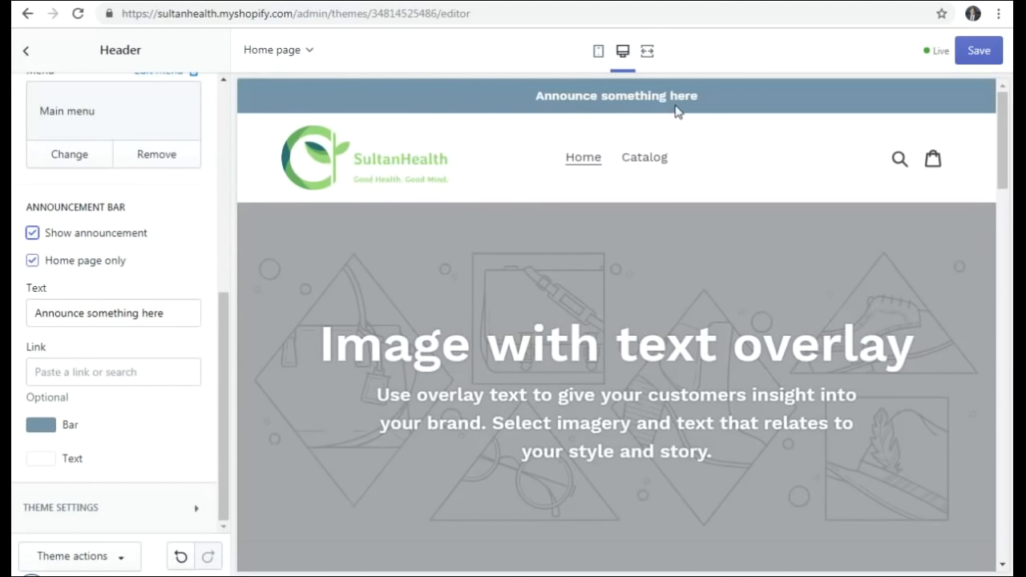
drag(184, 315, 12, 318)
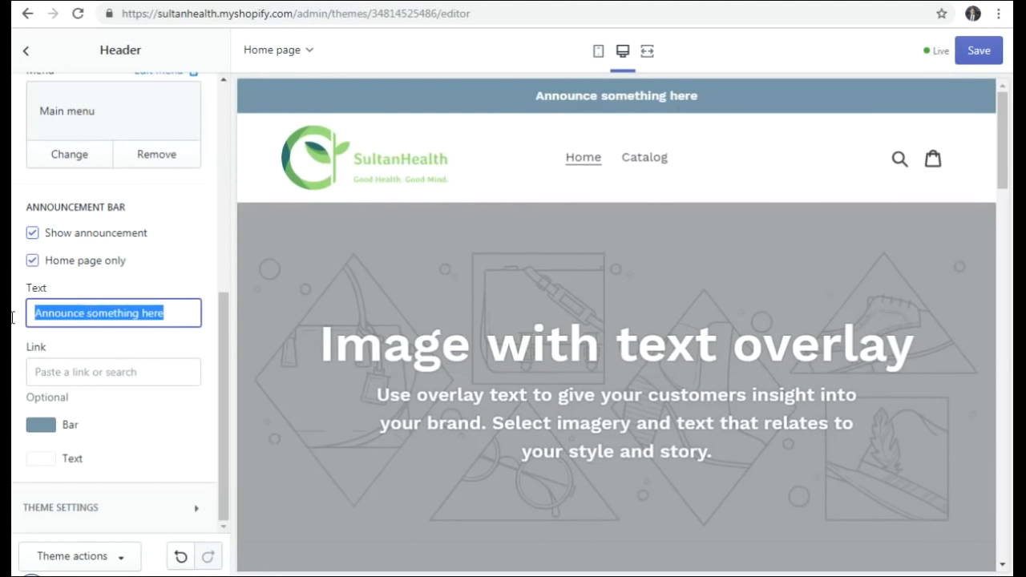
text(Fr)
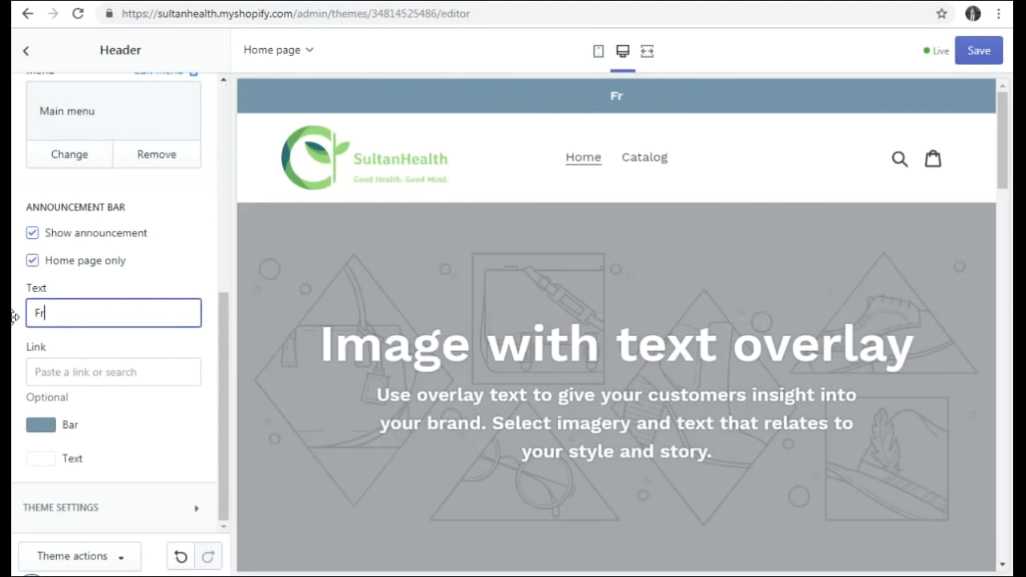
text(ee Shi)
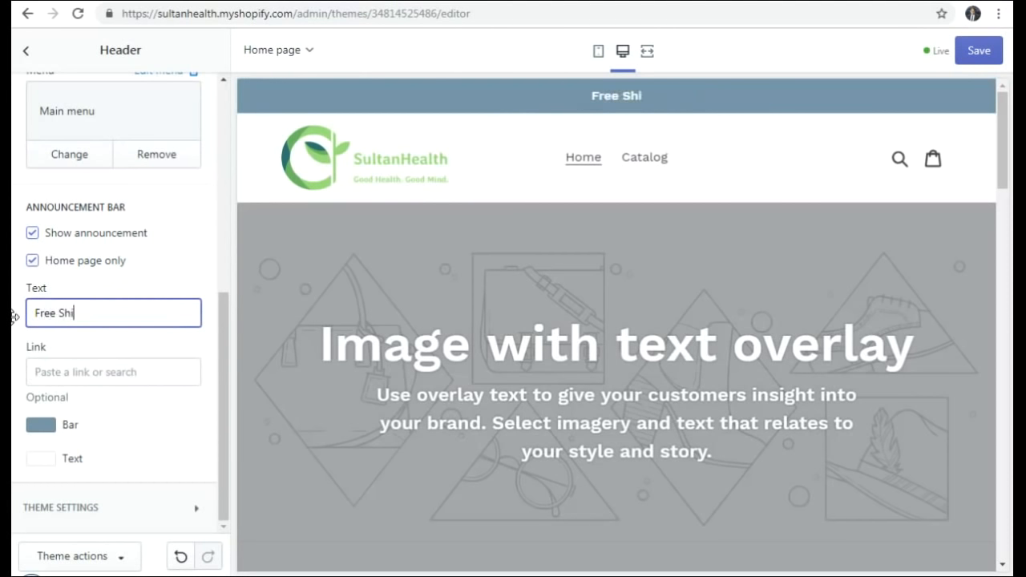
text(pping!)
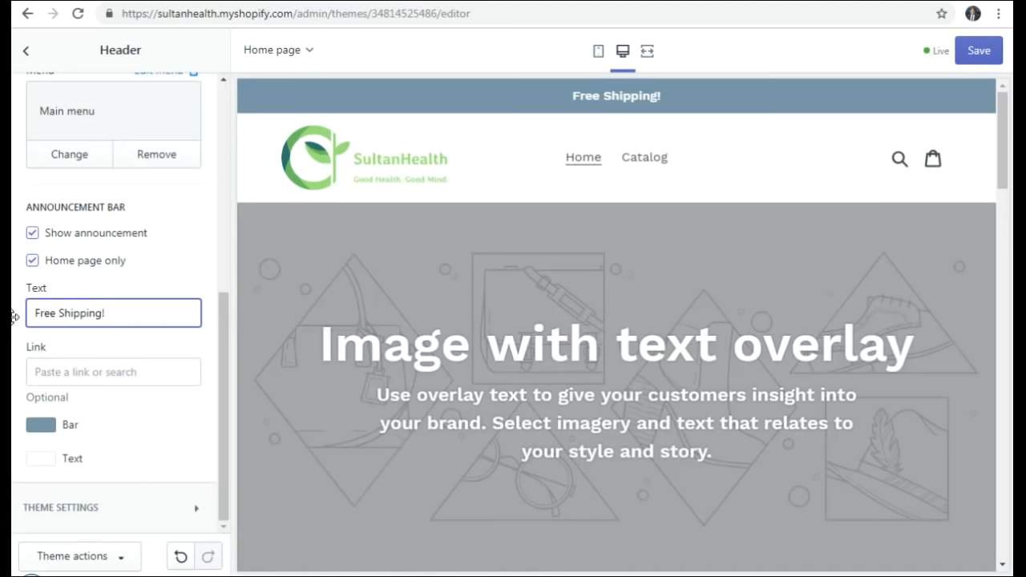
click(32, 234)
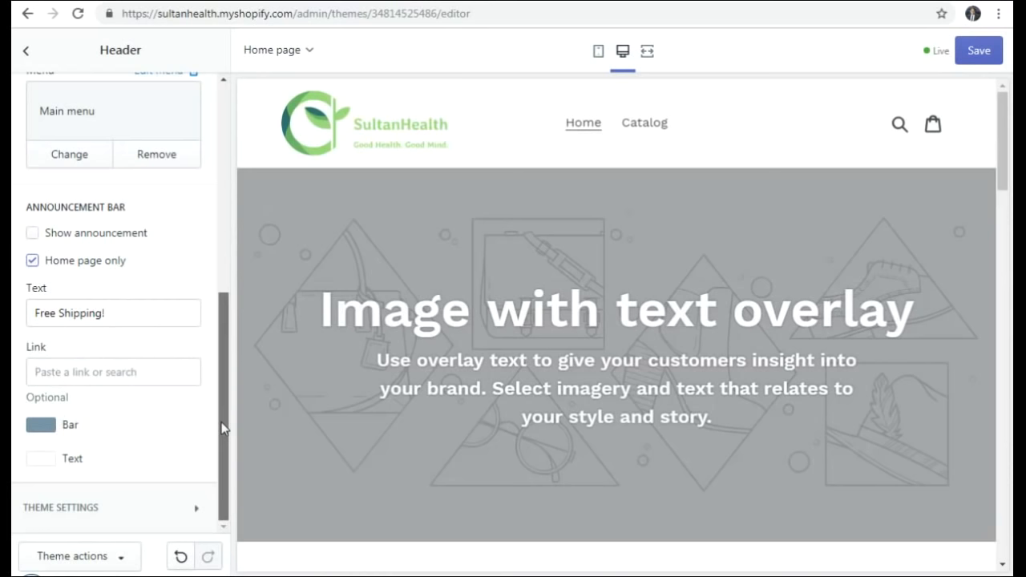
drag(224, 433, 223, 463)
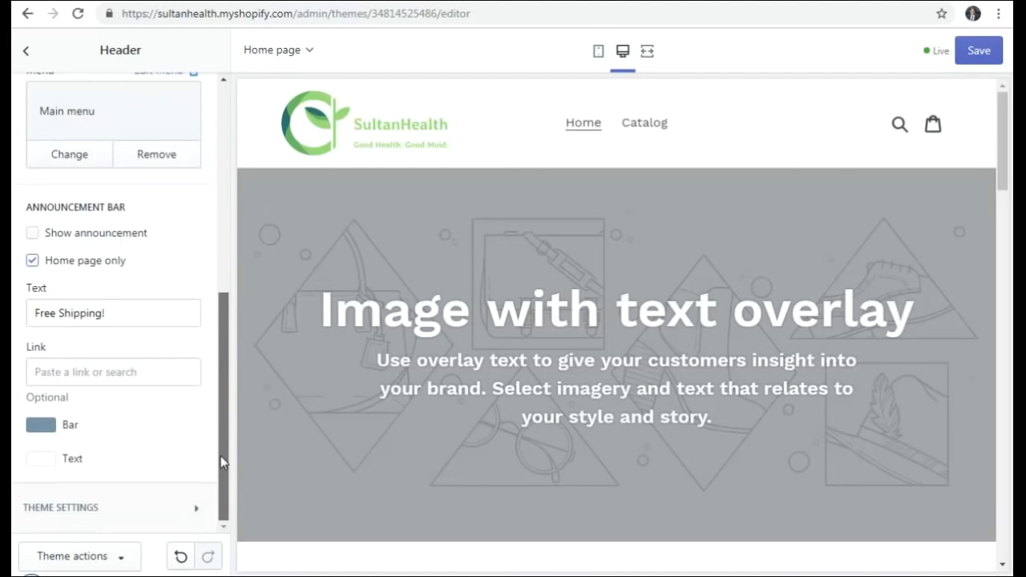
- Expand the theme's social media settings and scroll through the link fields
click(80, 513)
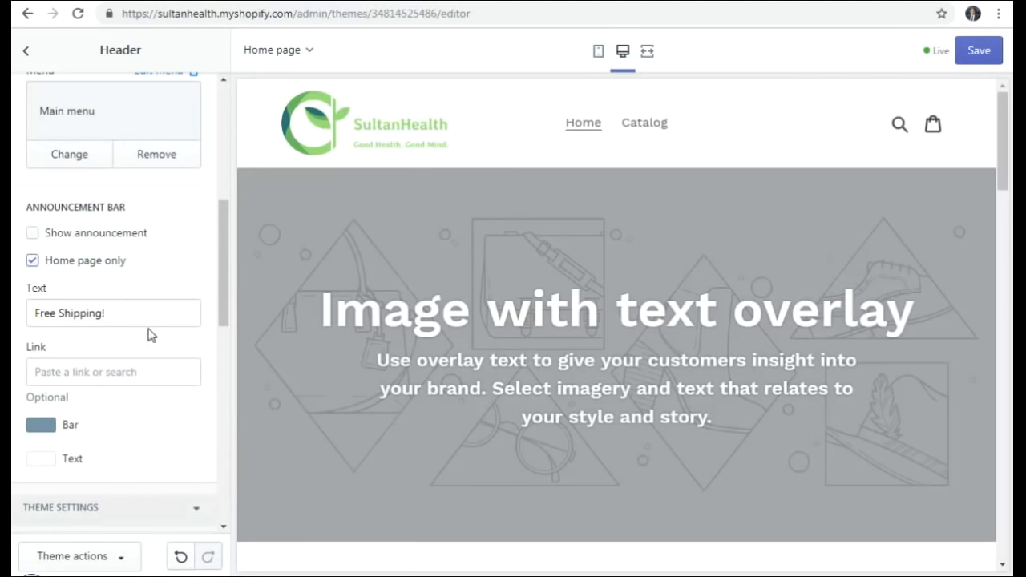
scroll(152, 326, down, 1)
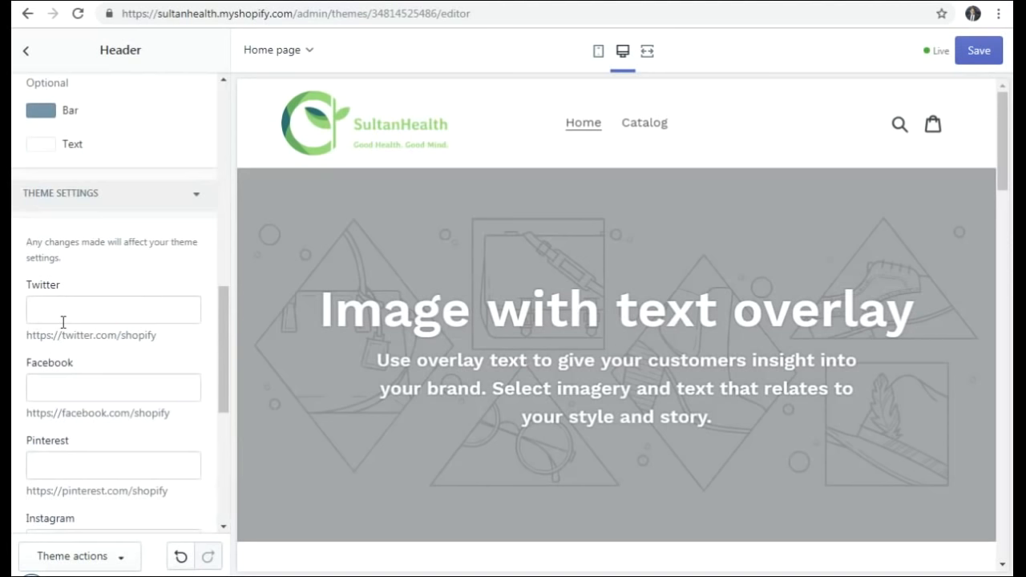
drag(225, 353, 228, 367)
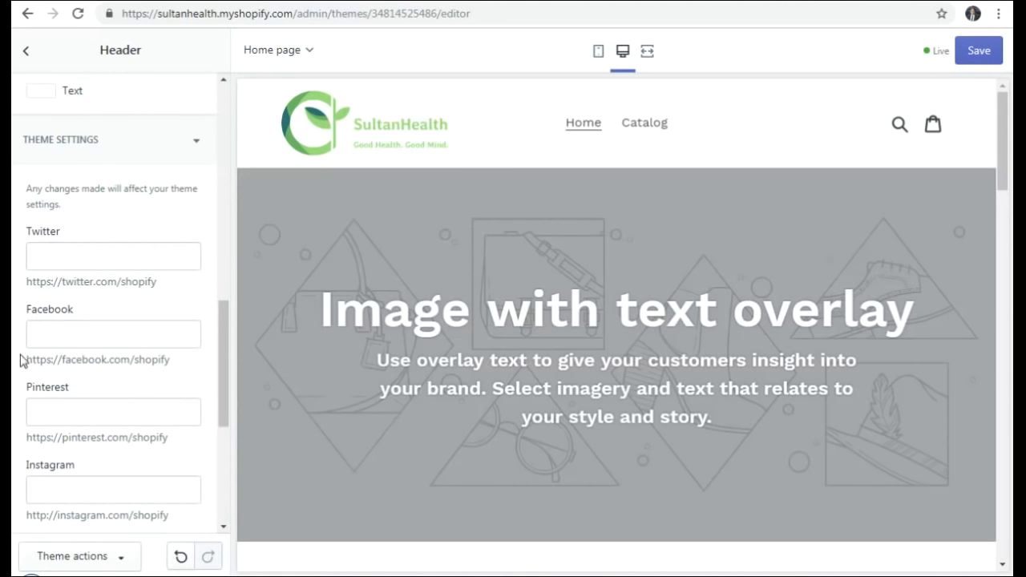
scroll(108, 415, down, 2)
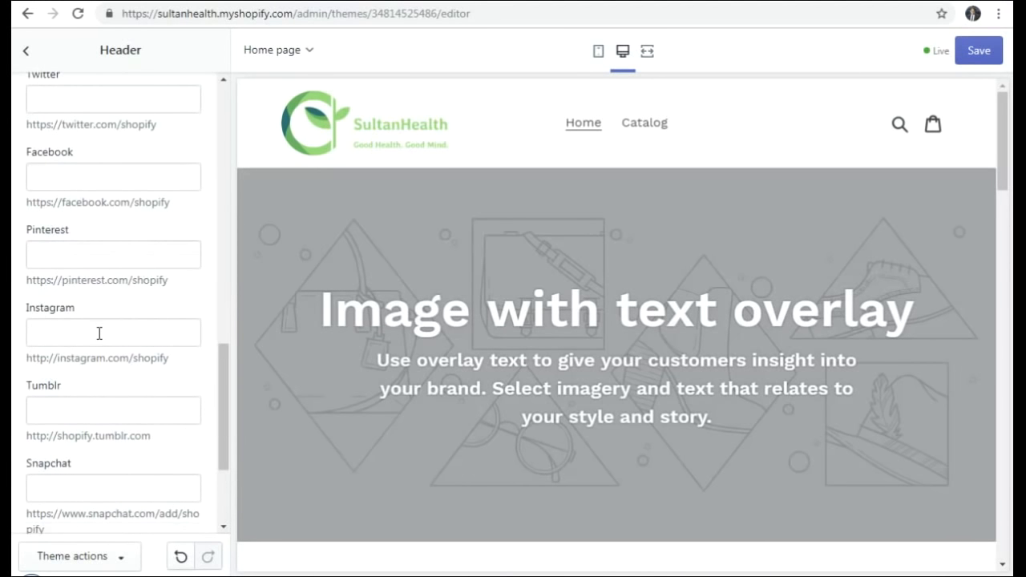
scroll(72, 357, down, 1)
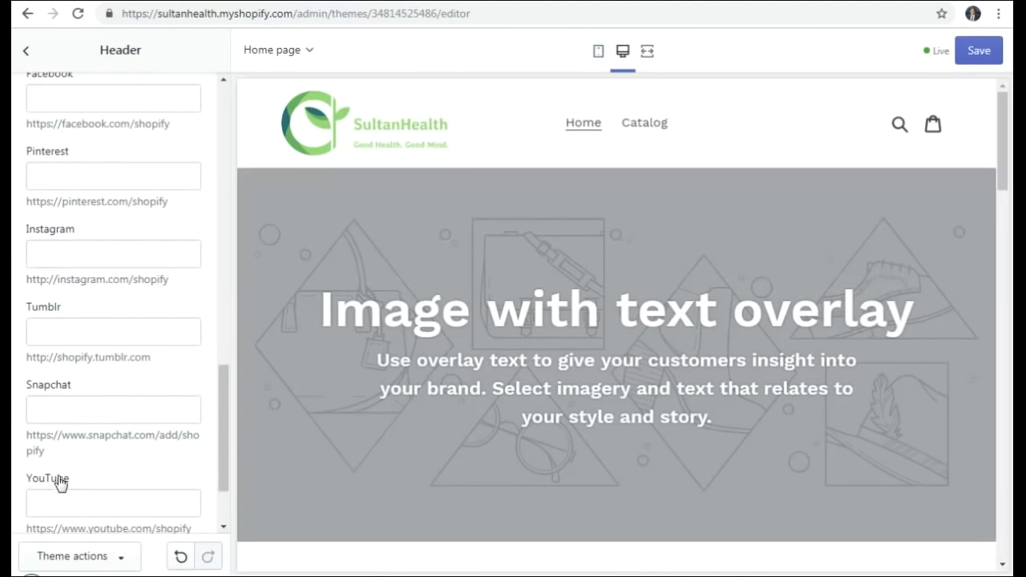
scroll(62, 477, down, 2)
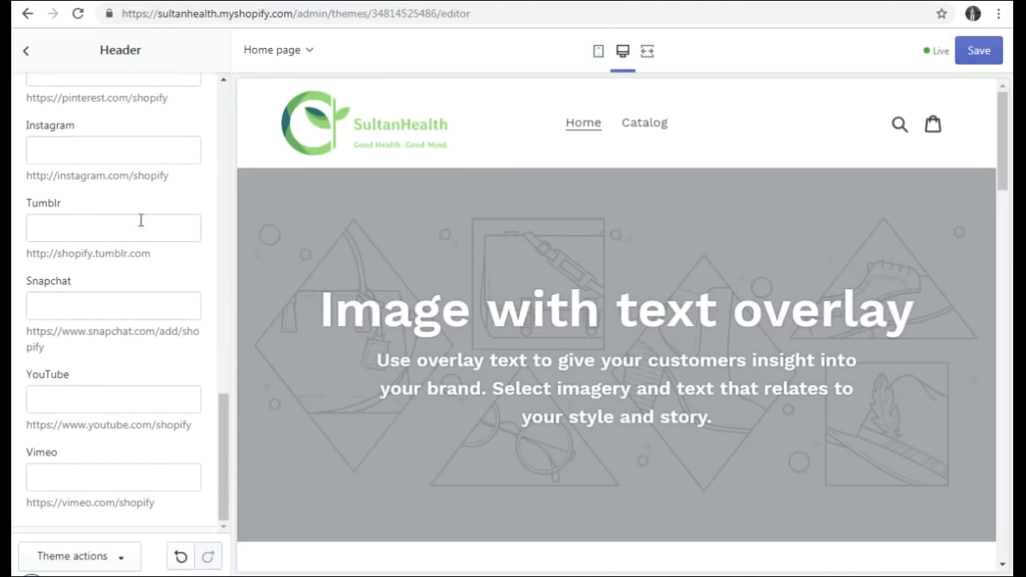
scroll(72, 314, up, 3)
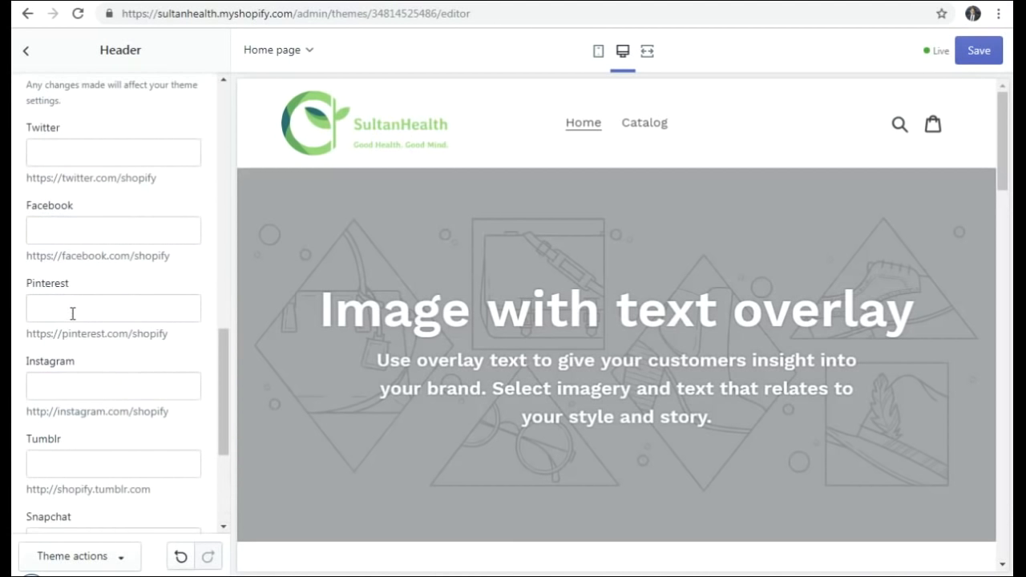
scroll(72, 313, up, 1)
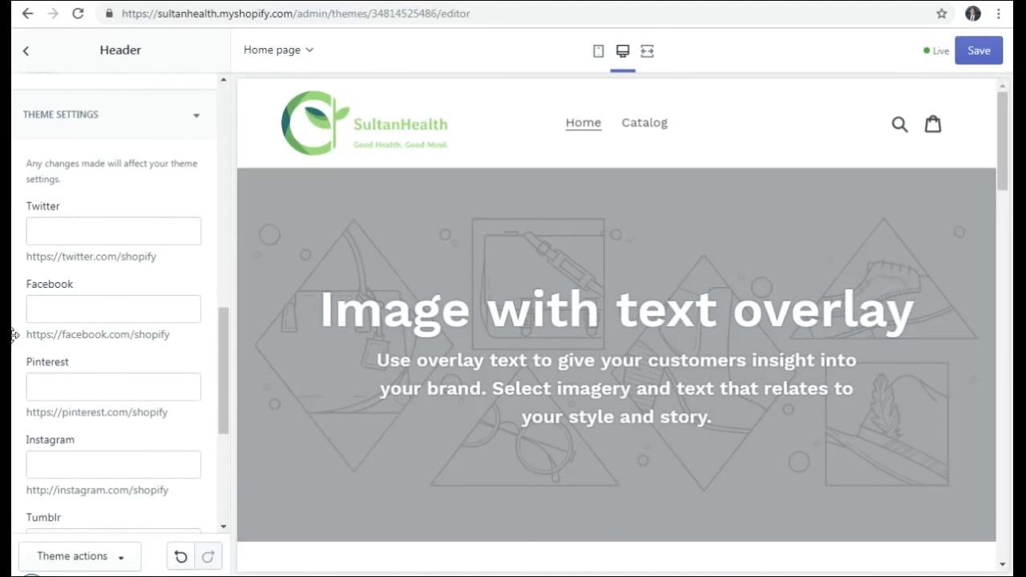
- Fill the Twitter, Facebook and Instagram fields with their sample Shopify links
drag(158, 262, 26, 258)
key(ctrl+c)
click(89, 232)
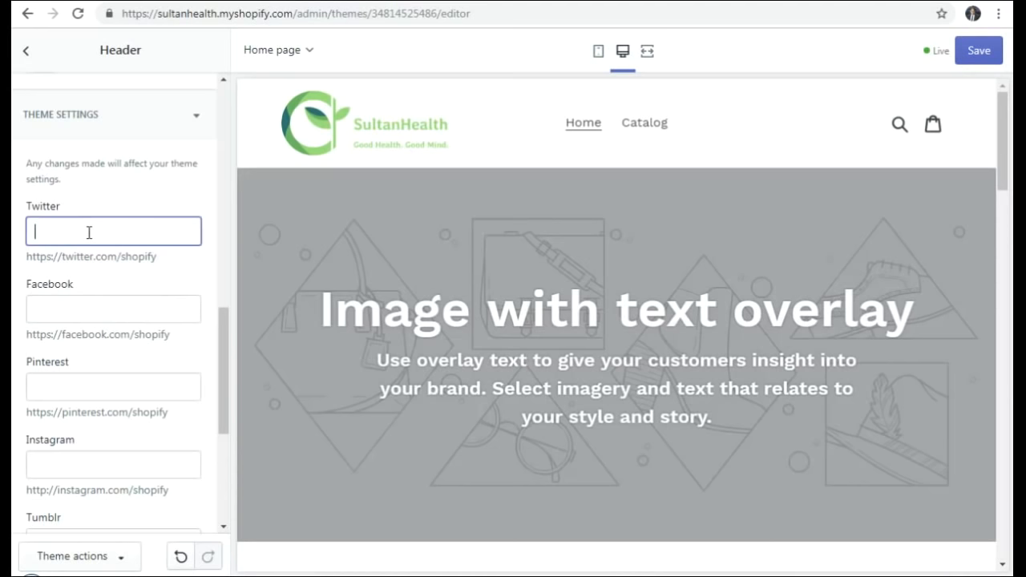
key(ctrl+v)
drag(176, 341, 18, 330)
key(ctrl+c)
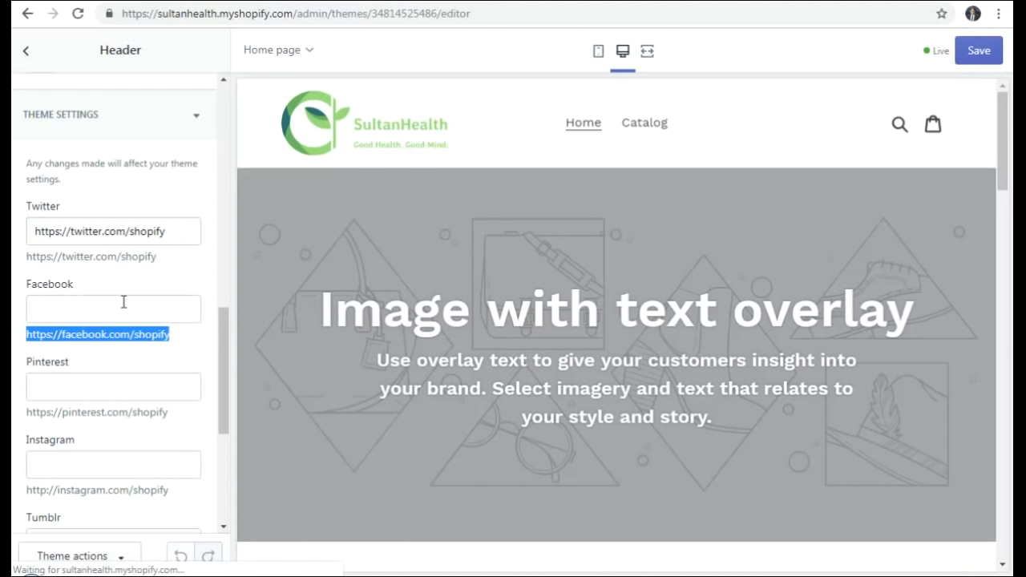
click(116, 309)
key(ctrl+v)
scroll(117, 362, down, 1)
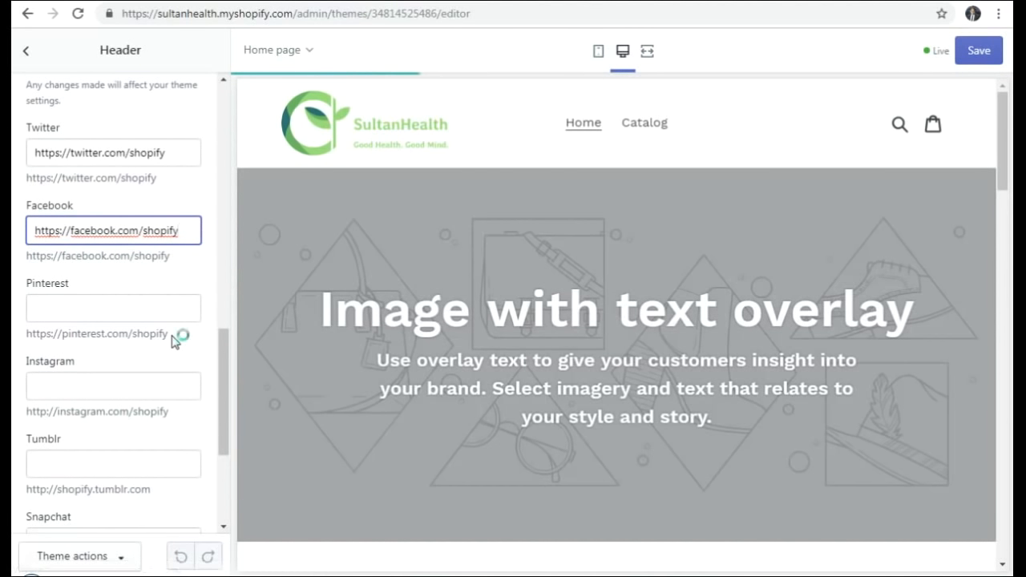
drag(174, 416, 18, 414)
key(ctrl+c)
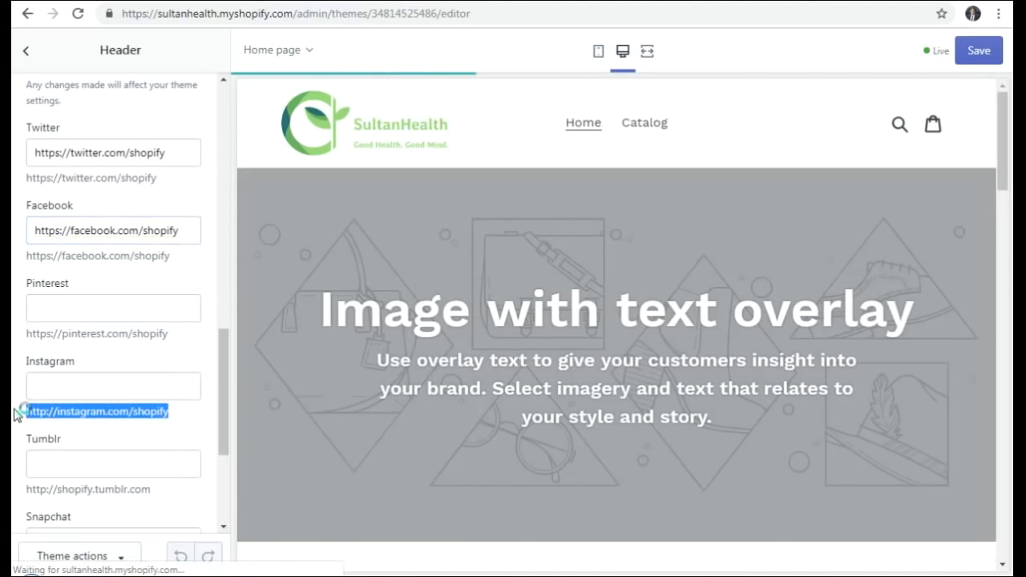
click(93, 385)
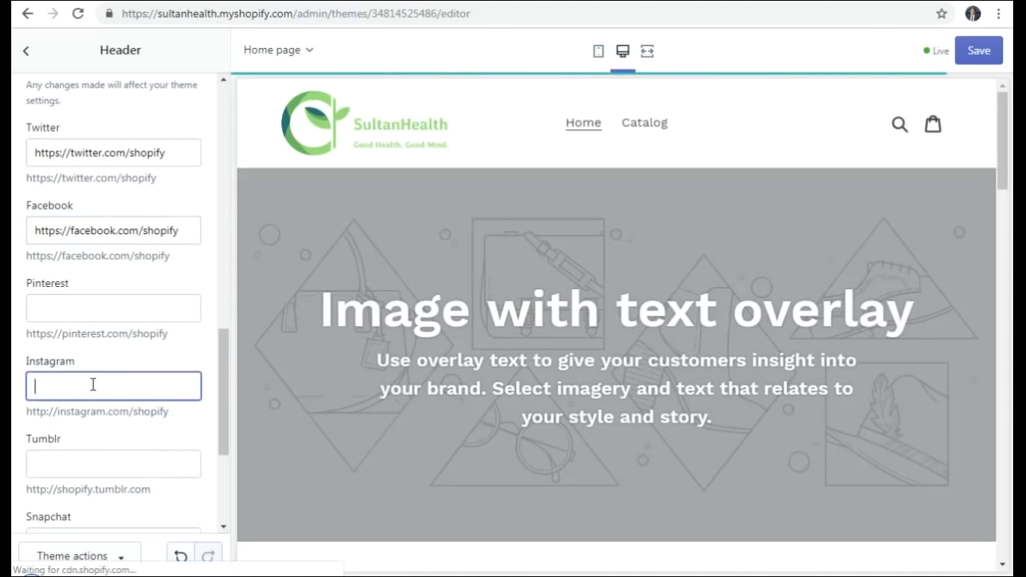
key(ctrl+v)
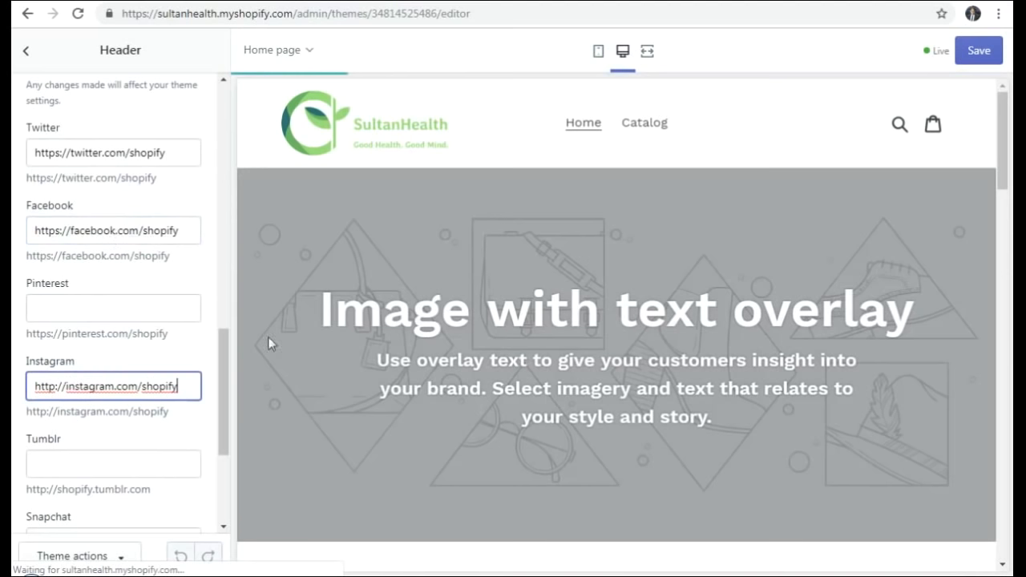
scroll(733, 348, down, 15)
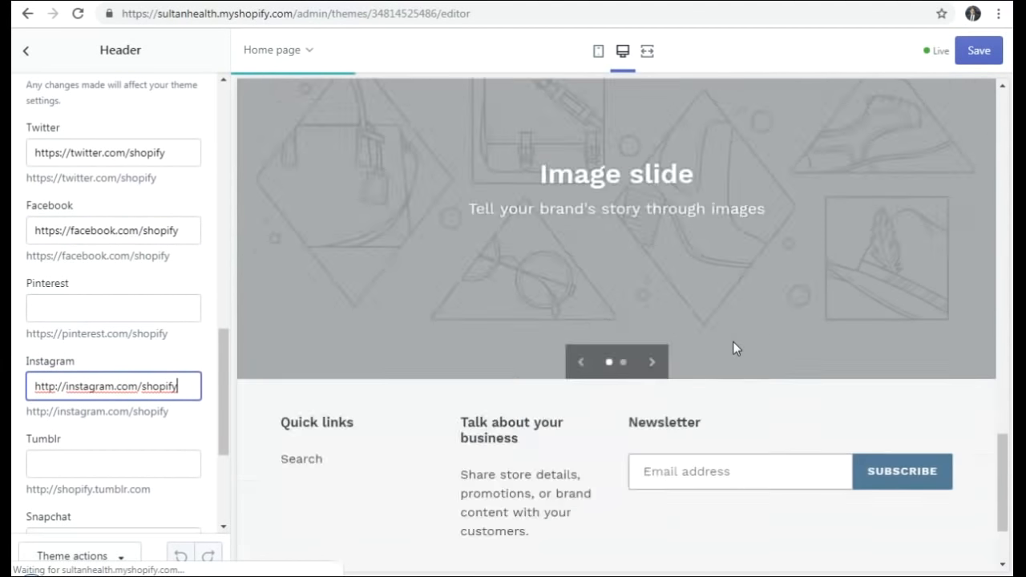
scroll(733, 341, down, 3)
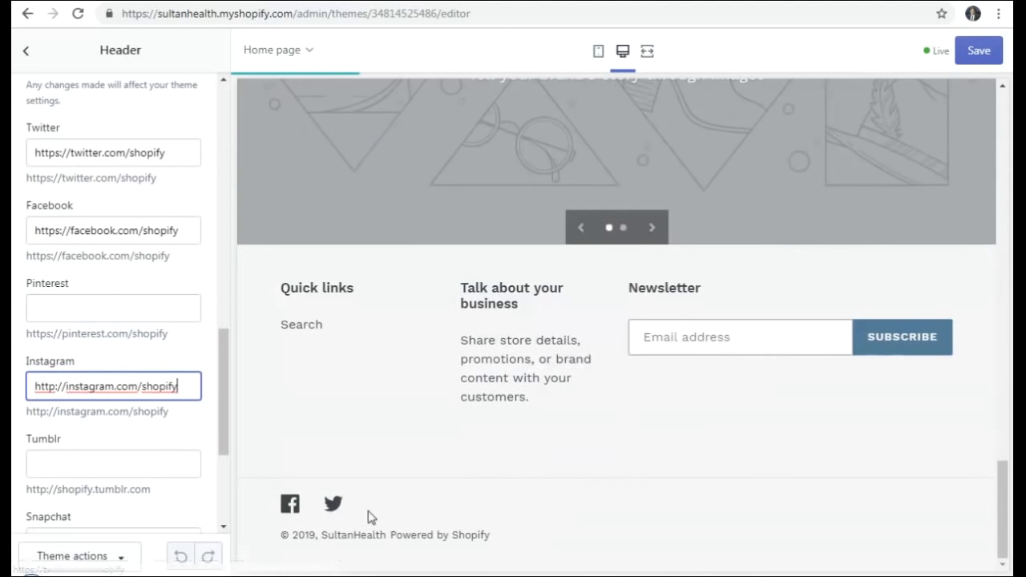
scroll(90, 369, down, 3)
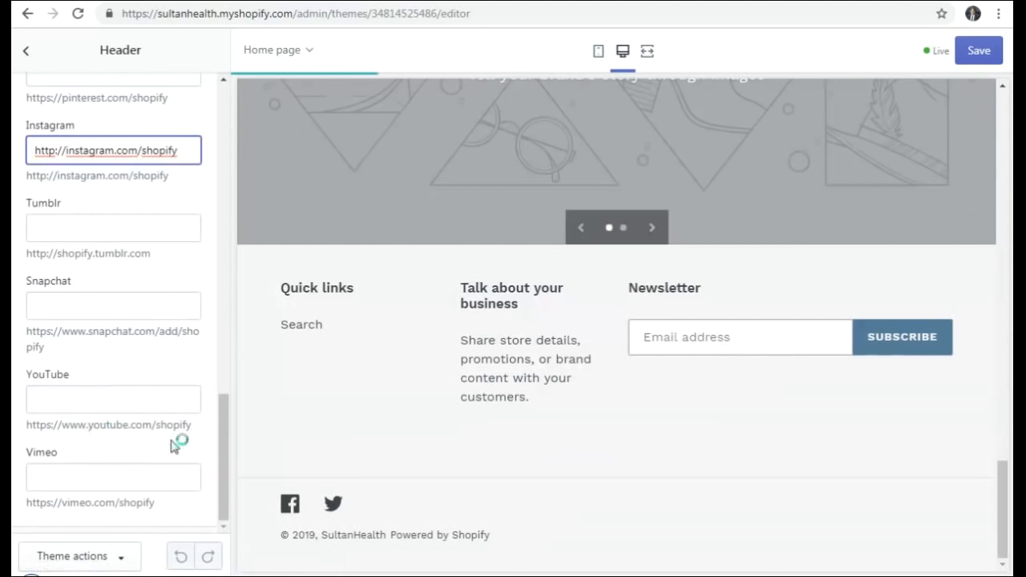
drag(195, 425, 31, 428)
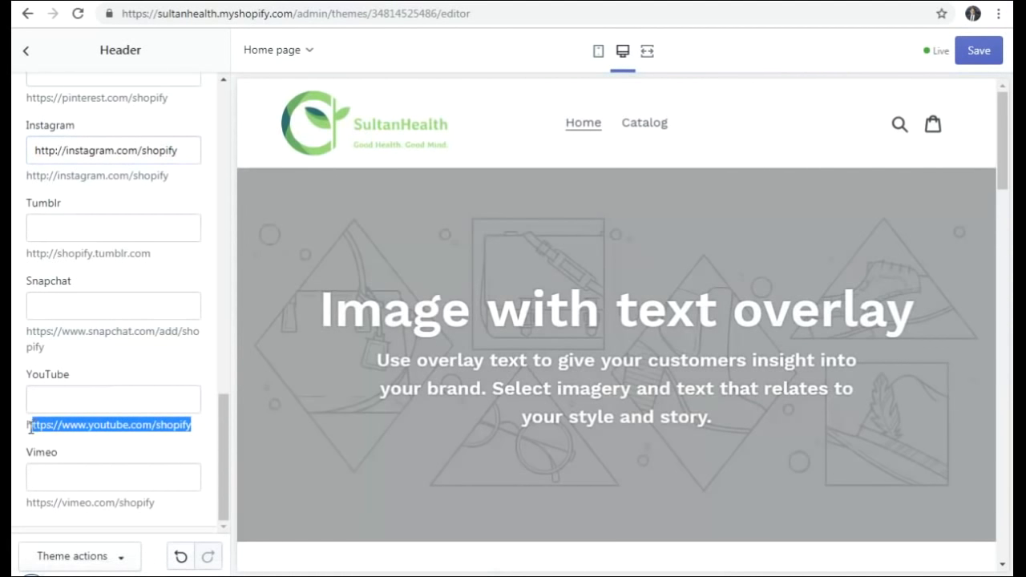
click(74, 401)
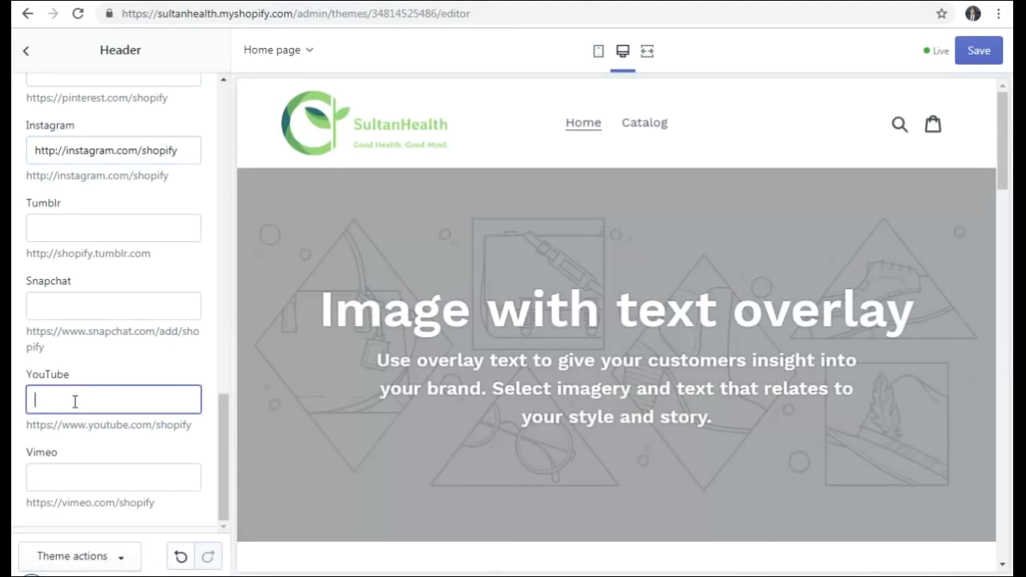
text(https://www.youtube.com/shopify)
click(147, 371)
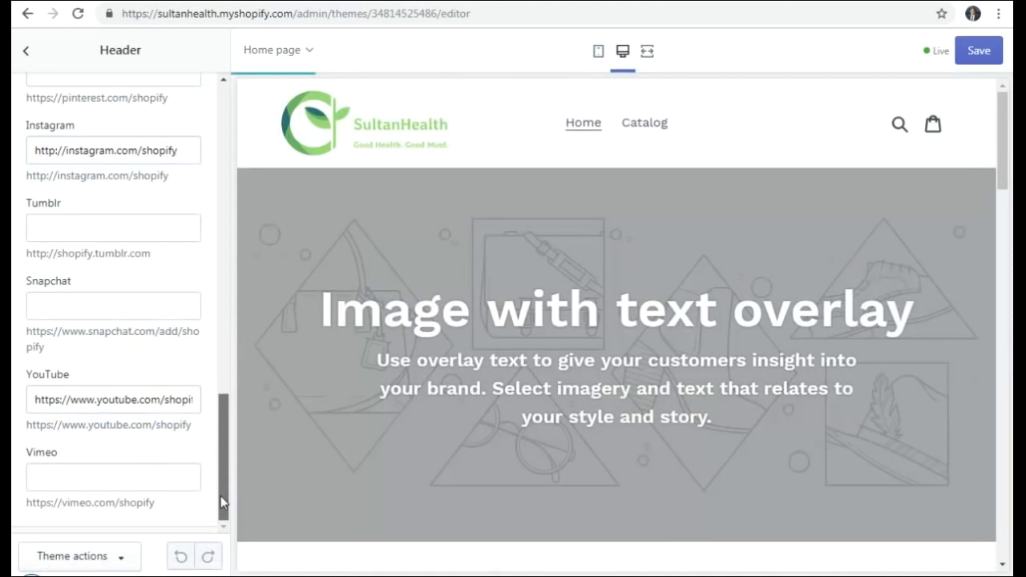
drag(223, 500, 237, 90)
click(21, 53)
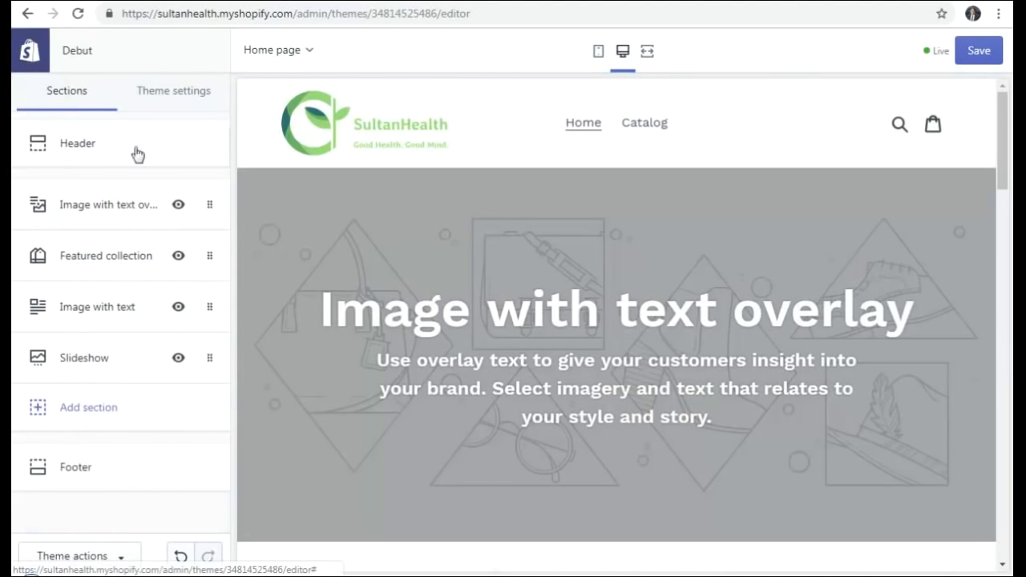
scroll(633, 346, down, 10)
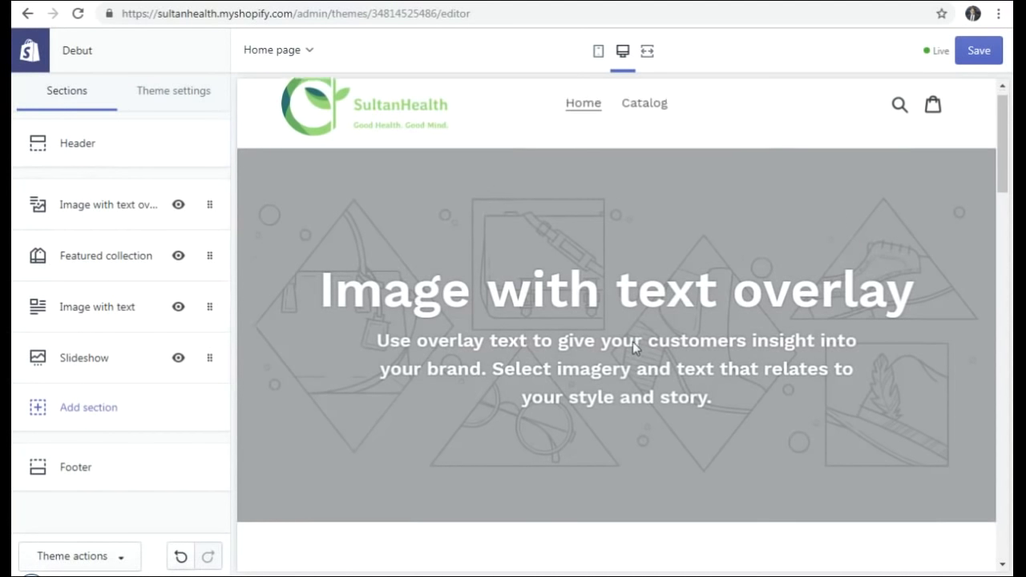
scroll(634, 344, down, 10)
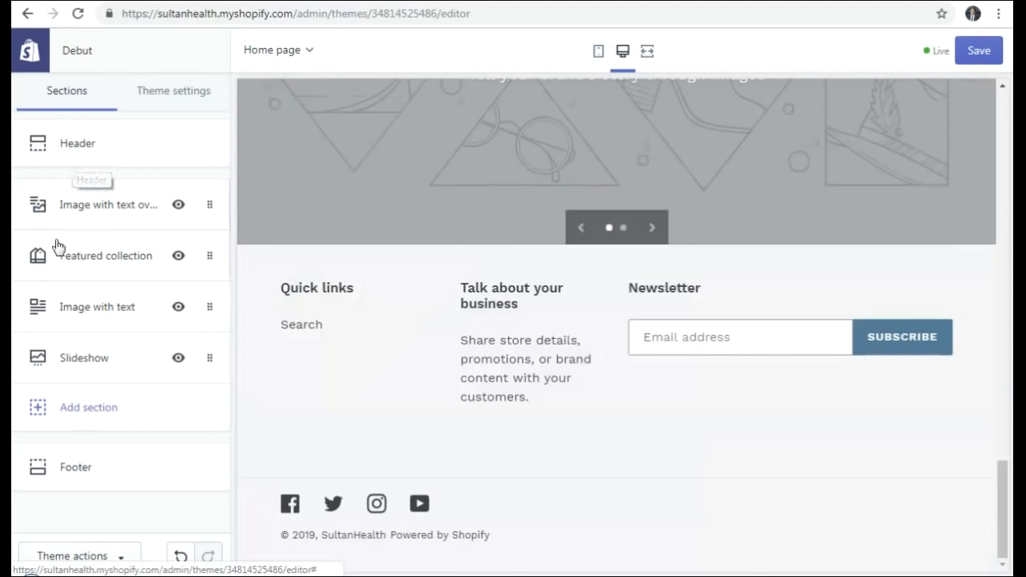
scroll(467, 381, up, 10)
scroll(468, 381, up, 8)
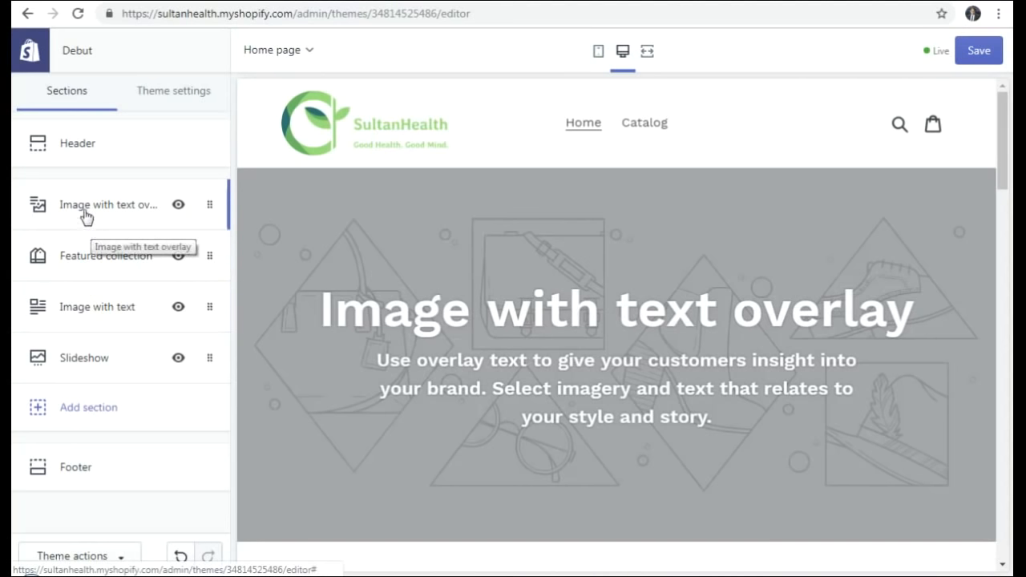
scroll(429, 362, down, 5)
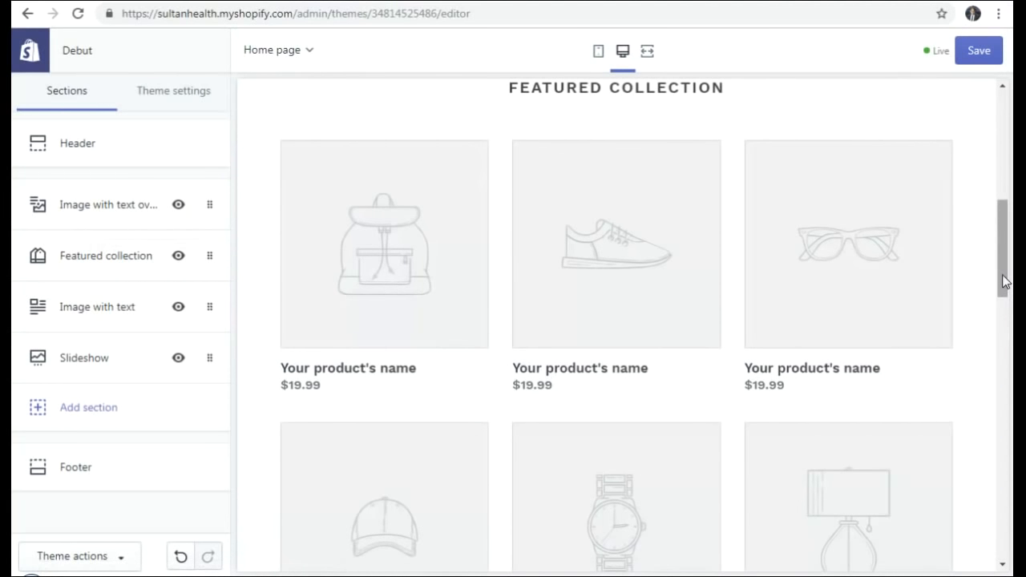
drag(1004, 281, 1003, 178)
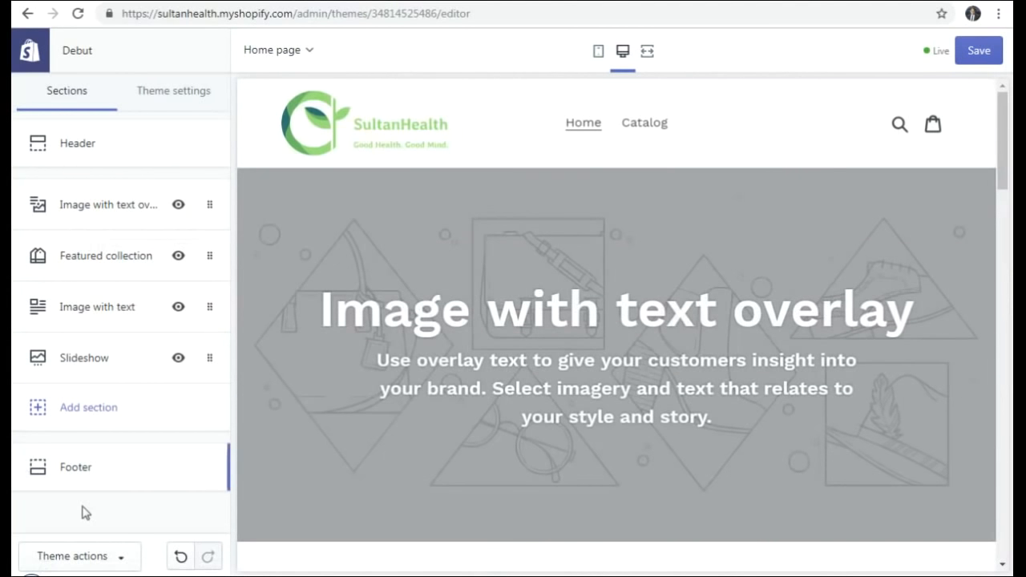
- Open the Footer section settings and expand, then collapse, the Quick links block
click(75, 467)
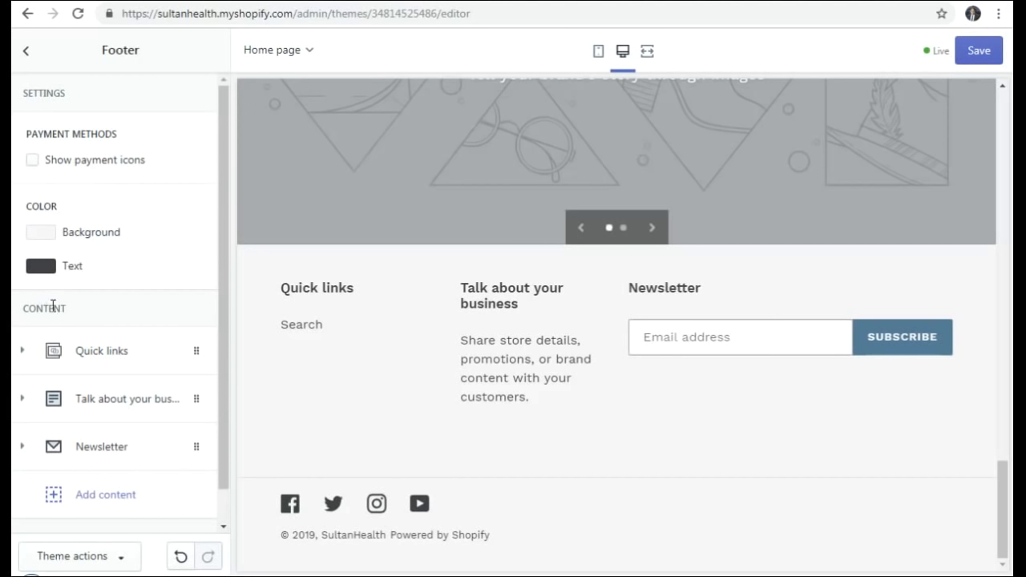
scroll(80, 287, down, 1)
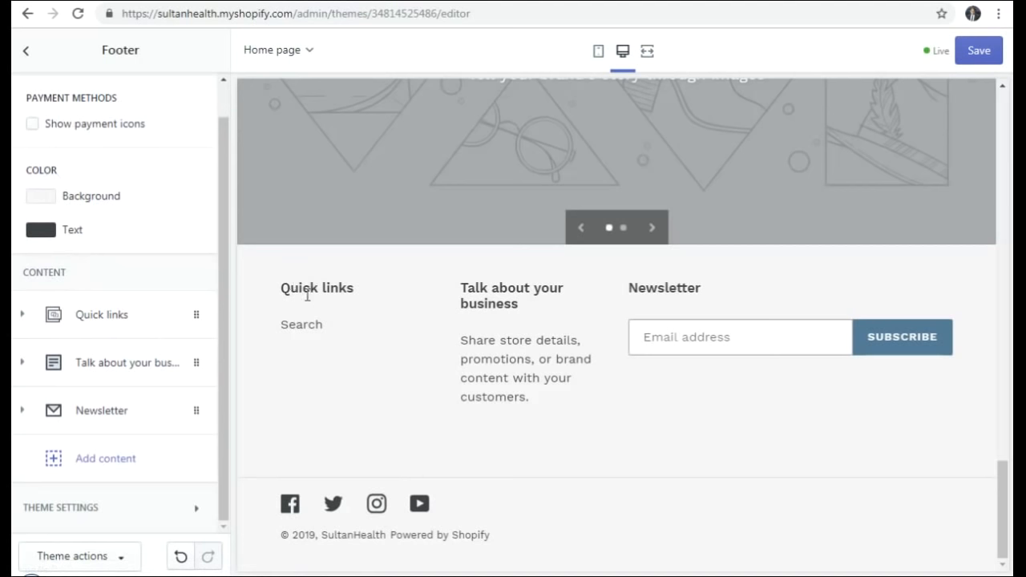
click(24, 318)
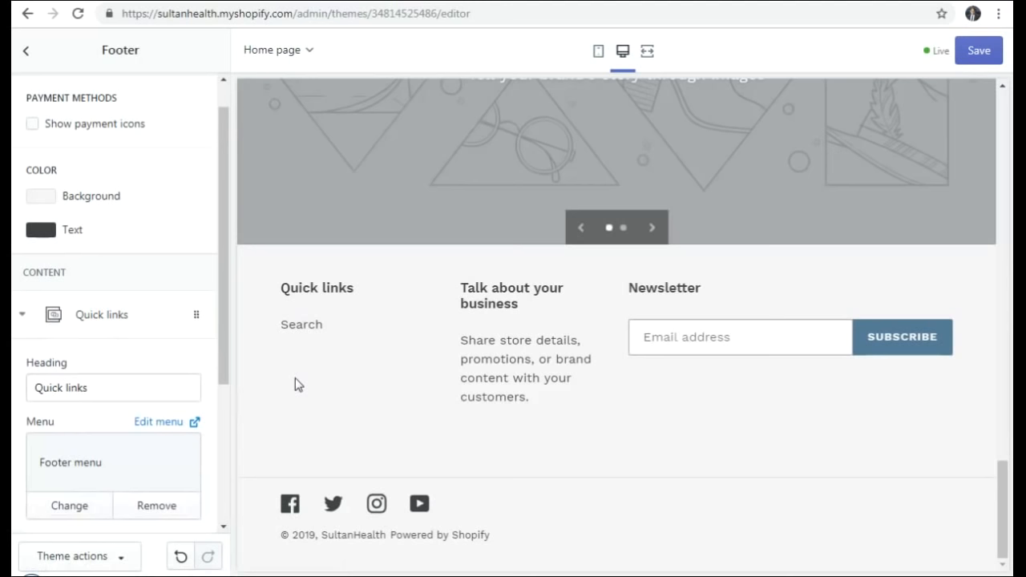
scroll(98, 350, down, 2)
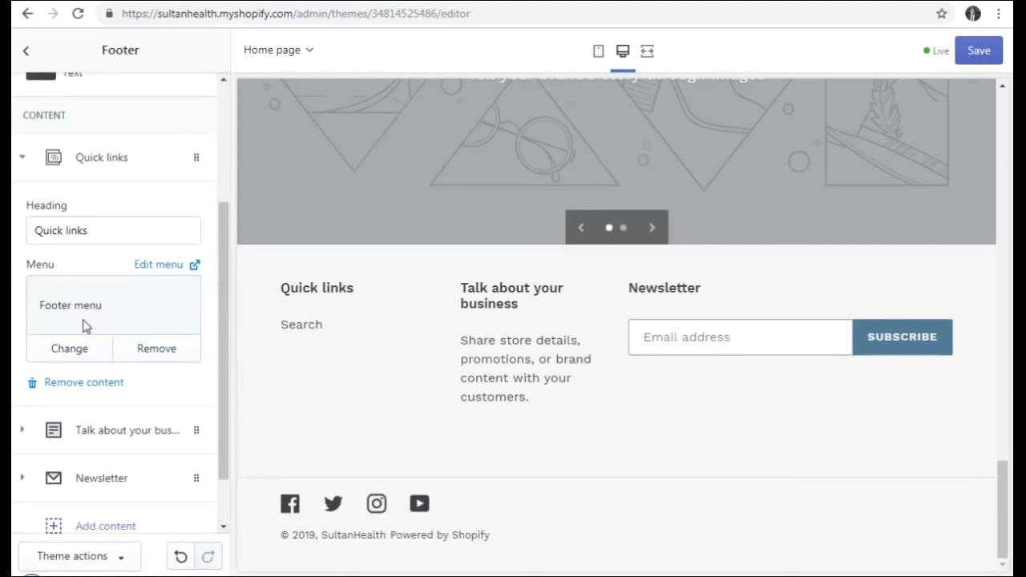
click(24, 160)
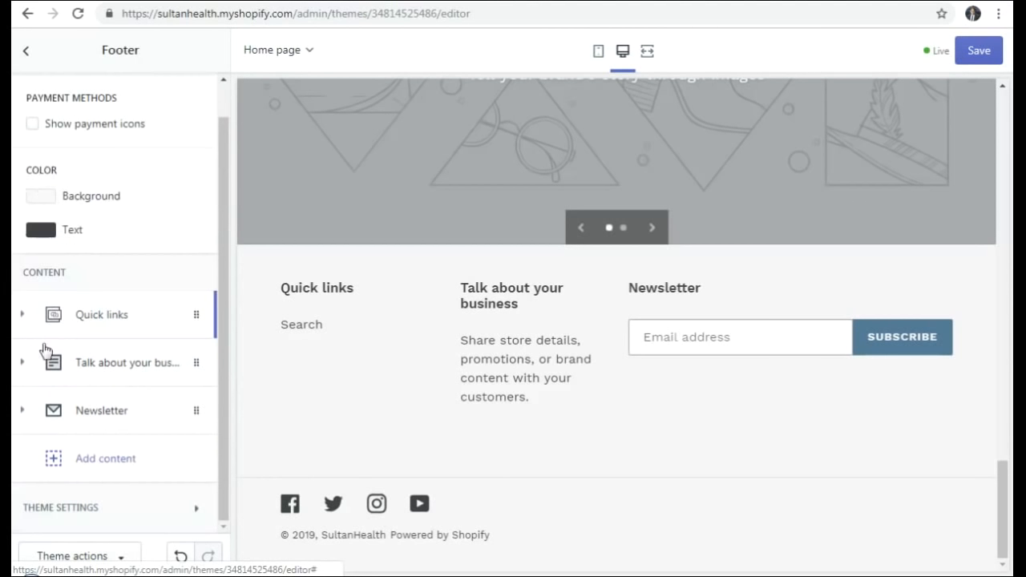
click(22, 365)
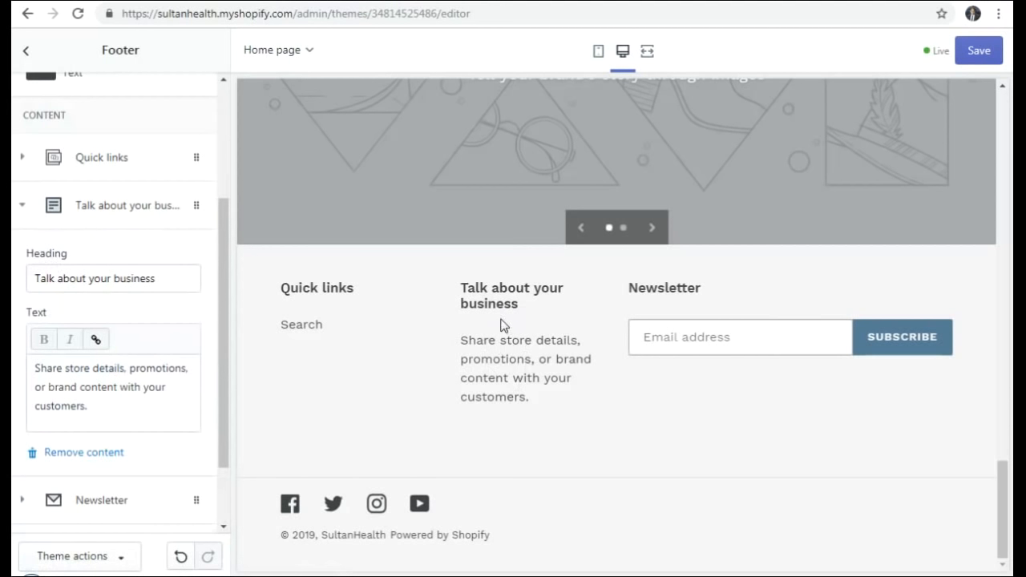
click(22, 206)
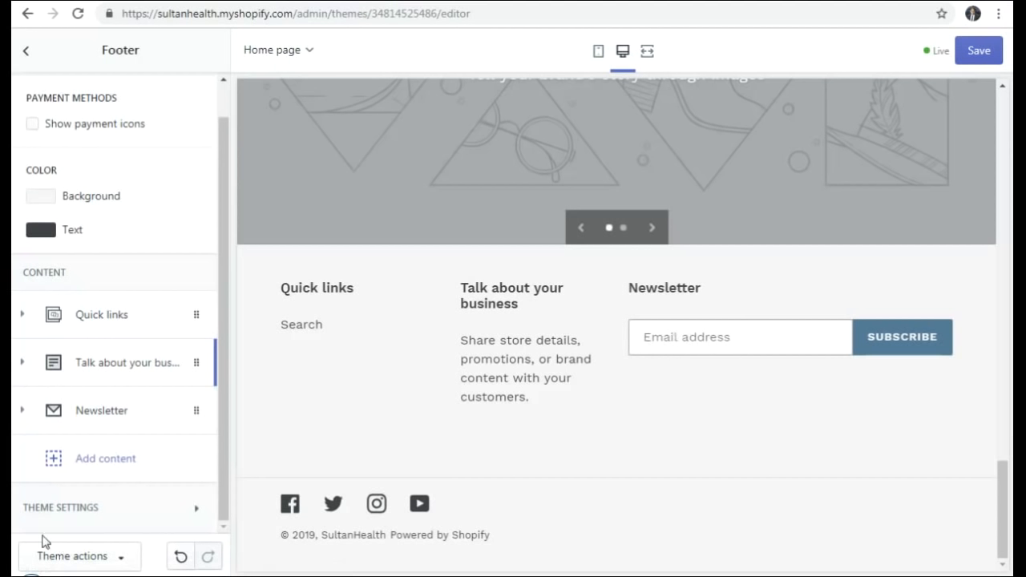
click(24, 411)
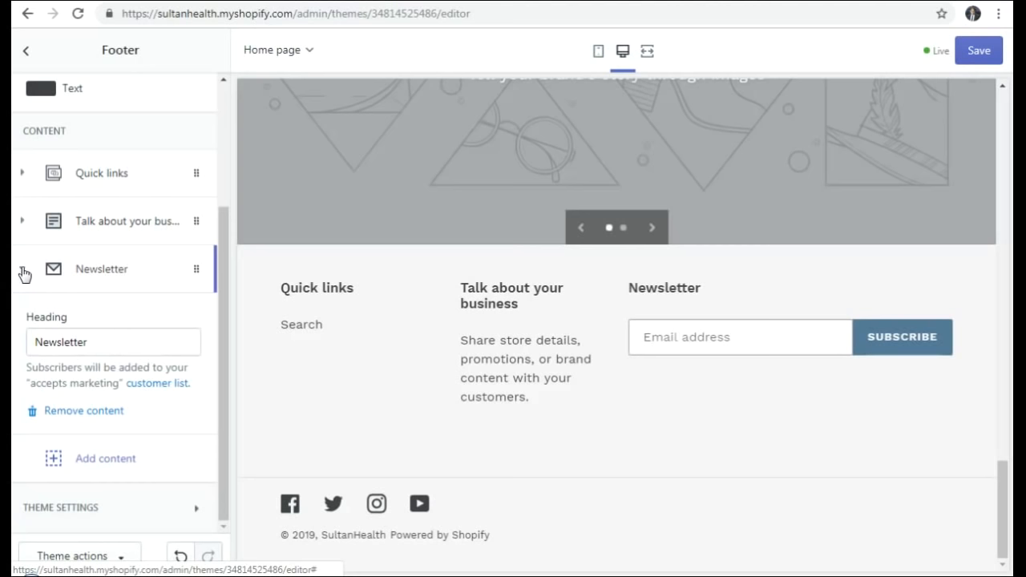
click(21, 271)
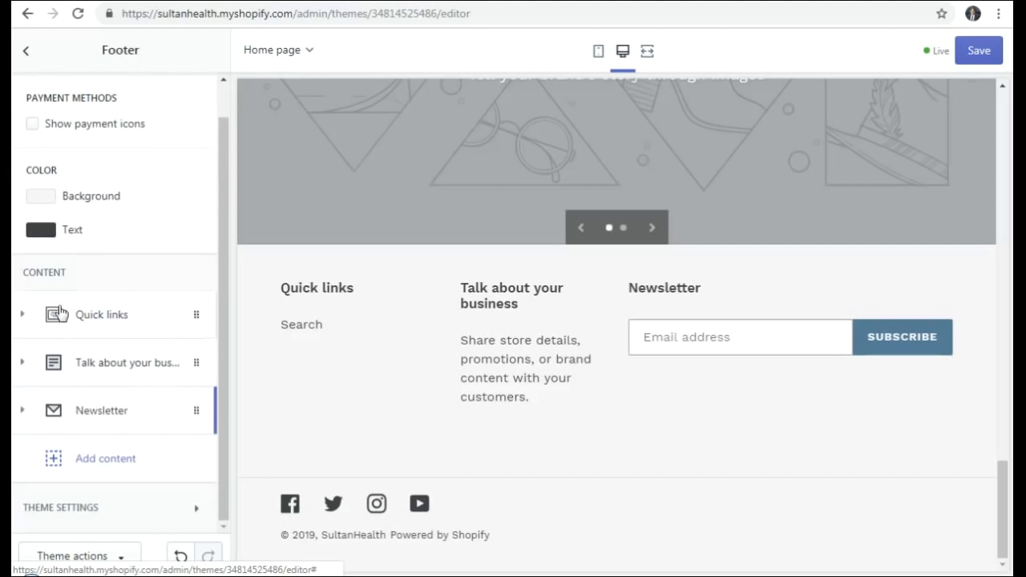
- Return to the sections list, glance at Image with text overlay, and scroll the preview to the top
click(28, 53)
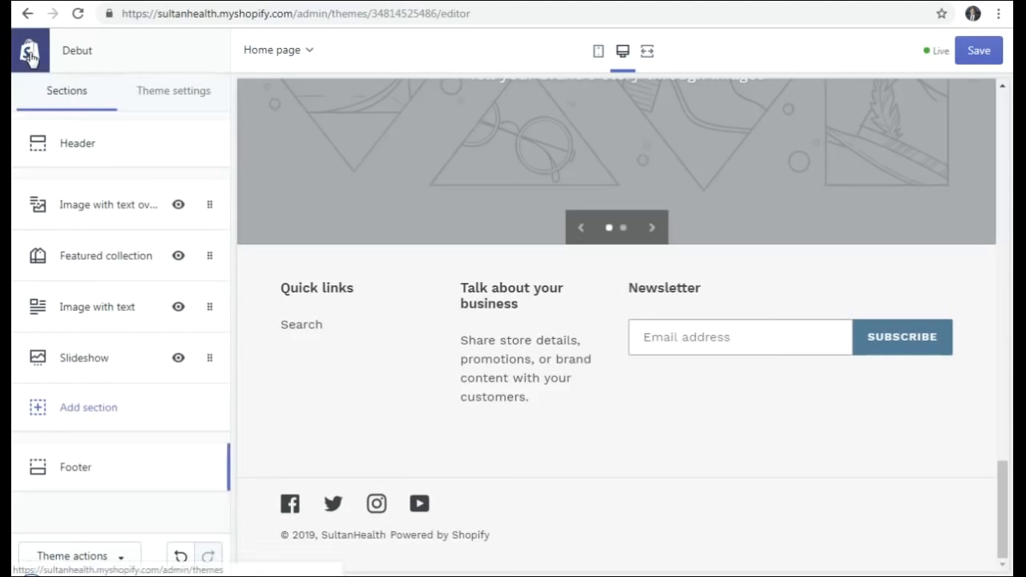
click(80, 207)
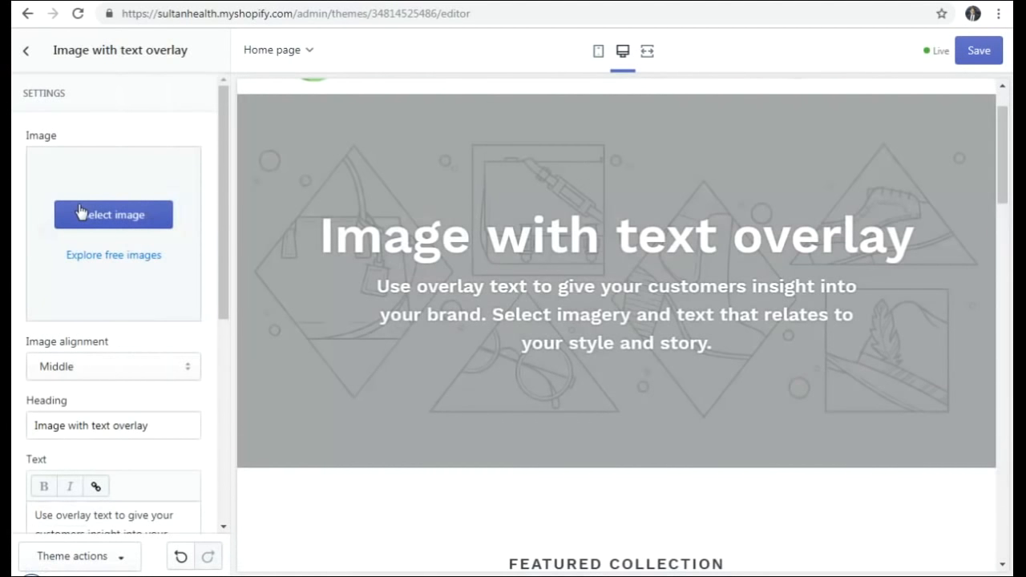
click(28, 54)
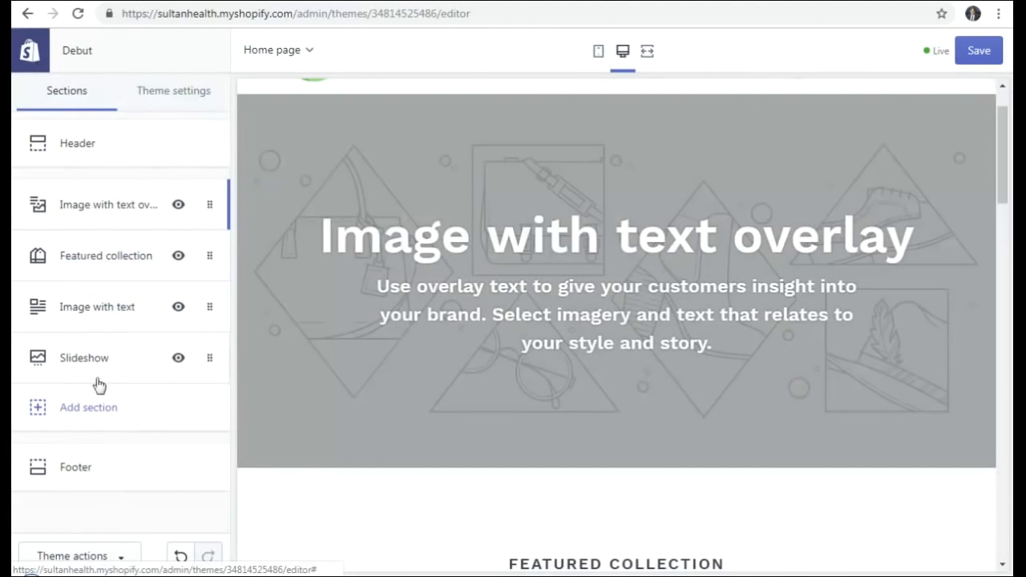
mouse_move(1004, 149)
mouse_down()
mouse_move(1001, 122)
mouse_move(1002, 135)
mouse_up()
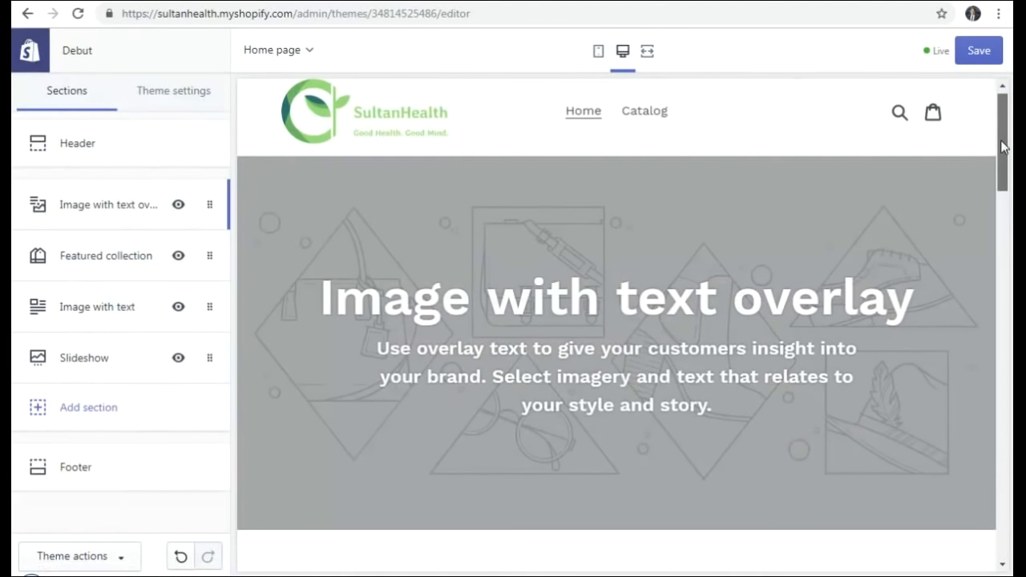
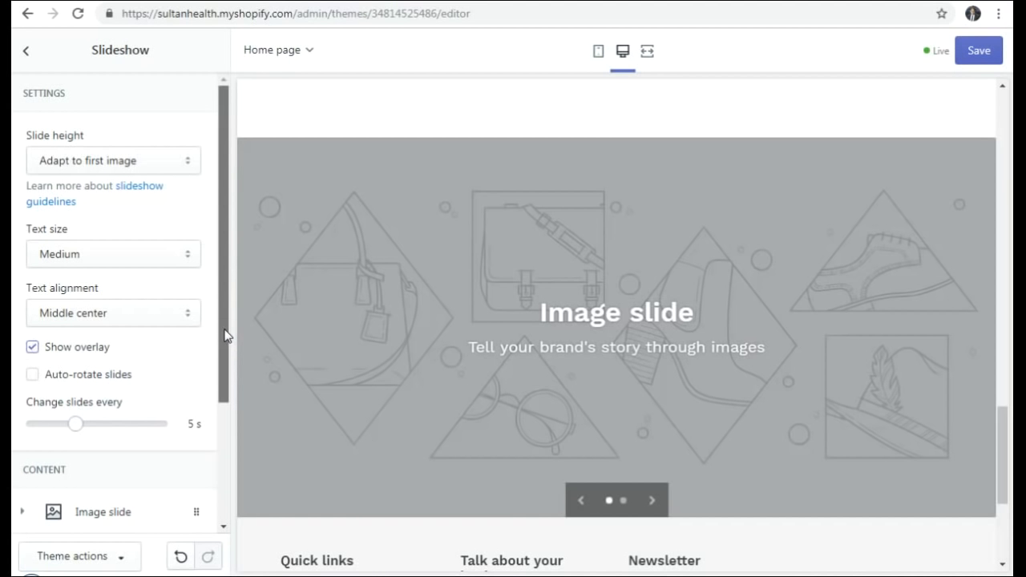
- Drag the Slideshow section up from lower on the page to sit directly under the Header
drag(224, 332, 224, 268)
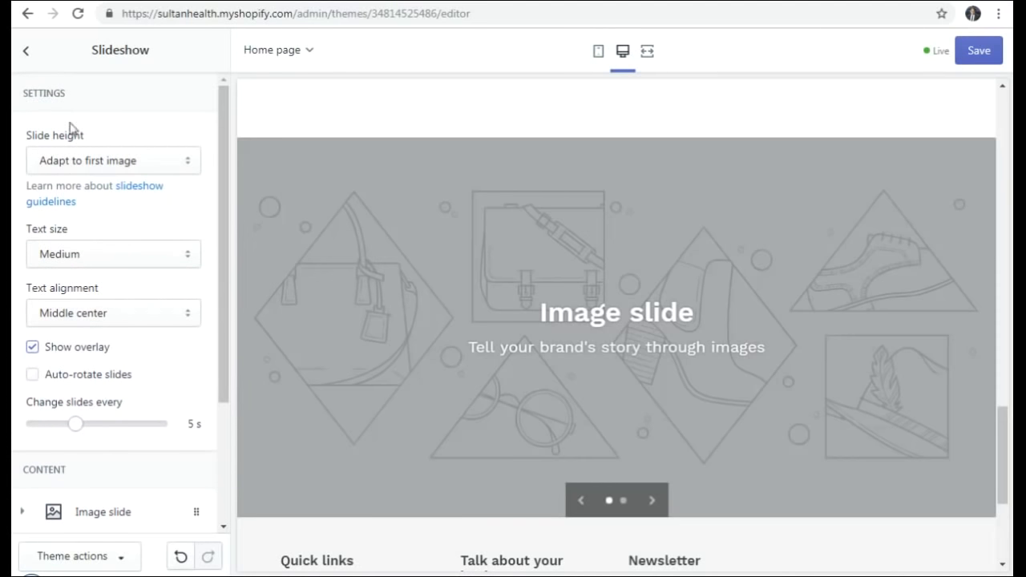
click(25, 51)
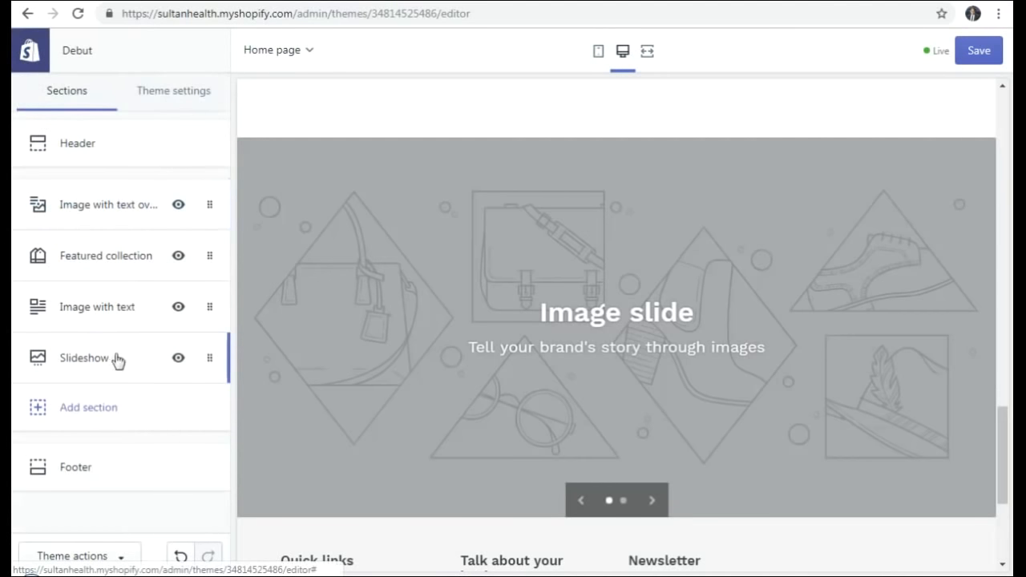
drag(96, 360, 88, 195)
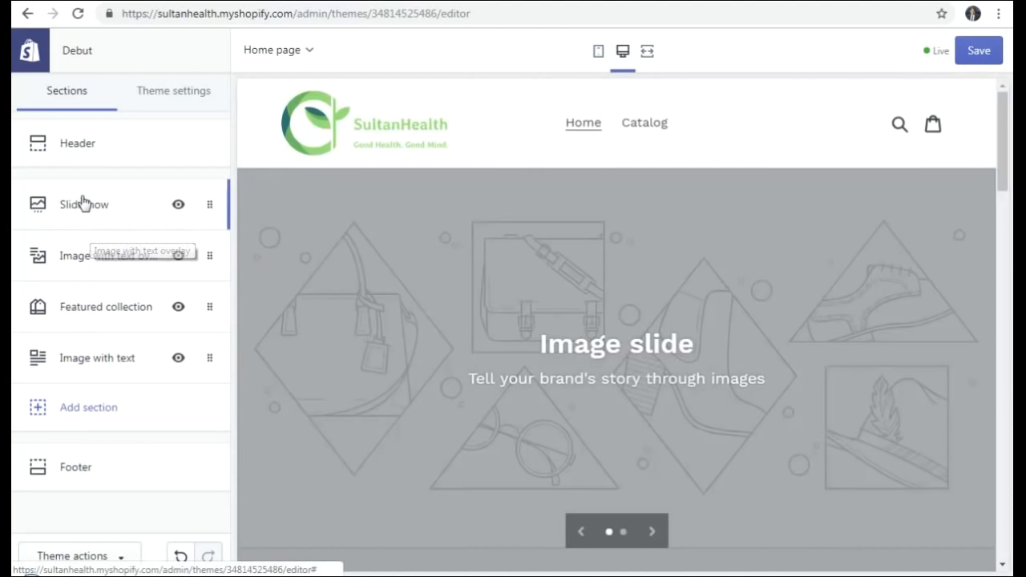
mouse_move(87, 224)
mouse_down()
mouse_move(82, 343)
mouse_move(24, 363)
mouse_move(84, 370)
mouse_move(91, 207)
mouse_up()
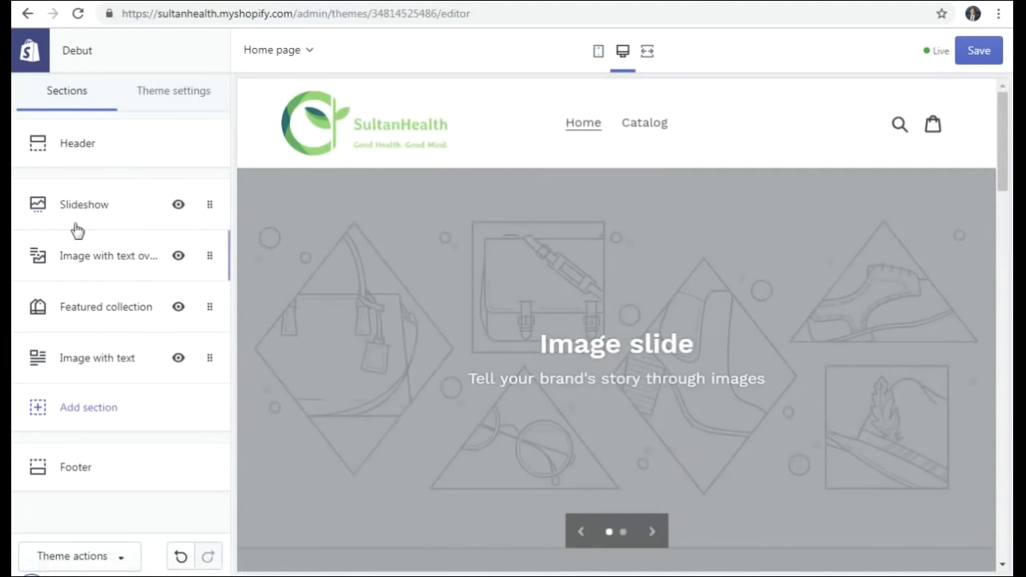
- Open the Slideshow settings, keeping Adapt to first image height, Medium text and Middle center alignment
click(98, 208)
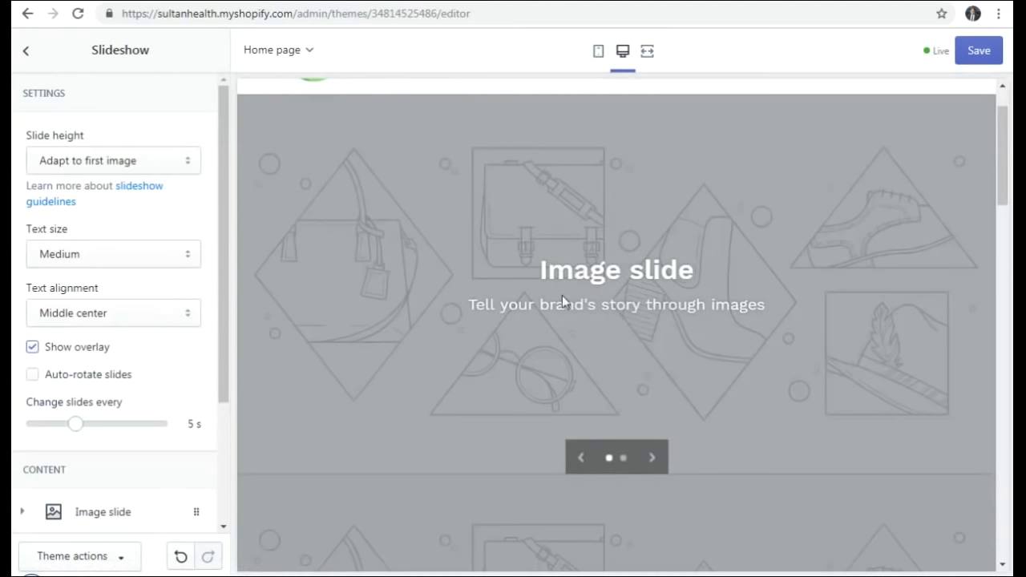
click(104, 165)
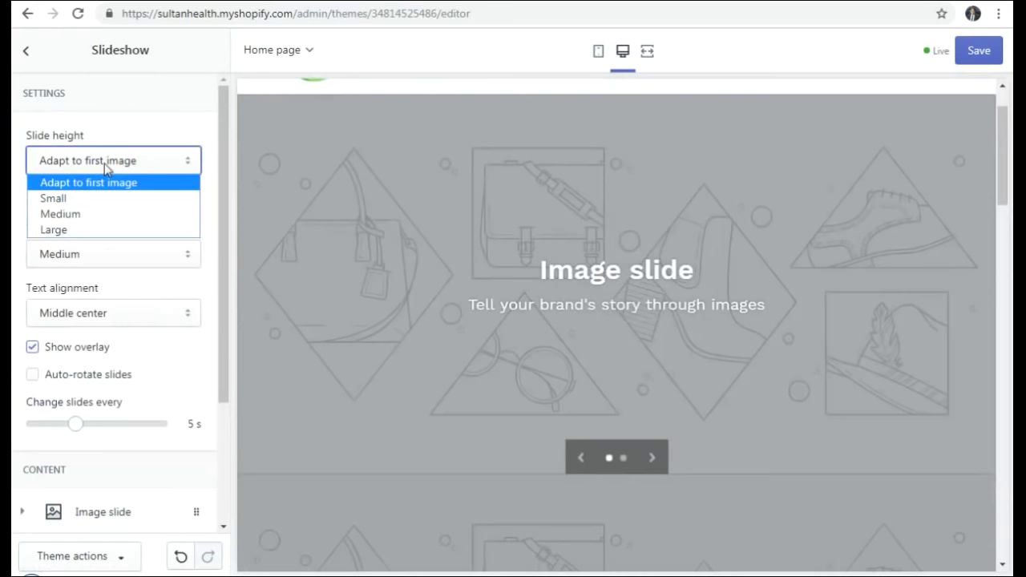
click(104, 164)
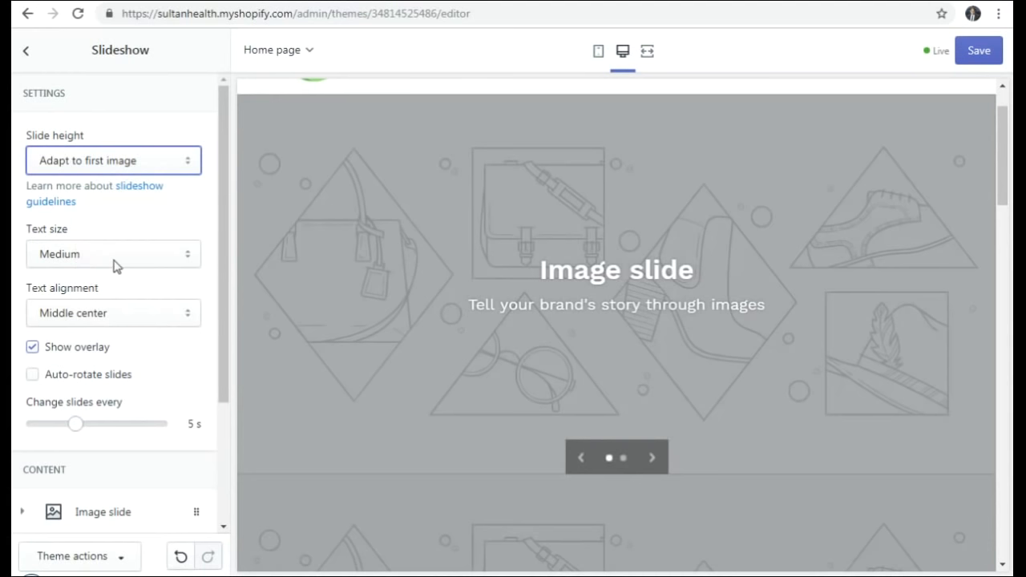
click(83, 261)
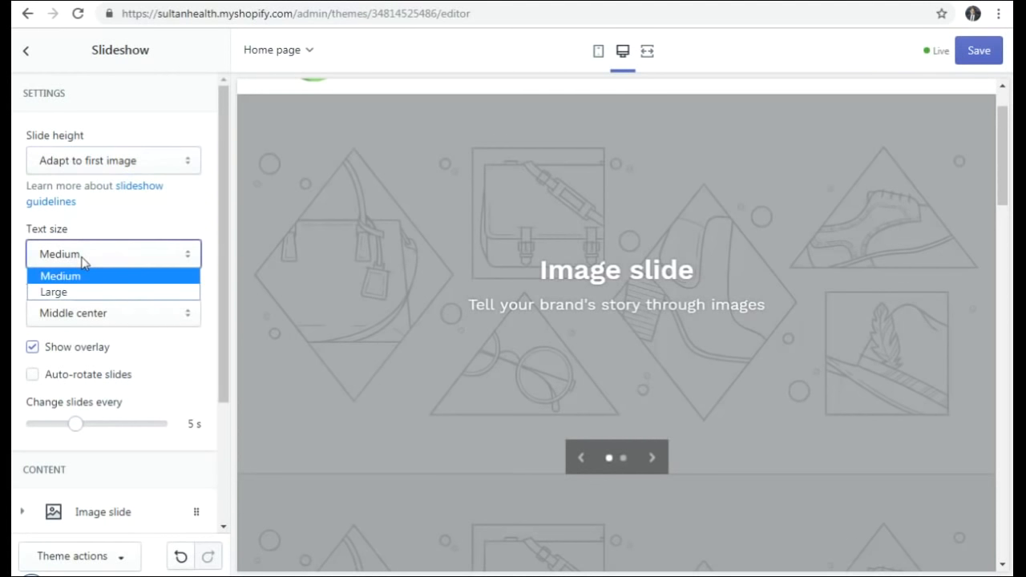
click(83, 258)
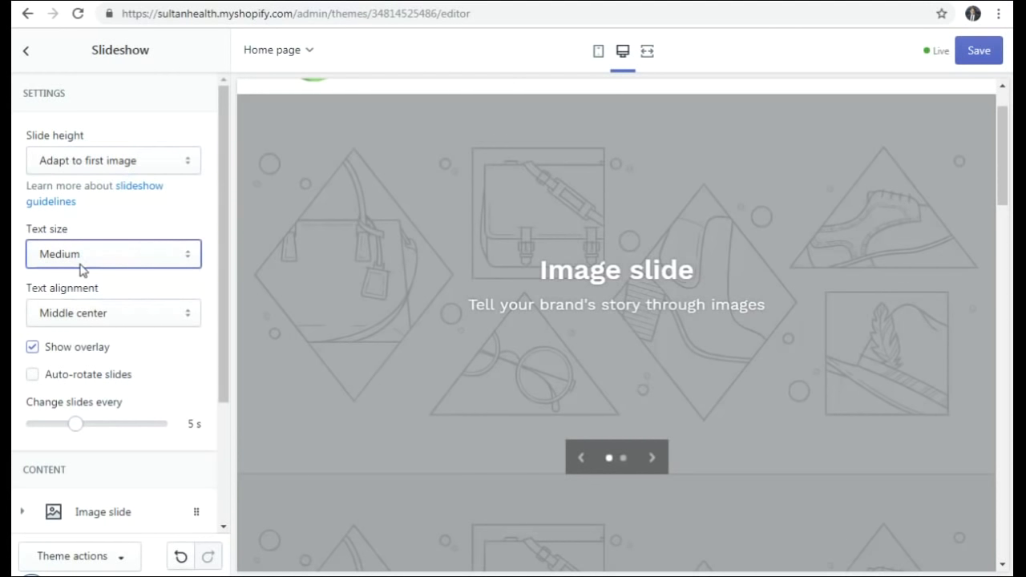
click(93, 316)
click(93, 316)
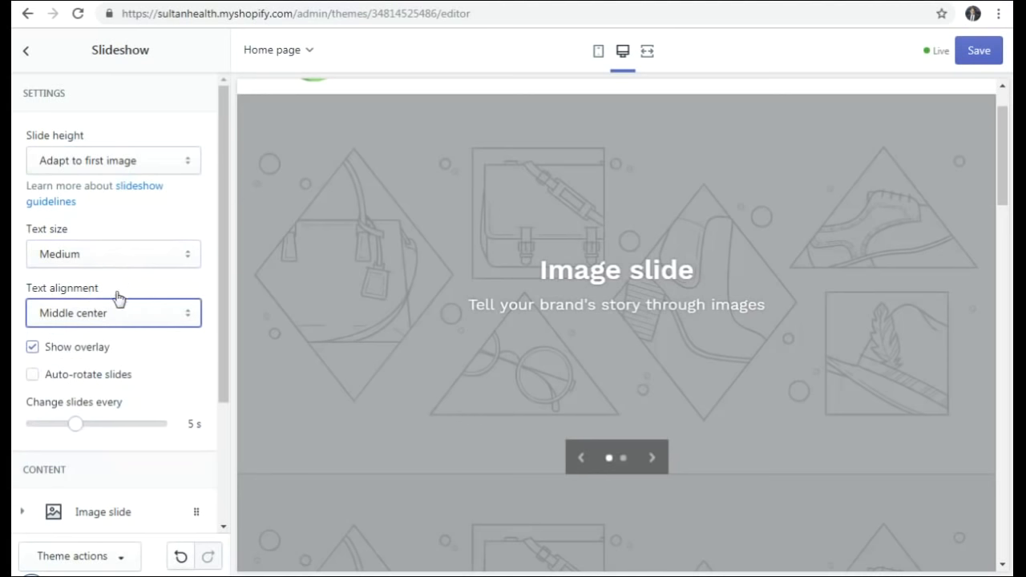
- Try adjusting the slide-change interval, leaving it at 5 seconds
scroll(124, 280, down, 1)
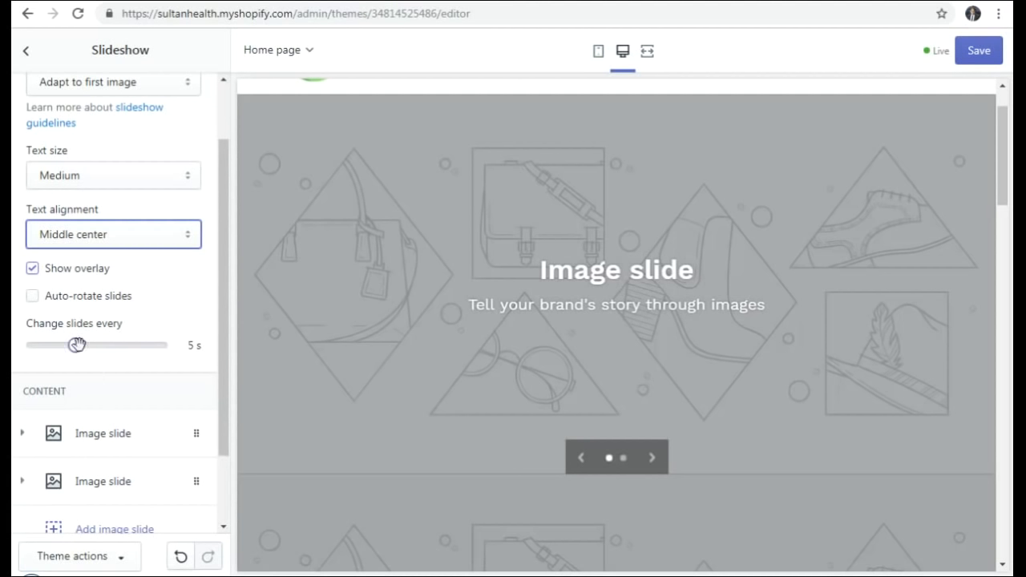
mouse_move(78, 345)
mouse_down()
mouse_move(34, 346)
mouse_move(155, 354)
mouse_move(74, 346)
mouse_up()
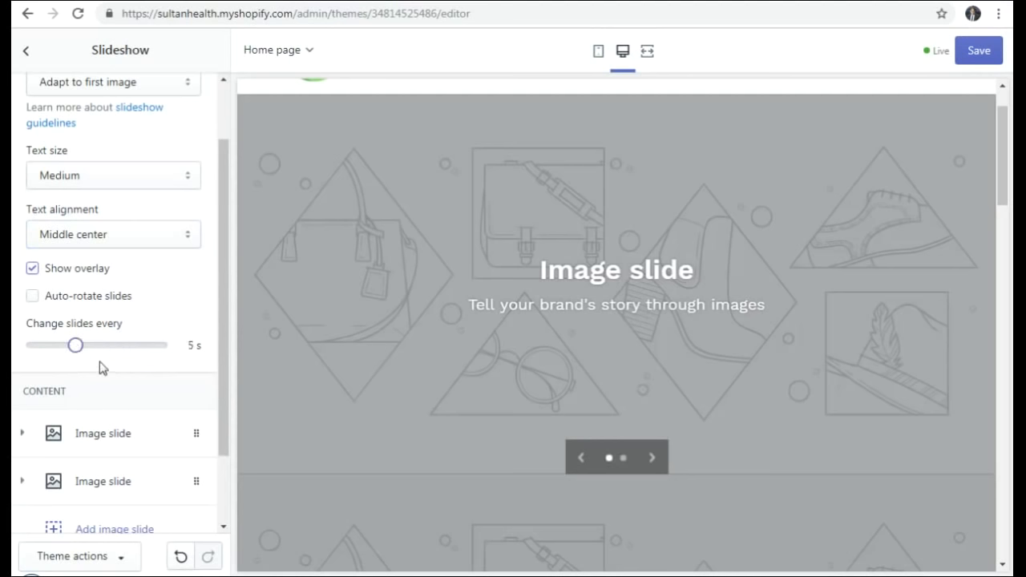
scroll(101, 350, down, 2)
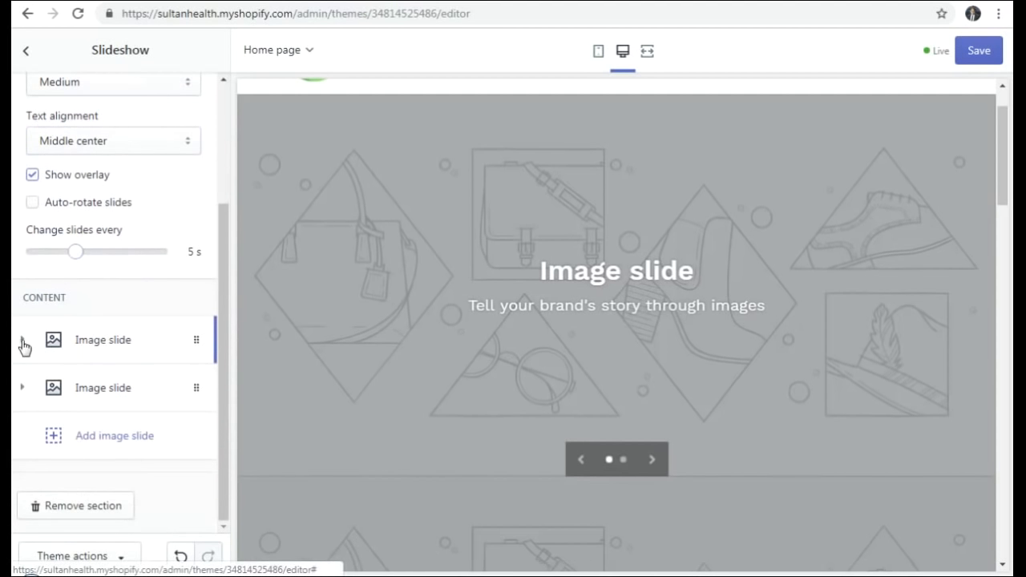
- Expand the first image slide and browse the free stock image categories for it
click(26, 345)
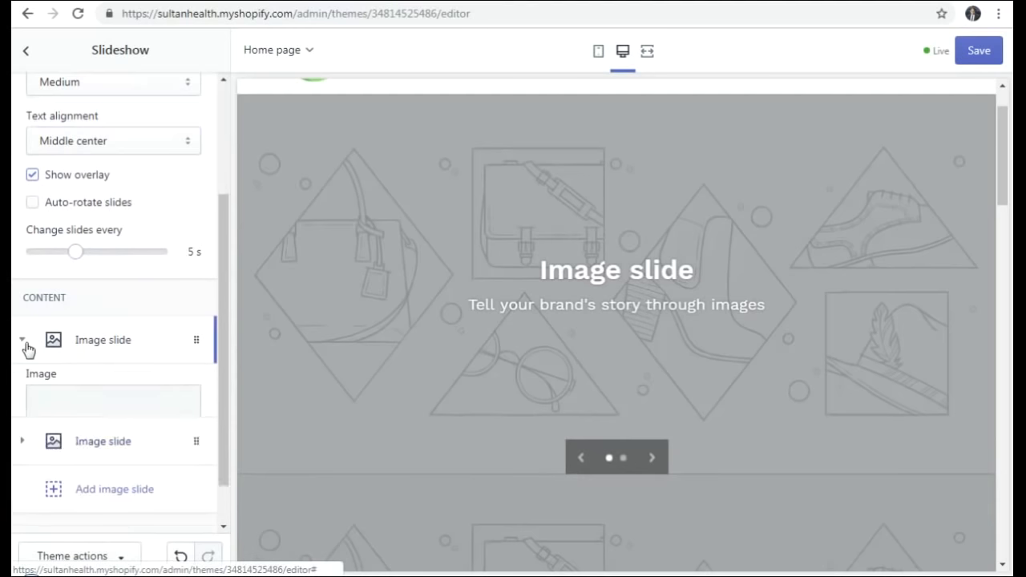
scroll(132, 332, down, 3)
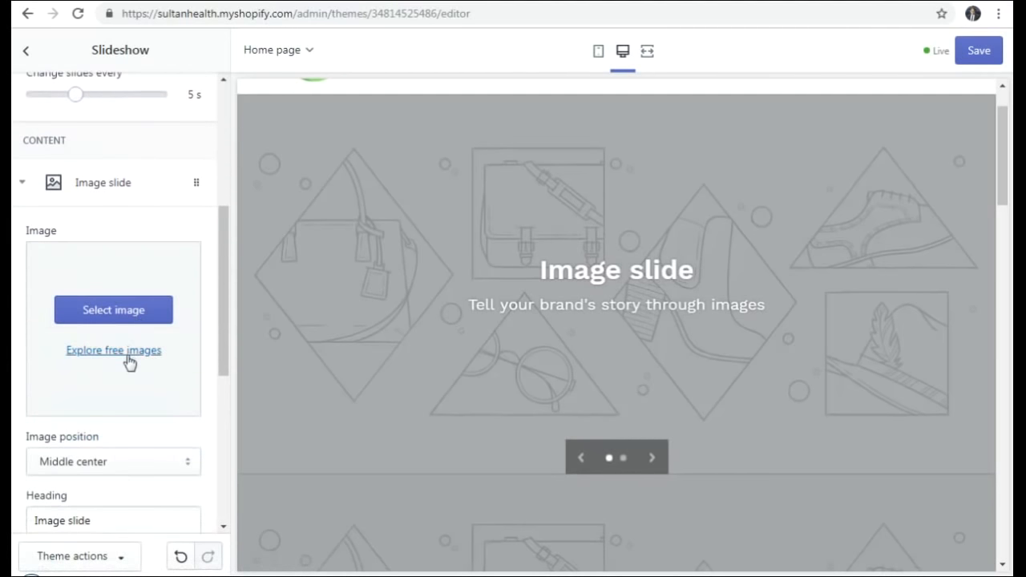
click(115, 313)
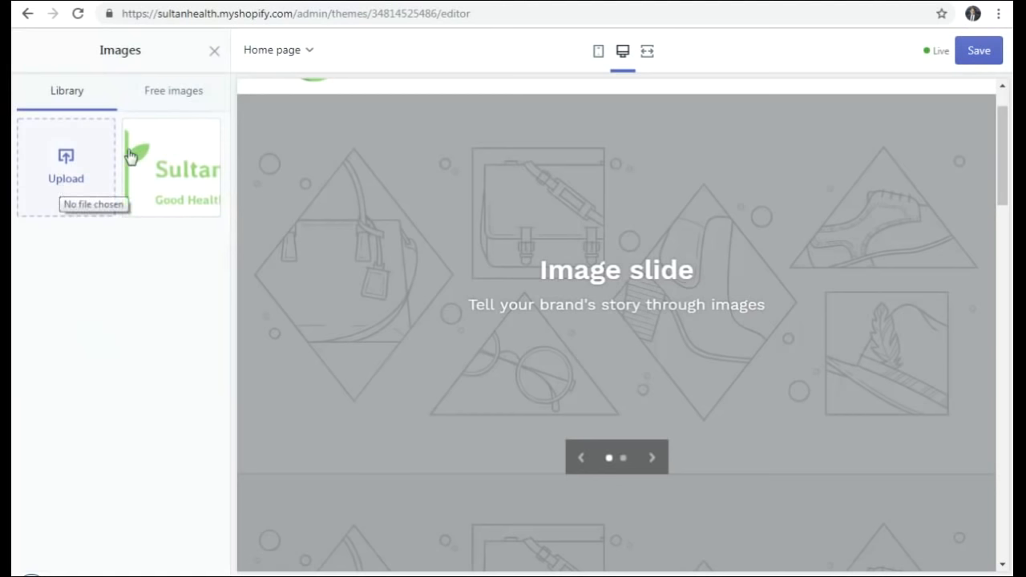
click(181, 97)
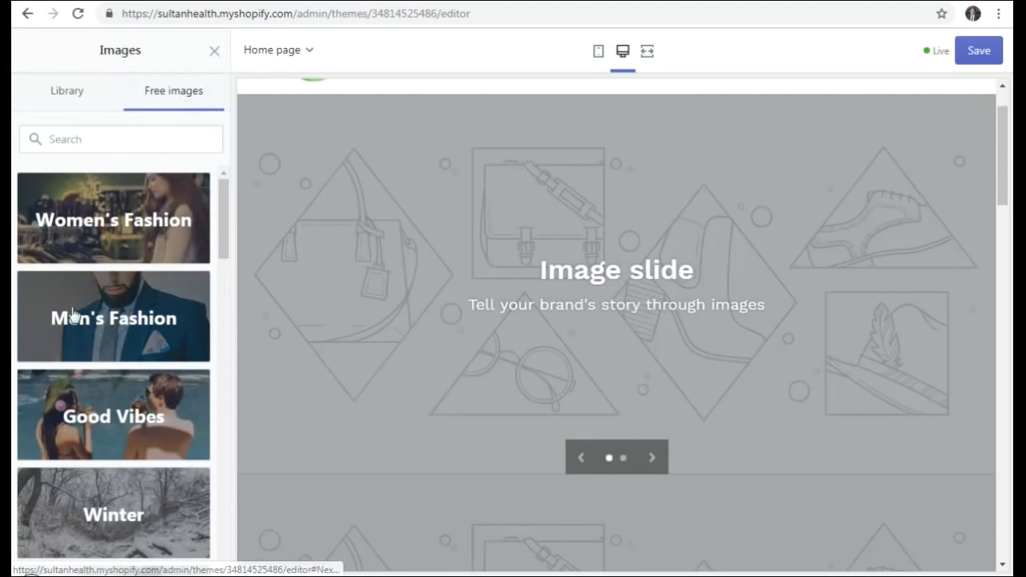
scroll(112, 311, down, 5)
scroll(111, 311, down, 15)
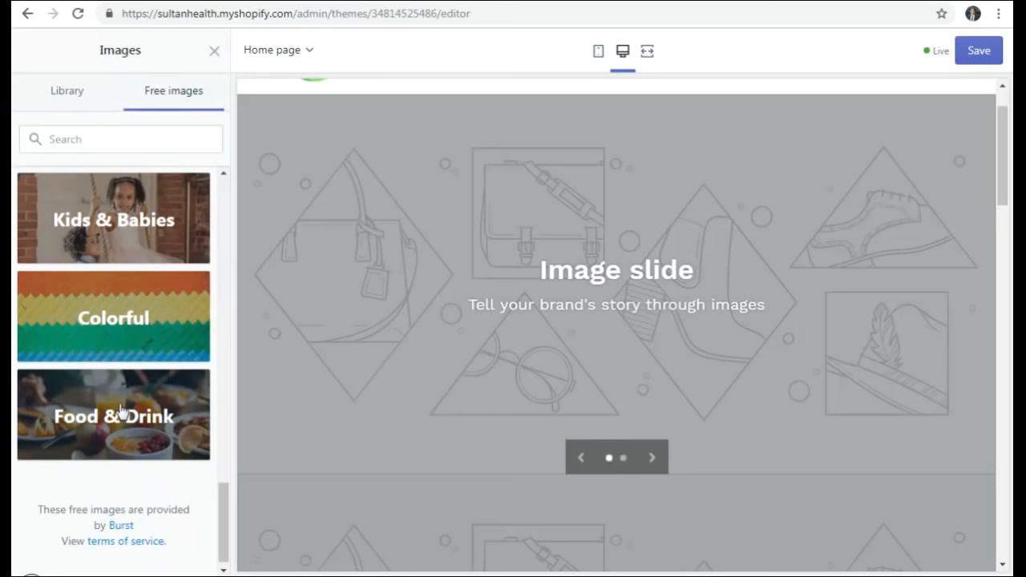
scroll(106, 415, up, 15)
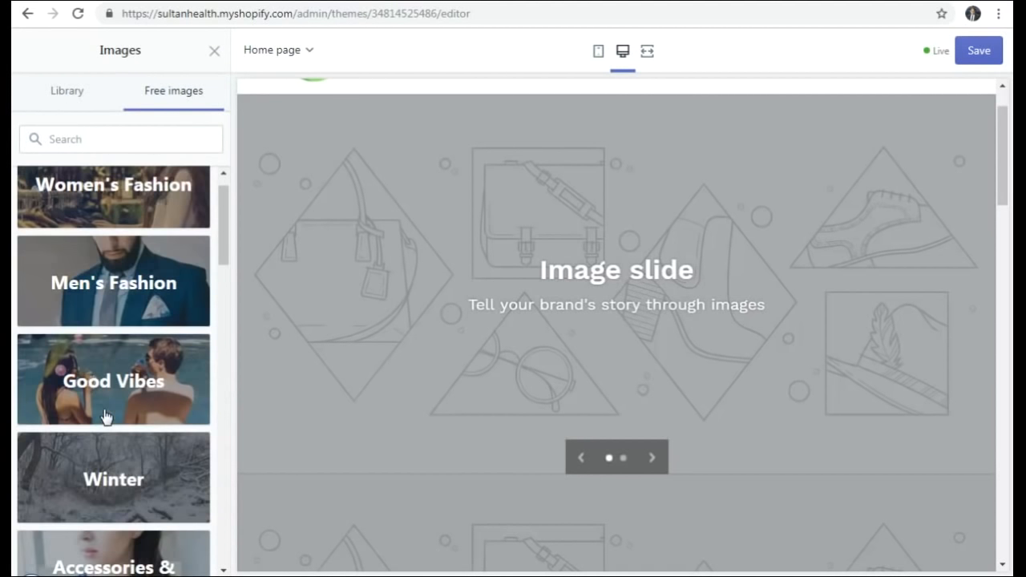
scroll(99, 356, down, 10)
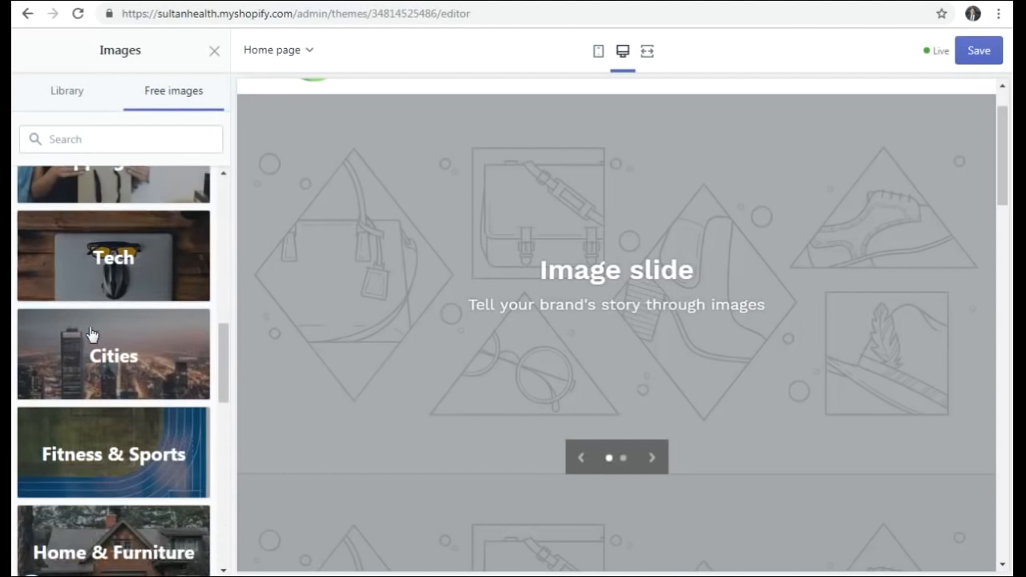
scroll(91, 334, down, 10)
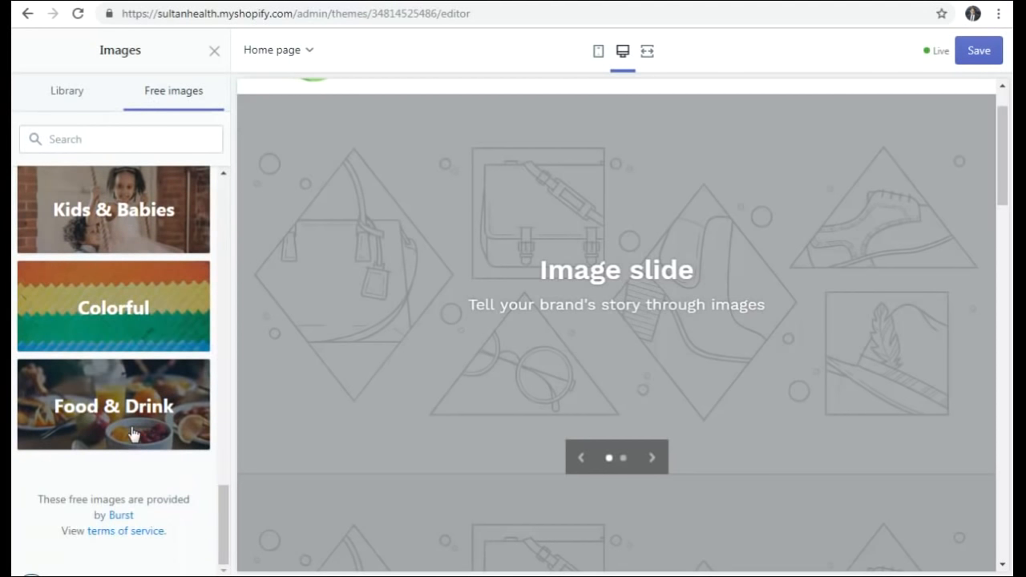
- Apply the Food & Drink breakfast photo with orange juice and fruit to the first slide
click(102, 422)
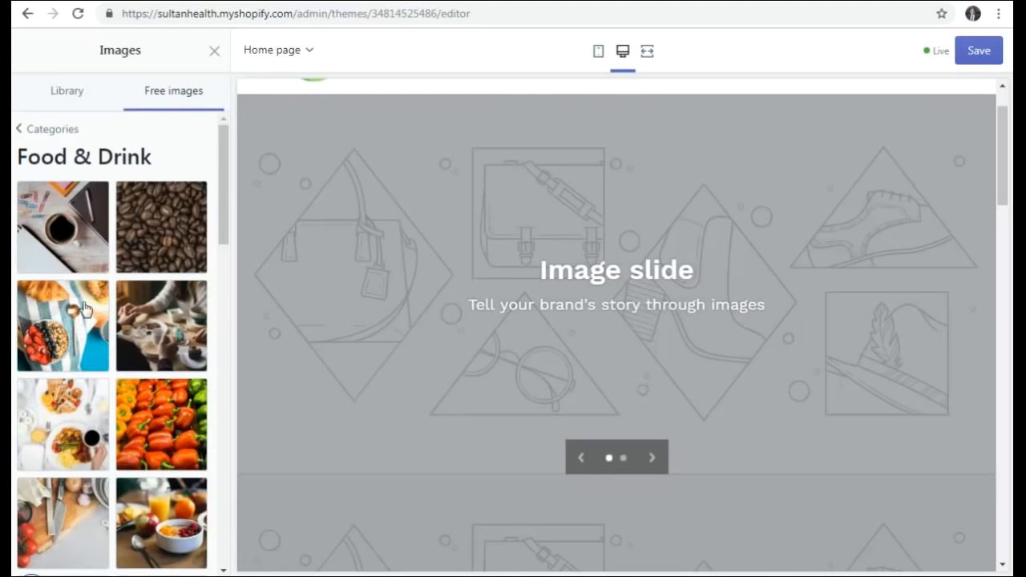
scroll(94, 298, down, 3)
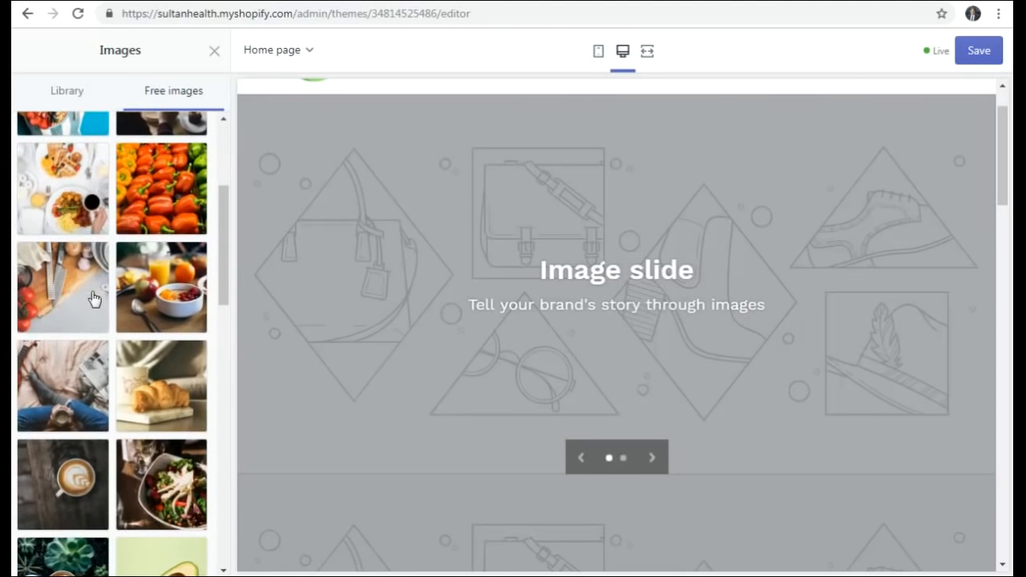
click(138, 307)
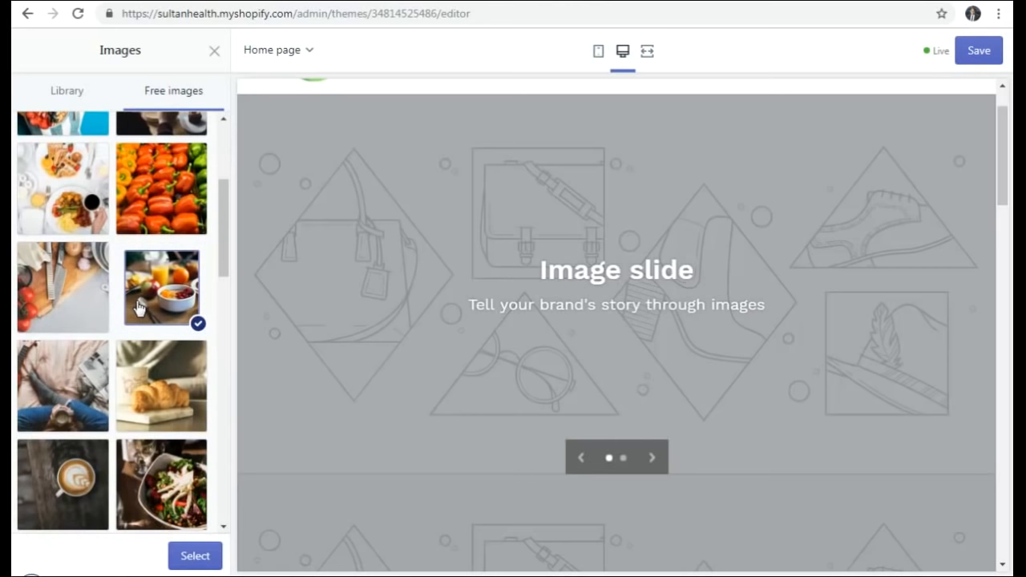
click(195, 559)
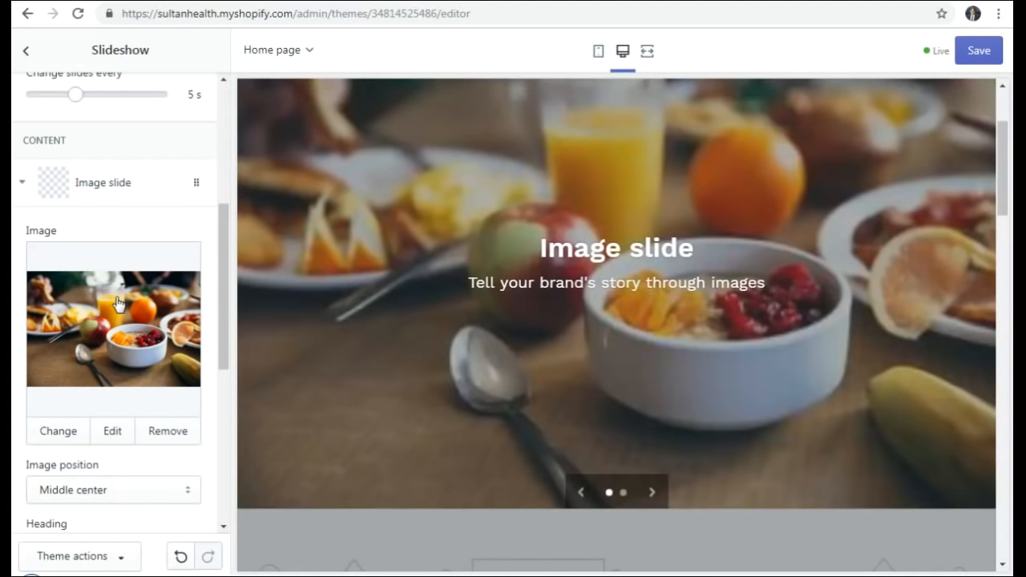
scroll(117, 309, down, 2)
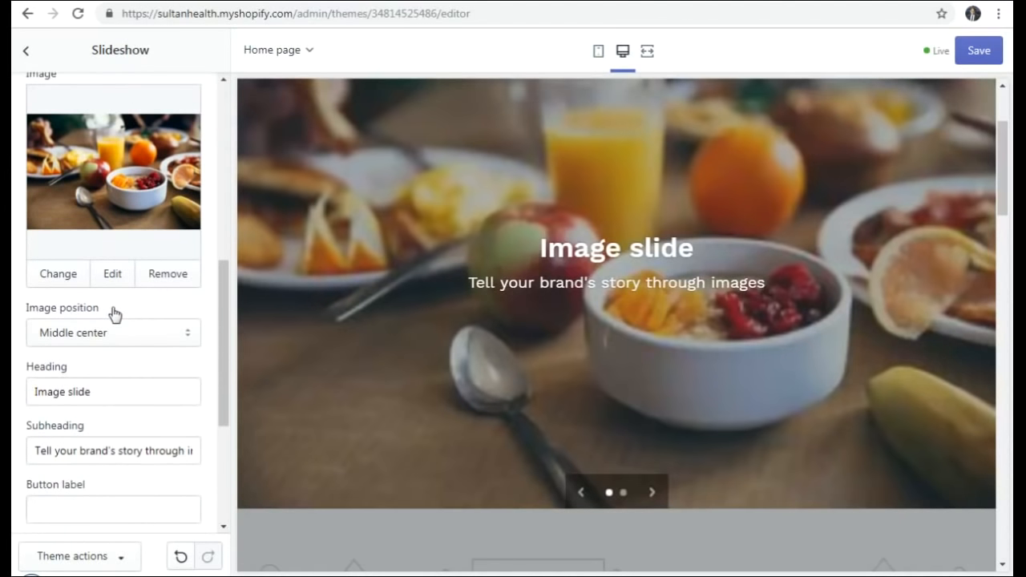
scroll(113, 313, down, 1)
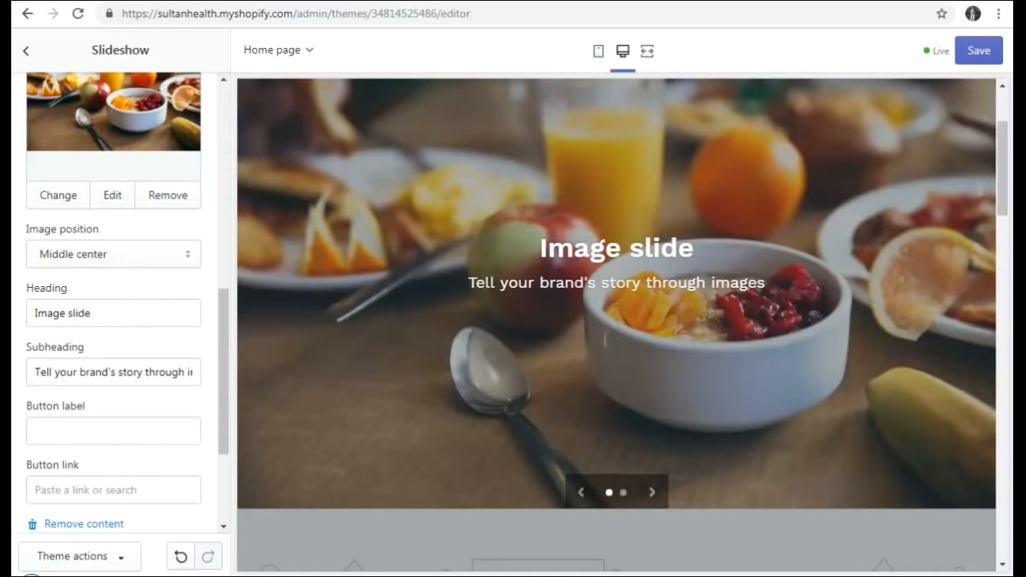
mouse_move(627, 575)
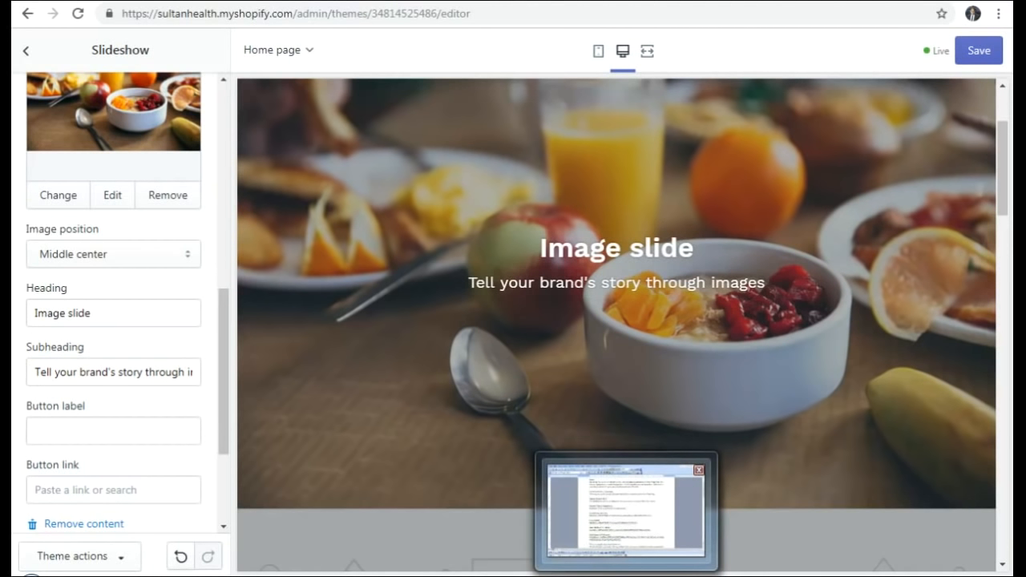
- Copy 'Health & Wellness Essentials' from the Word document into the first slide's heading
click(626, 509)
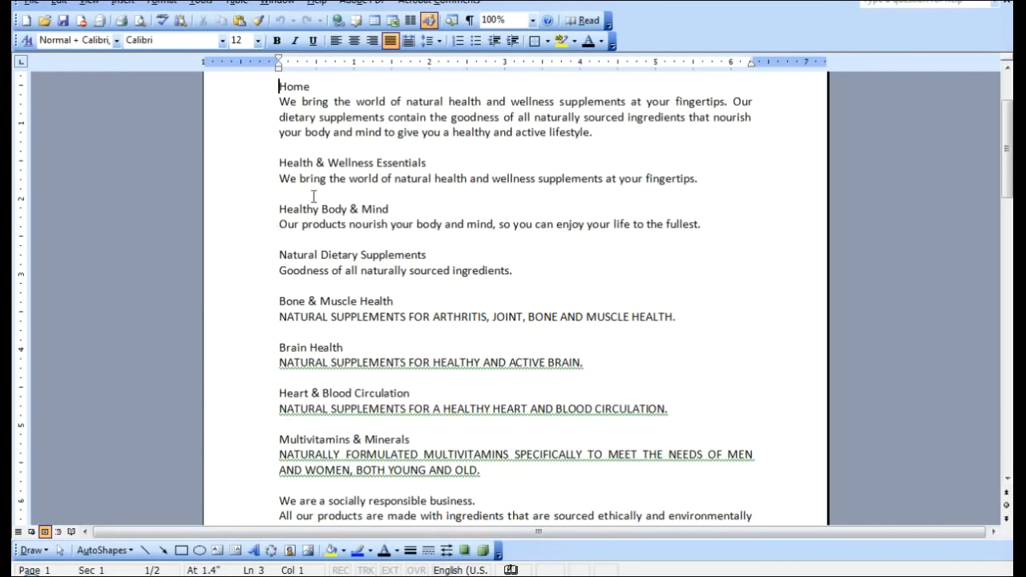
click(436, 164)
triple_click(282, 164)
key(ctrl+c)
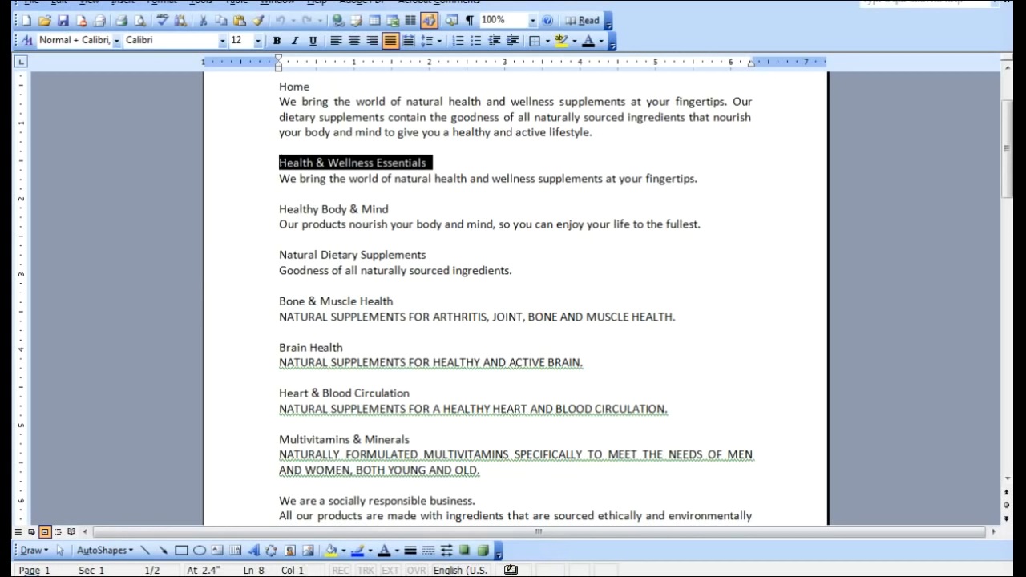
key(alt+Tab)
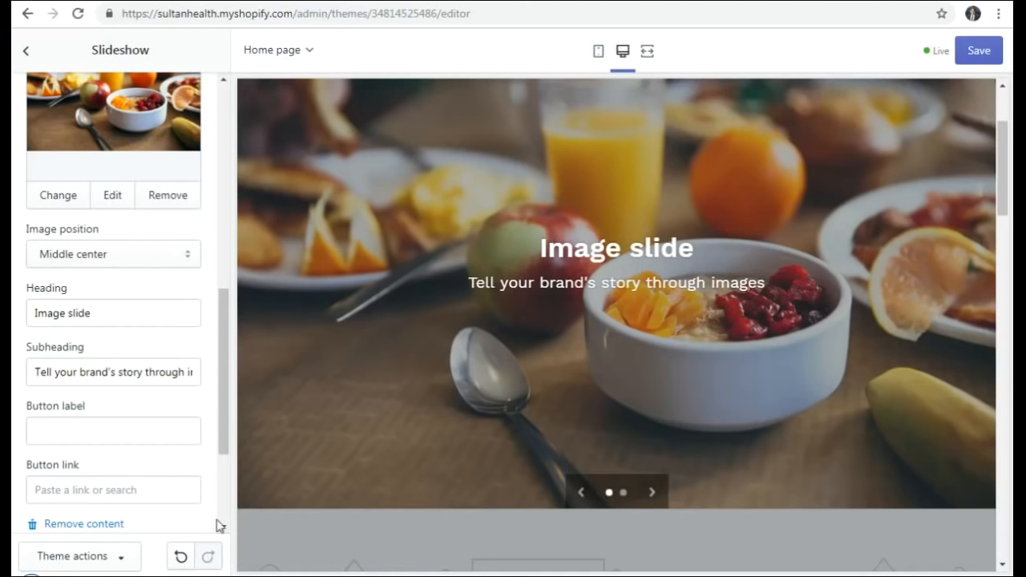
click(119, 373)
click(103, 314)
drag(145, 313, 12, 315)
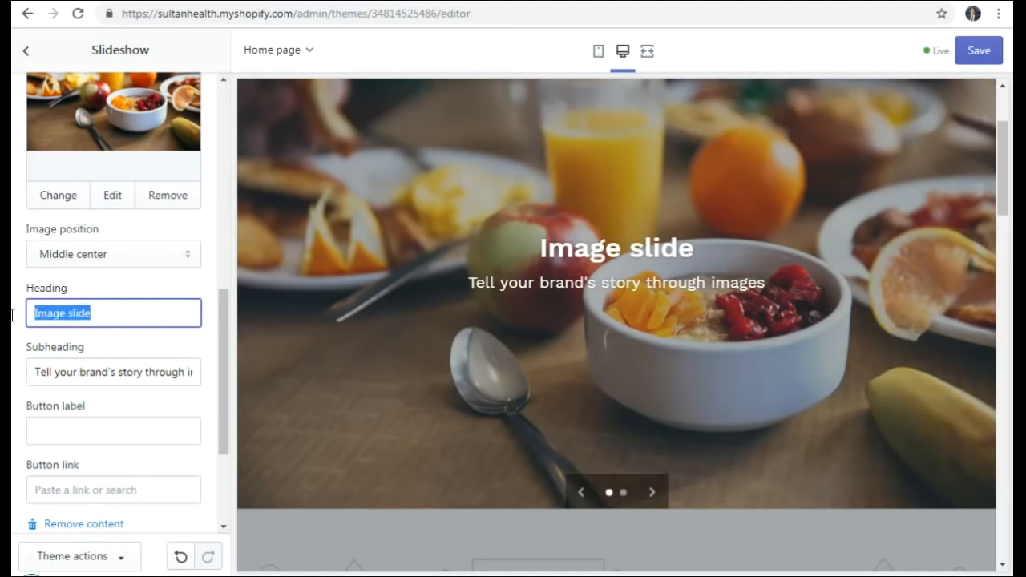
key(ctrl+v)
- Copy the supplements sentence below it from Word into the first slide's subheading
click(149, 368)
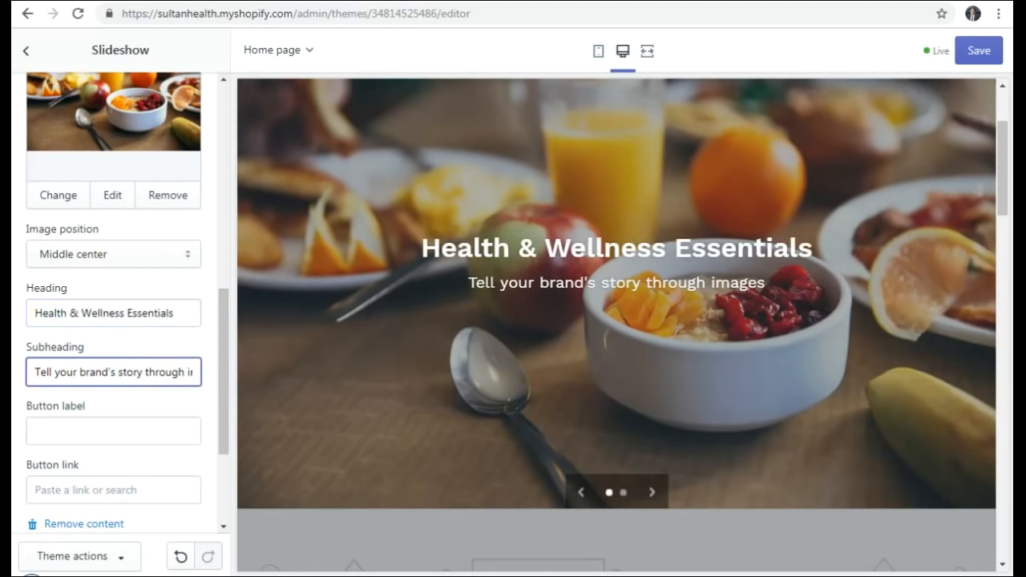
key(alt+Tab)
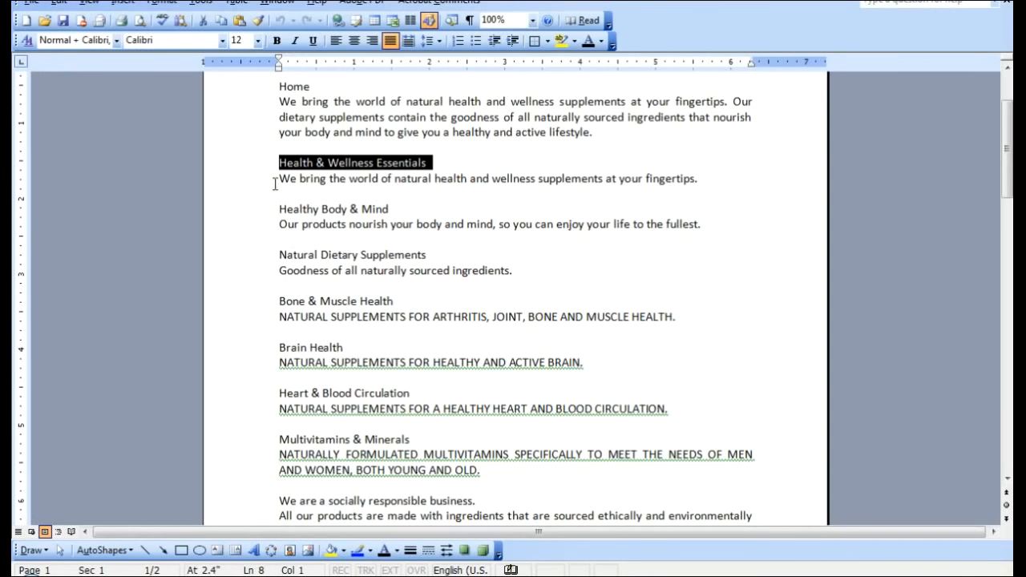
drag(277, 179, 701, 178)
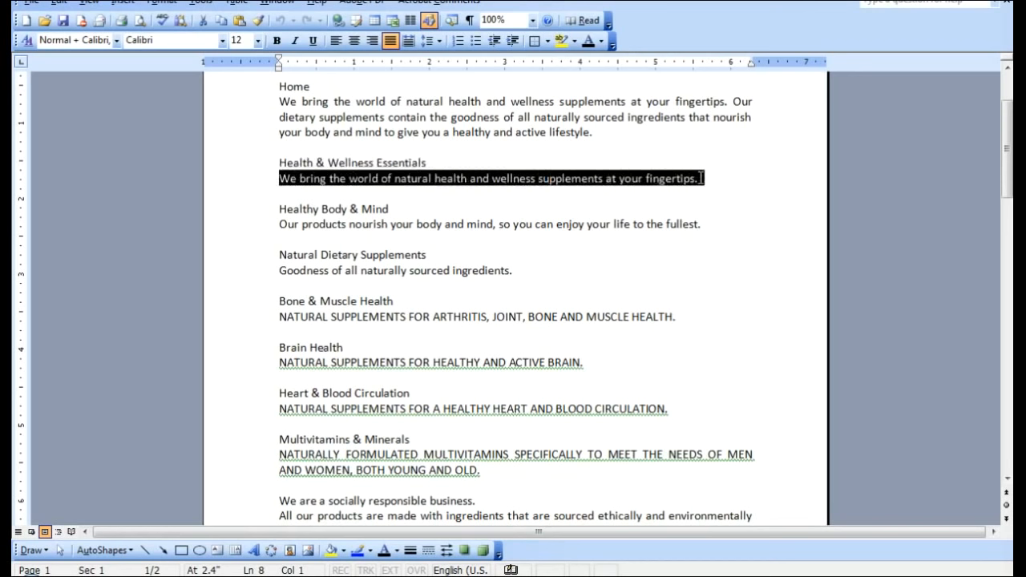
key(ctrl+c)
key(alt+Tab)
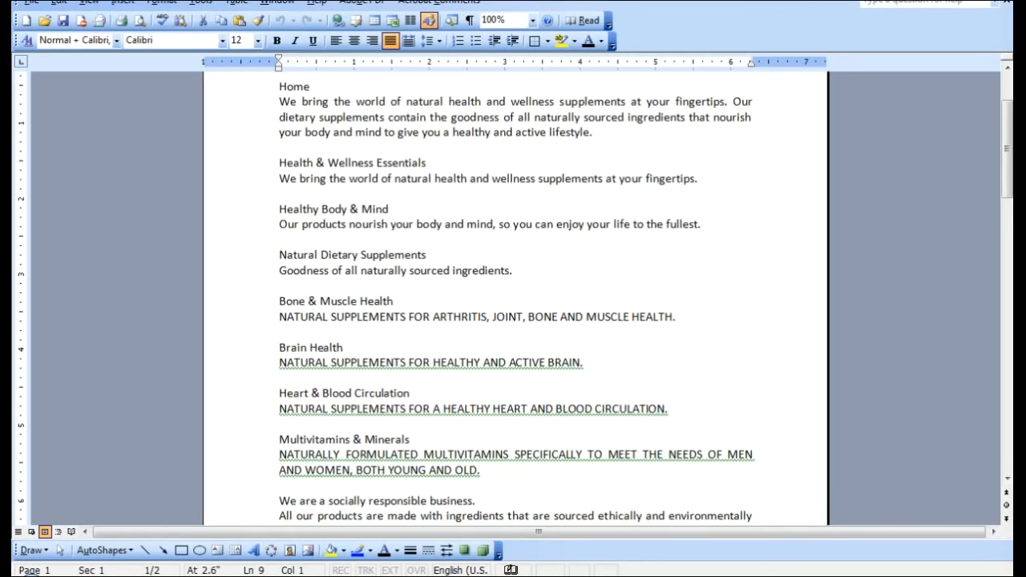
key(ctrl+a)
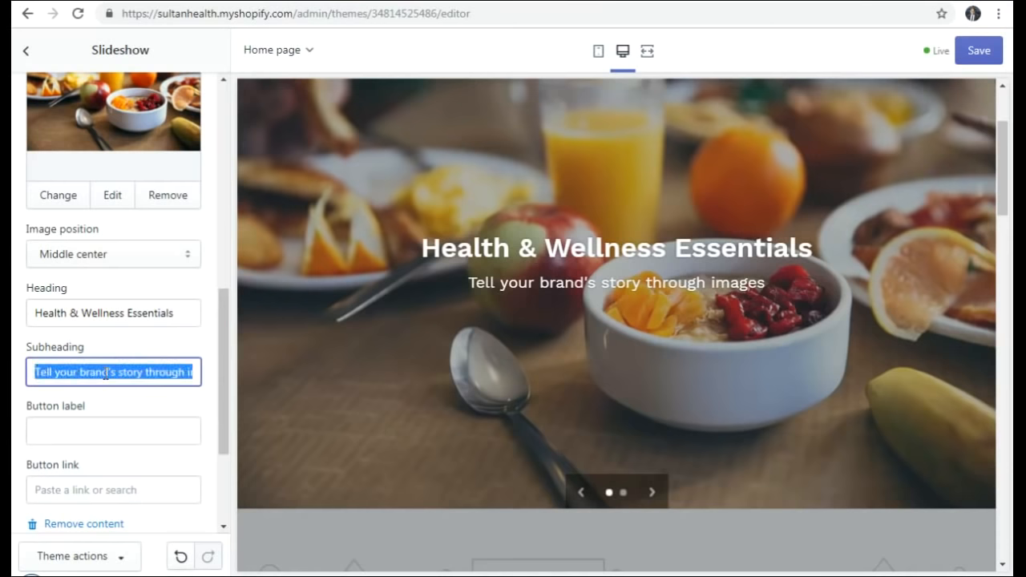
key(ctrl+v)
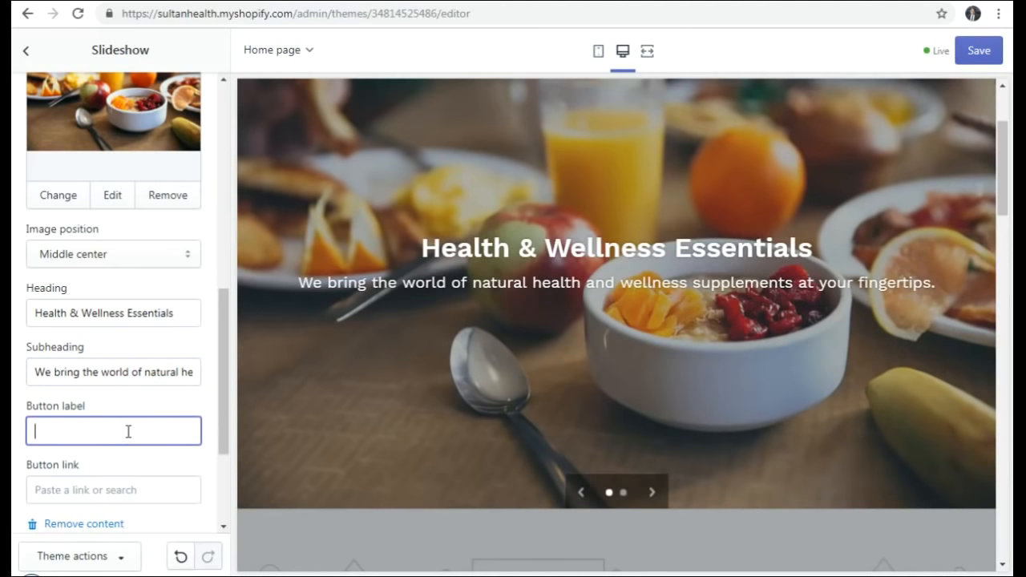
- Save the slideshow changes and expand the second image slide's settings
click(991, 53)
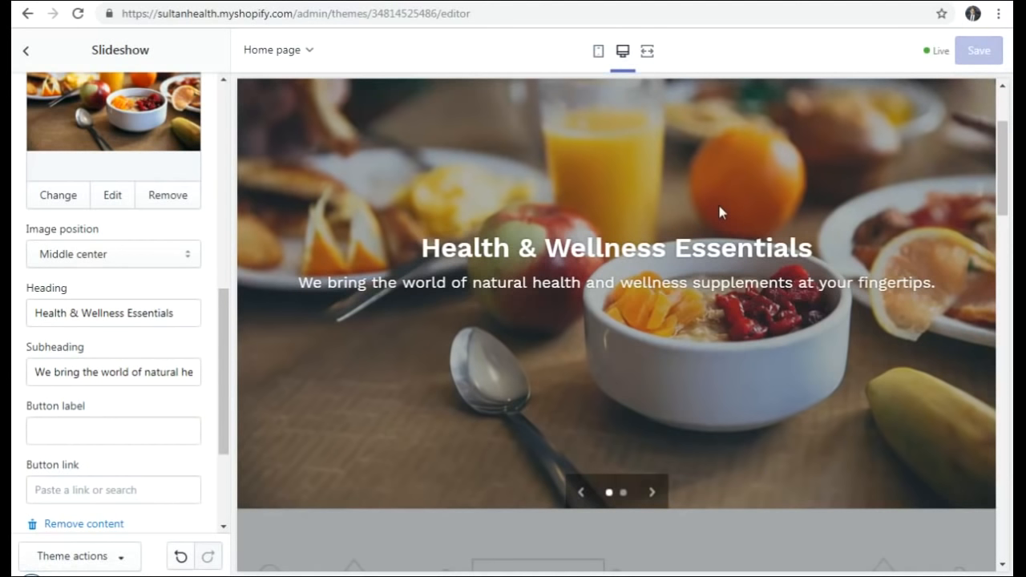
scroll(141, 341, down, 1)
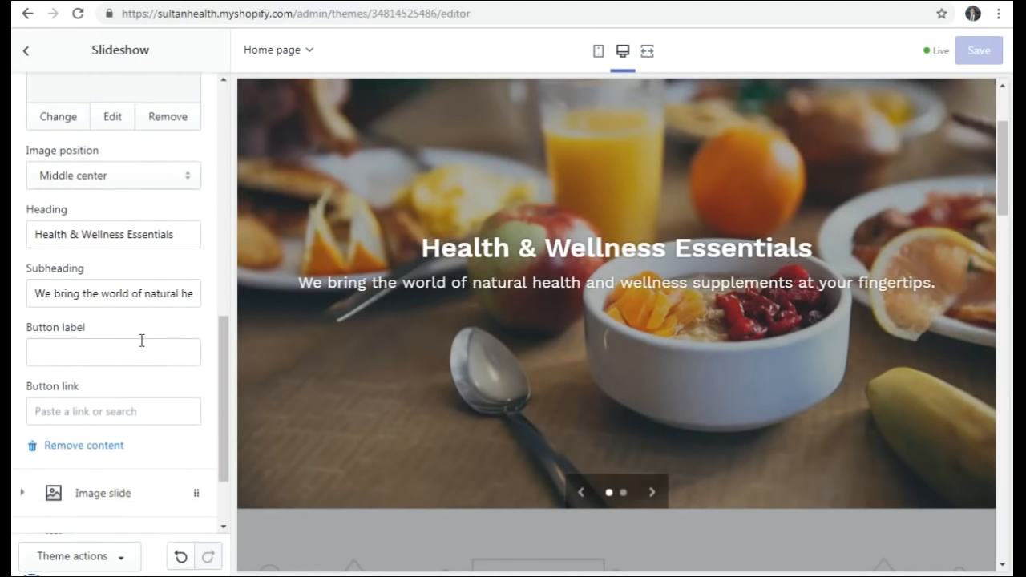
scroll(141, 341, down, 1)
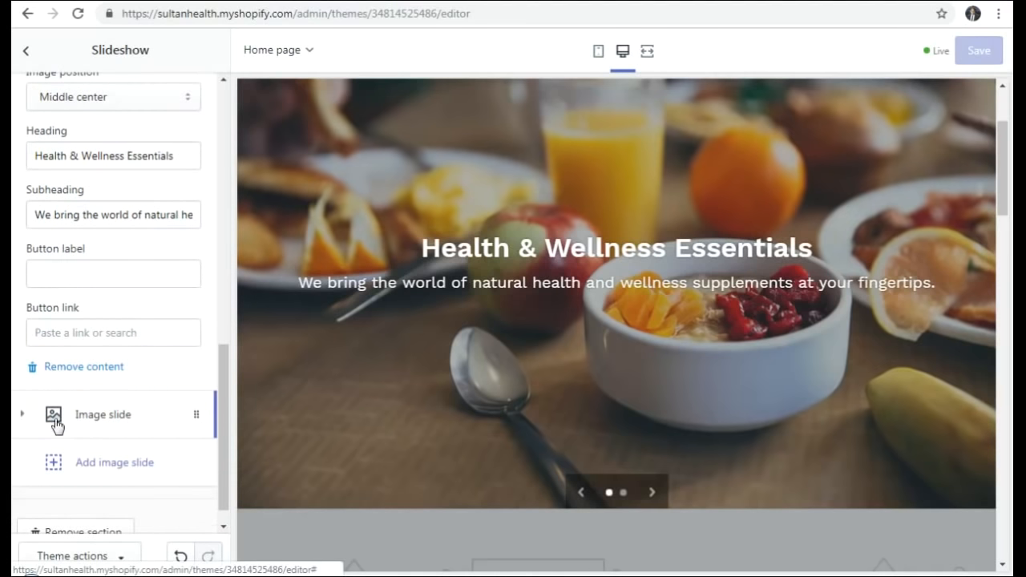
click(55, 417)
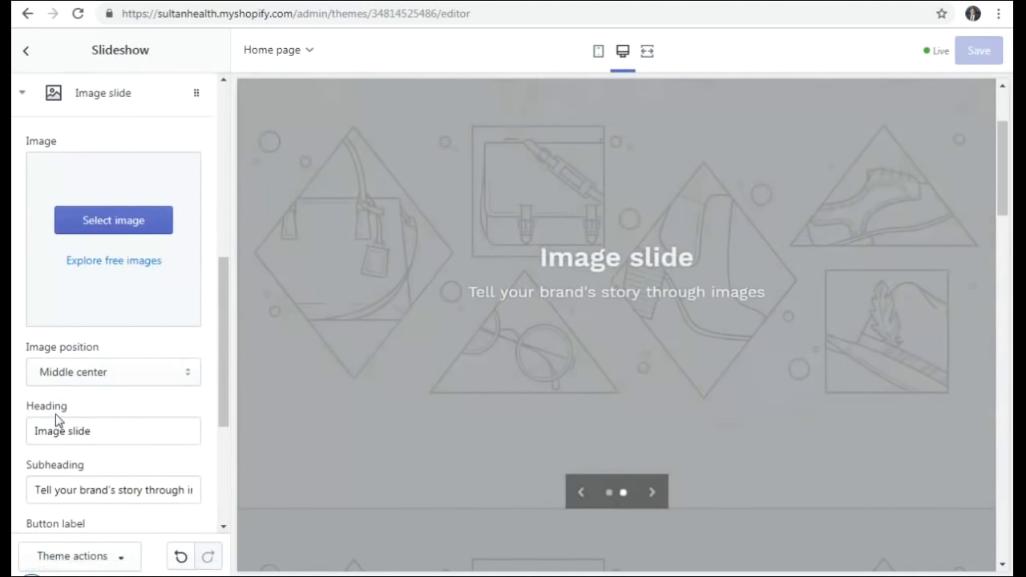
- Start choosing an image for the second slide and browse the free stock image categories
click(115, 226)
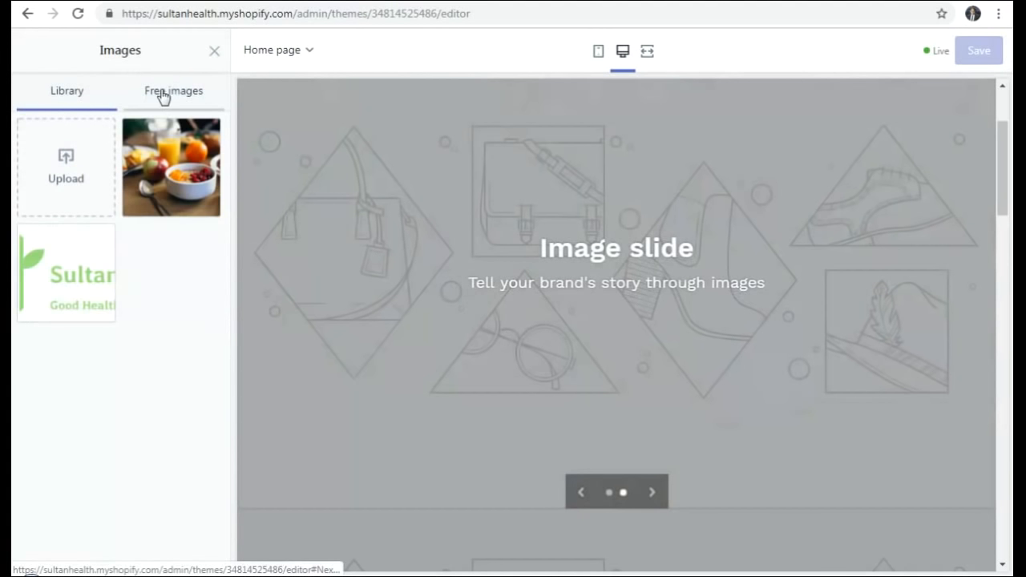
click(168, 96)
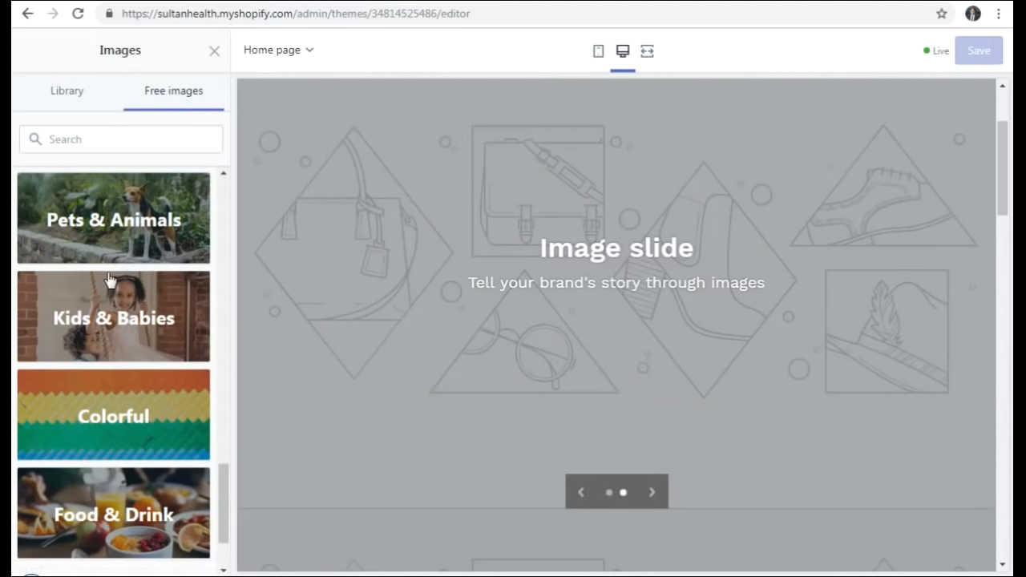
scroll(91, 271, up, 3)
scroll(91, 271, up, 15)
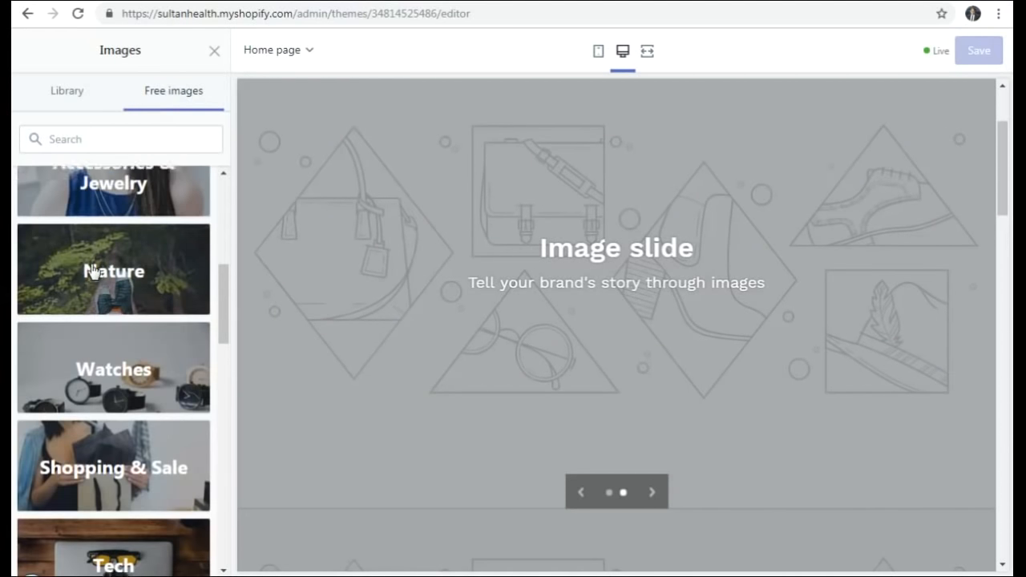
scroll(93, 270, down, 8)
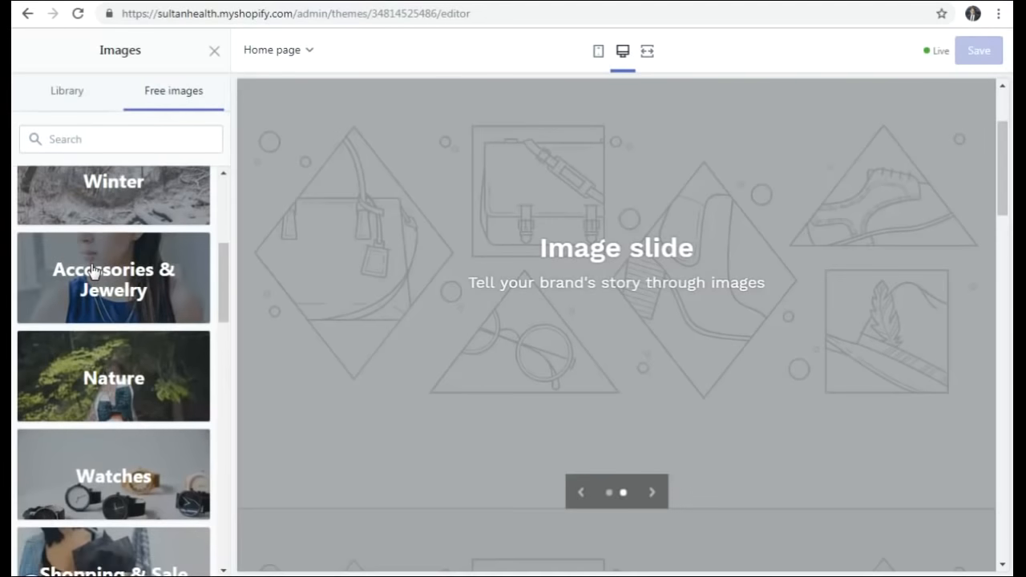
scroll(98, 301, down, 4)
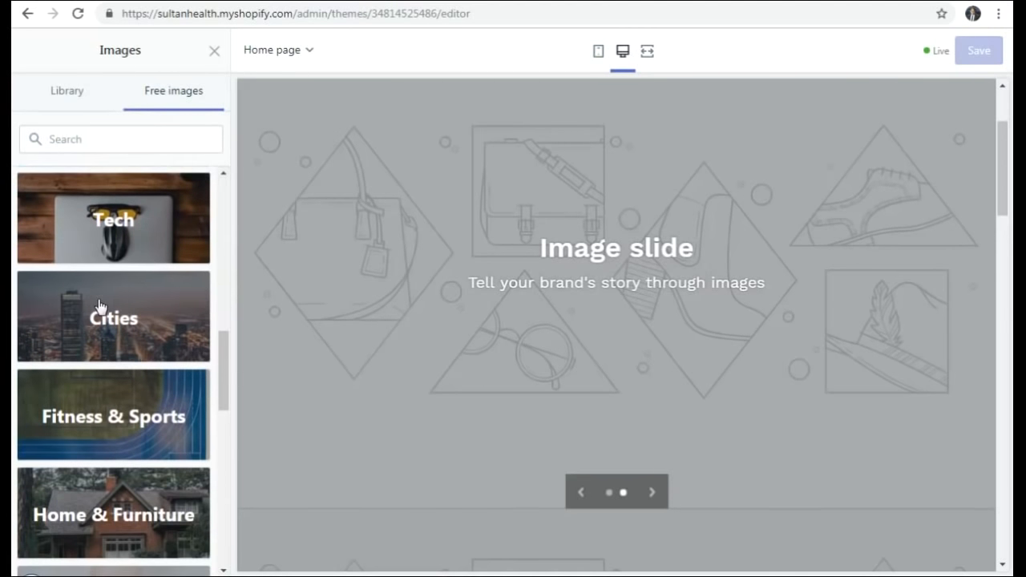
scroll(99, 305, down, 3)
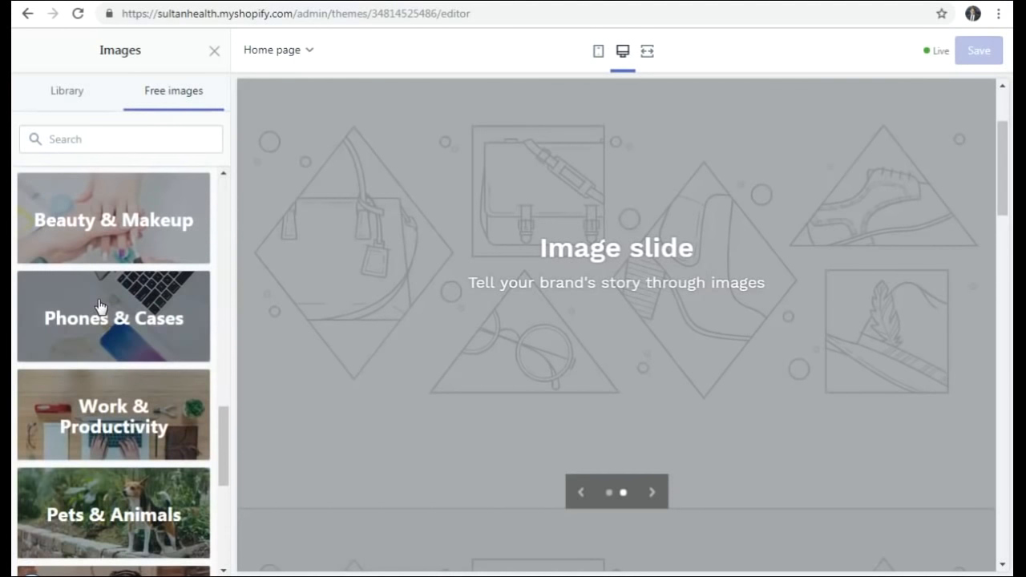
scroll(99, 305, down, 5)
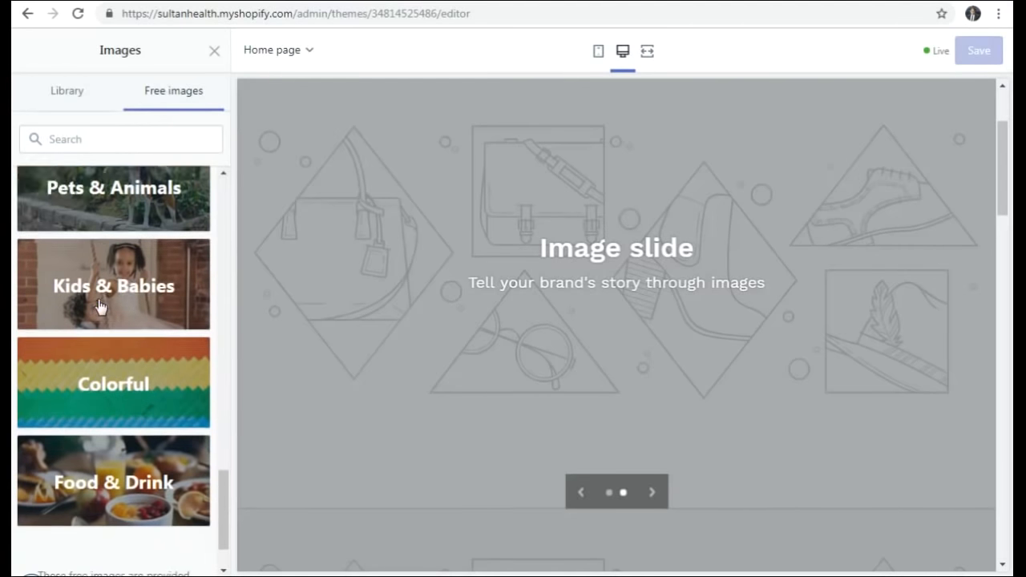
scroll(98, 306, up, 15)
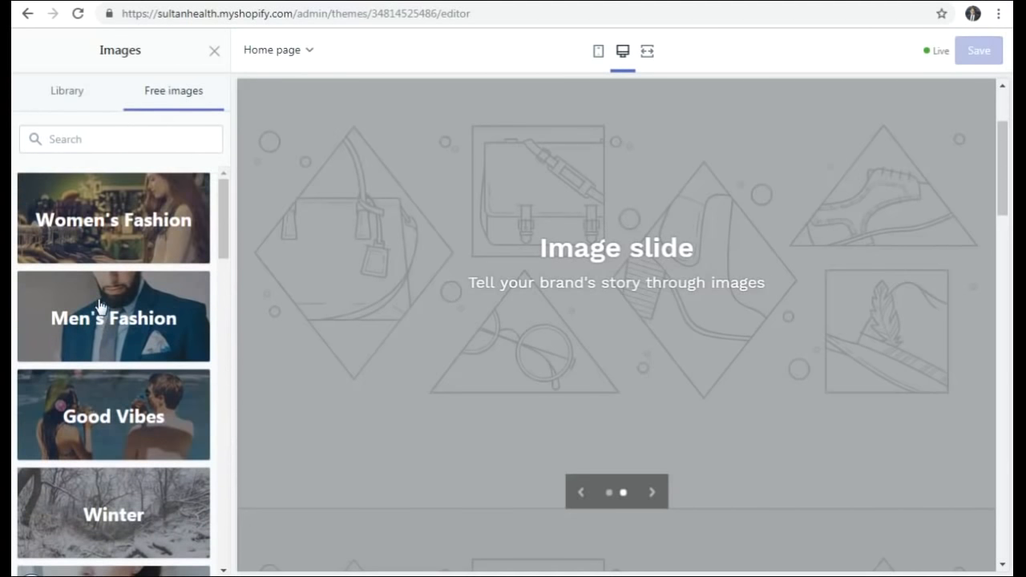
scroll(99, 306, down, 3)
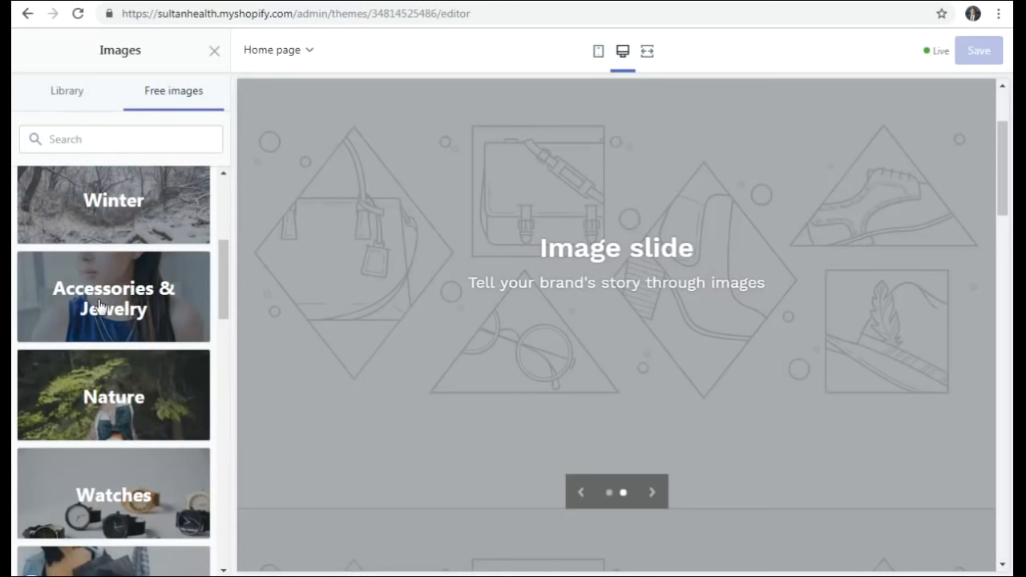
scroll(99, 305, down, 3)
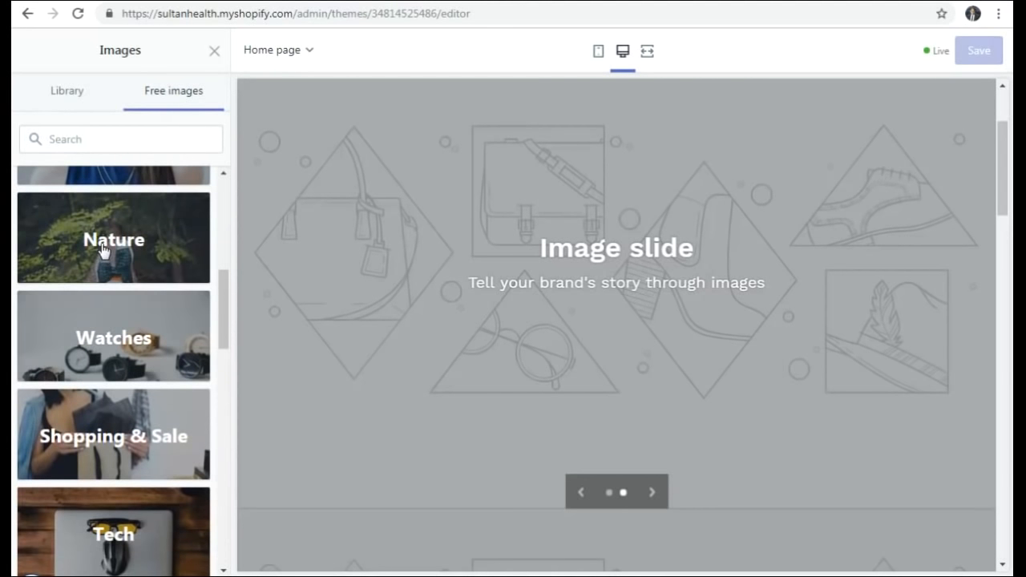
- Apply the Nature photo of a hiker overlooking a mountain valley to the second slide
click(102, 255)
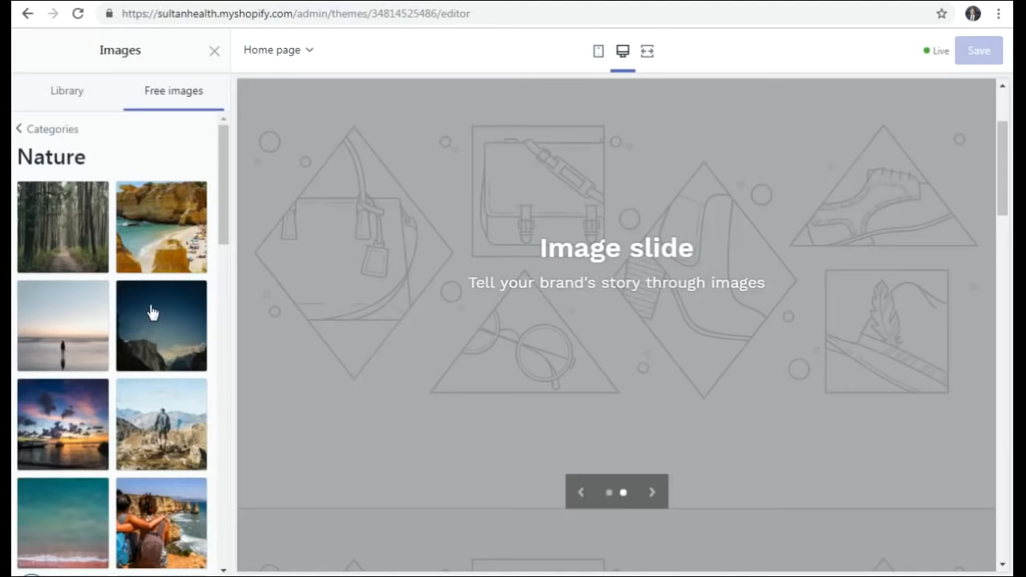
scroll(152, 311, down, 5)
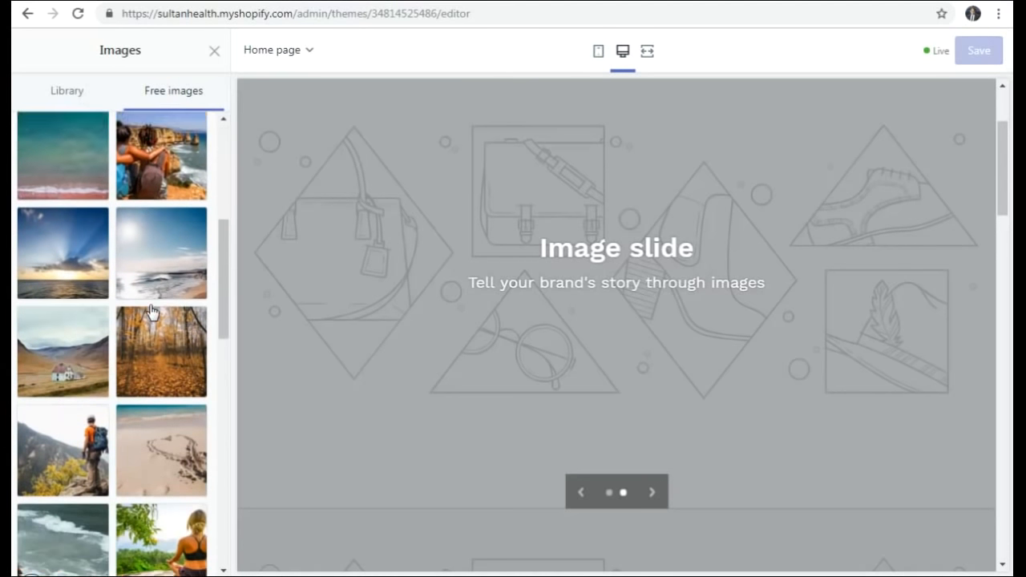
scroll(153, 311, down, 1)
click(59, 349)
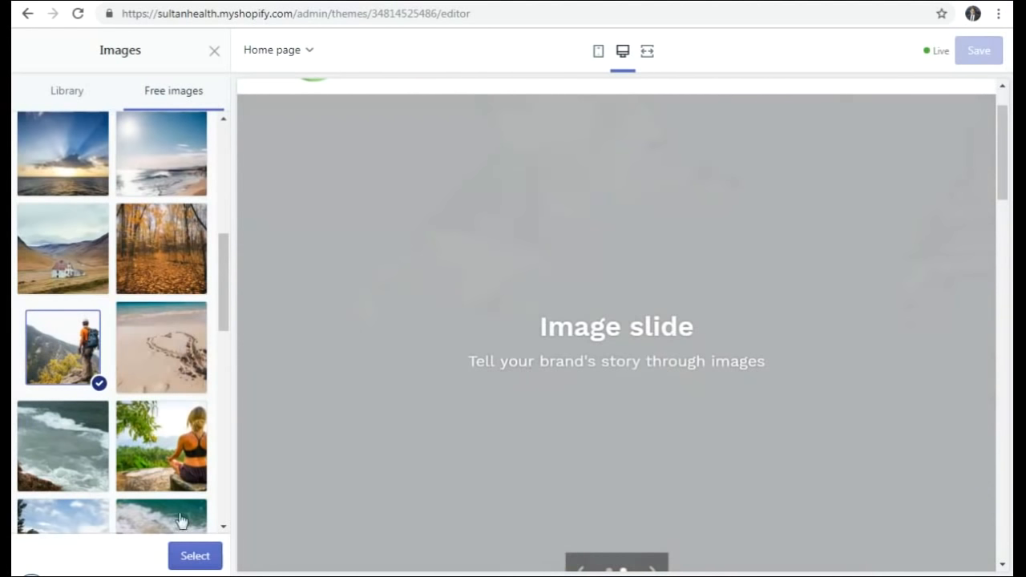
click(193, 556)
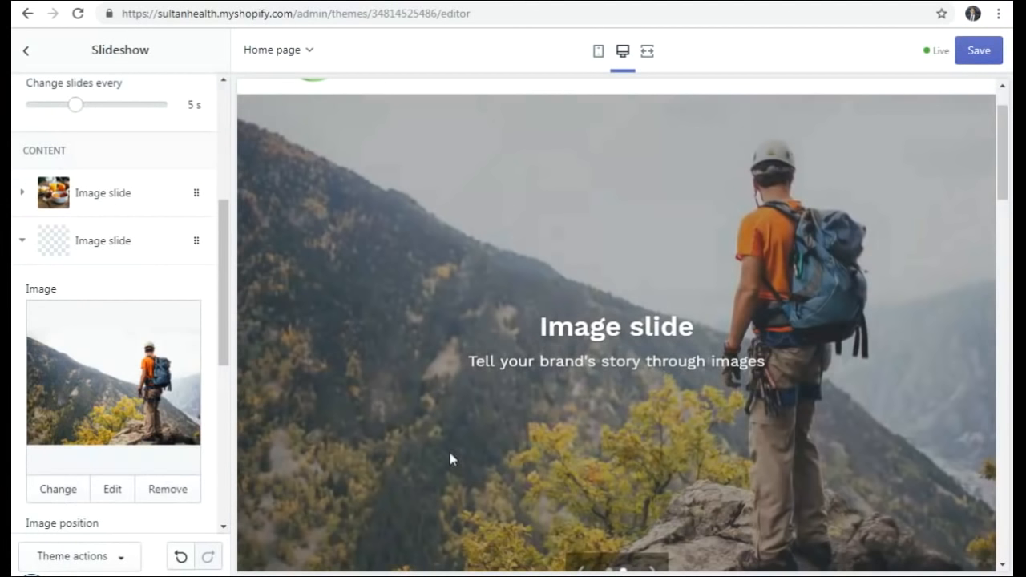
- Set the second slide's heading to 'Healthy Body & Mind', copied from the Word document
key(alt+Tab)
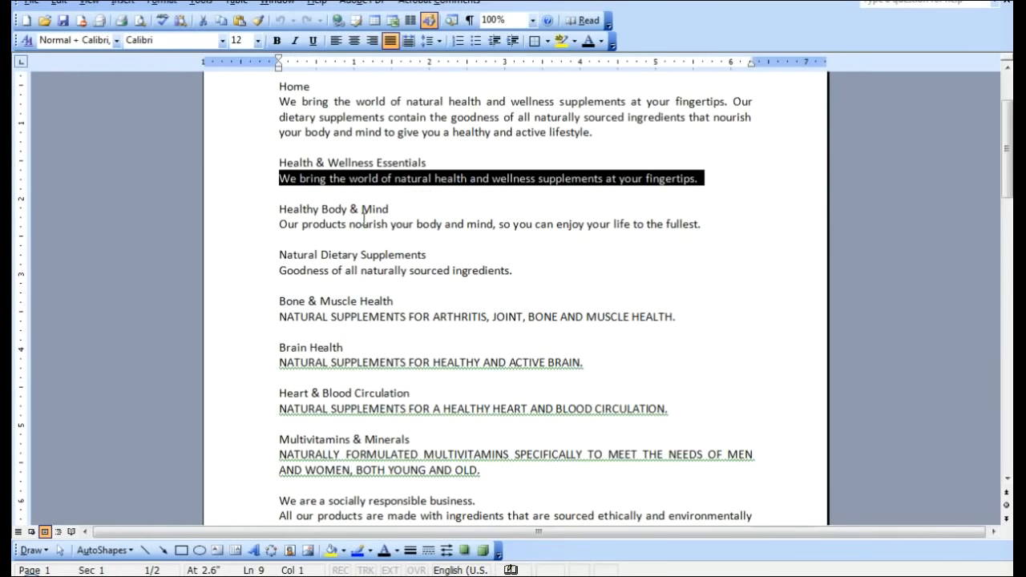
drag(279, 211, 387, 220)
key(ctrl+c)
key(alt+Tab)
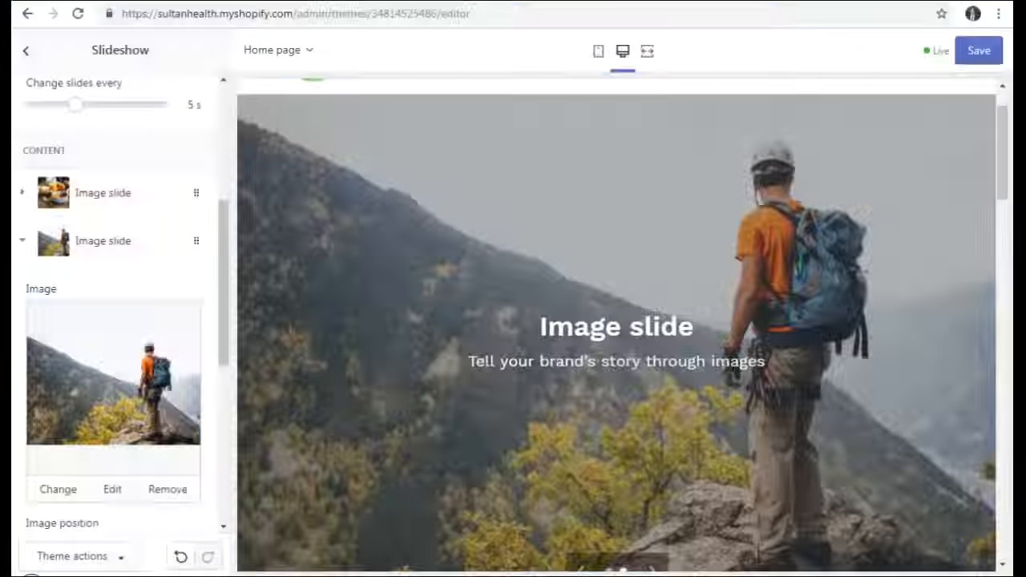
scroll(150, 407, down, 3)
scroll(150, 407, down, 1)
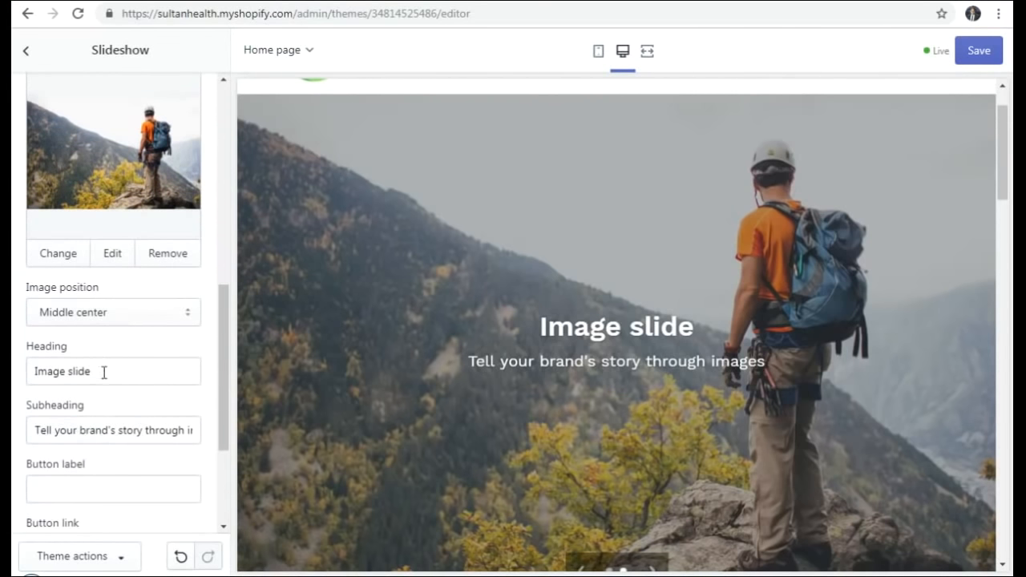
drag(104, 373, 14, 380)
key(ctrl+v)
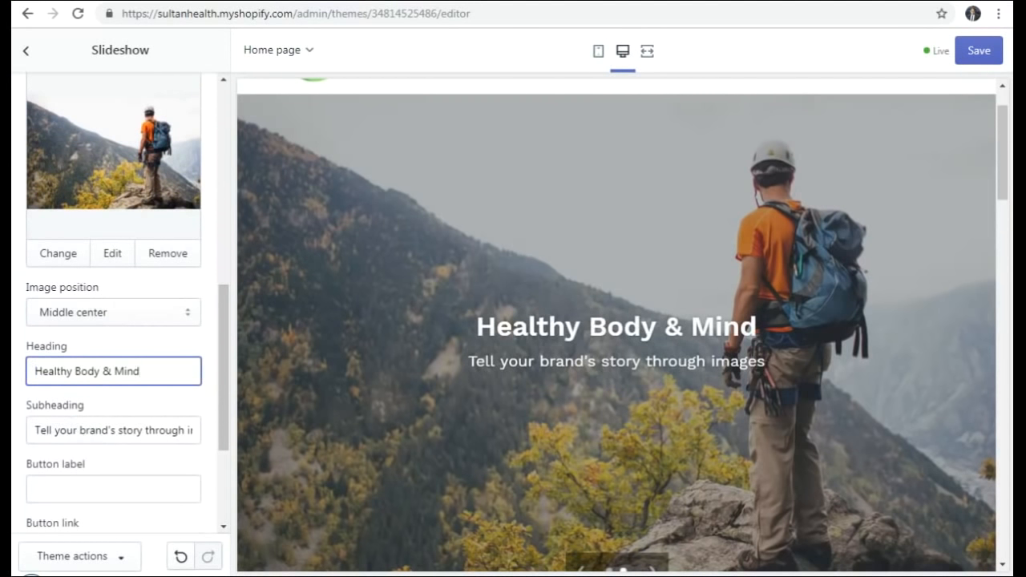
- Paste the 'Our products nourish your body and mind…' sentence as the subheading and save
key(alt+Tab)
drag(704, 224, 283, 227)
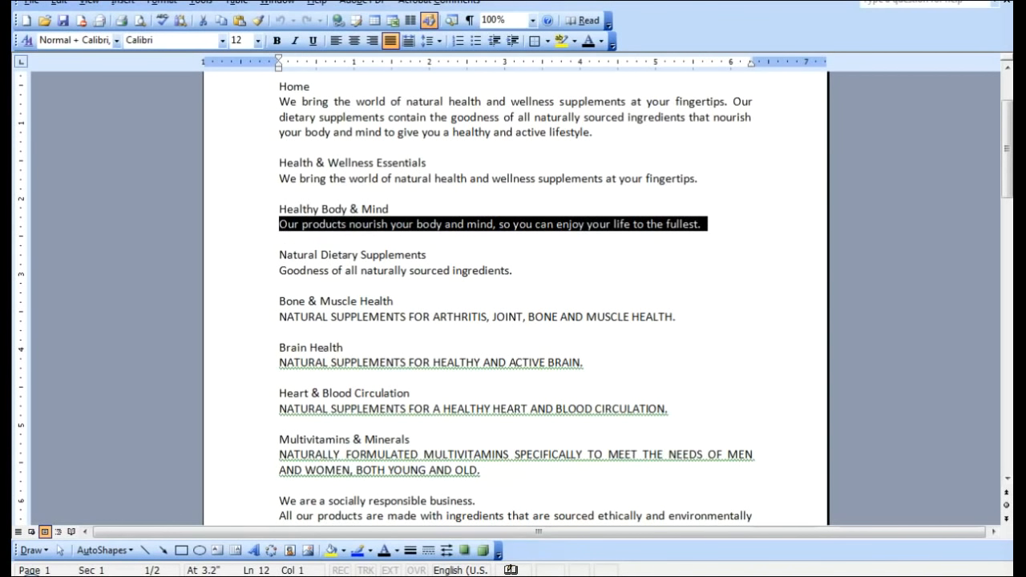
key(ctrl+c)
key(alt+Tab)
click(105, 433)
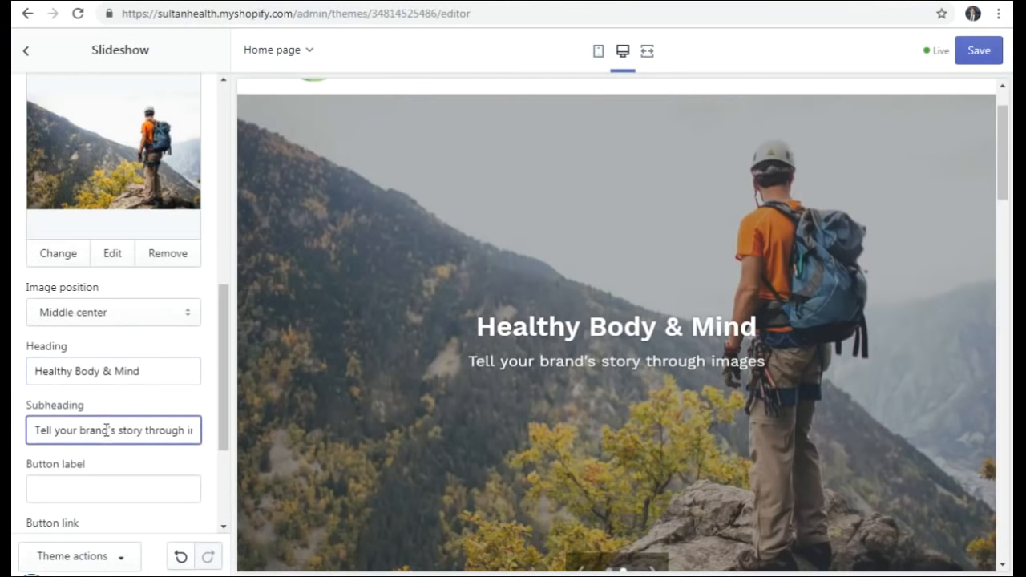
key(ctrl+a)
key(ctrl+v)
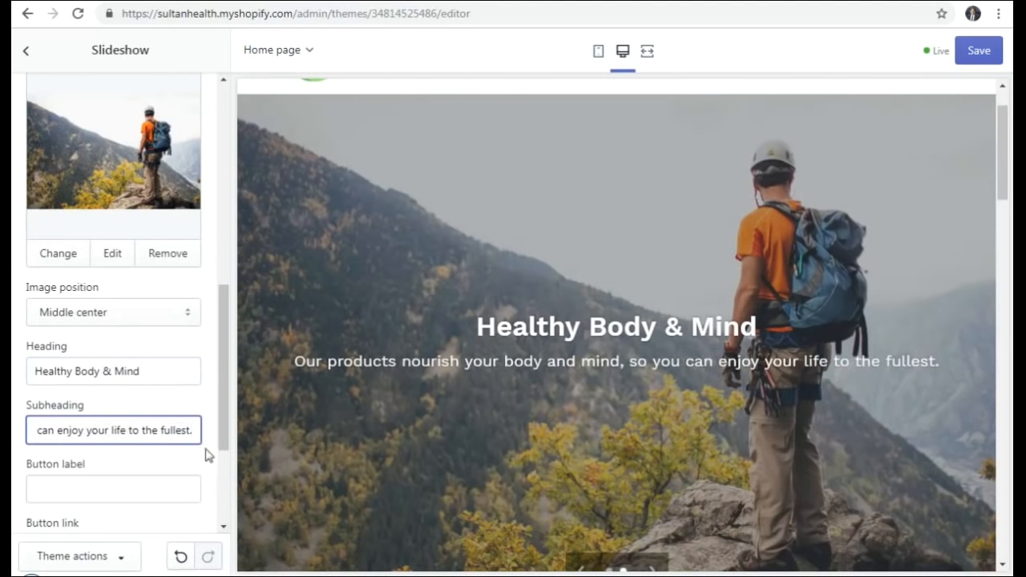
click(192, 462)
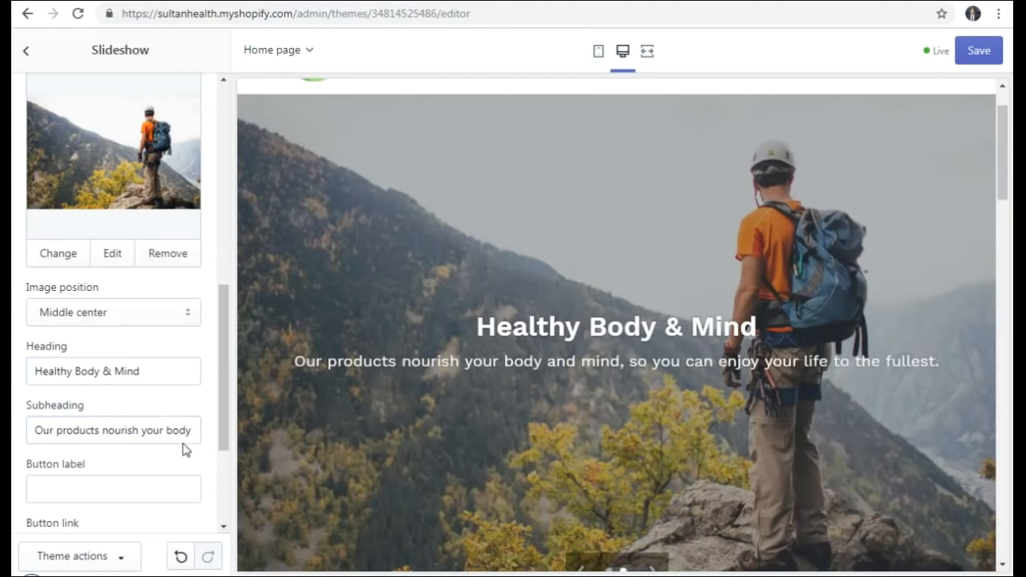
scroll(169, 418, down, 3)
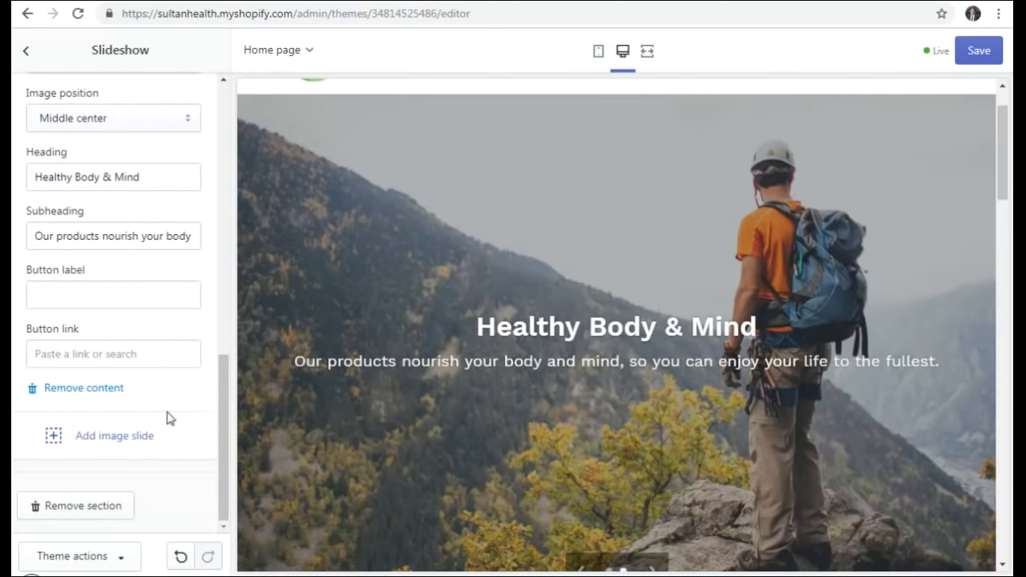
scroll(168, 417, up, 1)
click(980, 51)
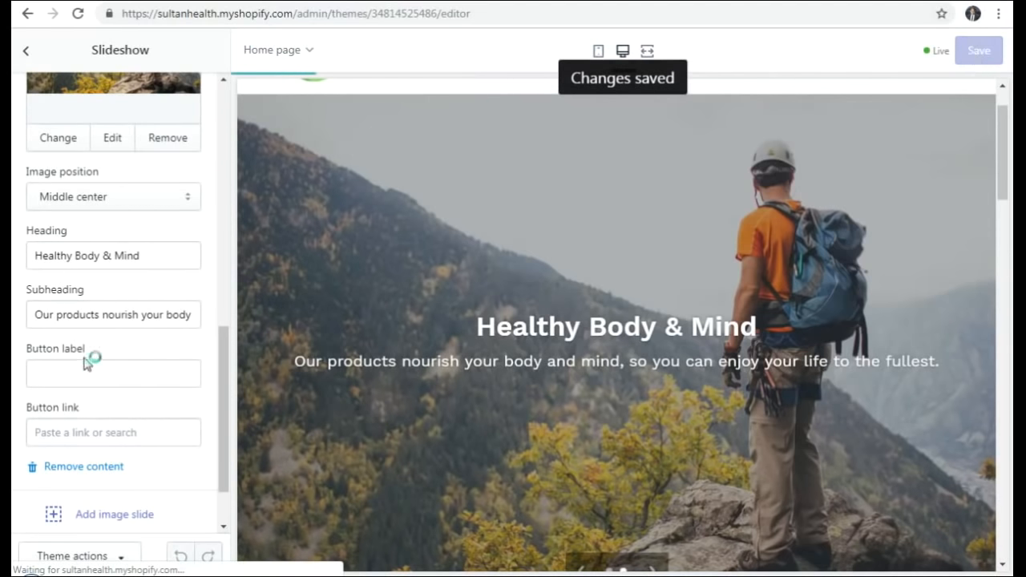
drag(225, 421, 225, 133)
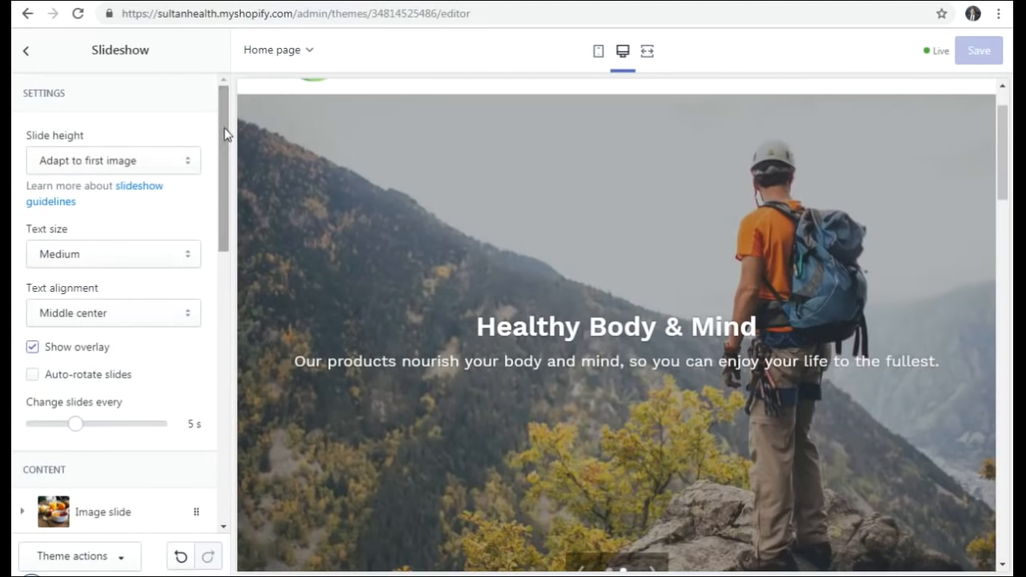
- Drag Image with text overlay below Image with text, then open Image with text's settings
click(22, 54)
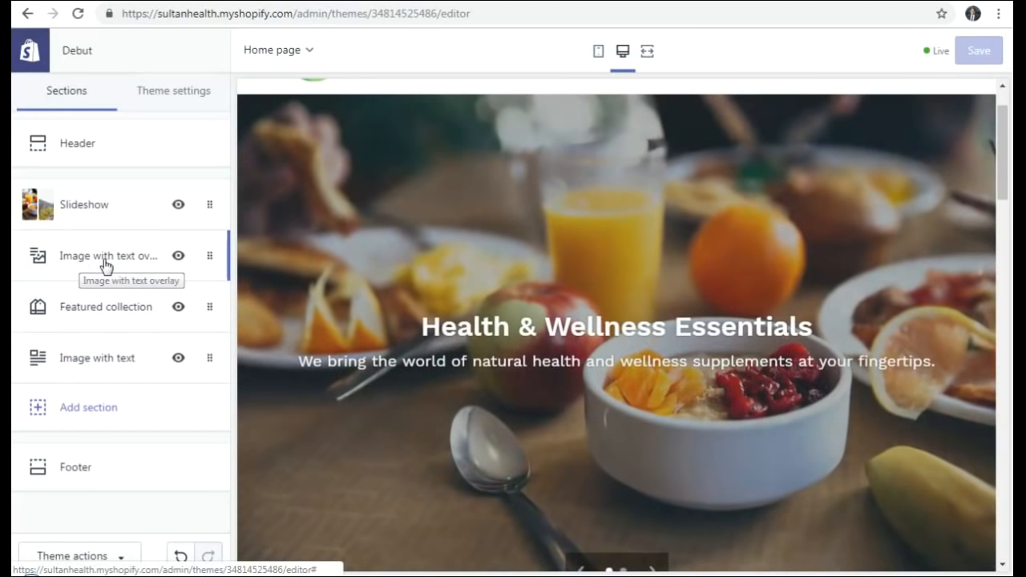
click(102, 264)
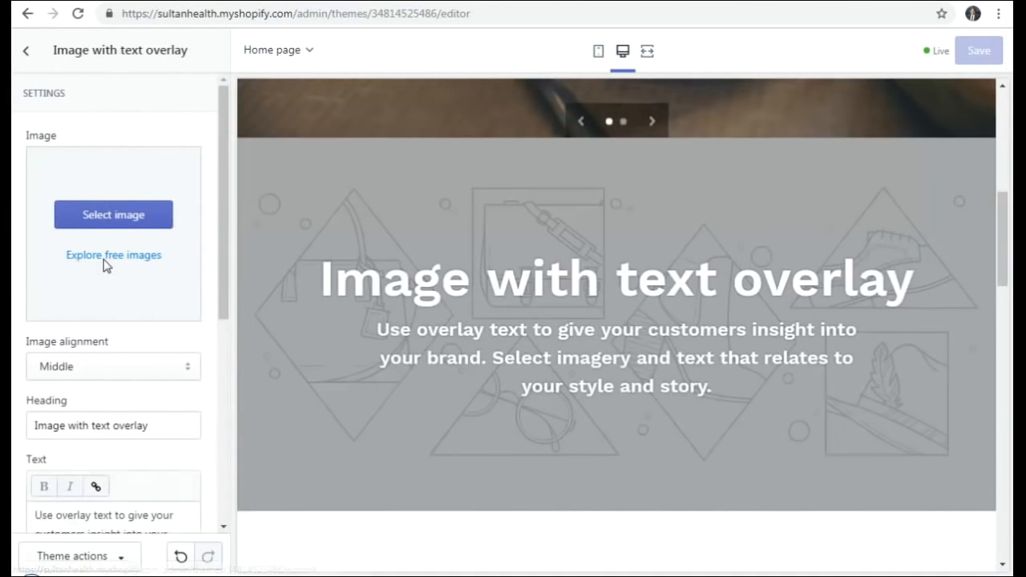
click(26, 51)
drag(95, 261, 96, 329)
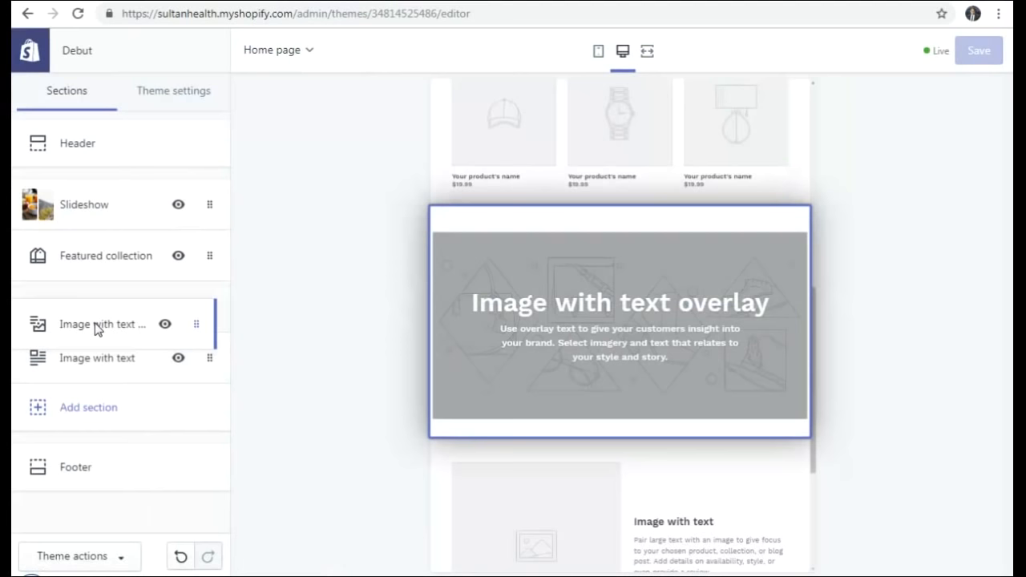
drag(95, 329, 99, 360)
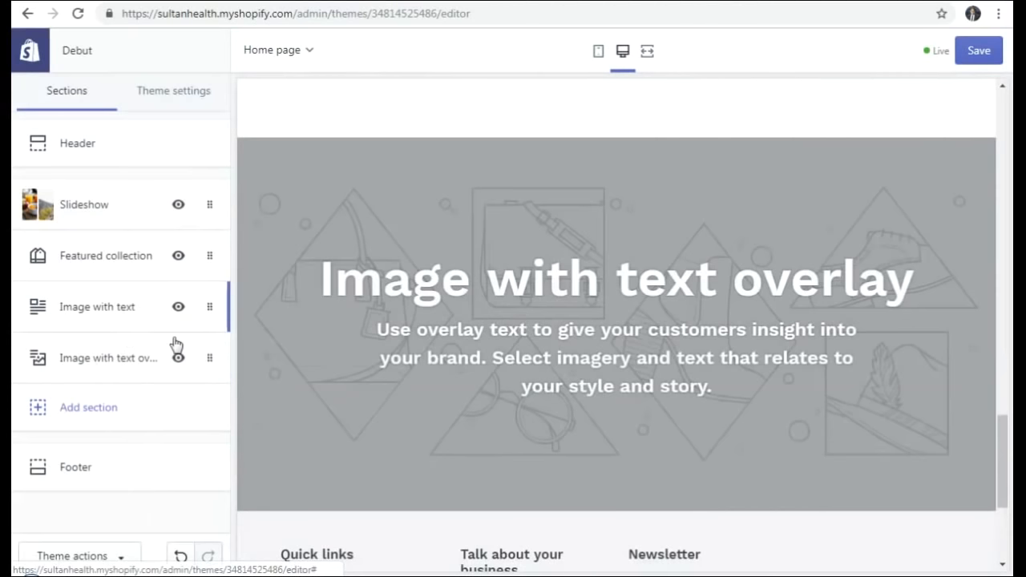
click(66, 310)
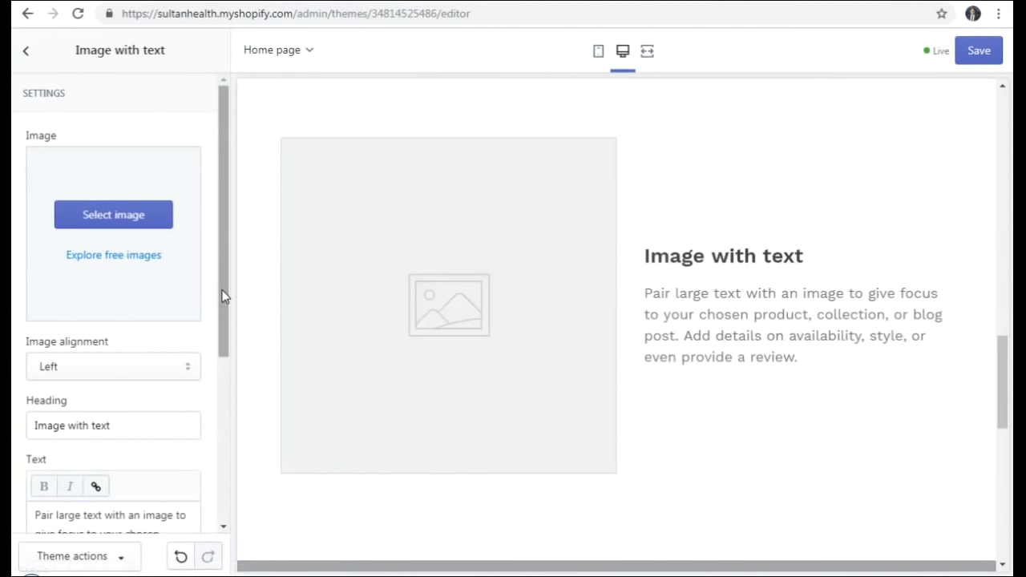
- Hide the Image with text section from the home page and save
click(24, 52)
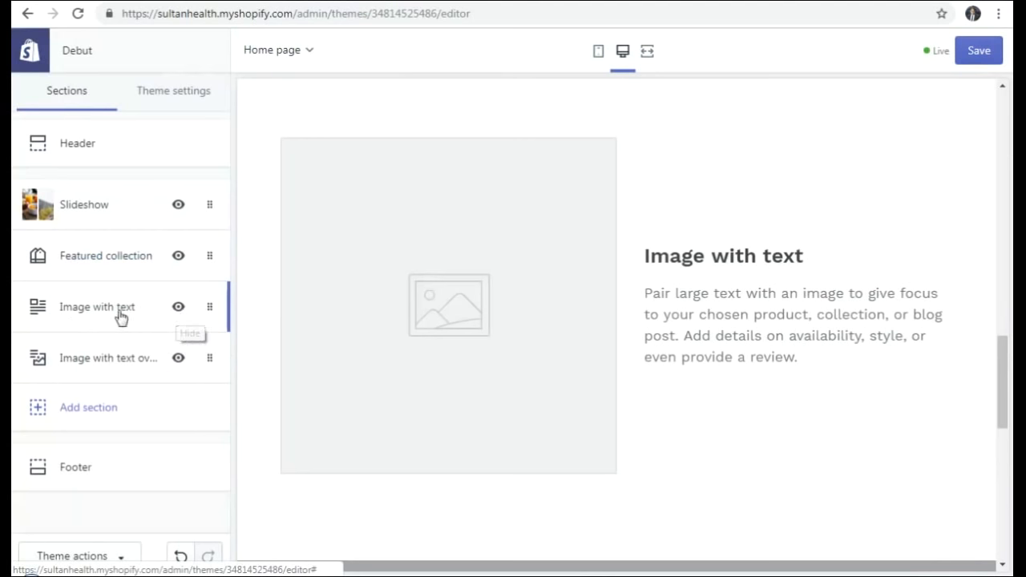
click(210, 309)
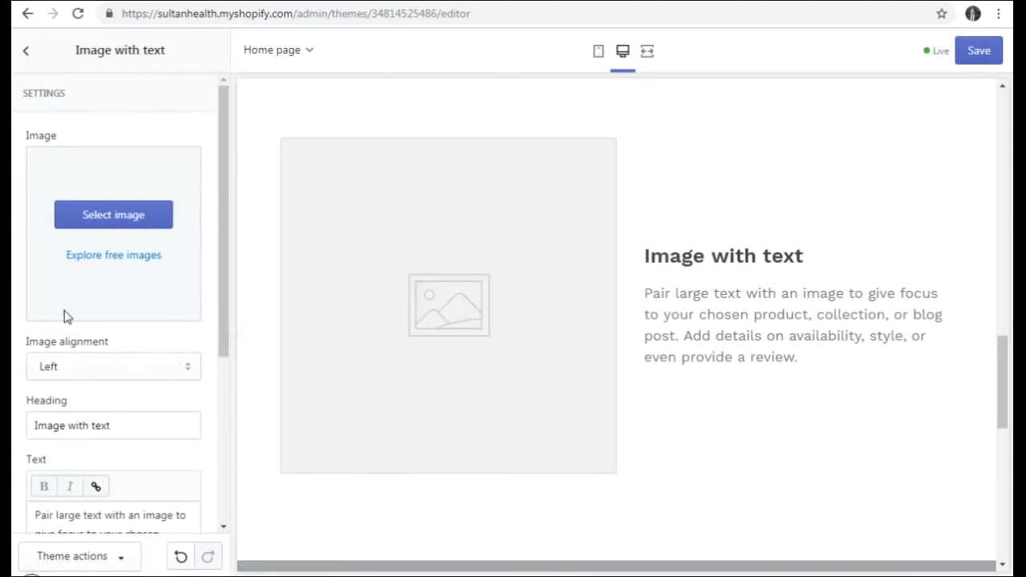
click(26, 51)
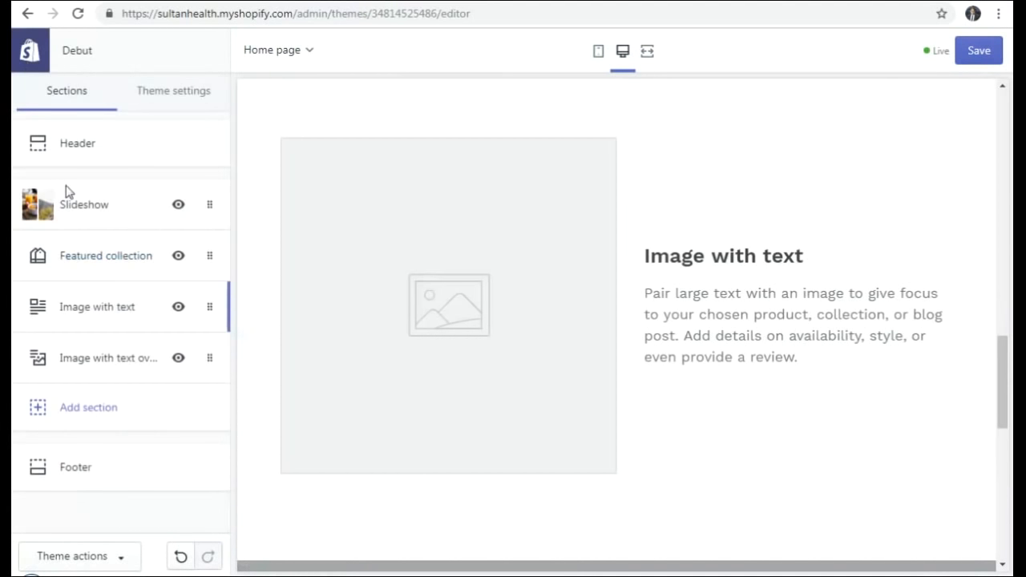
click(178, 308)
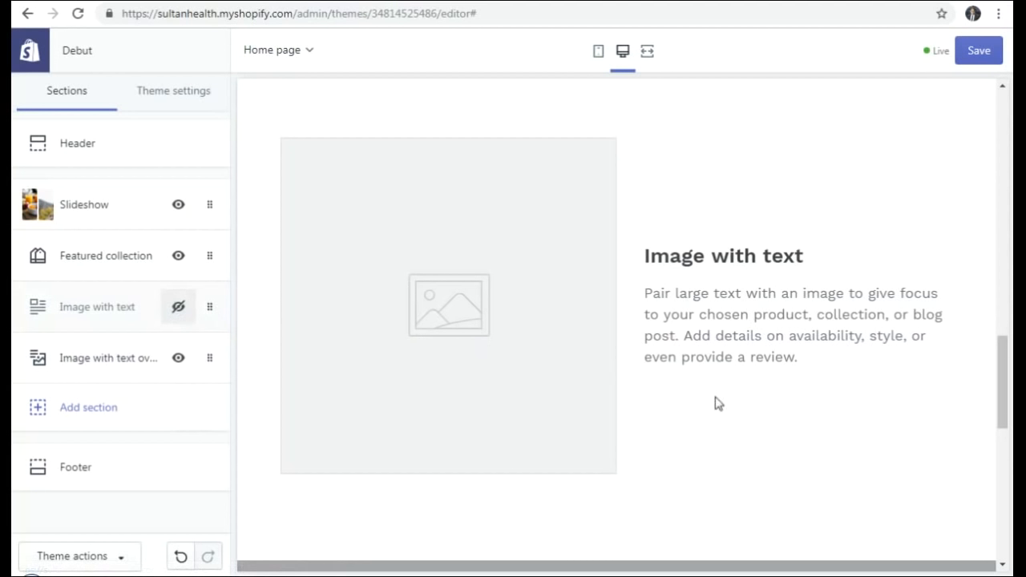
scroll(713, 407, up, 3)
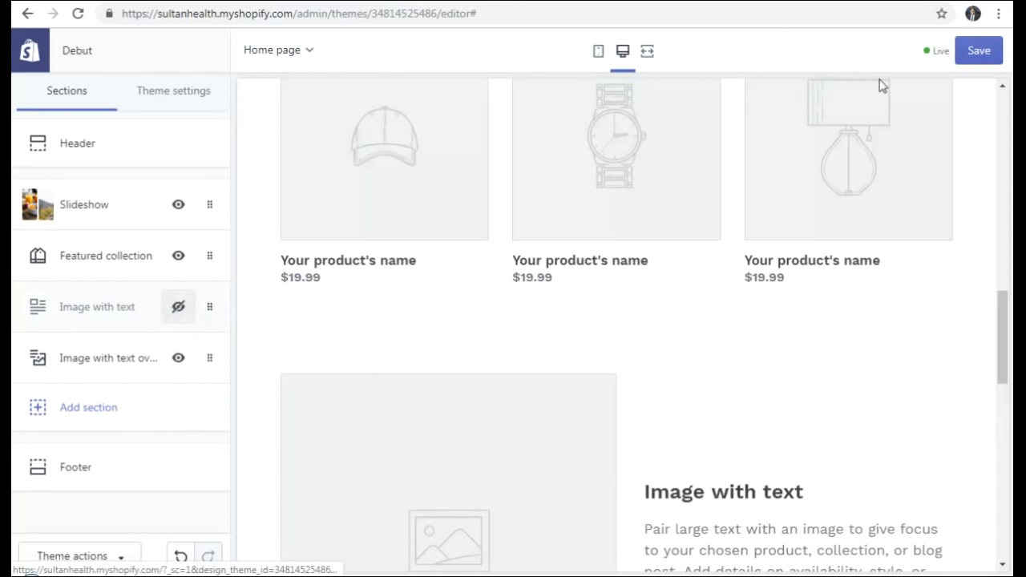
click(977, 62)
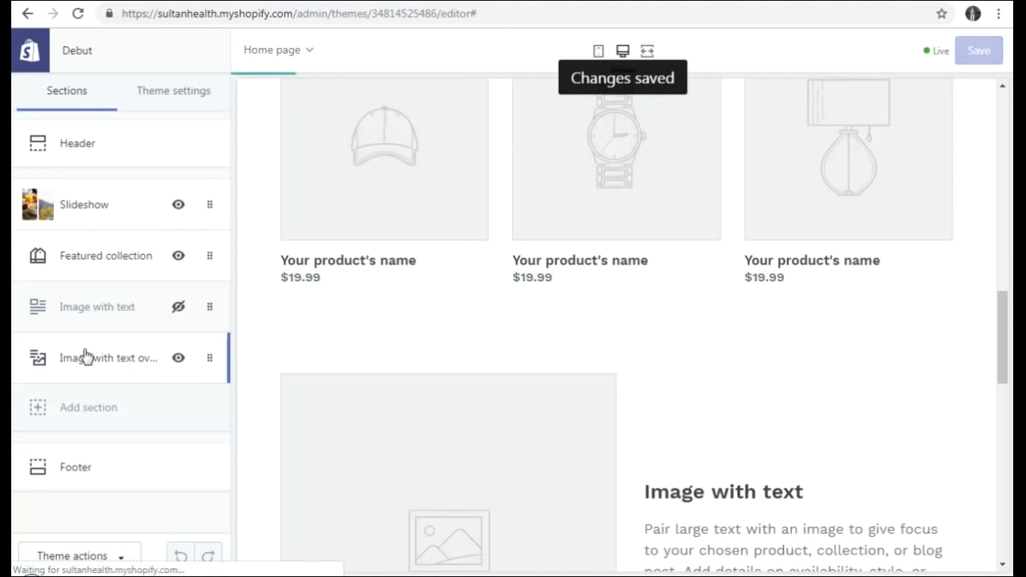
- Open the Image with text overlay section's settings
scroll(759, 373, down, 7)
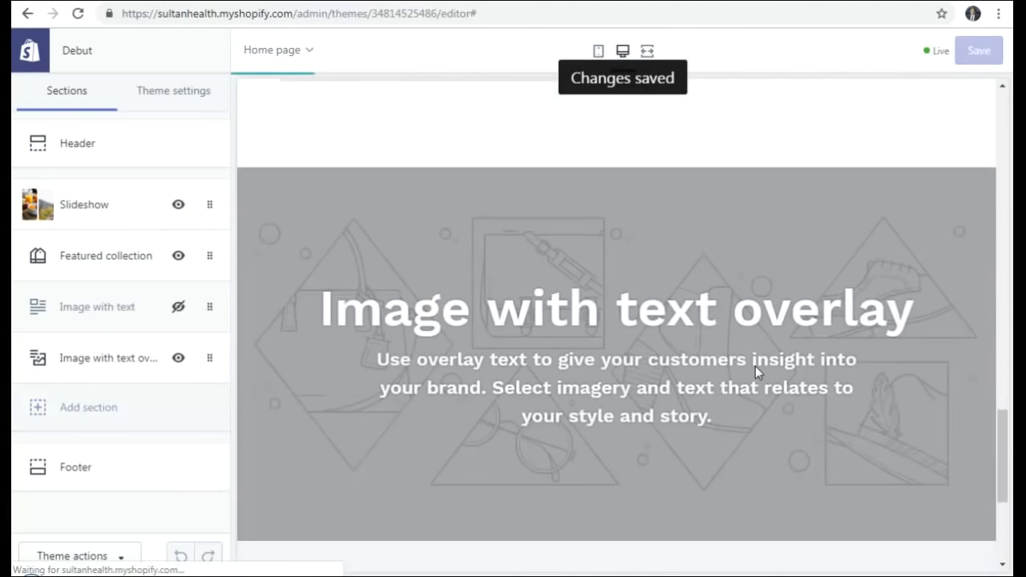
scroll(759, 371, up, 3)
scroll(756, 366, up, 10)
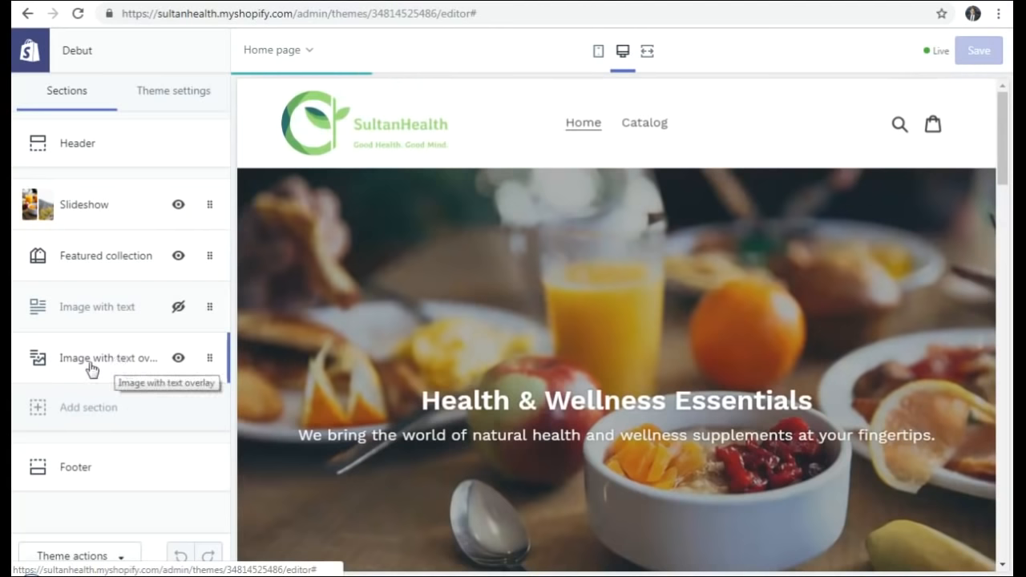
click(90, 362)
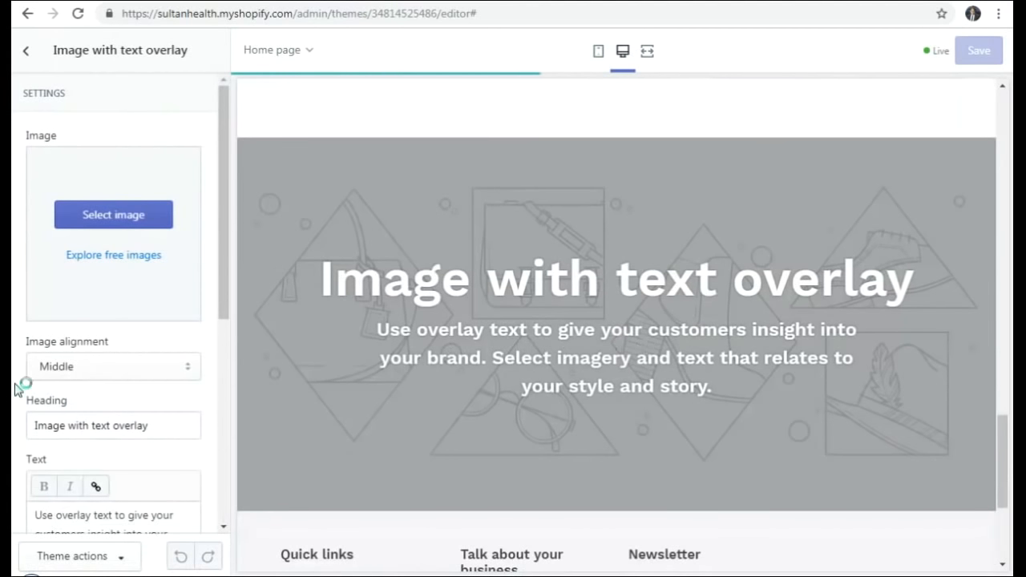
- Give Image with text overlay the free Food & Drink breakfast bowl photo
click(94, 222)
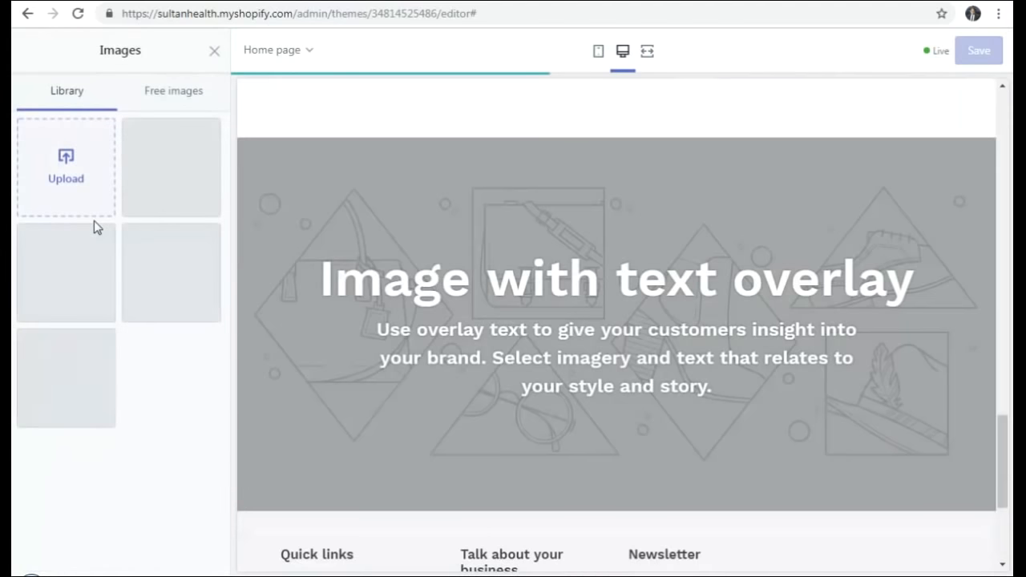
click(174, 92)
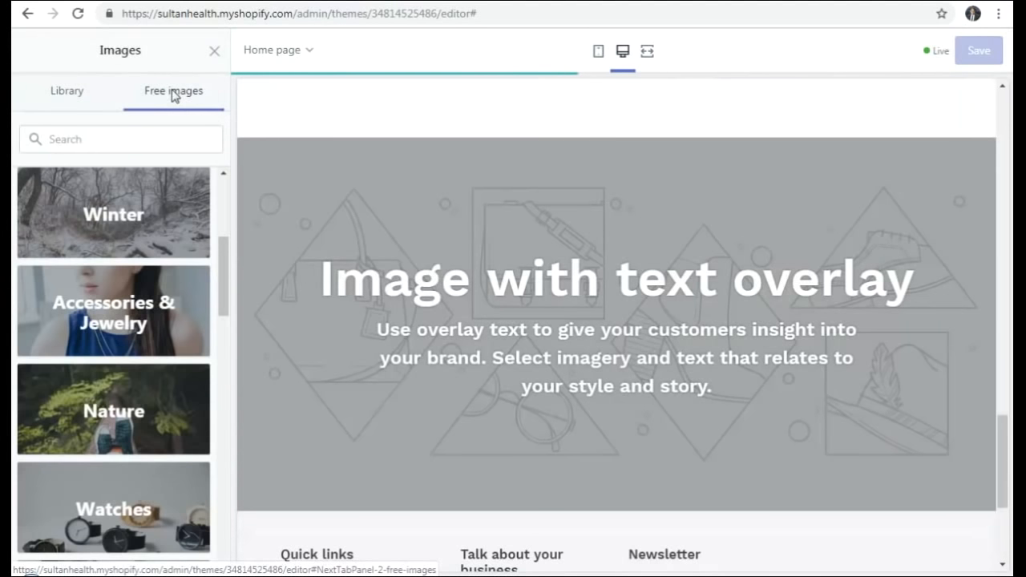
scroll(104, 336, down, 2)
scroll(104, 345, down, 2)
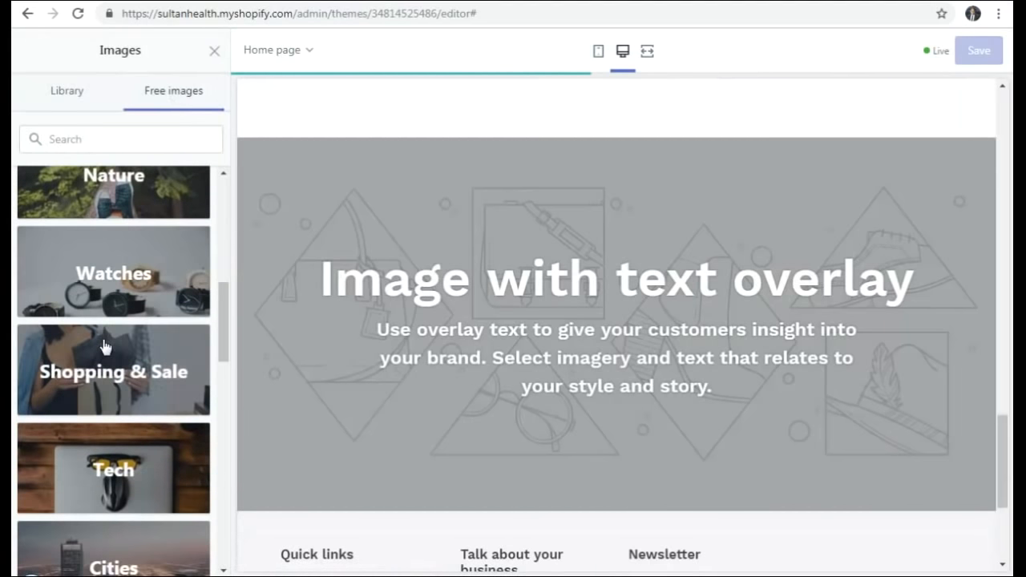
scroll(105, 344, up, 6)
scroll(105, 344, up, 2)
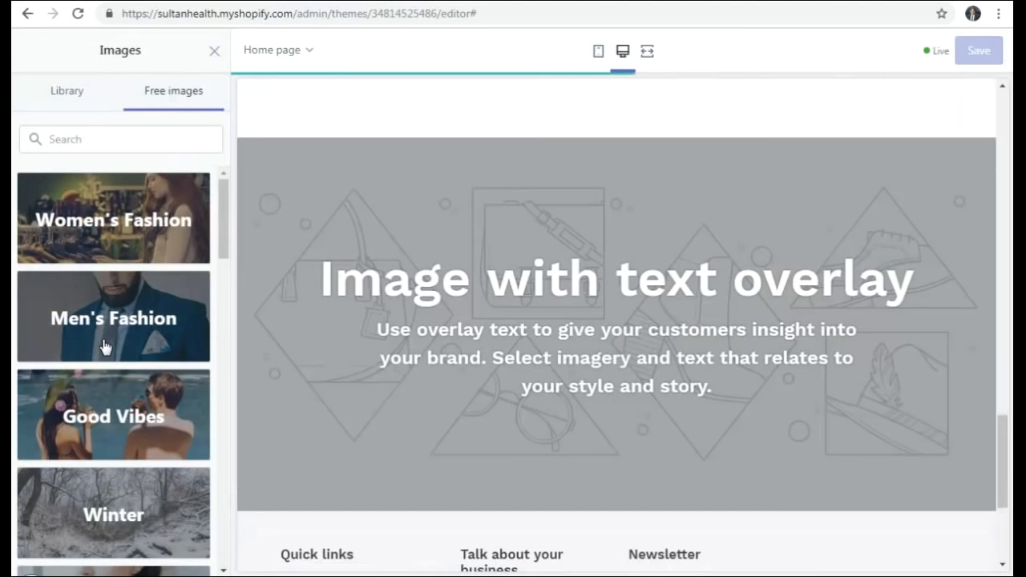
scroll(119, 333, down, 10)
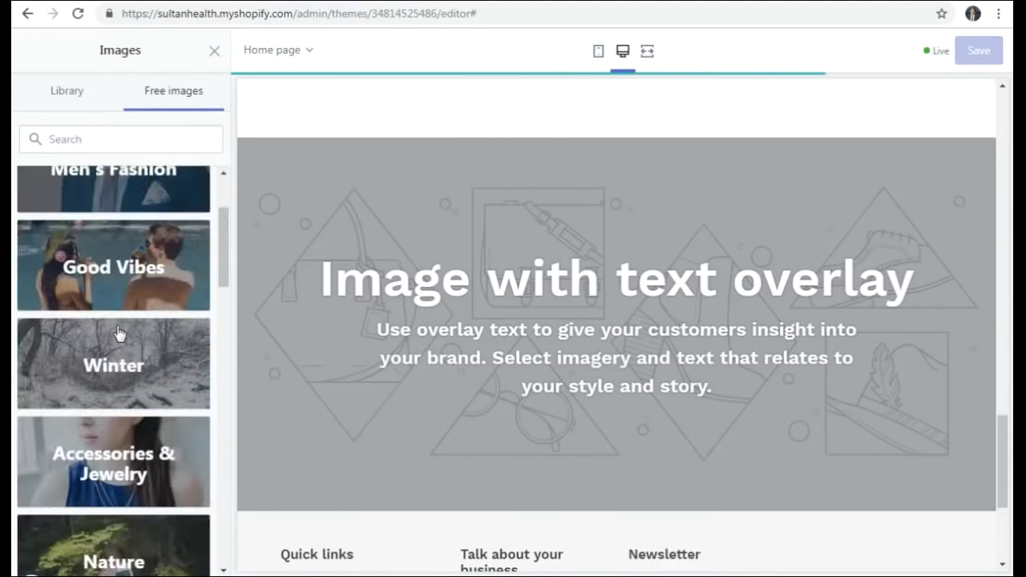
scroll(119, 333, down, 3)
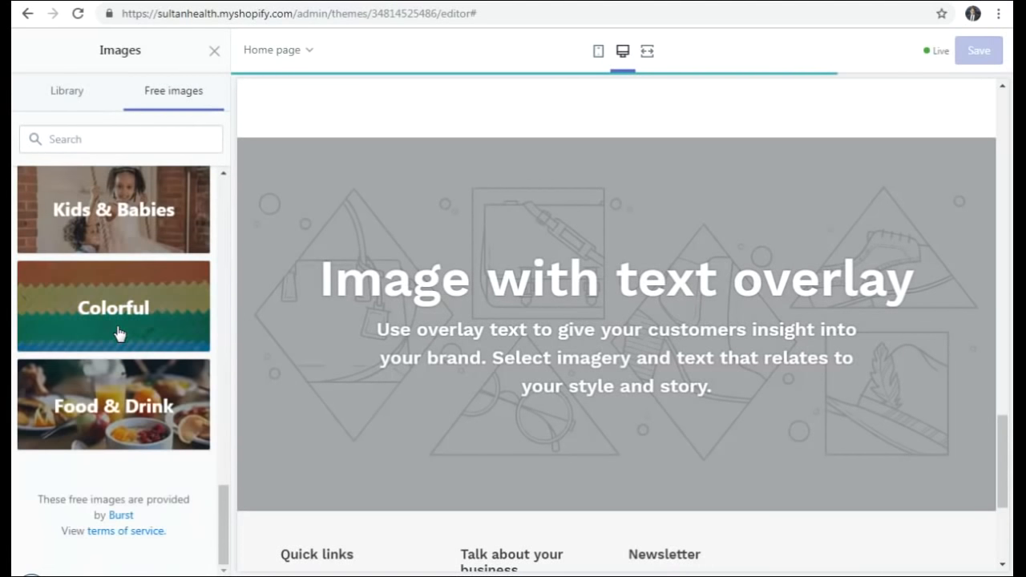
click(99, 420)
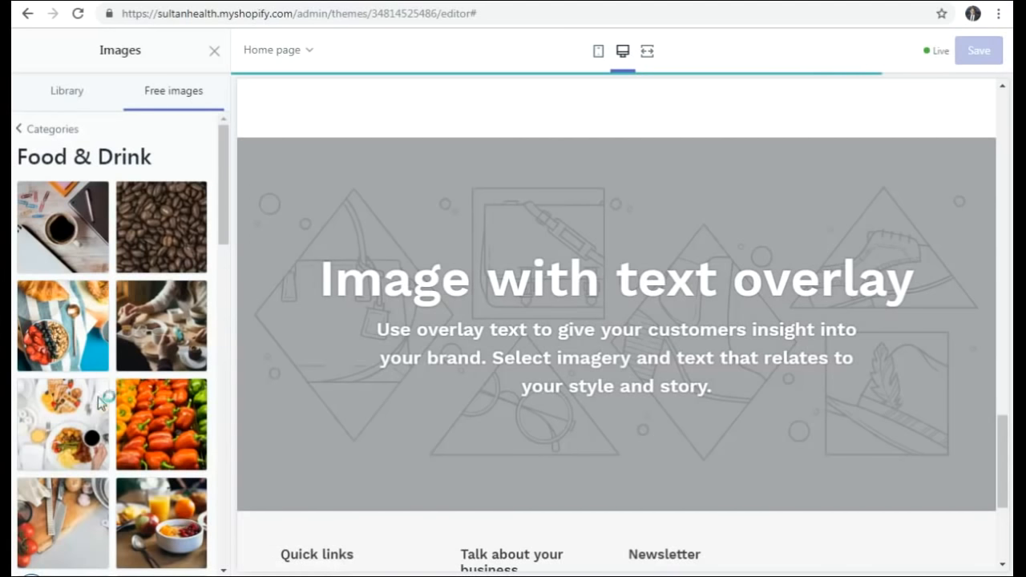
click(56, 325)
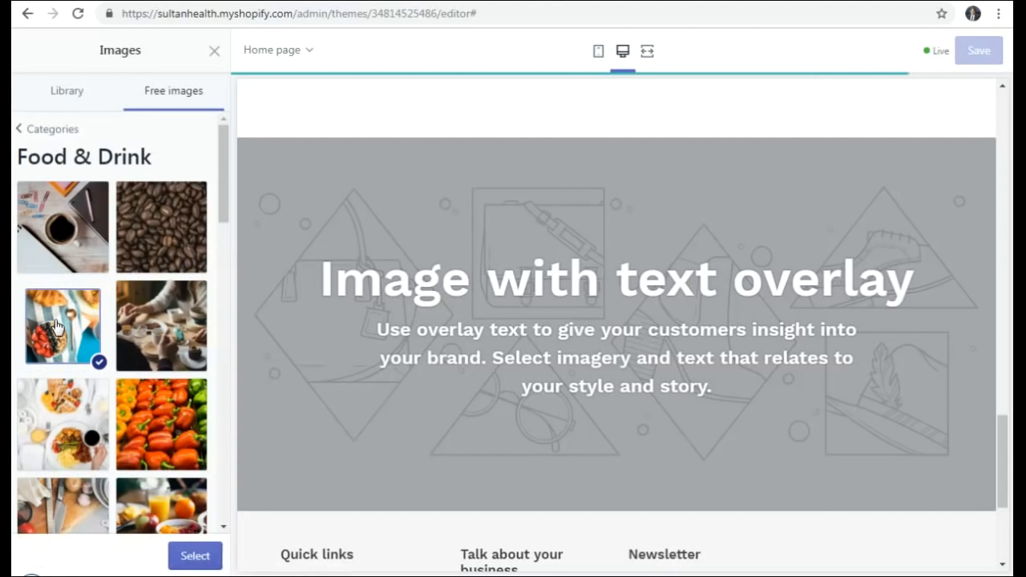
click(195, 560)
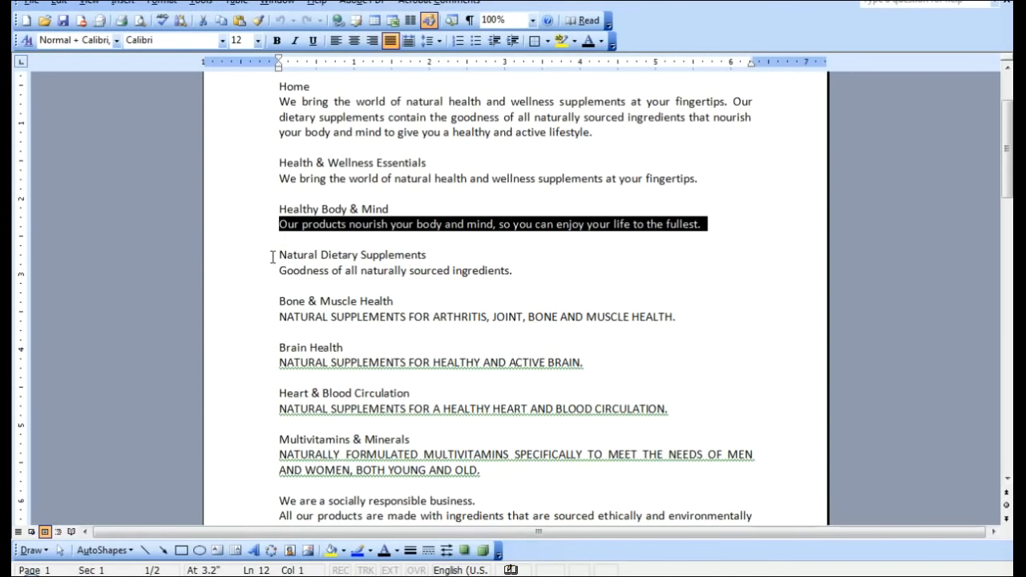
- Copy 'Natural Dietary Supplements' from Word and paste it as the overlay section's heading
drag(273, 257, 409, 263)
key(ctrl+c)
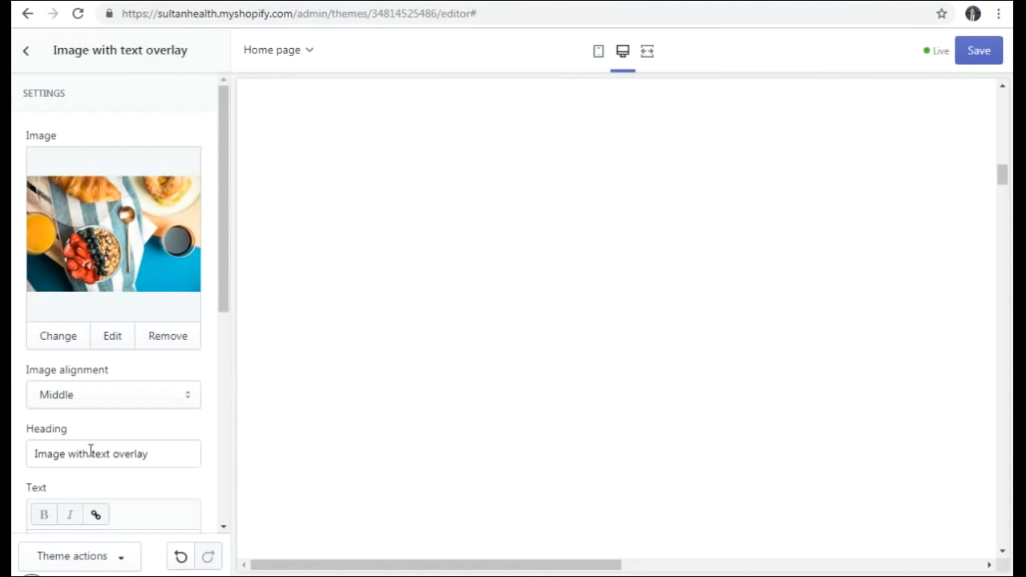
scroll(91, 452, down, 2)
drag(162, 297, 14, 297)
key(ctrl+v)
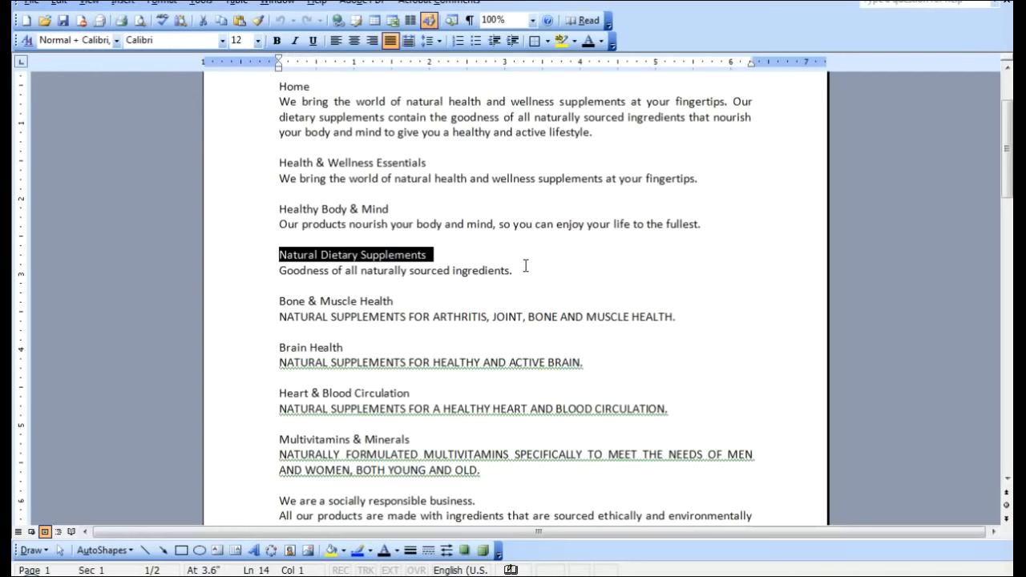
- Replace the section text with 'Goodness of all naturally sourced ingredients.'
drag(525, 266, 289, 269)
key(ctrl+c)
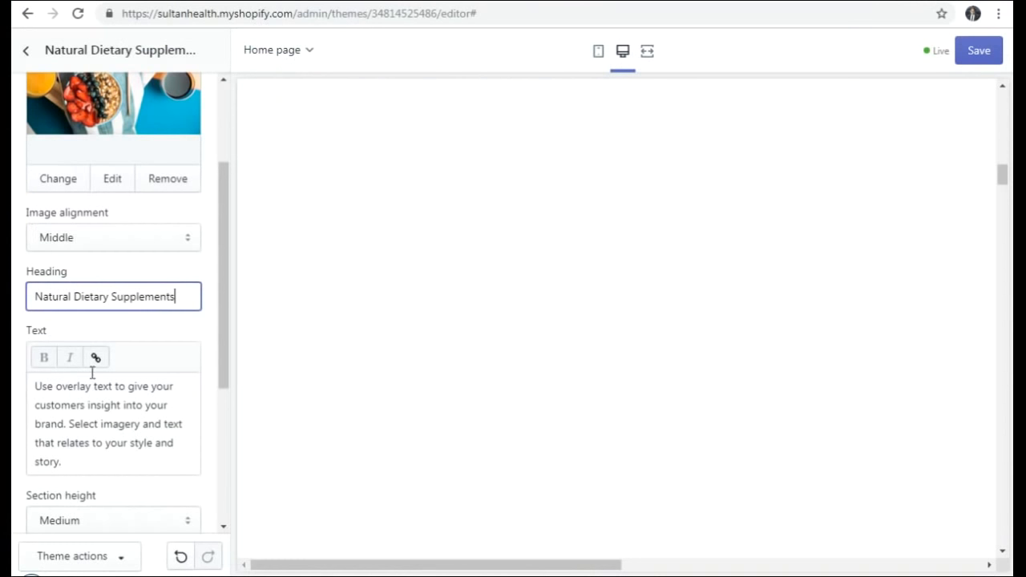
click(133, 448)
key(ctrl+a)
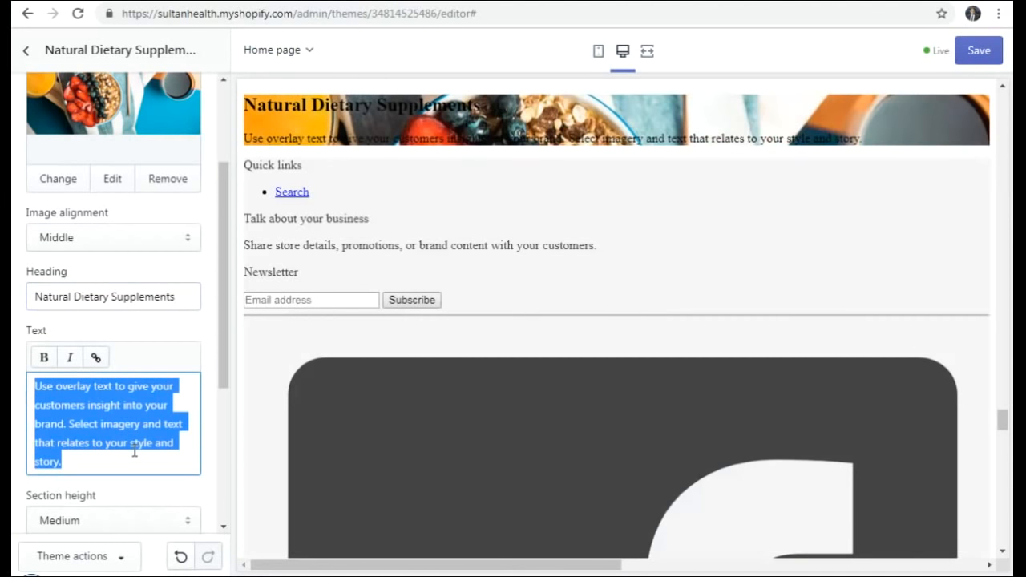
key(ctrl+v)
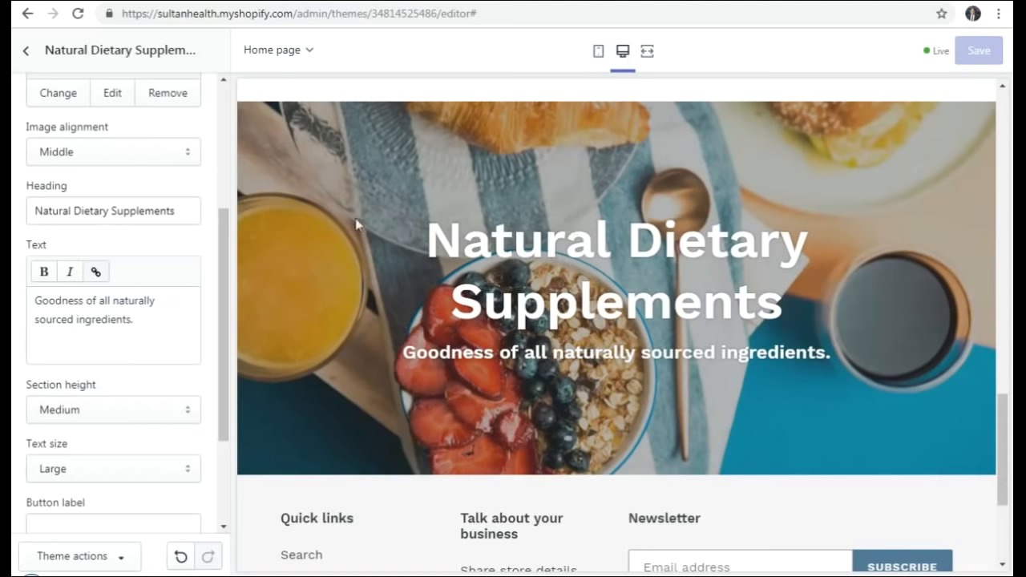
scroll(580, 346, up, 20)
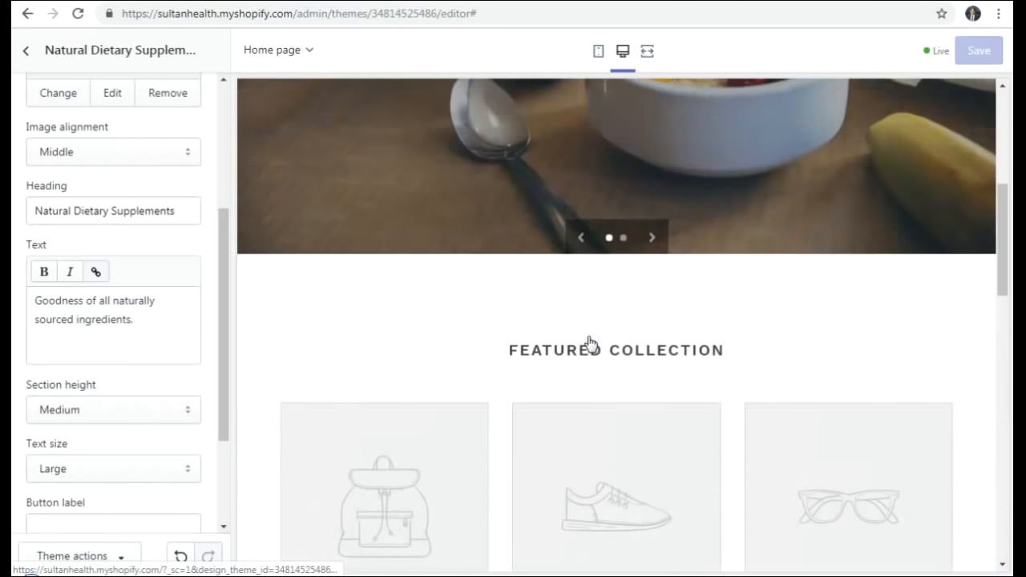
scroll(588, 335, down, 20)
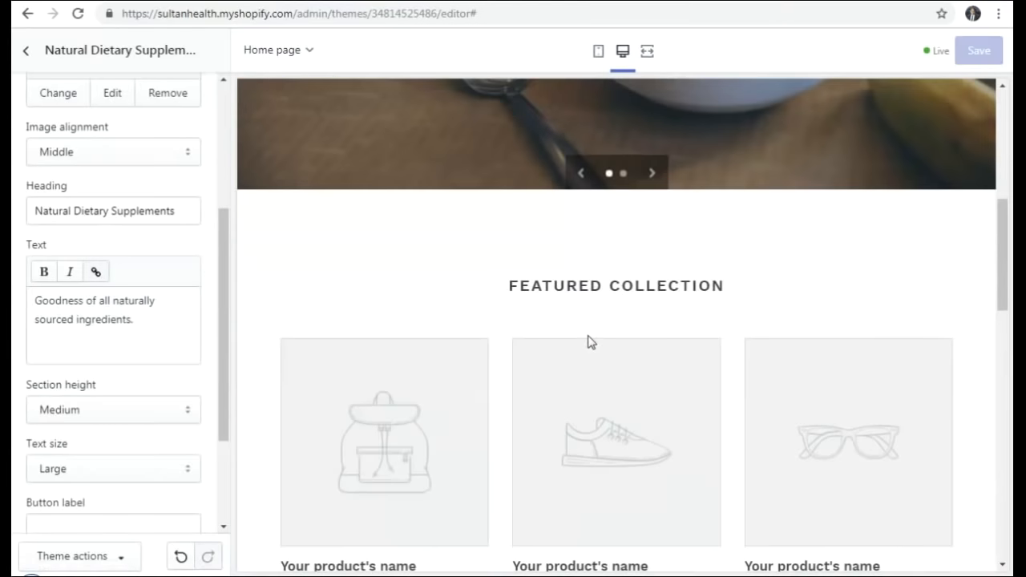
scroll(588, 341, down, 2)
scroll(588, 341, up, 20)
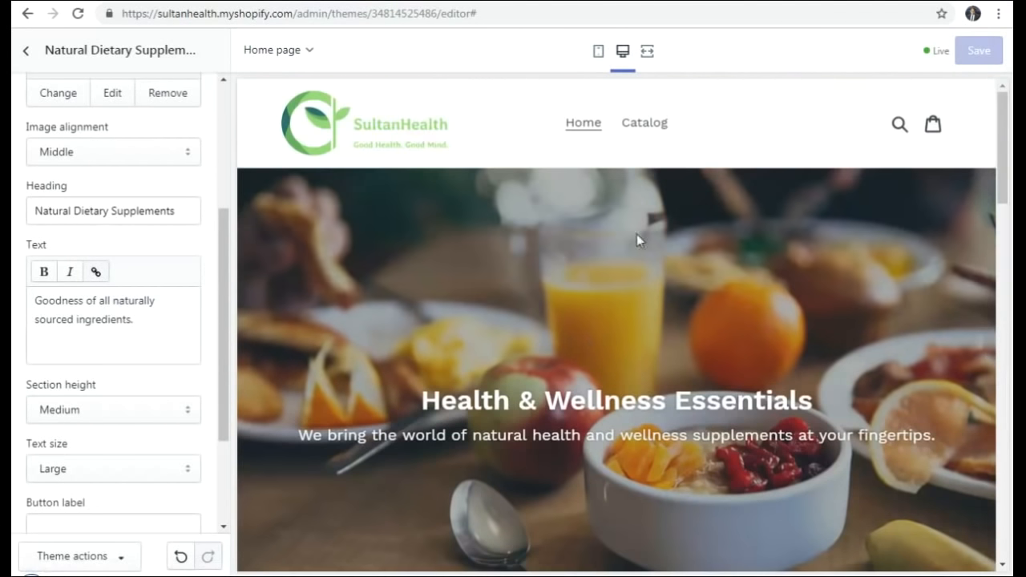
click(648, 53)
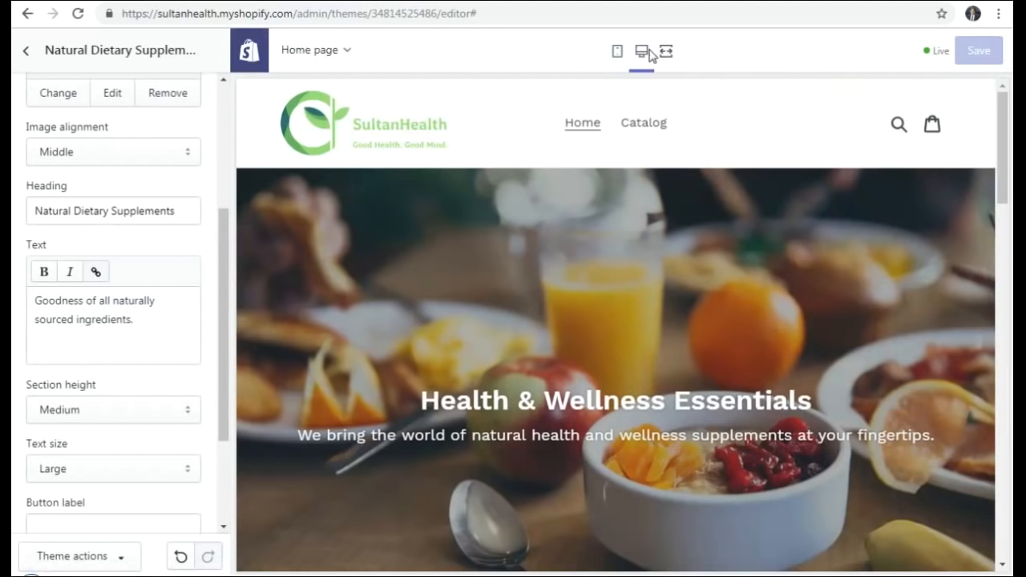
scroll(680, 288, down, 20)
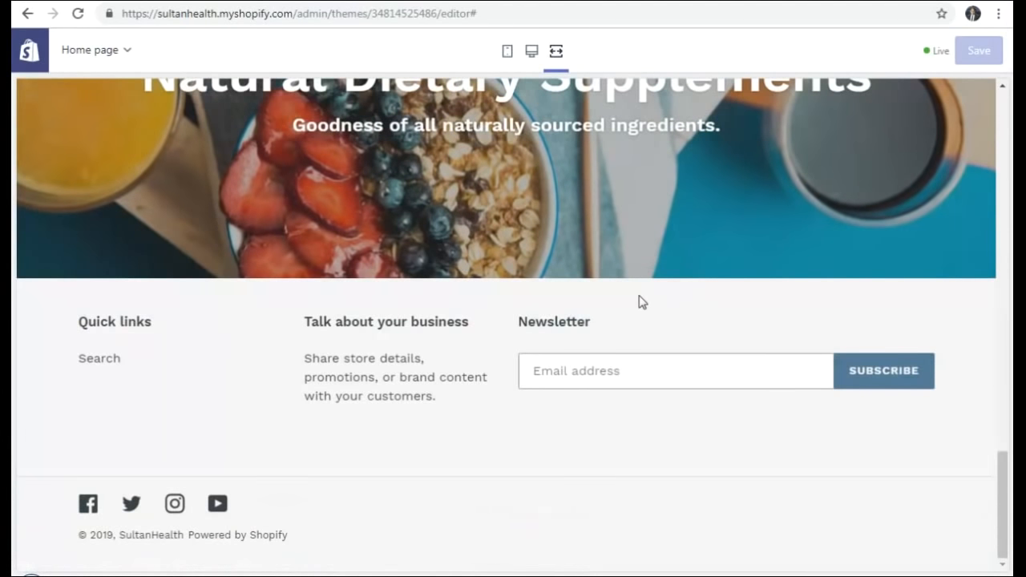
scroll(638, 297, up, 20)
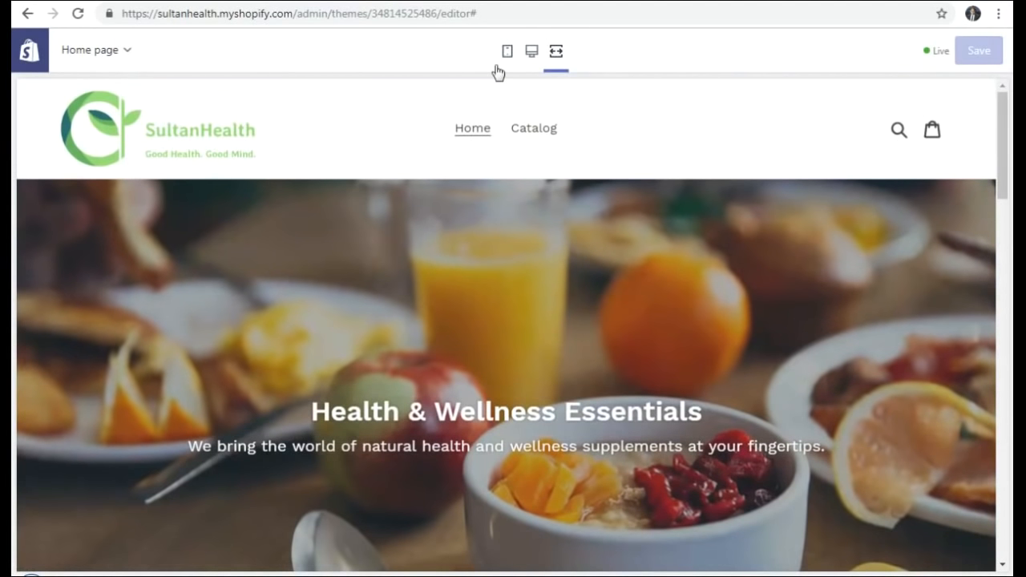
click(508, 52)
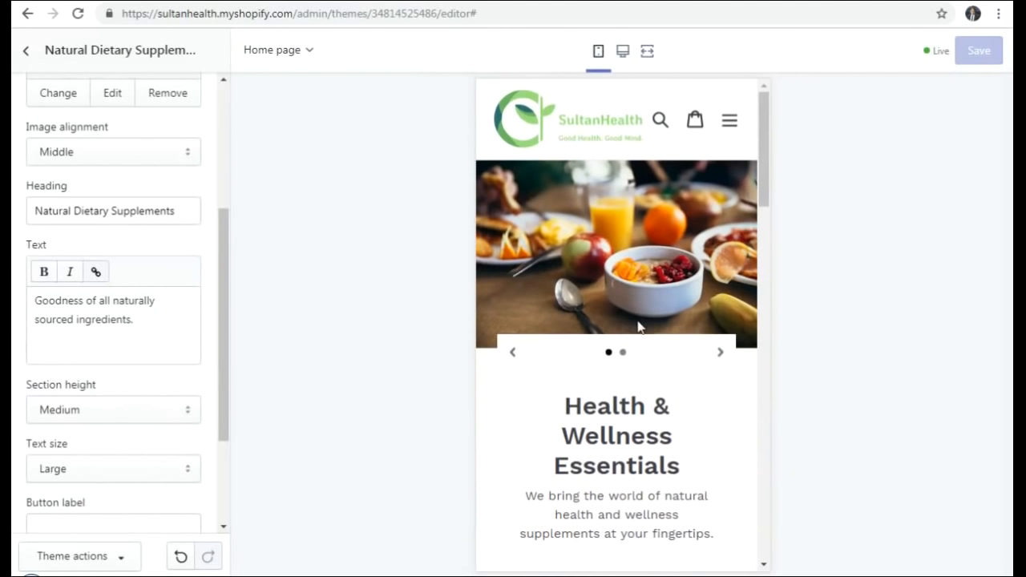
scroll(639, 329, down, 5)
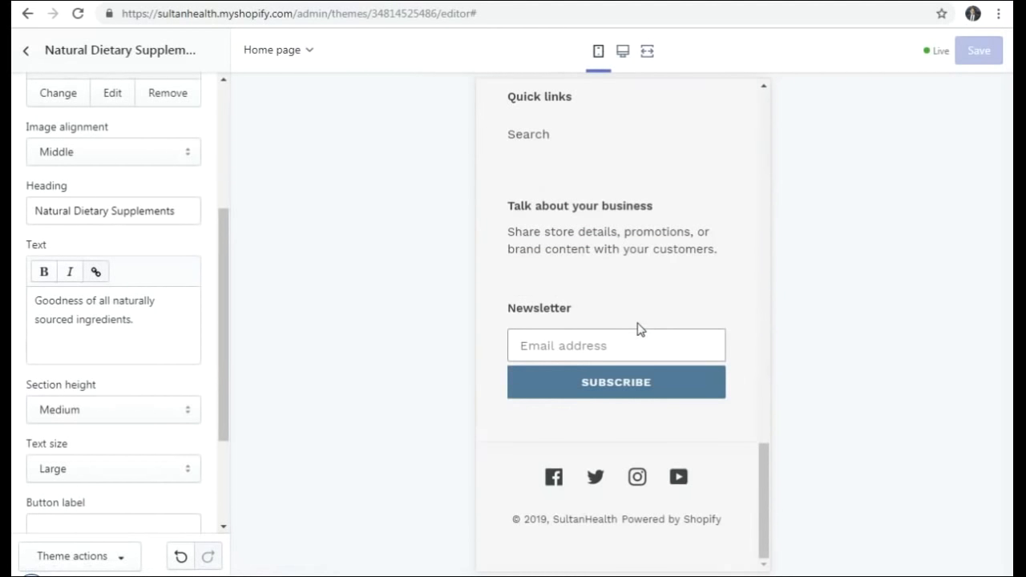
scroll(639, 328, up, 15)
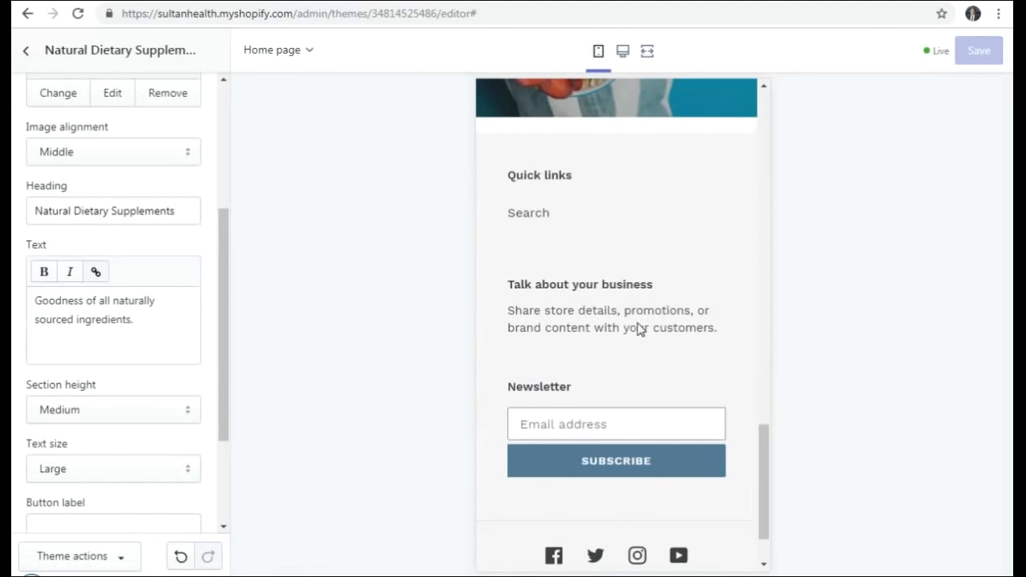
scroll(639, 329, down, 10)
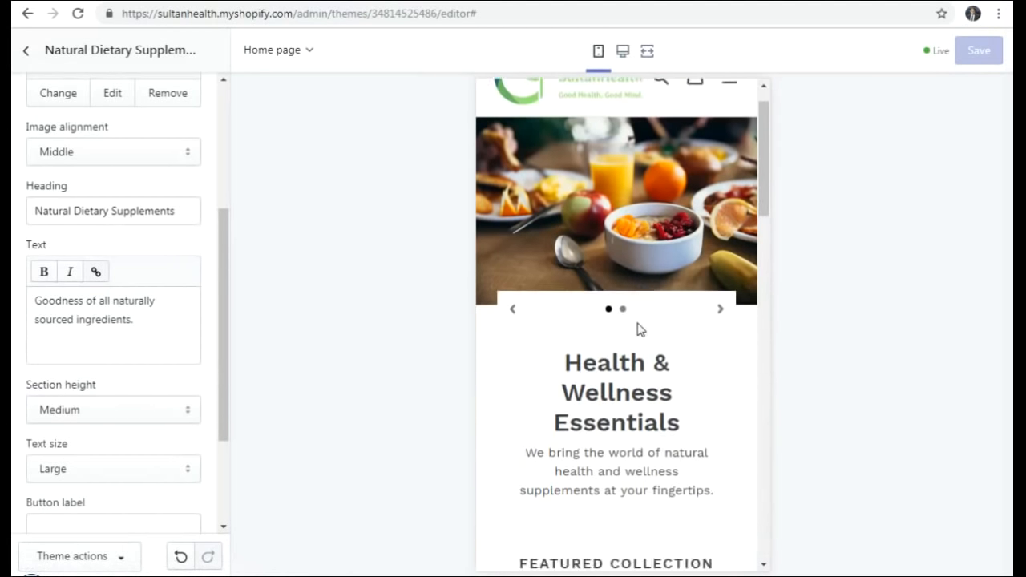
scroll(639, 328, down, 6)
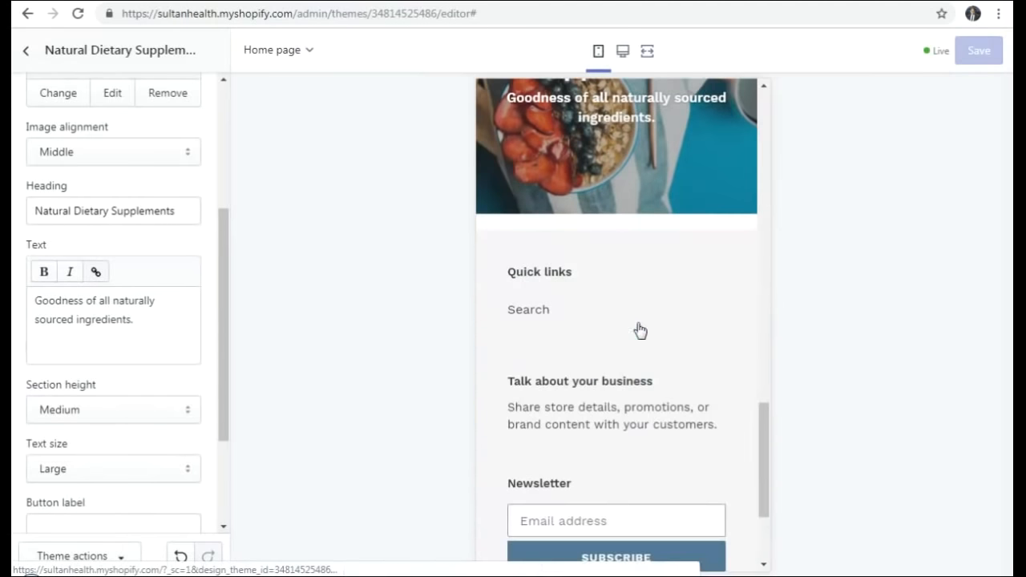
scroll(639, 329, up, 8)
scroll(640, 330, up, 5)
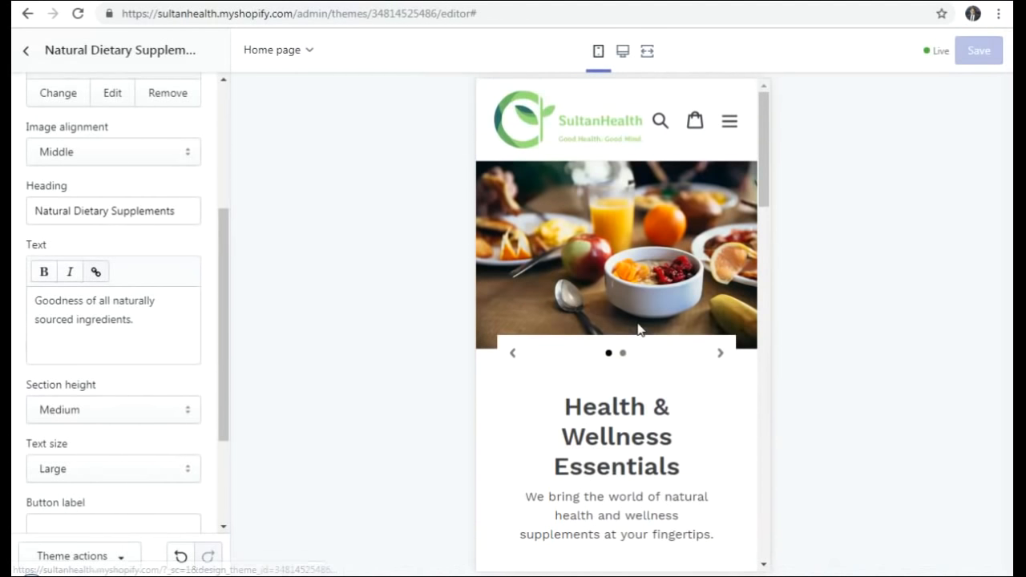
scroll(640, 330, down, 12)
scroll(640, 330, down, 1)
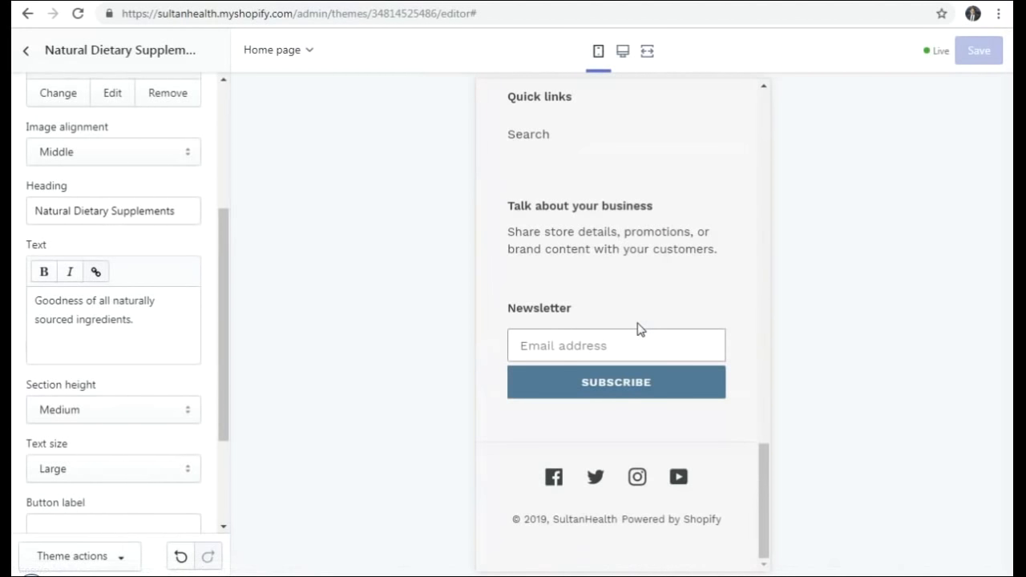
scroll(639, 328, up, 10)
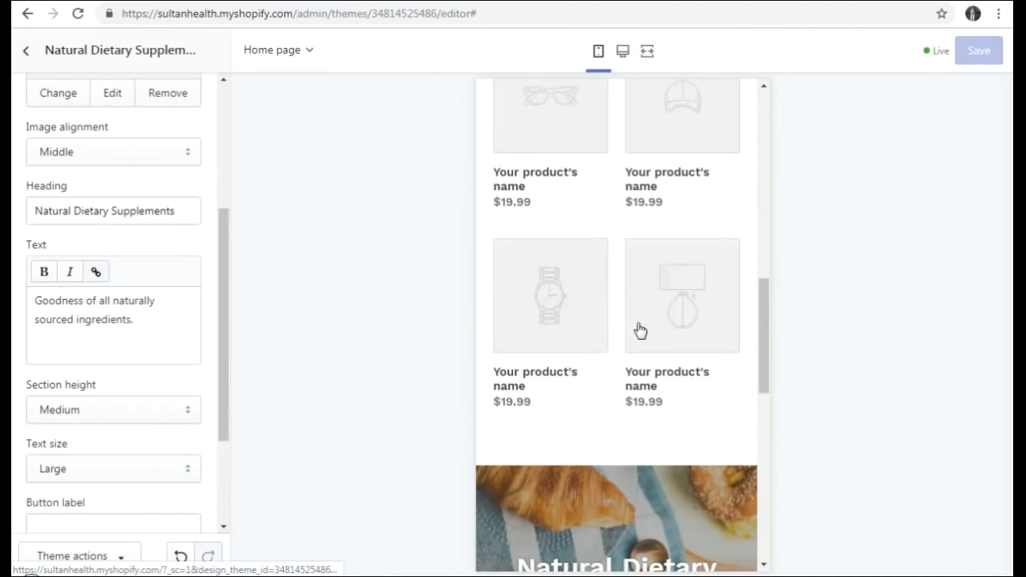
scroll(640, 329, up, 6)
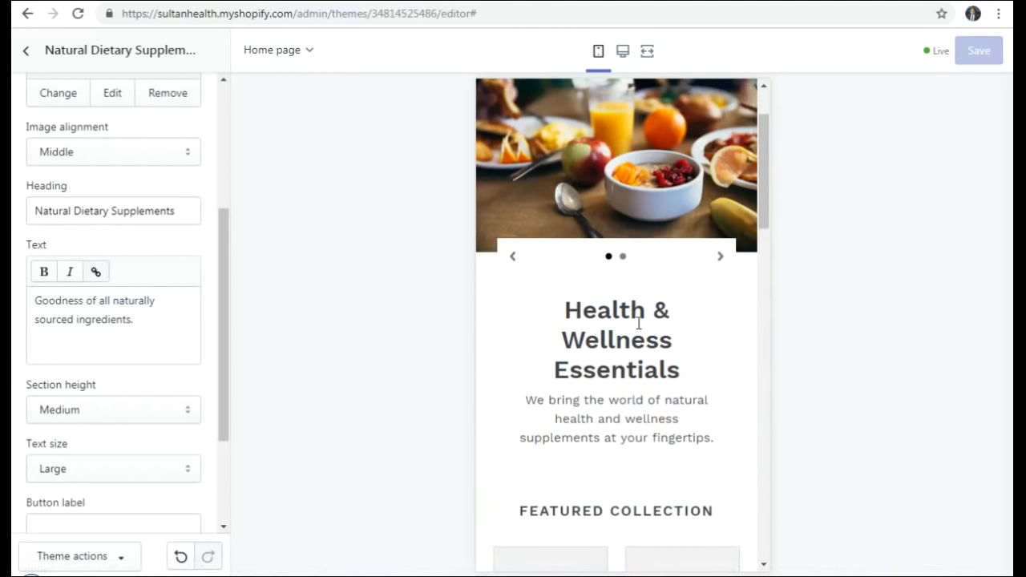
scroll(639, 324, up, 1)
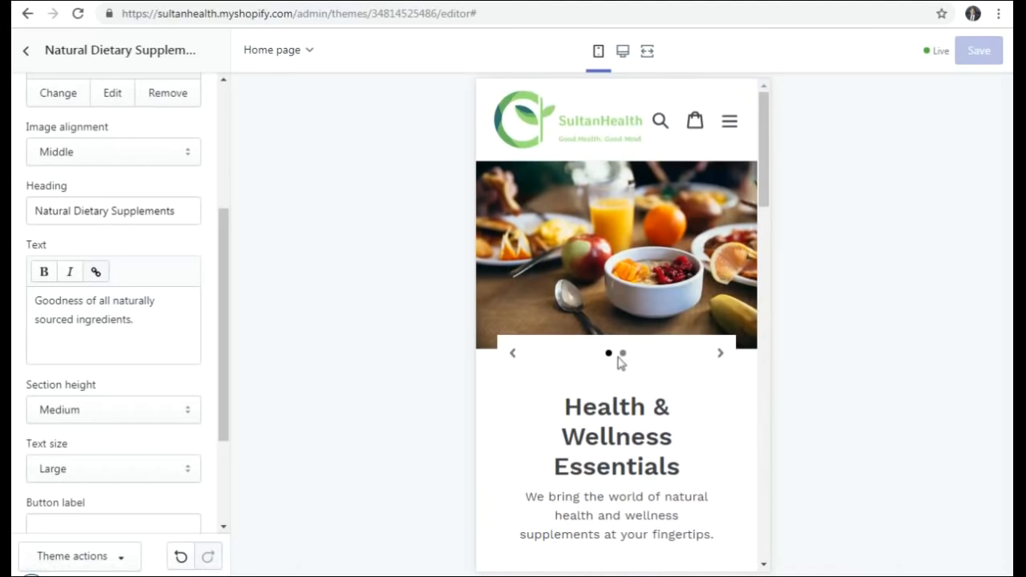
scroll(625, 361, down, 5)
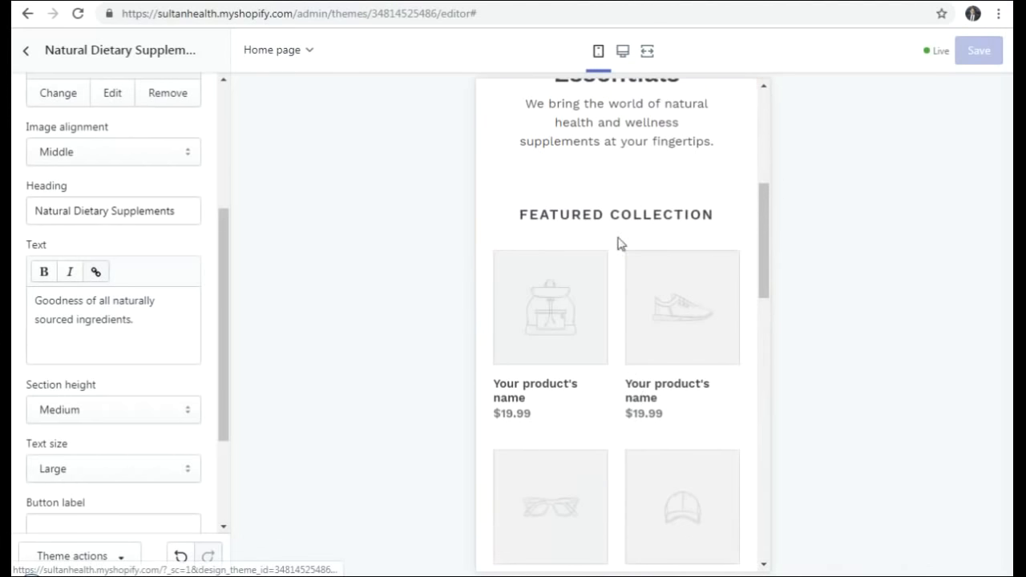
click(622, 53)
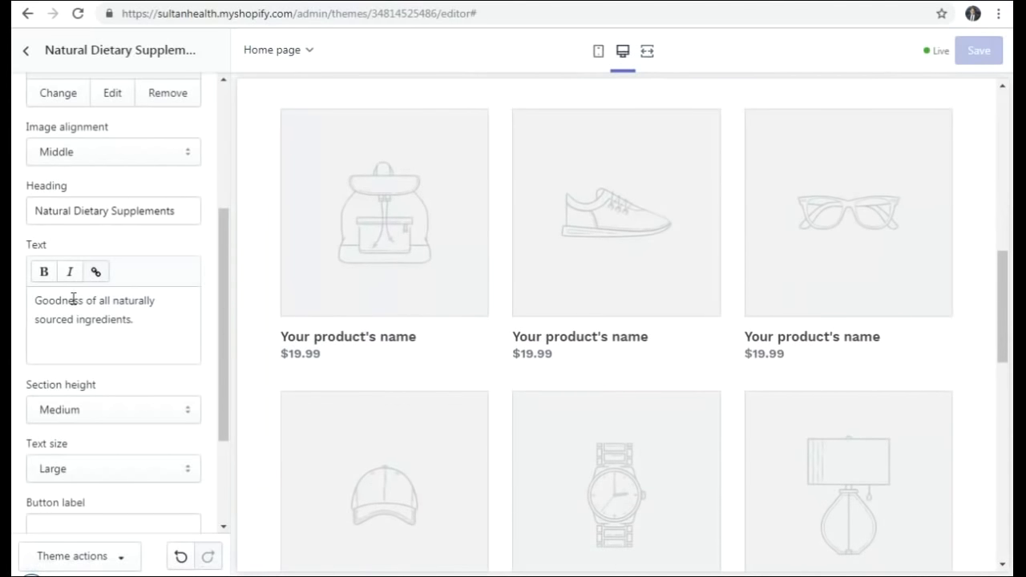
drag(224, 348, 46, 50)
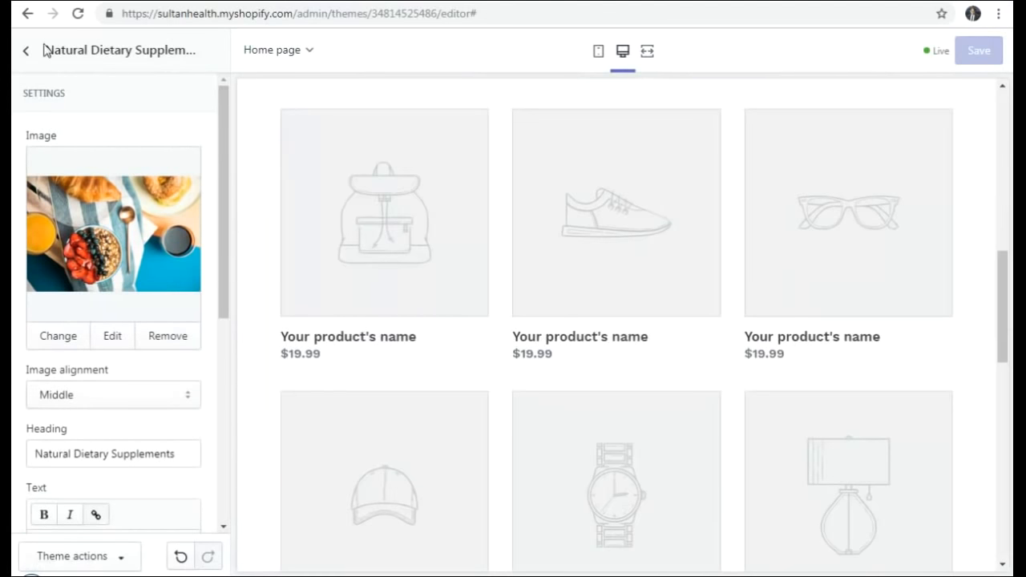
- Leave the section editor via theme settings and view the Themes page, with Debut current
click(26, 51)
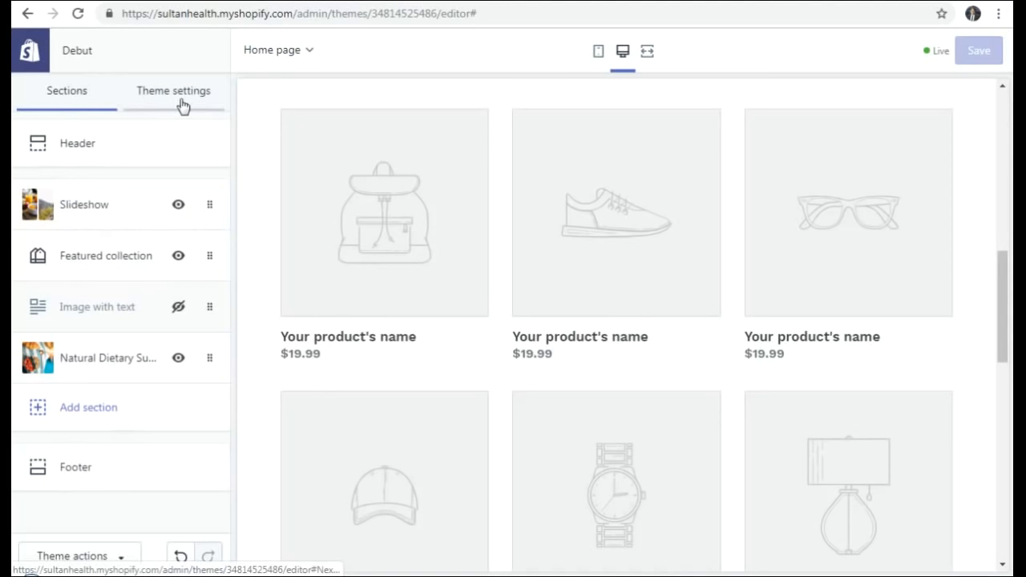
click(29, 61)
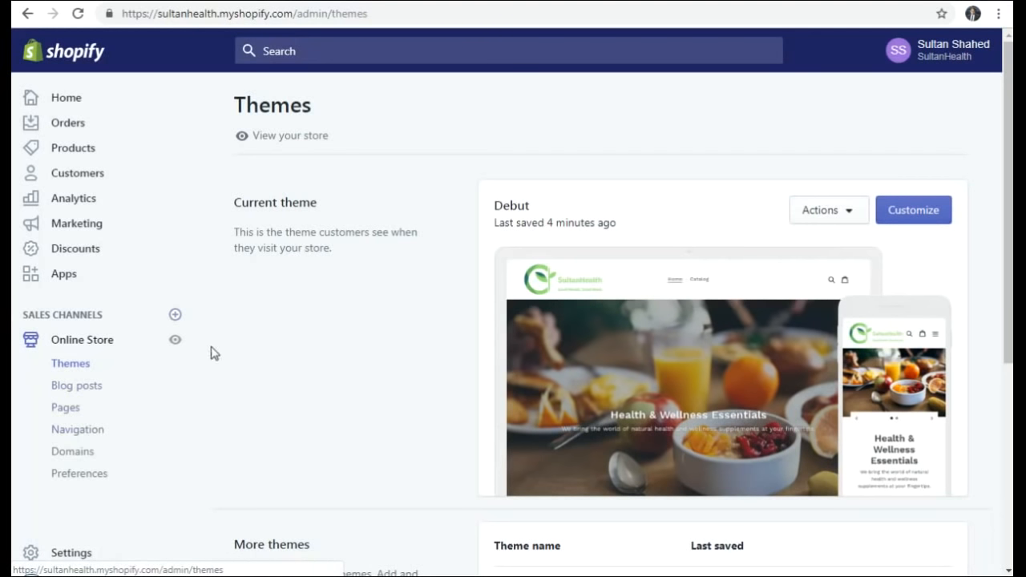
scroll(216, 351, down, 4)
- Go to the admin Home page, then to the still-empty Products page
scroll(220, 346, up, 4)
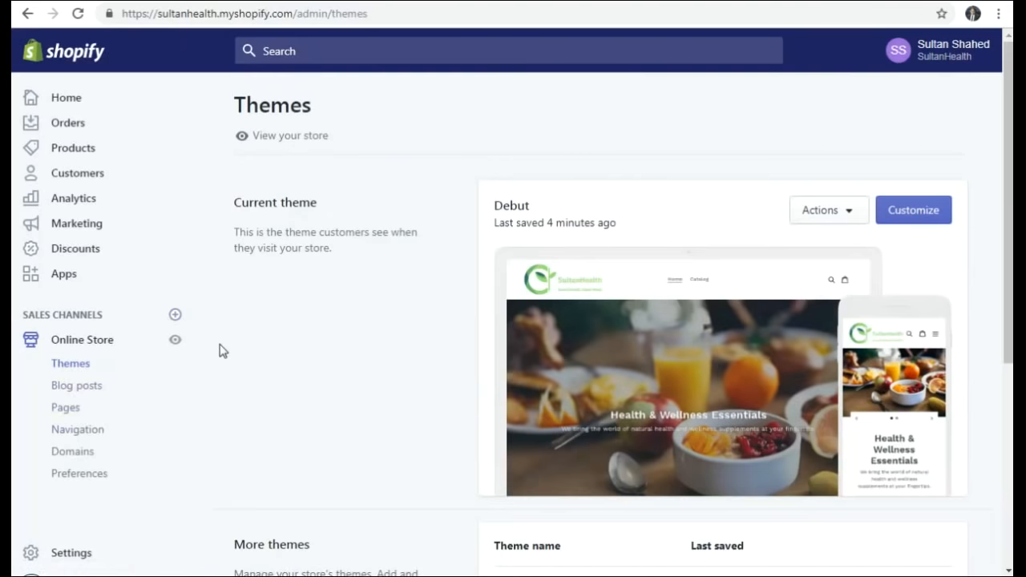
scroll(220, 347, down, 4)
scroll(217, 348, up, 4)
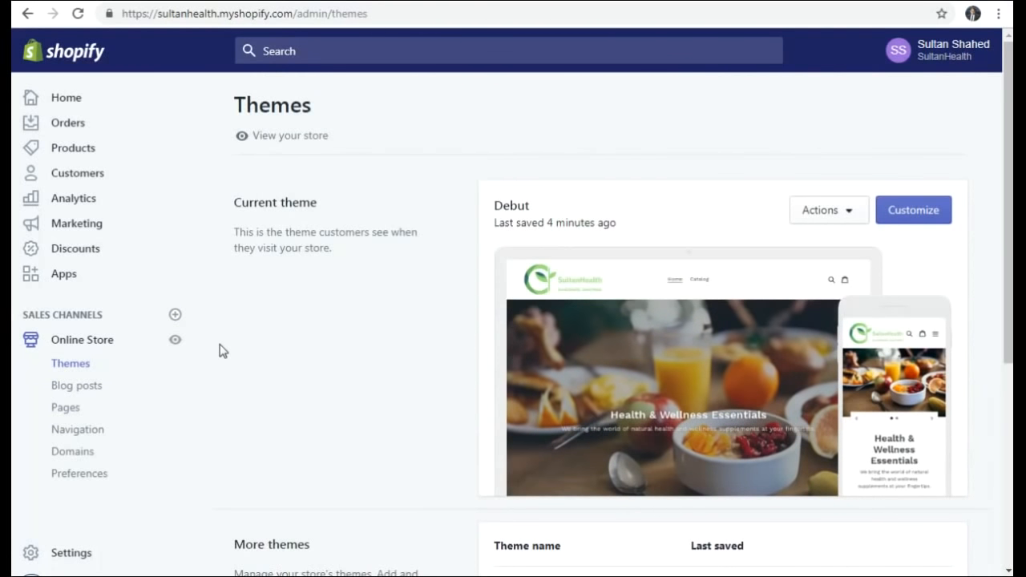
click(67, 98)
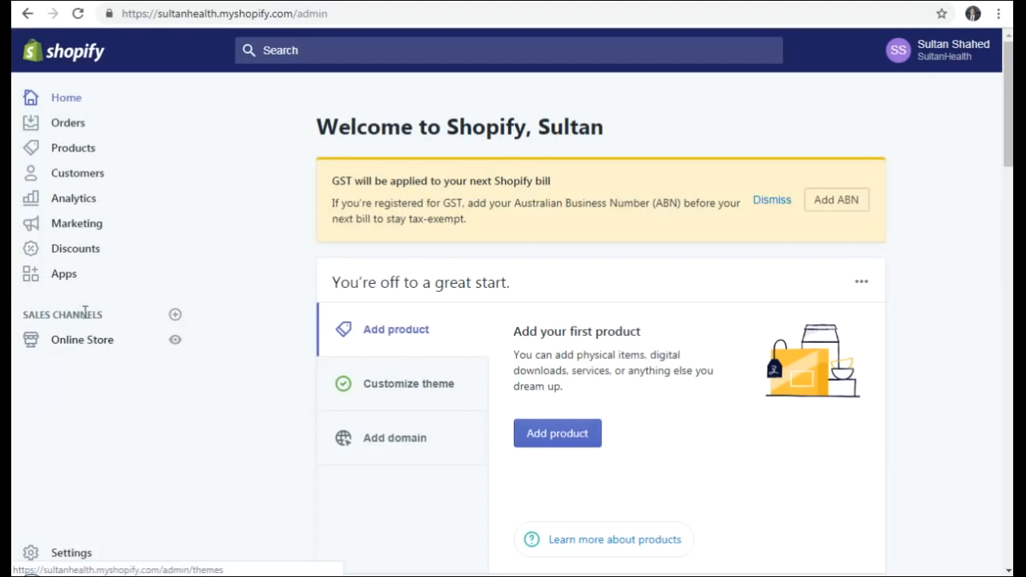
click(81, 155)
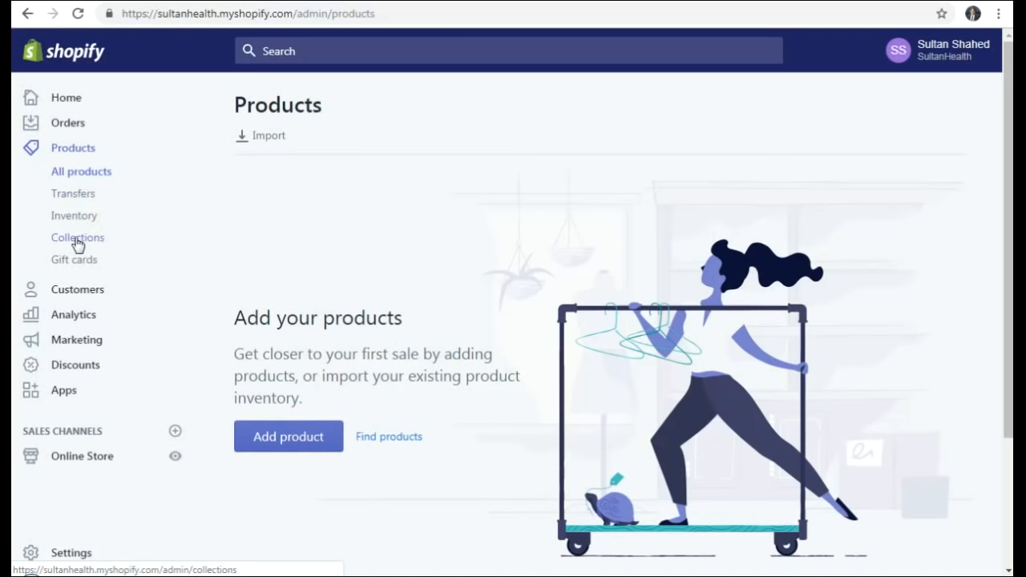
- View the Collections list holding only Home page, then bring up the Word site-text document
click(77, 241)
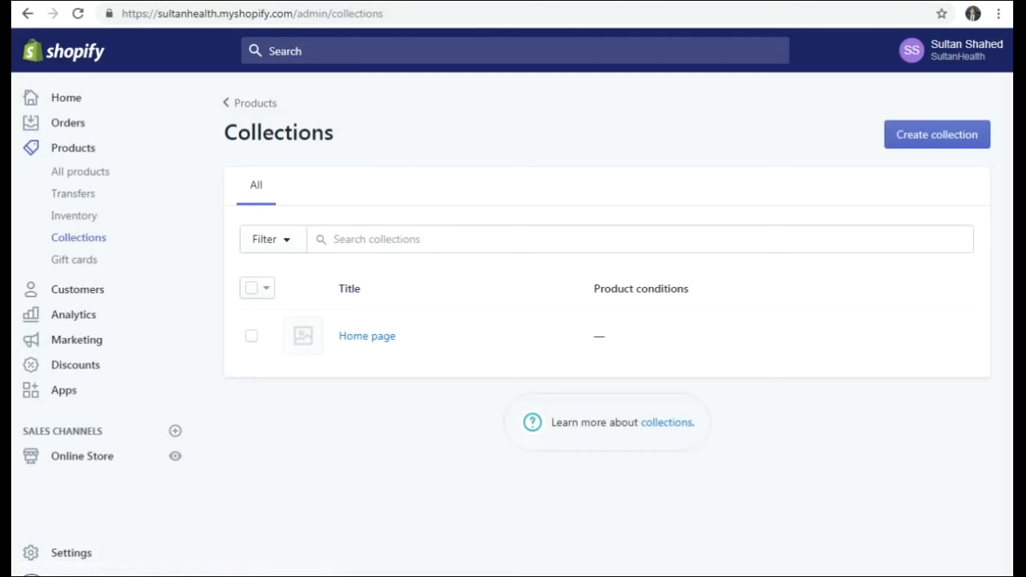
key(alt+Tab)
scroll(392, 291, down, 1)
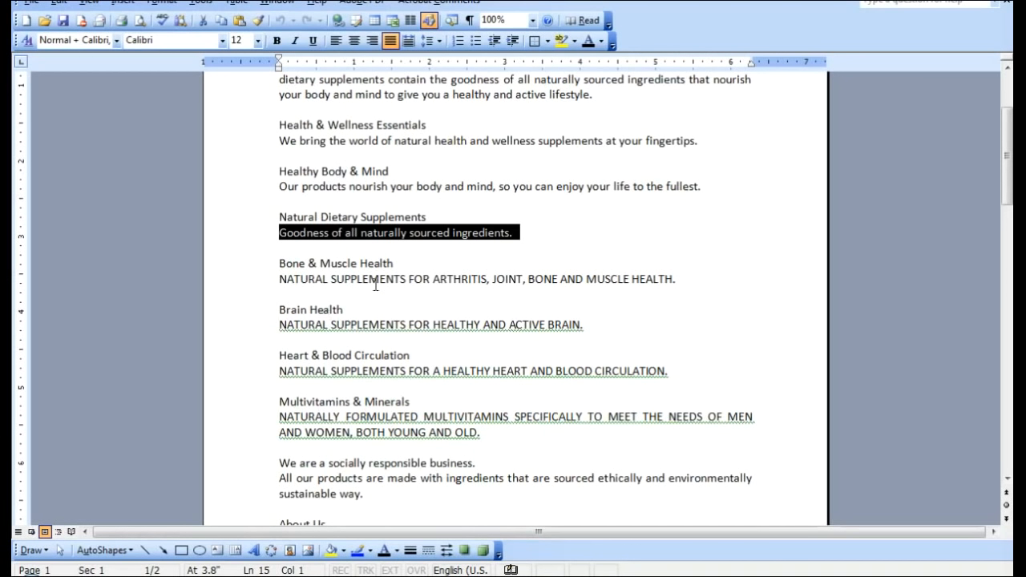
- Copy the 'Bone & Muscle Health' heading in Word and return to Shopify Collections
drag(403, 266, 287, 267)
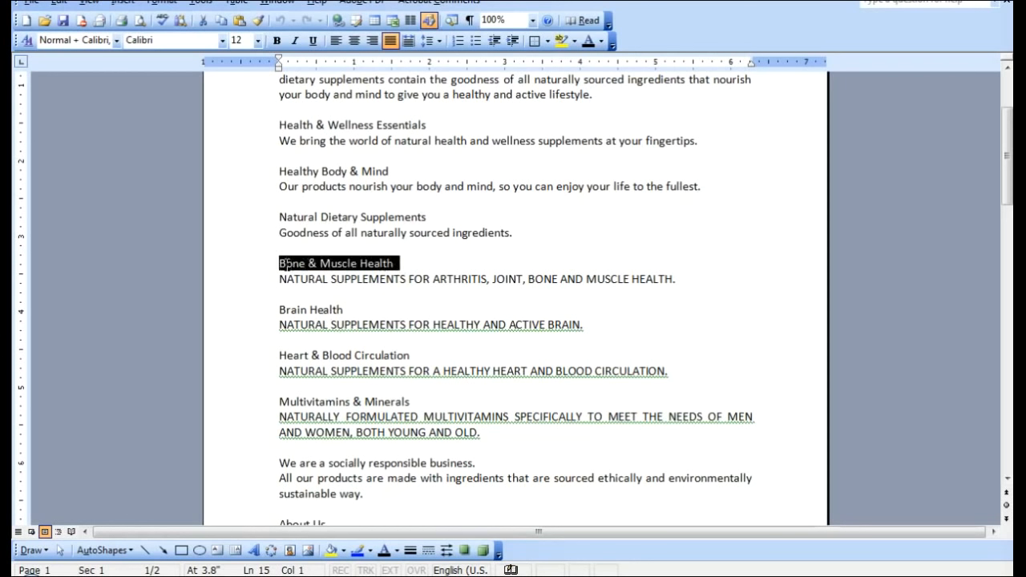
right_click(298, 263)
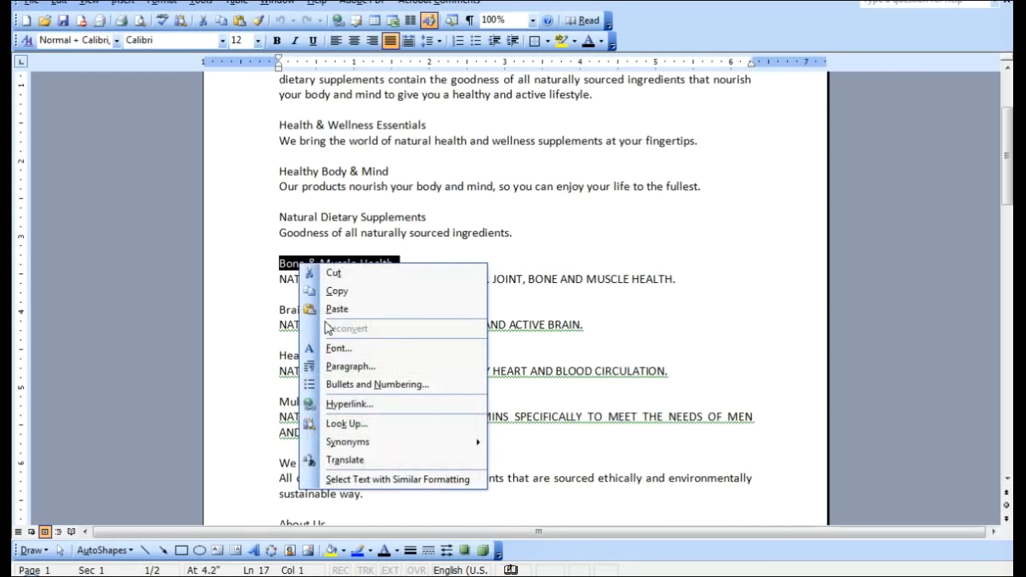
click(329, 292)
key(alt+Tab)
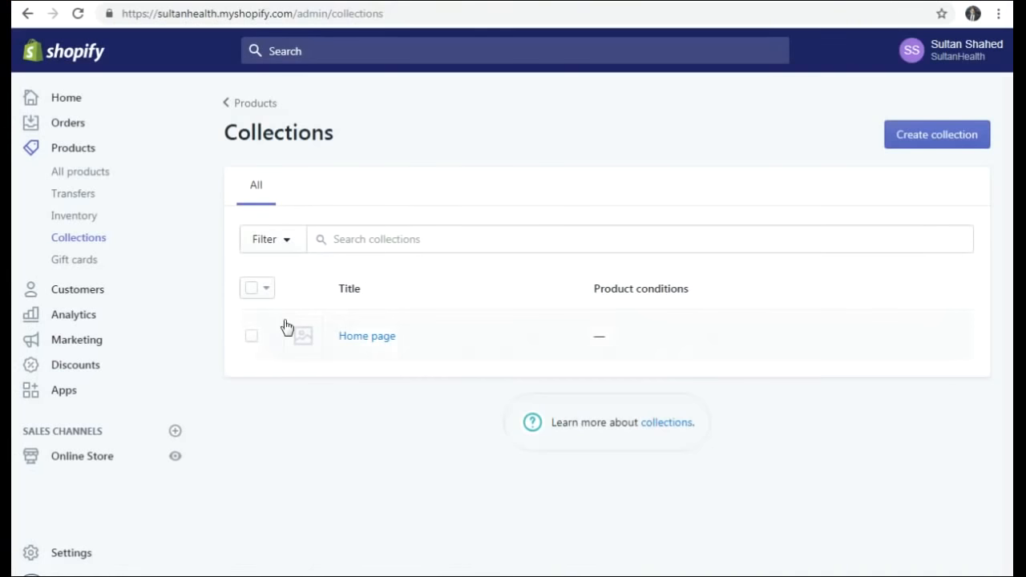
- Retitle the Home page collection to 'Featured Collection'
click(368, 336)
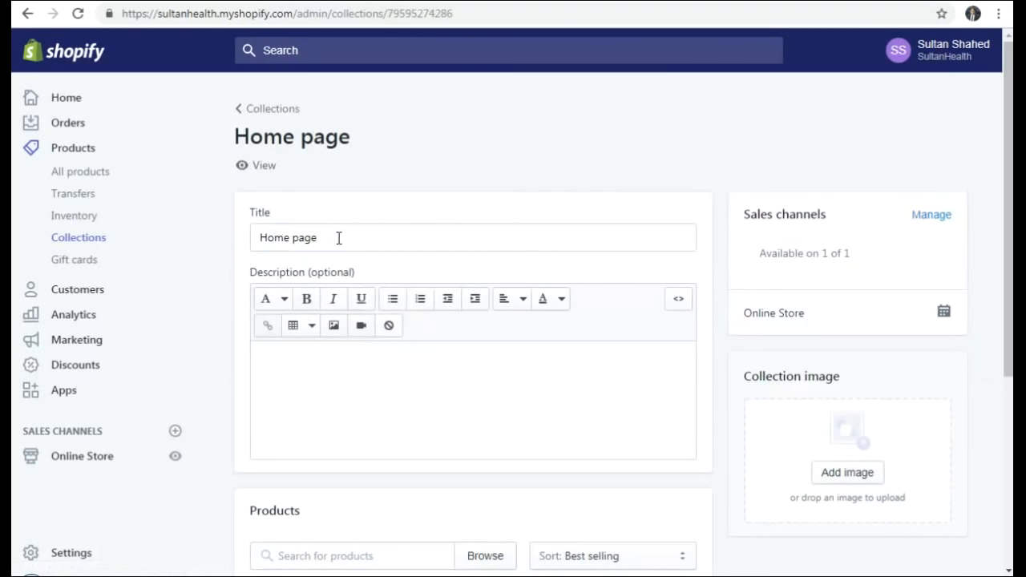
drag(339, 238, 221, 243)
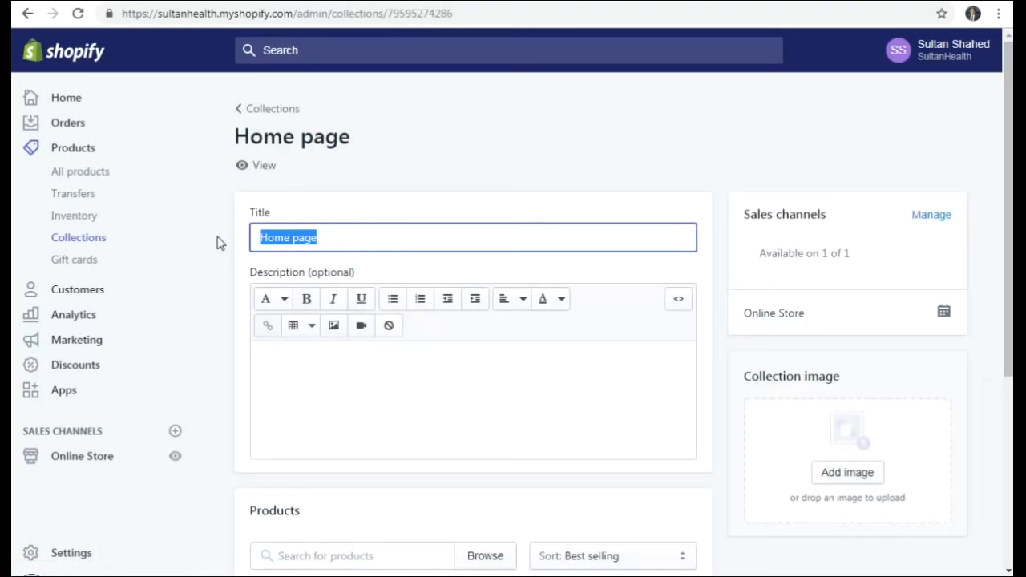
text(Feat)
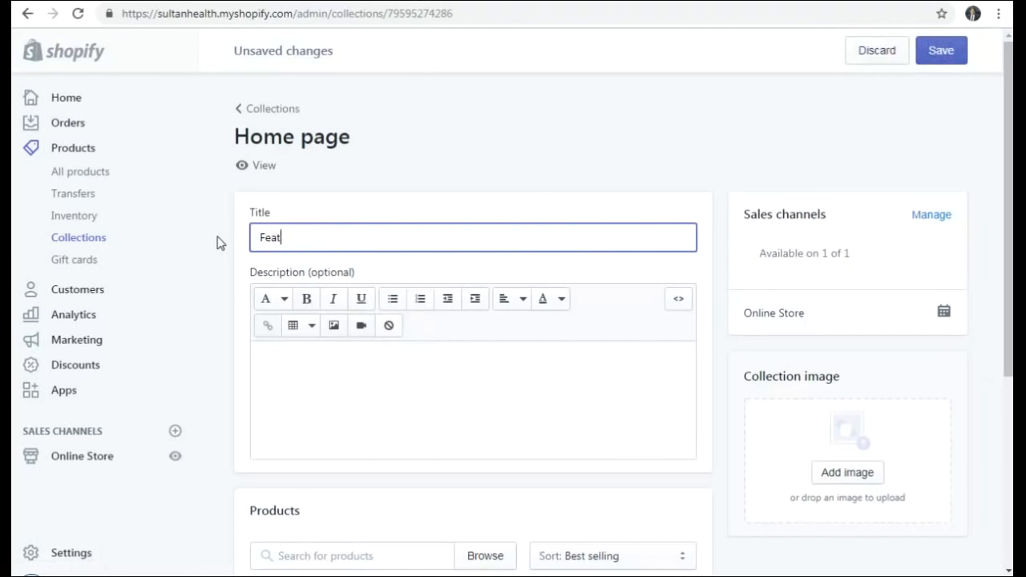
text(ured Collection)
click(358, 211)
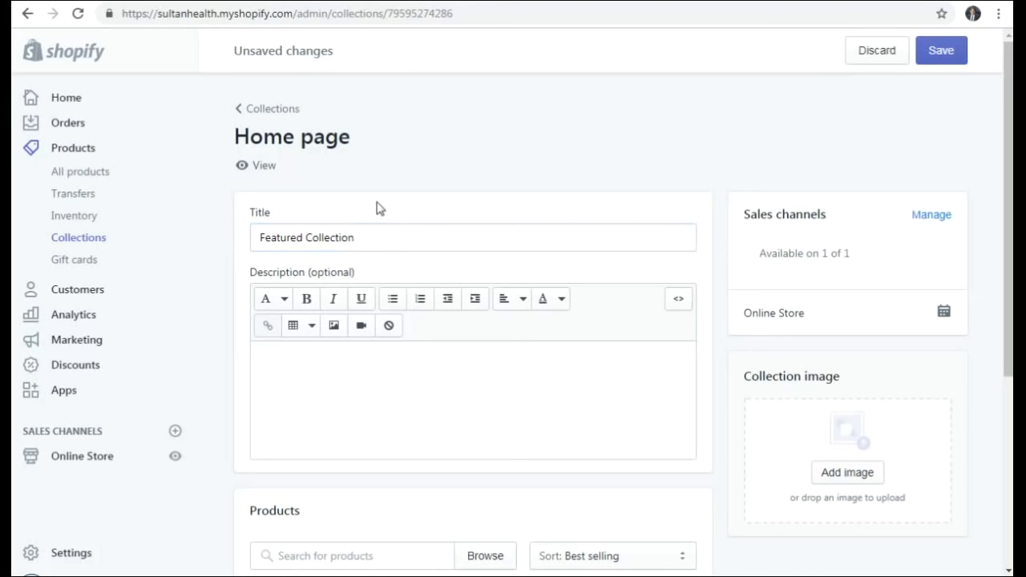
scroll(380, 208, down, 1)
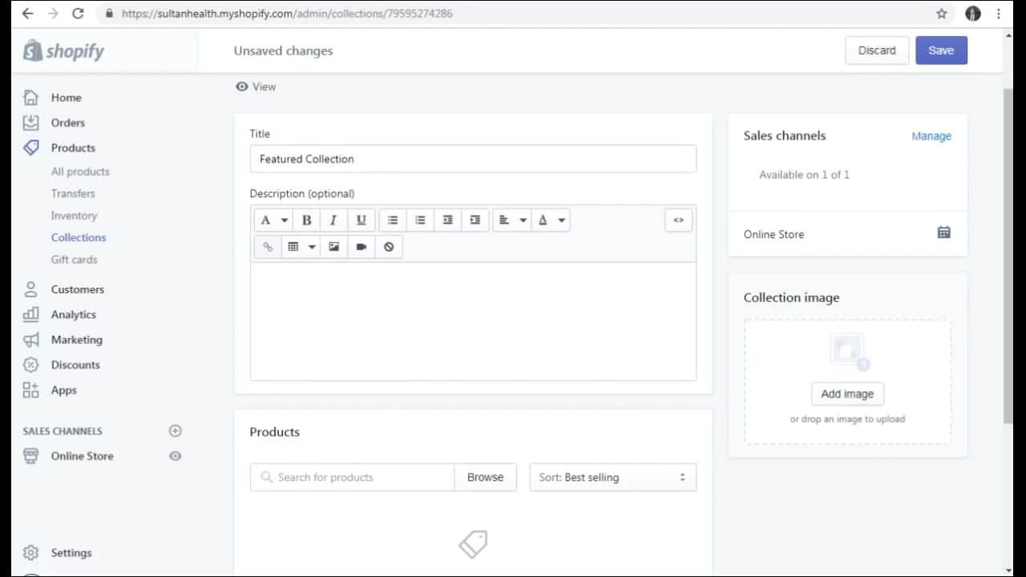
- Paste Word's Home paragraph, 'We bring the world of natural health…', into Featured Collection's description
key(alt+Tab)
scroll(330, 294, up, 3)
scroll(330, 292, down, 4)
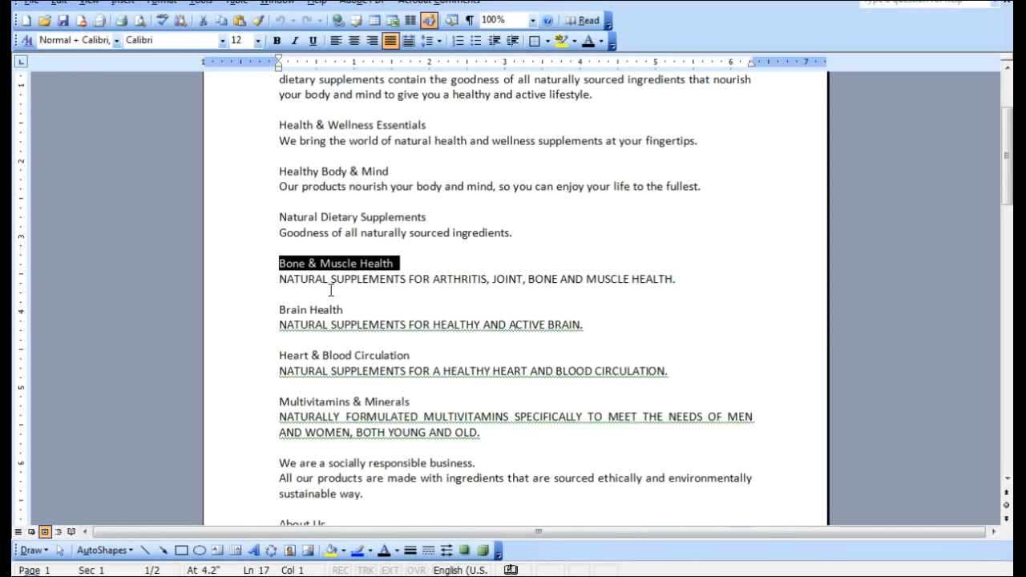
scroll(330, 290, down, 2)
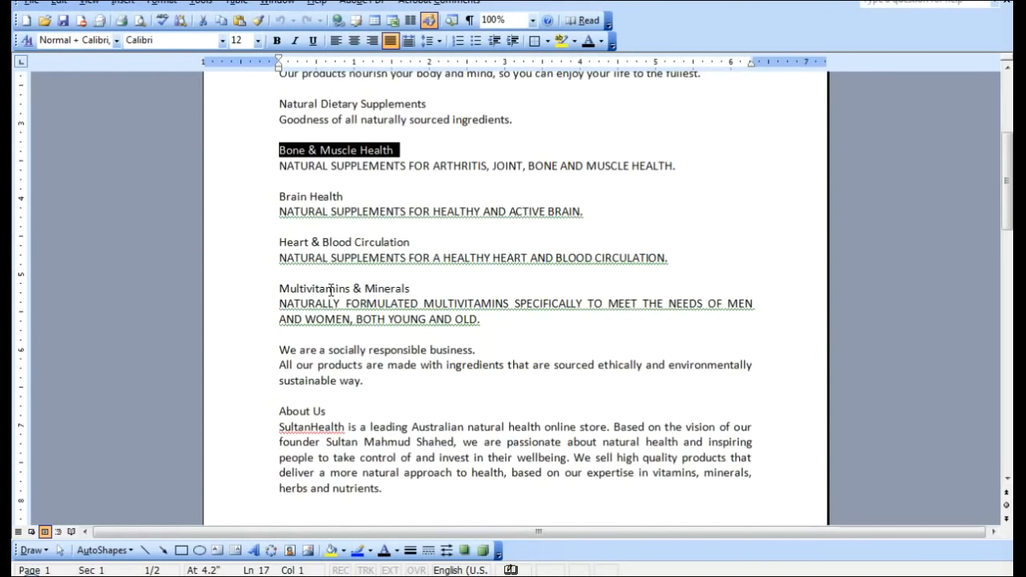
scroll(331, 290, down, 1)
scroll(331, 290, down, 6)
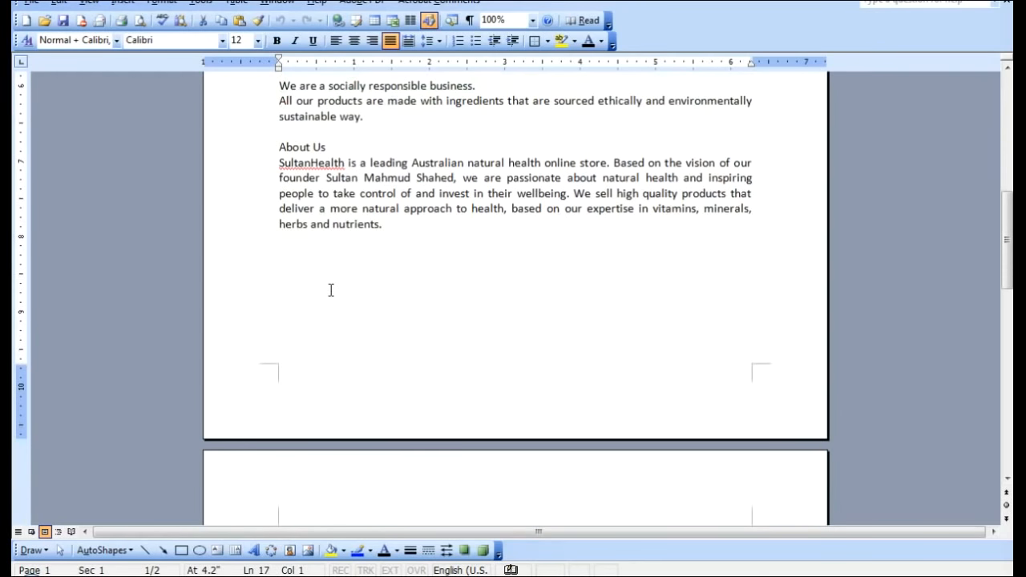
scroll(331, 291, down, 3)
scroll(330, 291, up, 16)
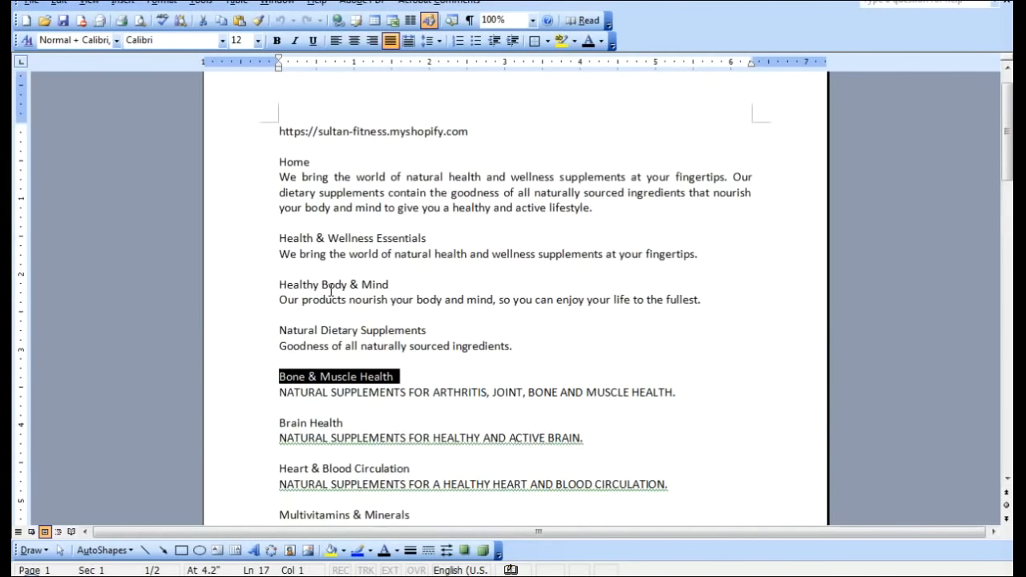
drag(278, 173, 607, 219)
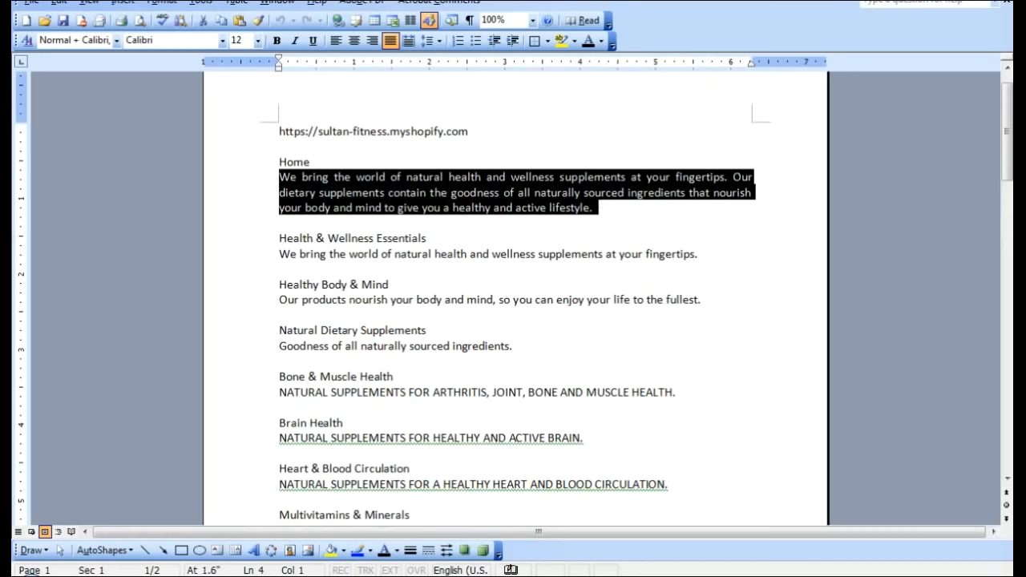
key(alt+Tab)
click(342, 314)
key(ctrl+v)
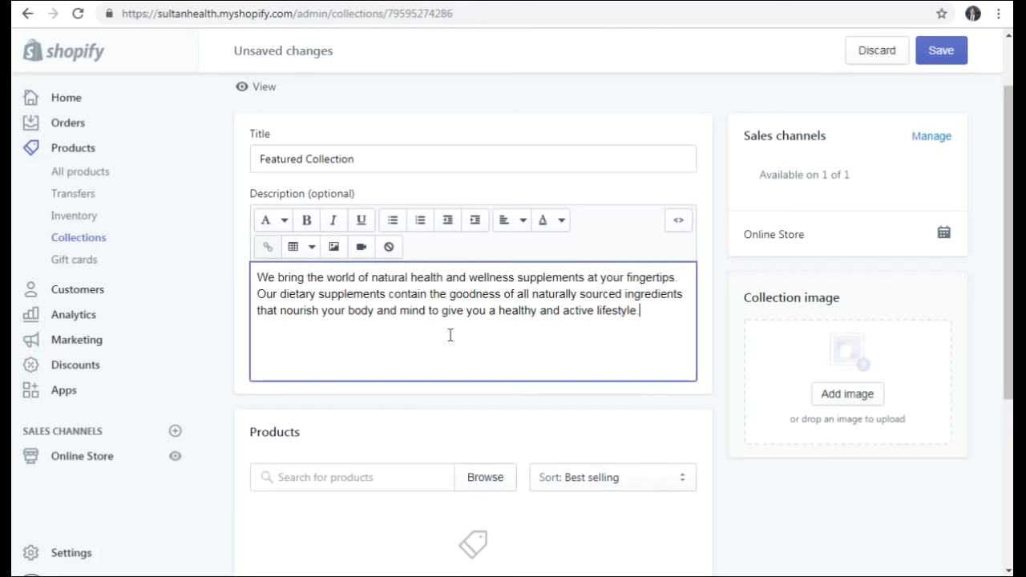
- Give Featured Collection the '4 foods all men should be eating' image from Web content > Home, and save it
click(857, 401)
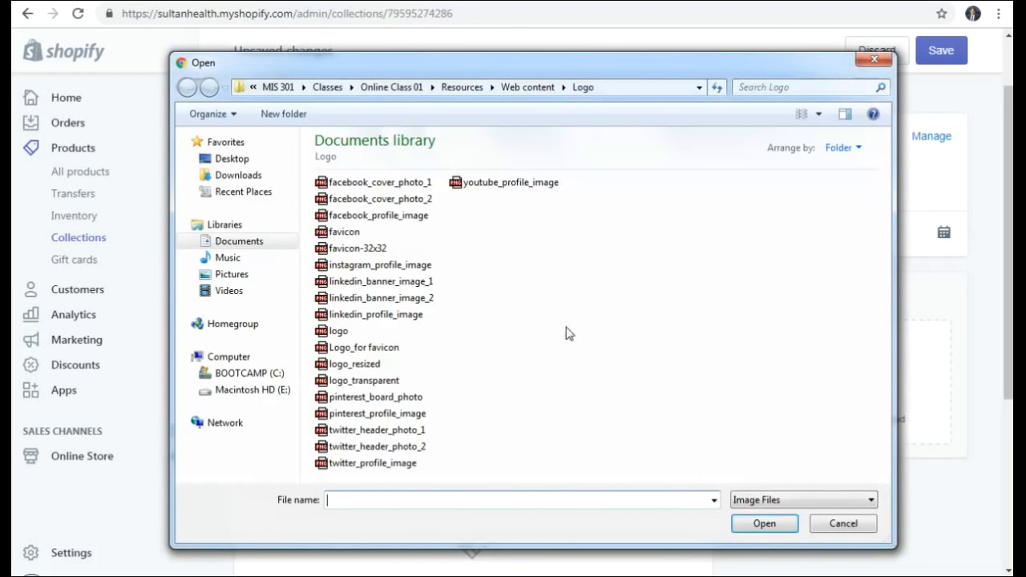
click(524, 88)
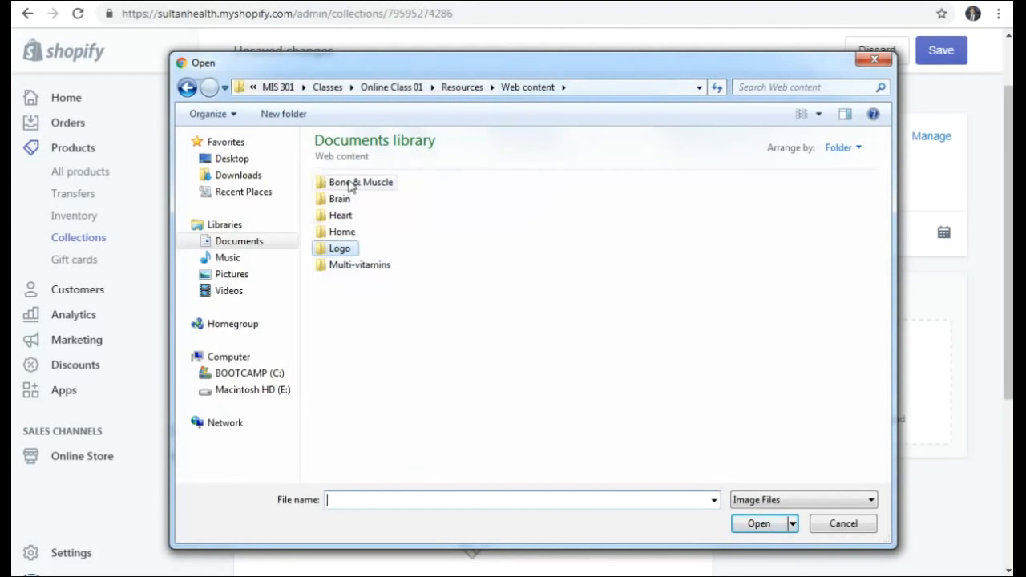
double_click(343, 232)
click(360, 185)
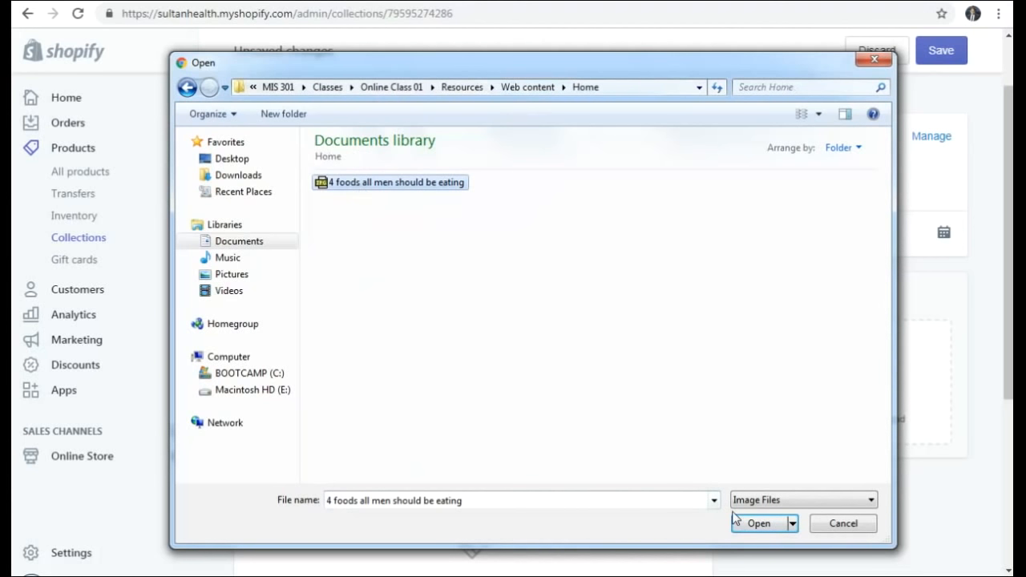
click(757, 522)
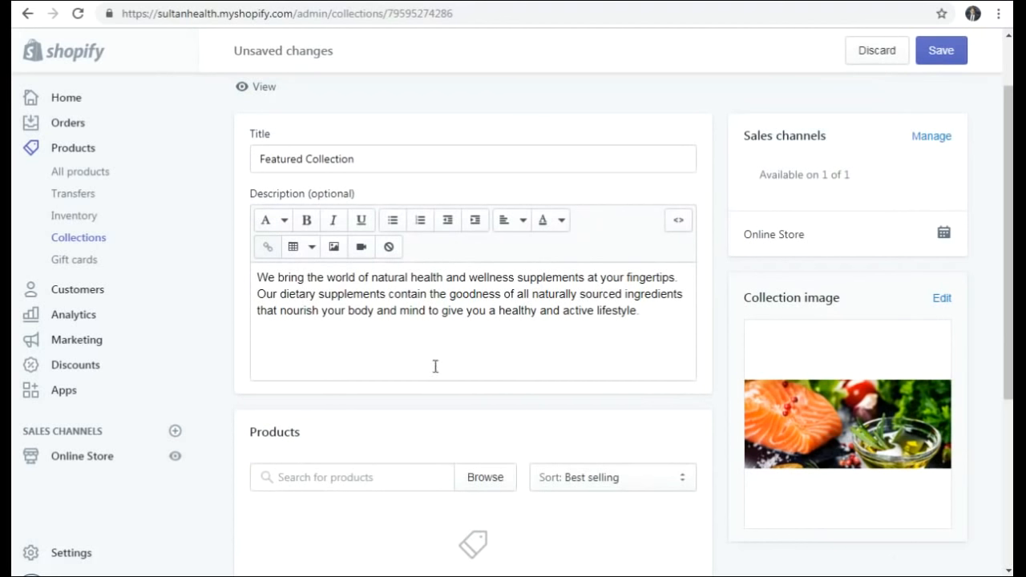
click(947, 62)
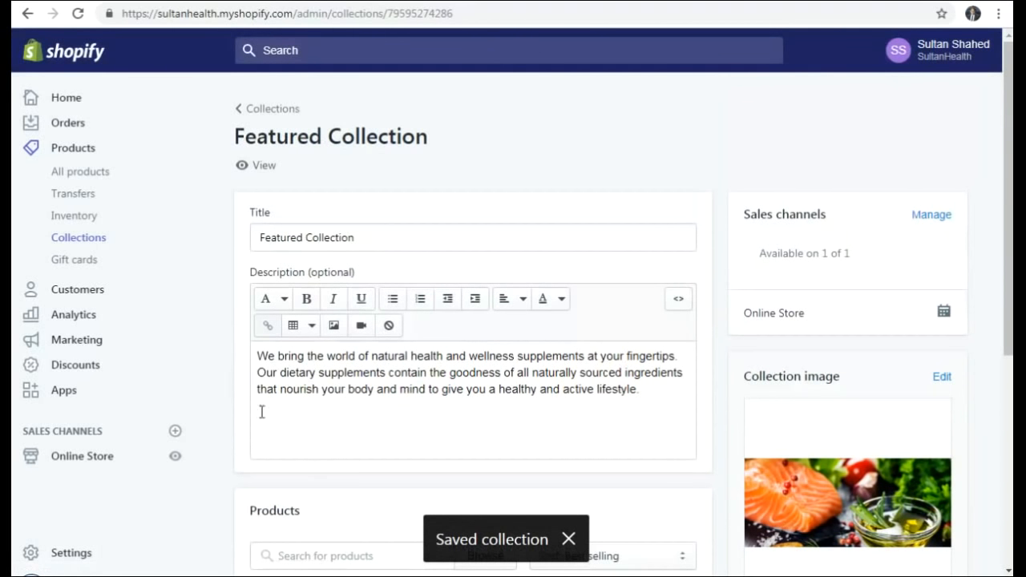
click(273, 110)
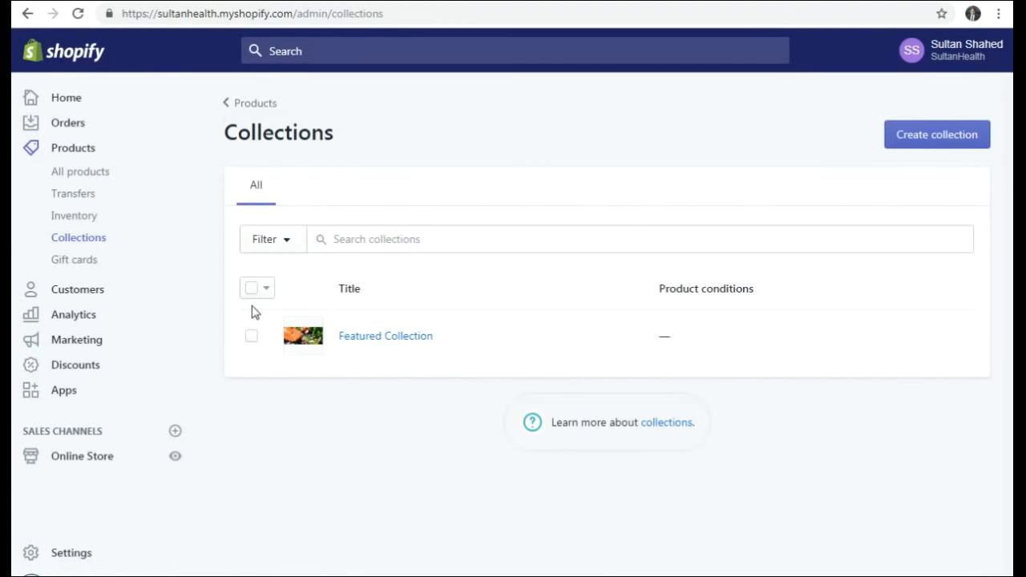
- Create a new collection titled 'Bone & Muscle Health', pasted from the Word notes
click(945, 141)
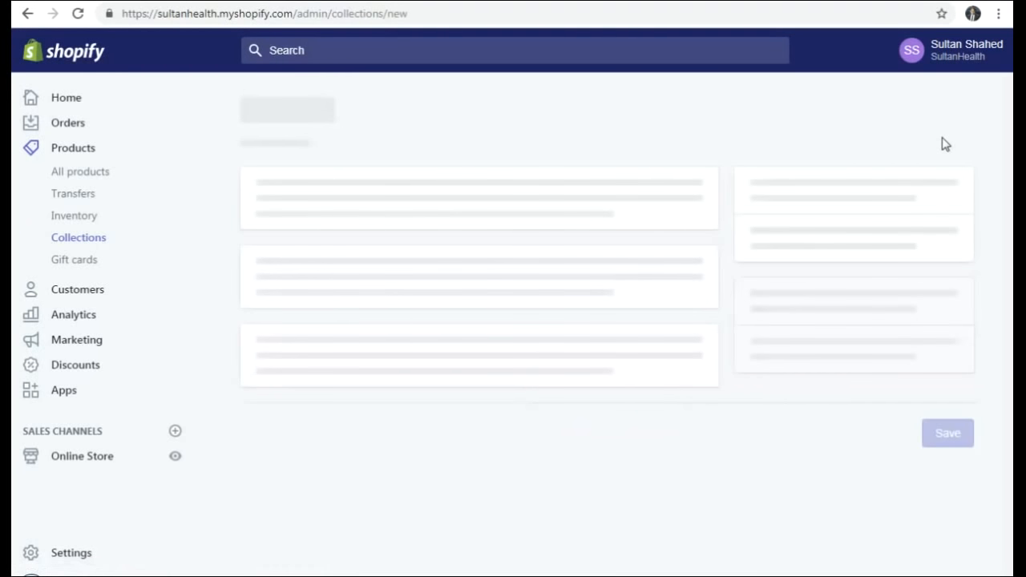
scroll(299, 280, down, 5)
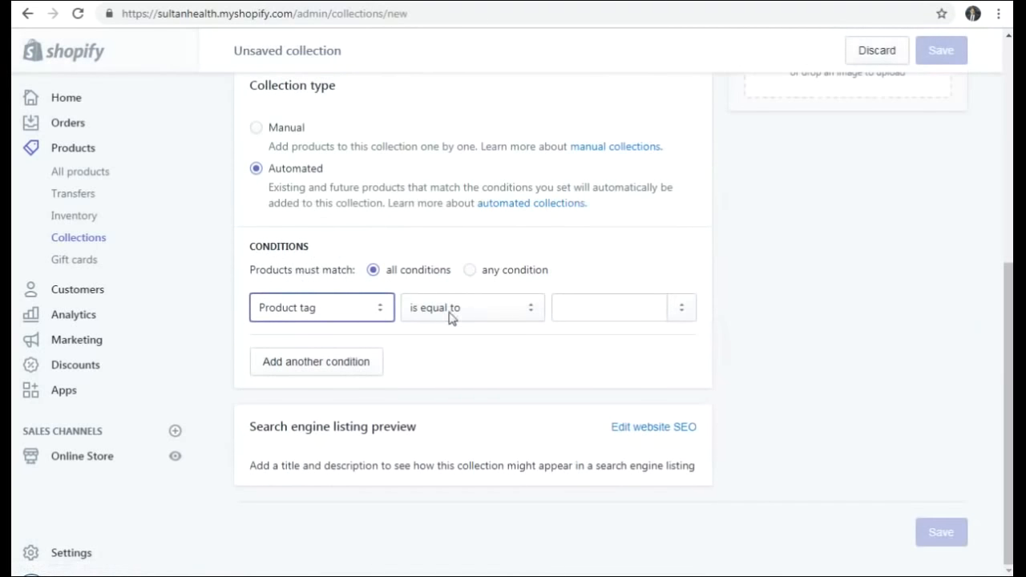
scroll(451, 316, up, 5)
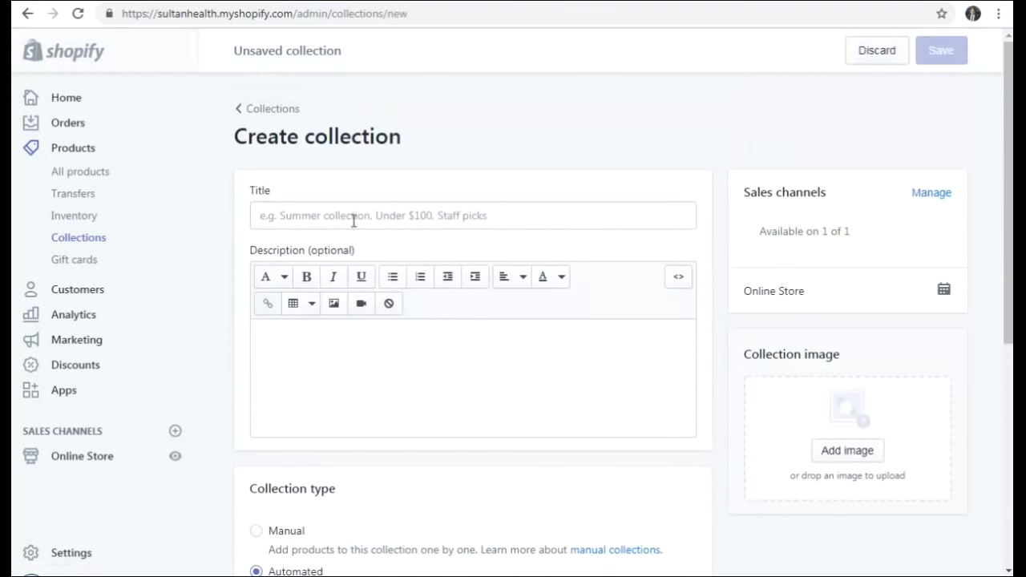
click(353, 218)
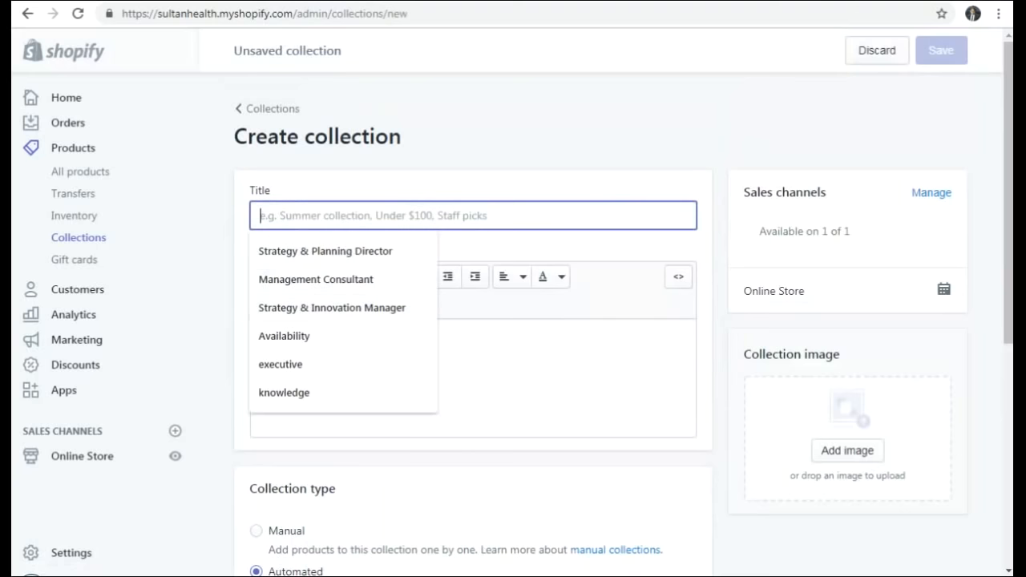
key(alt+Tab)
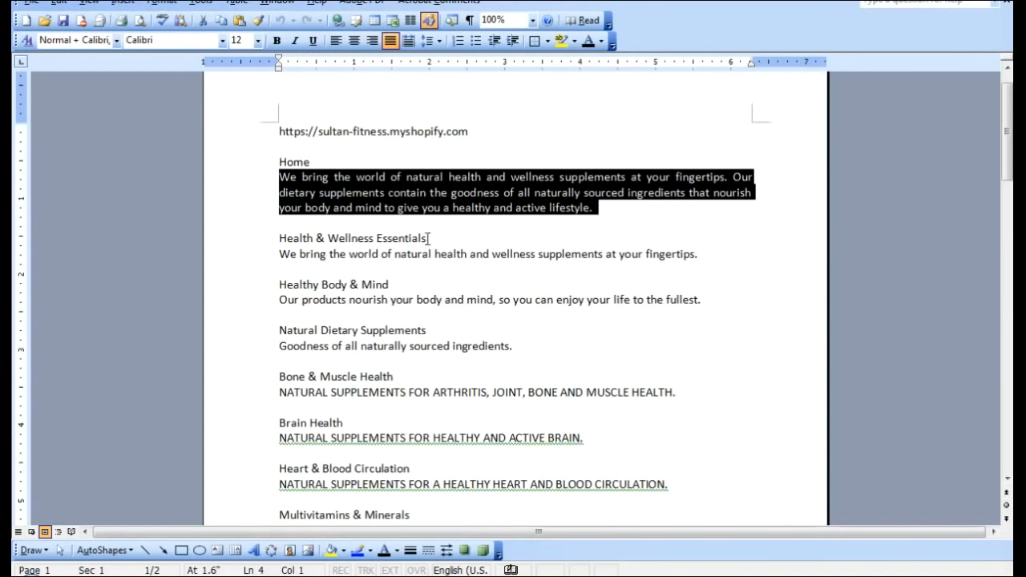
scroll(432, 238, down, 3)
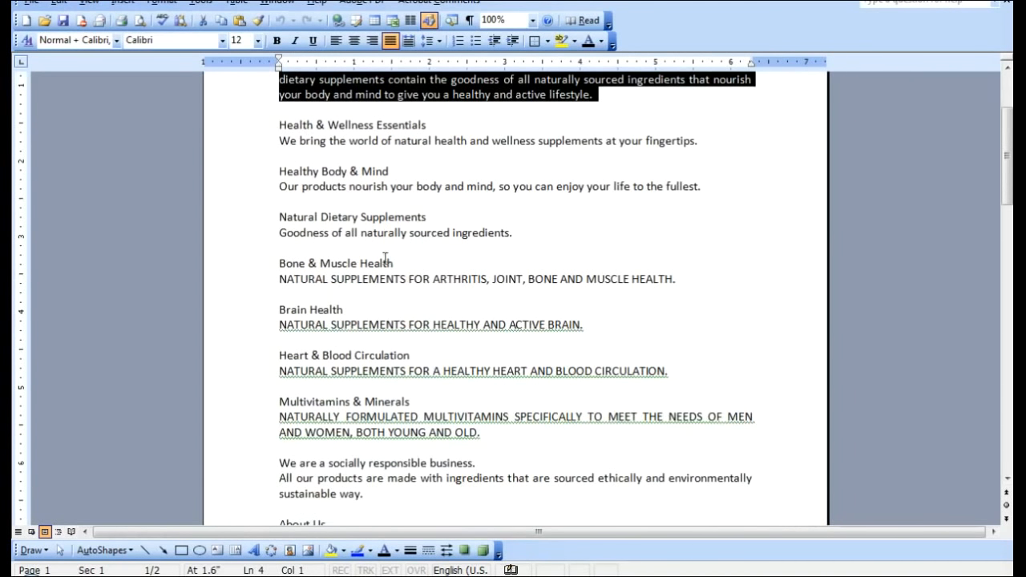
drag(406, 266, 271, 273)
key(ctrl+c)
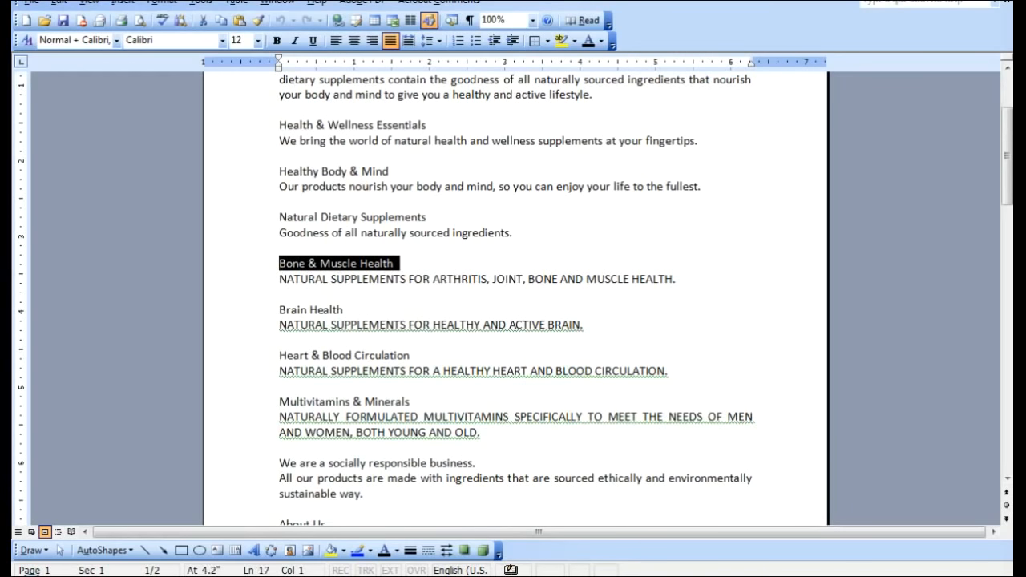
key(alt+Tab)
key(ctrl+v)
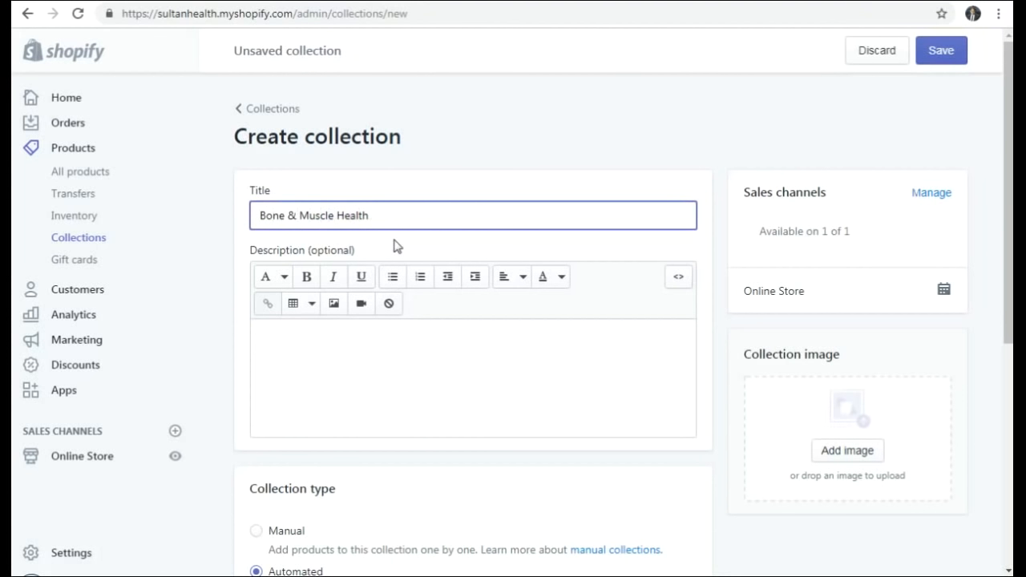
- Paste 'NATURAL SUPPLEMENTS FOR ARTHRITIS, JOINT, BONE AND MUSCLE HEALTH.' from Word into the description
click(312, 396)
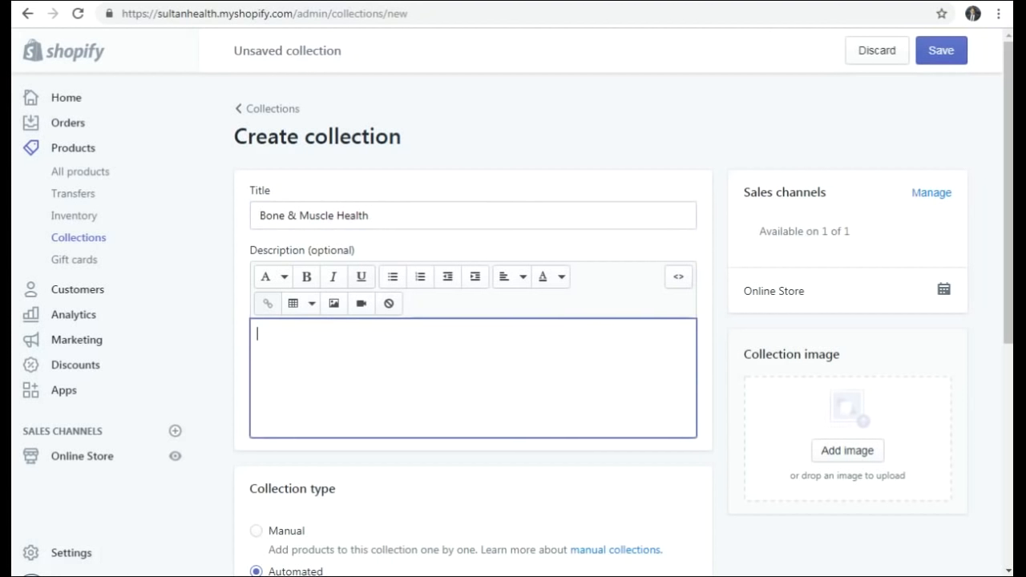
key(alt+Tab)
mouse_move(279, 279)
mouse_down()
mouse_move(591, 305)
mouse_move(681, 283)
mouse_up()
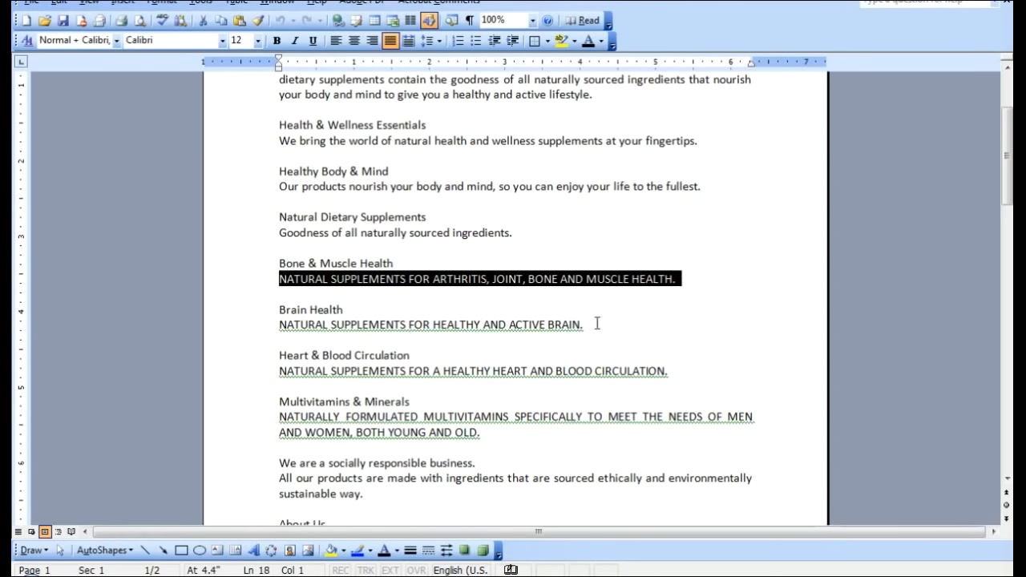
key(ctrl+c)
key(alt+Tab)
key(ctrl+v)
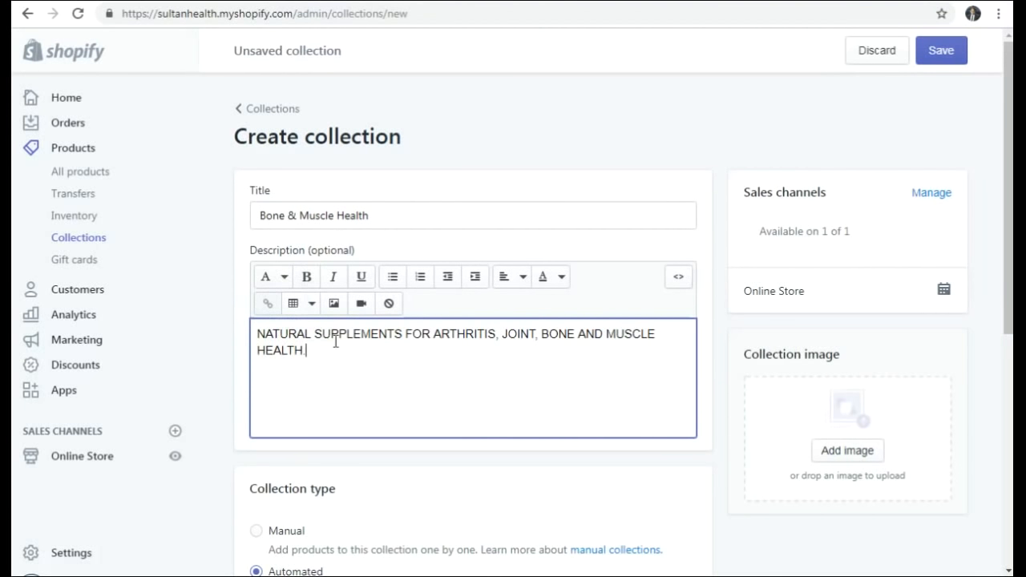
- Format the description as Heading 2, briefly trying Heading 1 first
drag(331, 347, 213, 332)
click(285, 278)
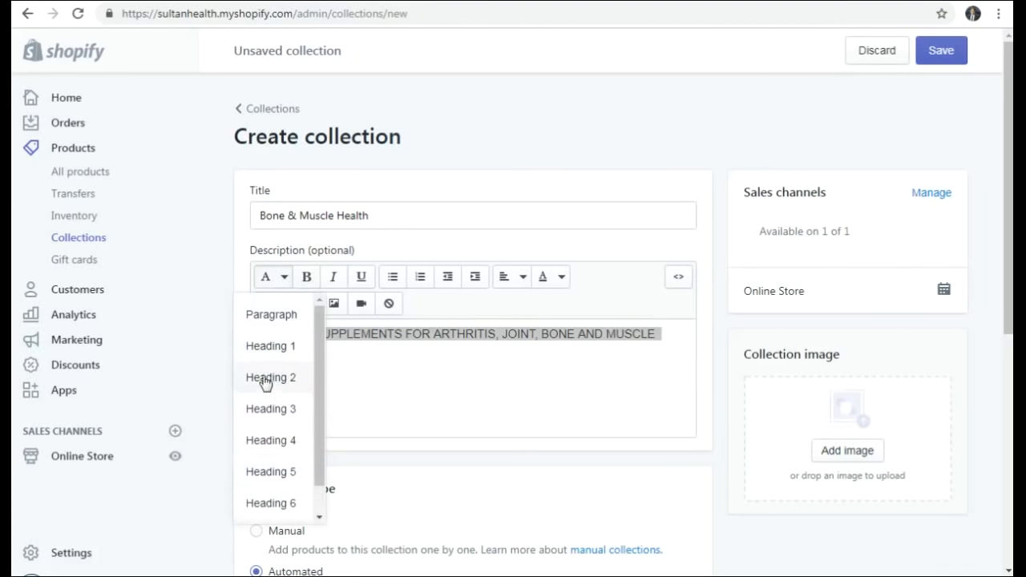
click(266, 380)
click(531, 361)
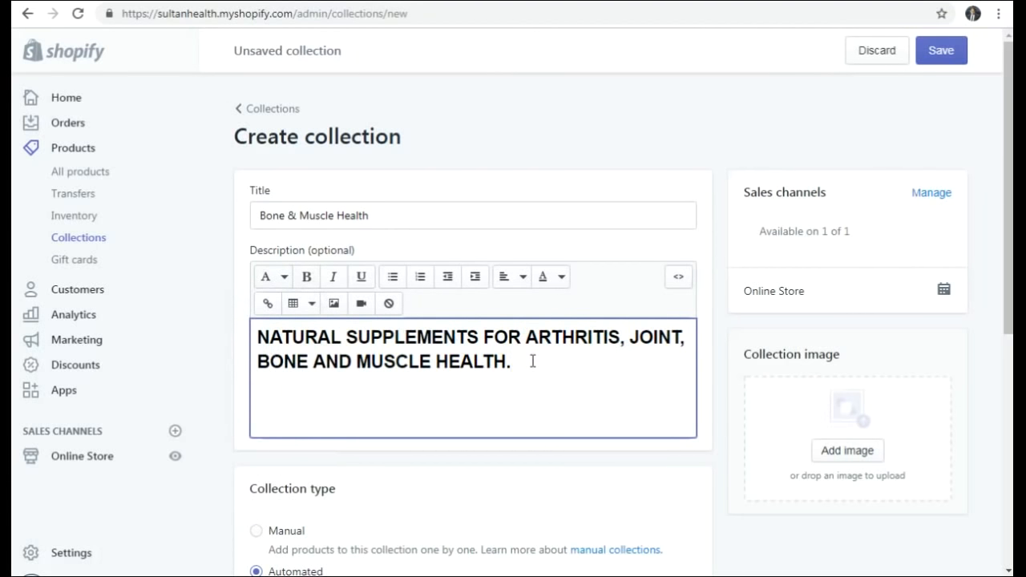
drag(518, 375, 147, 313)
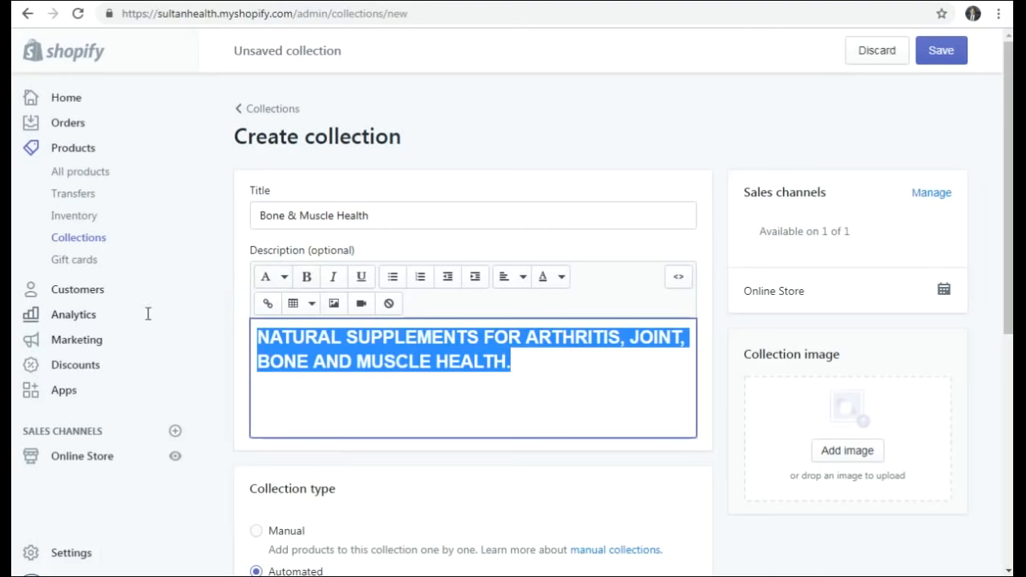
click(272, 284)
click(273, 353)
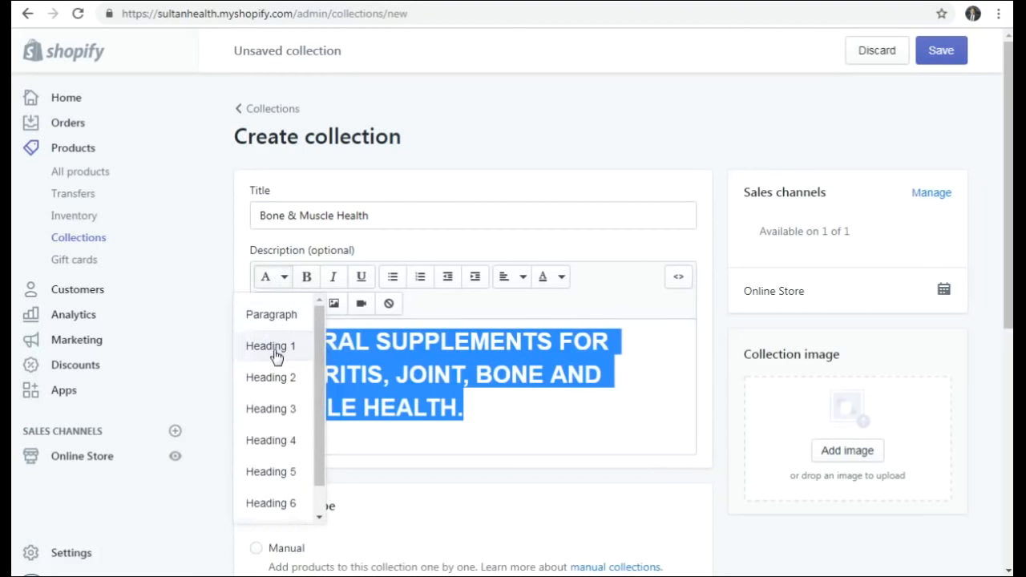
click(269, 278)
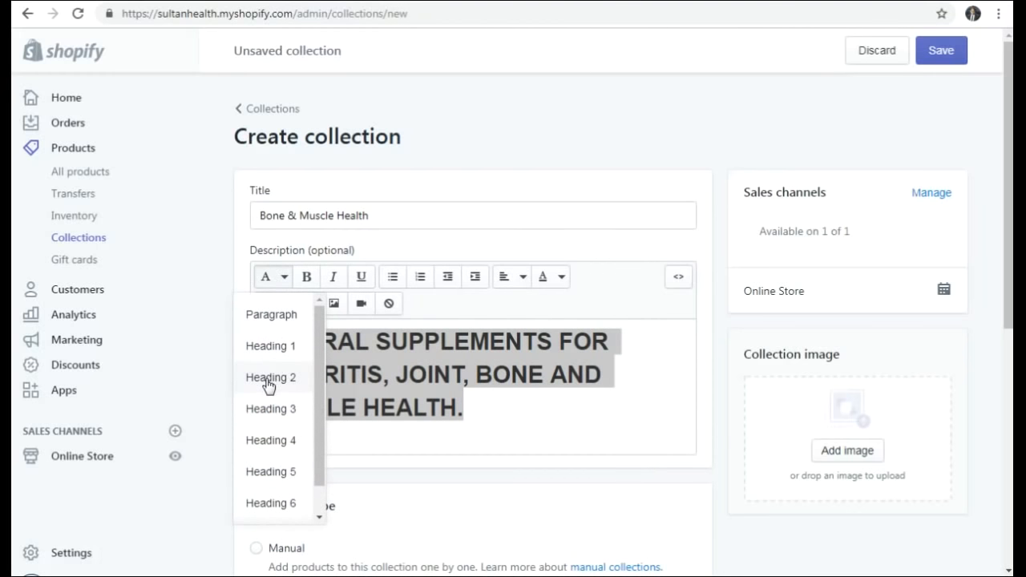
click(268, 378)
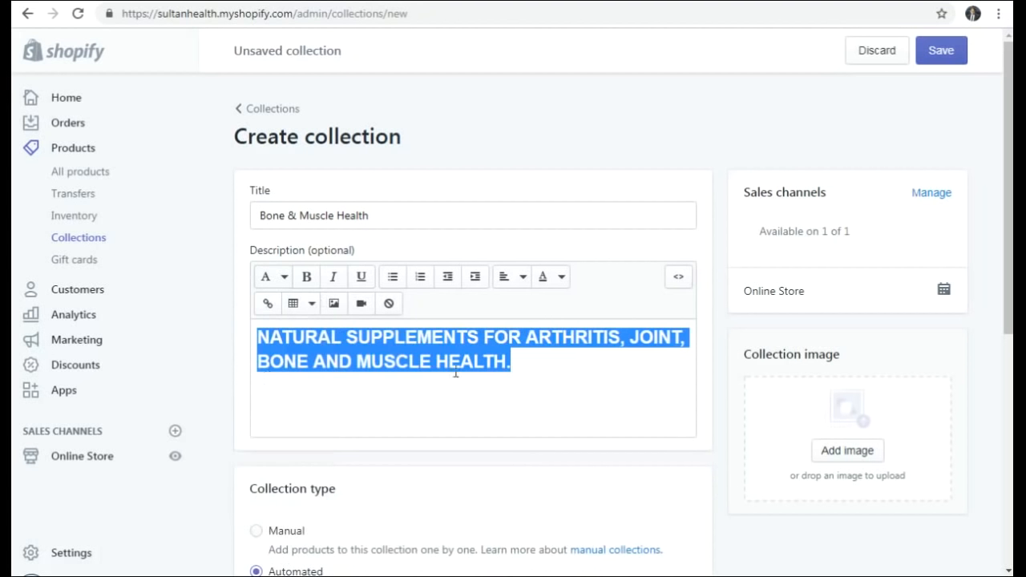
click(539, 365)
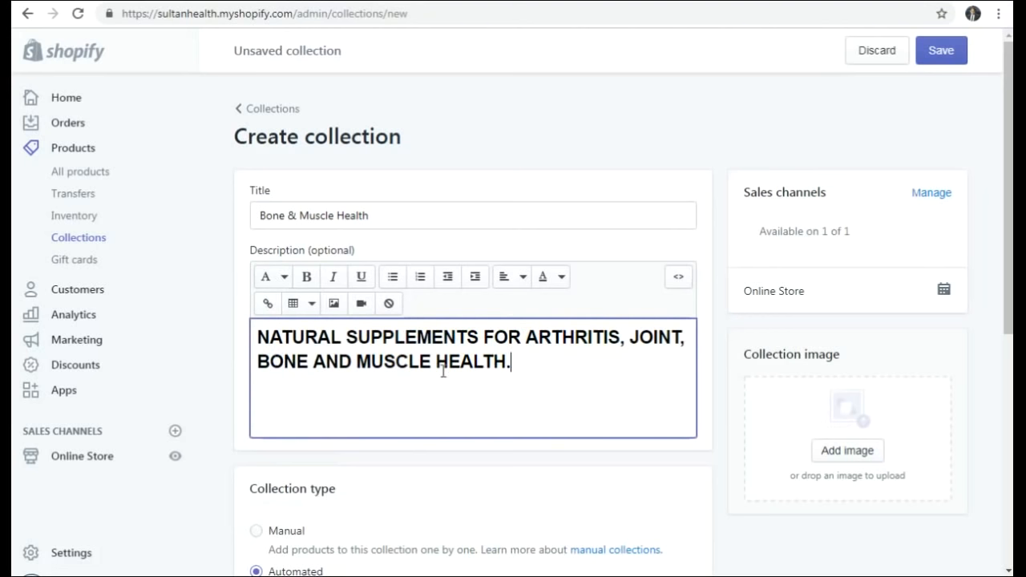
scroll(866, 353, down, 2)
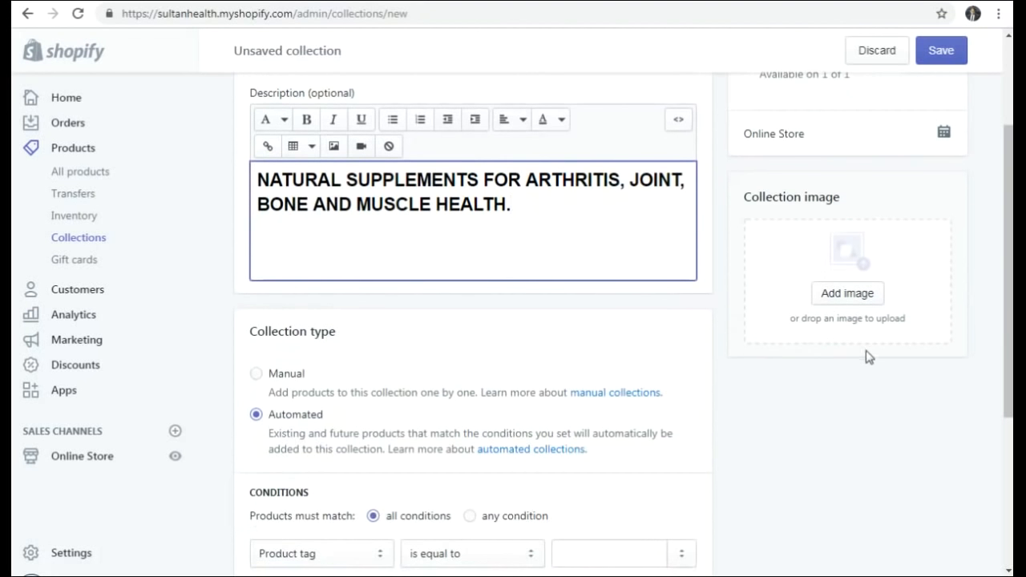
- Upload the Joint Formula Advanced photo from Web content > Bone & Muscle as the collection image
click(858, 299)
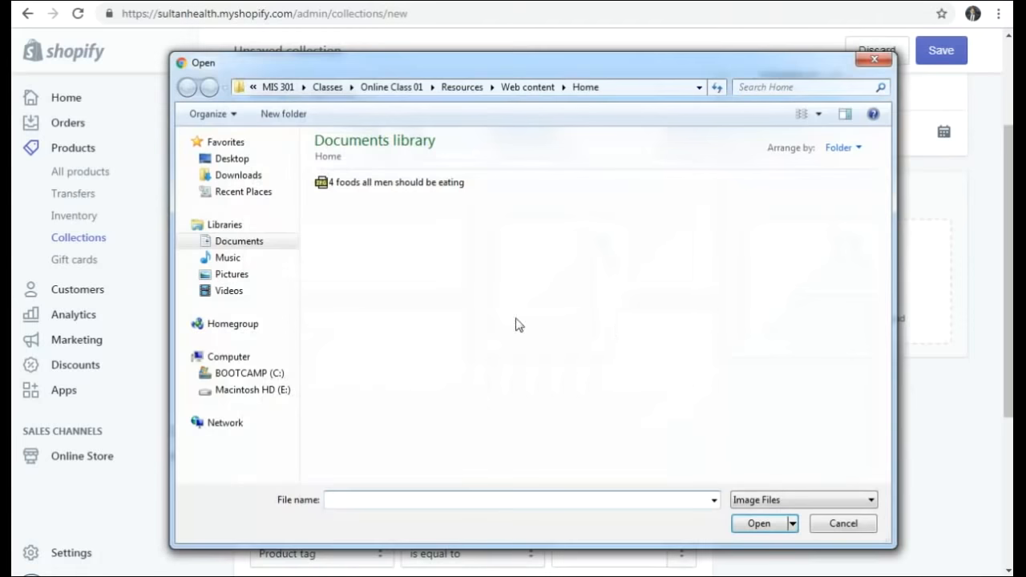
click(518, 88)
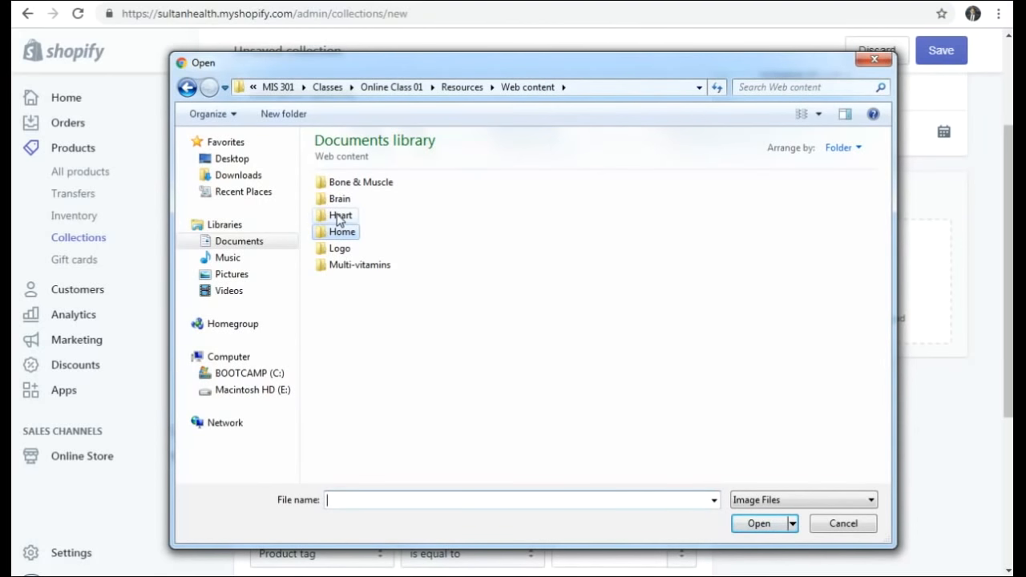
double_click(345, 182)
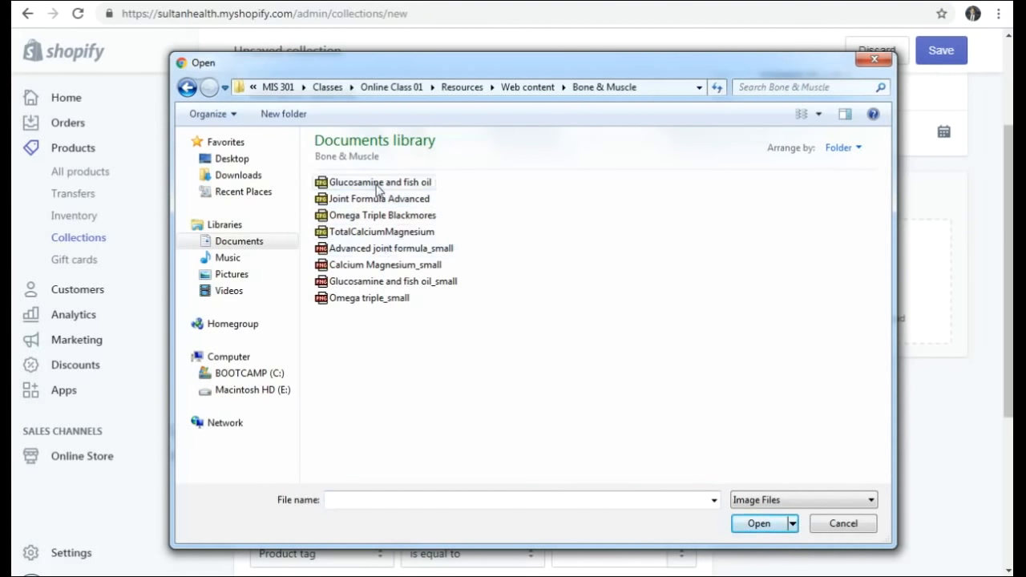
click(377, 185)
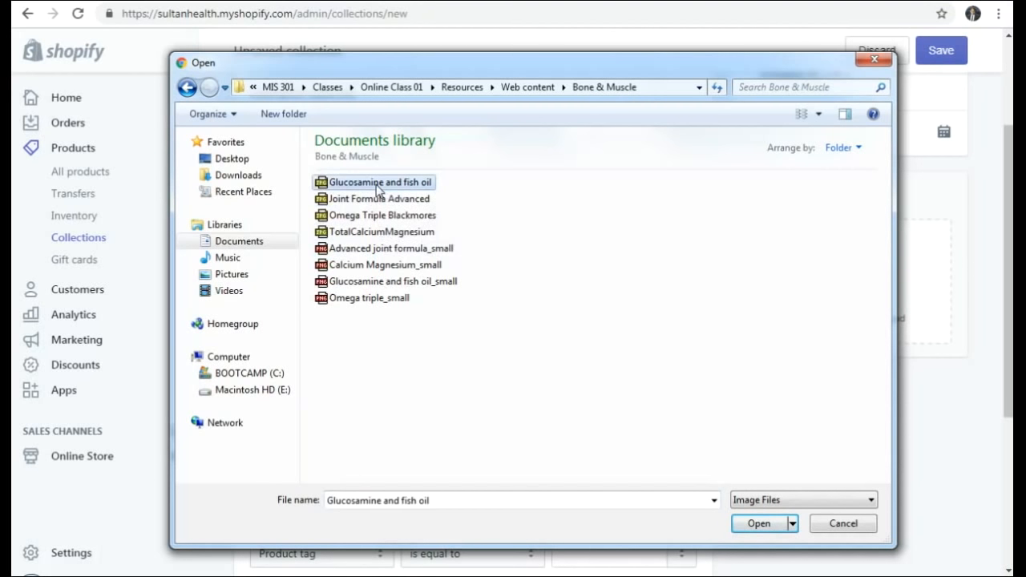
click(818, 114)
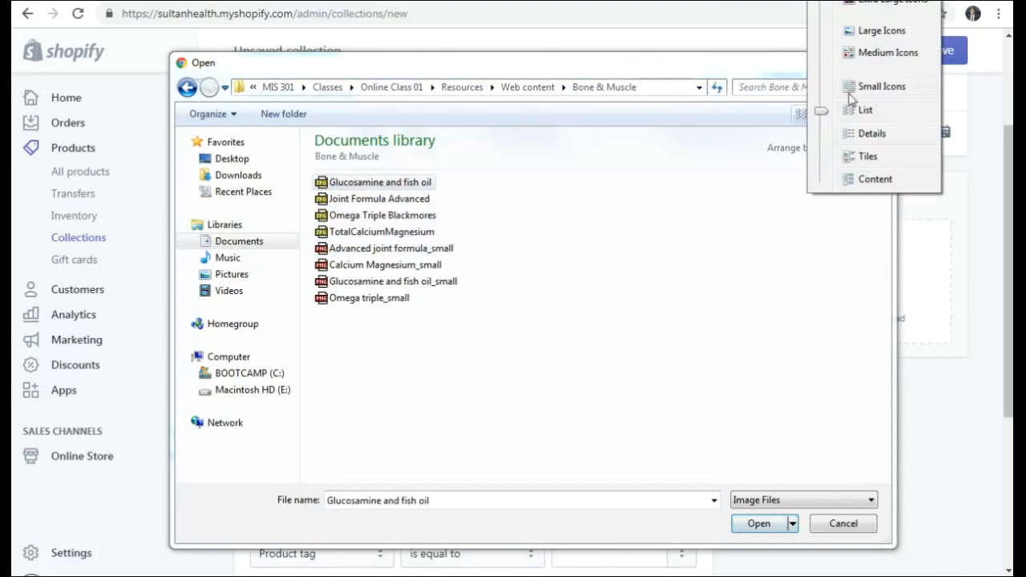
click(877, 32)
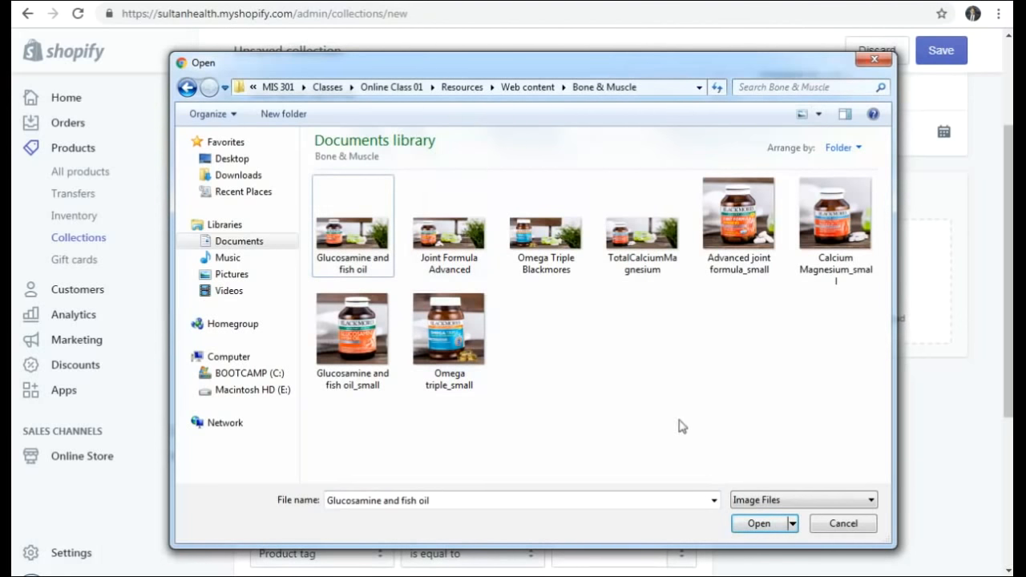
click(364, 242)
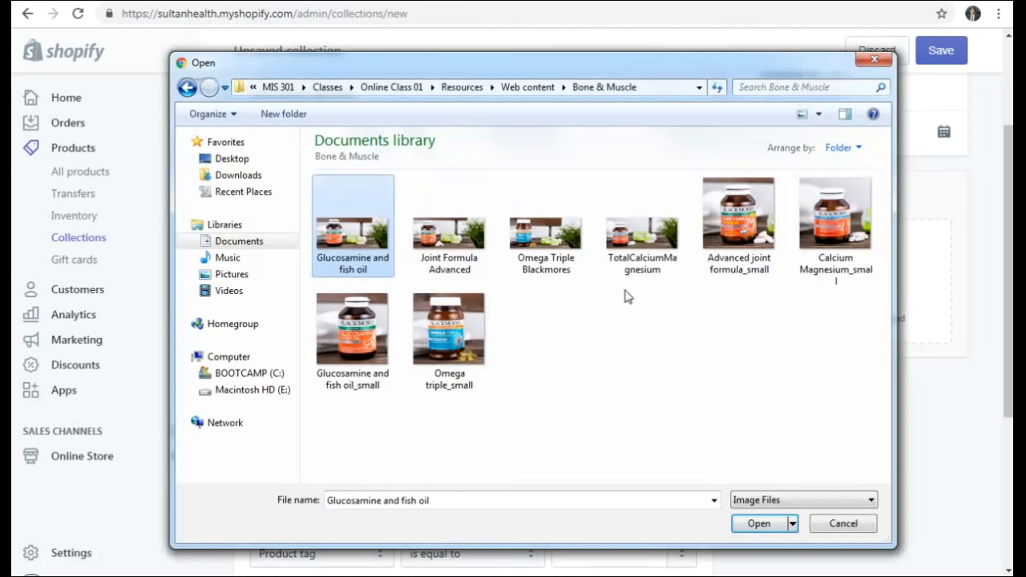
click(451, 240)
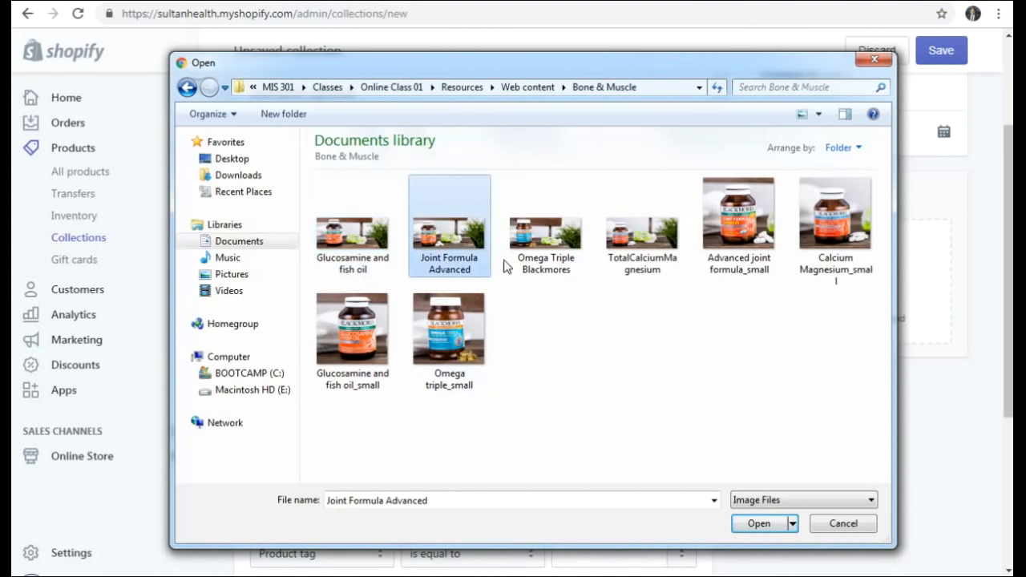
click(759, 524)
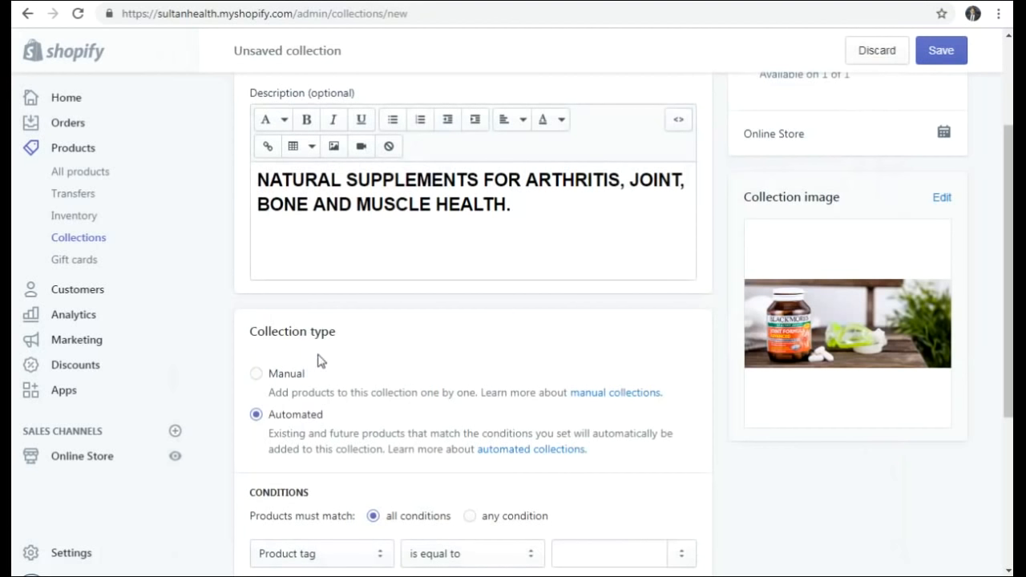
- Review the Automated conditions, then set Bone & Muscle Health's collection type back to Manual
scroll(317, 360, down, 2)
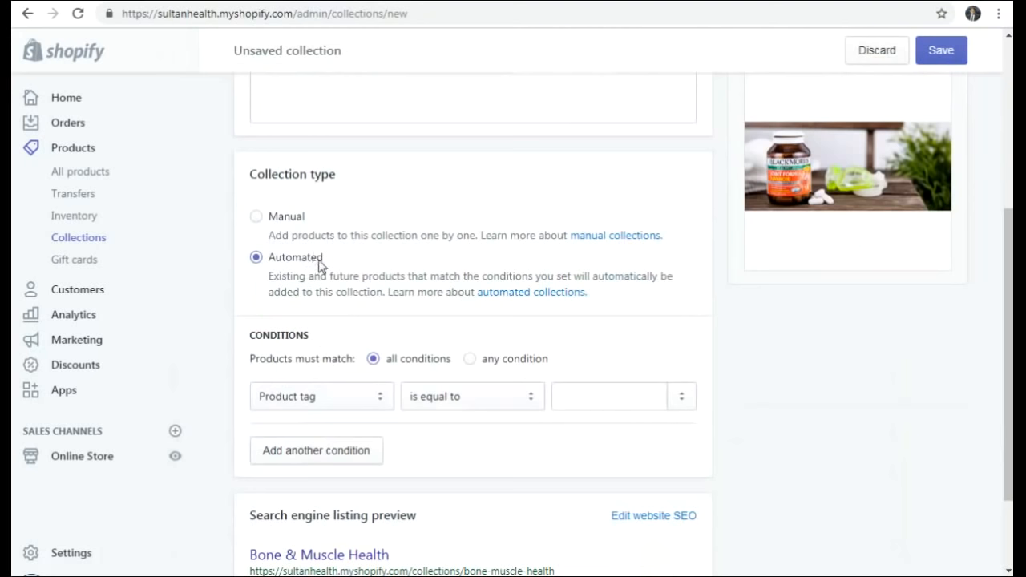
scroll(344, 234, up, 4)
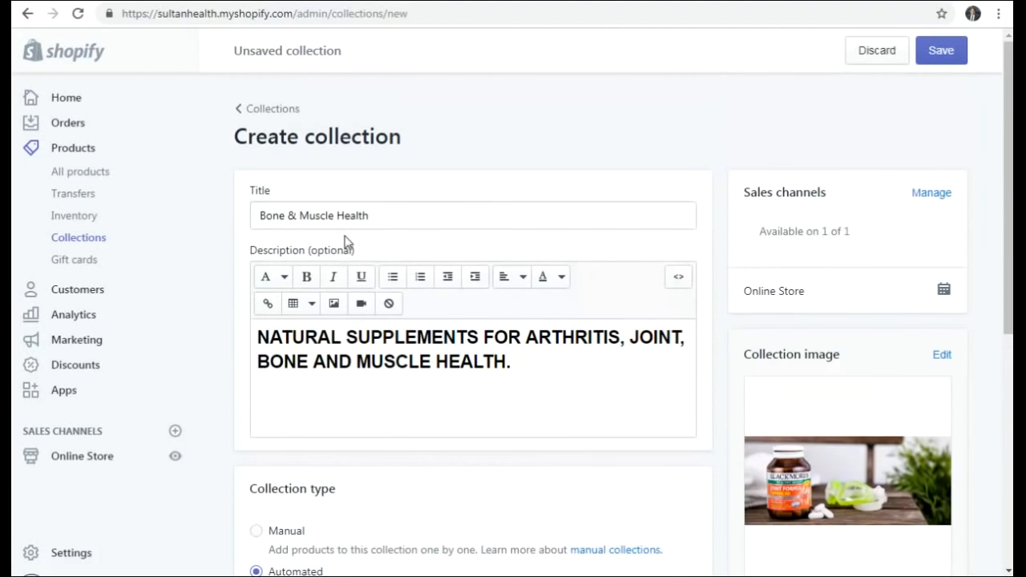
scroll(344, 241, down, 3)
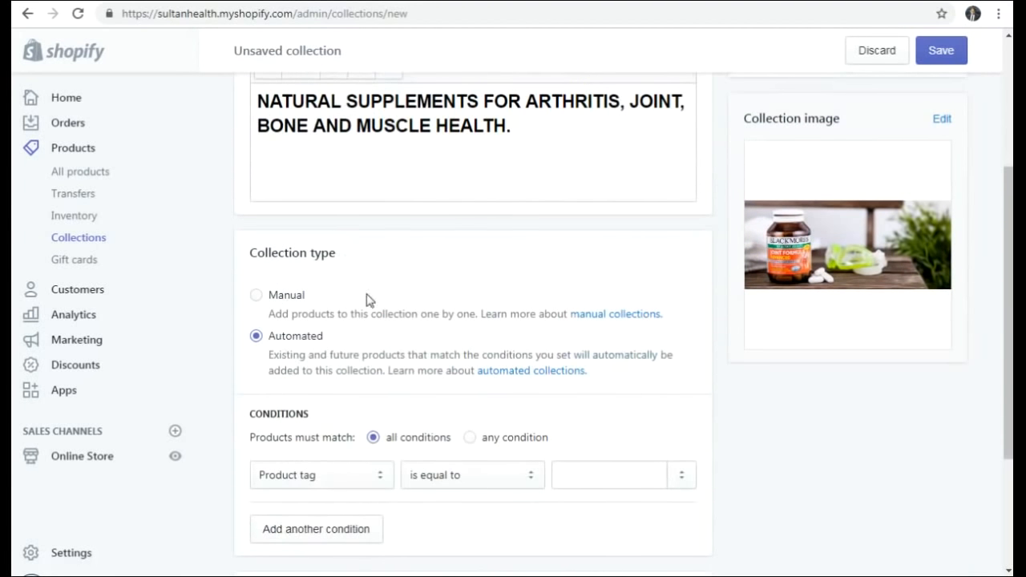
scroll(368, 299, down, 2)
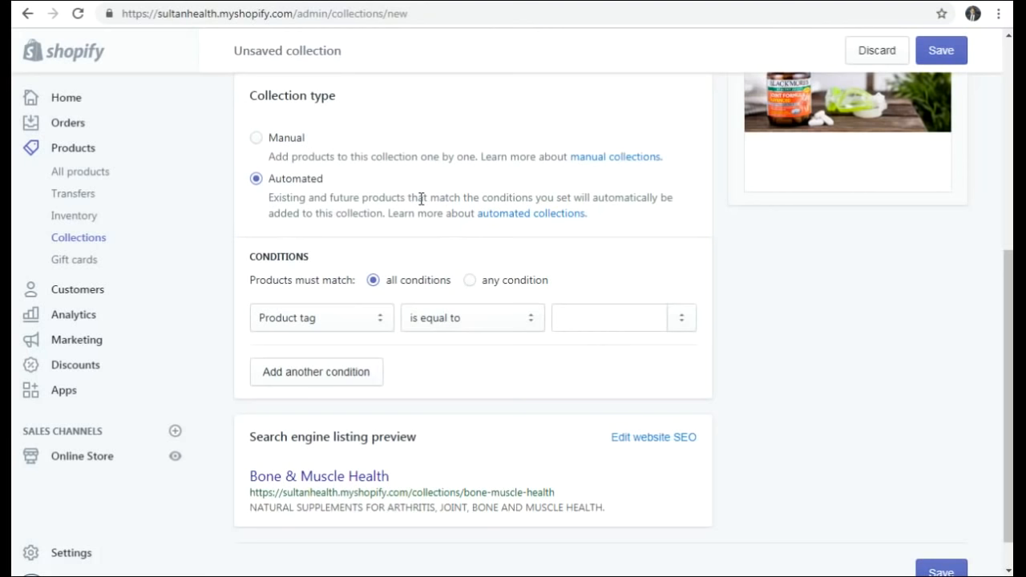
click(255, 139)
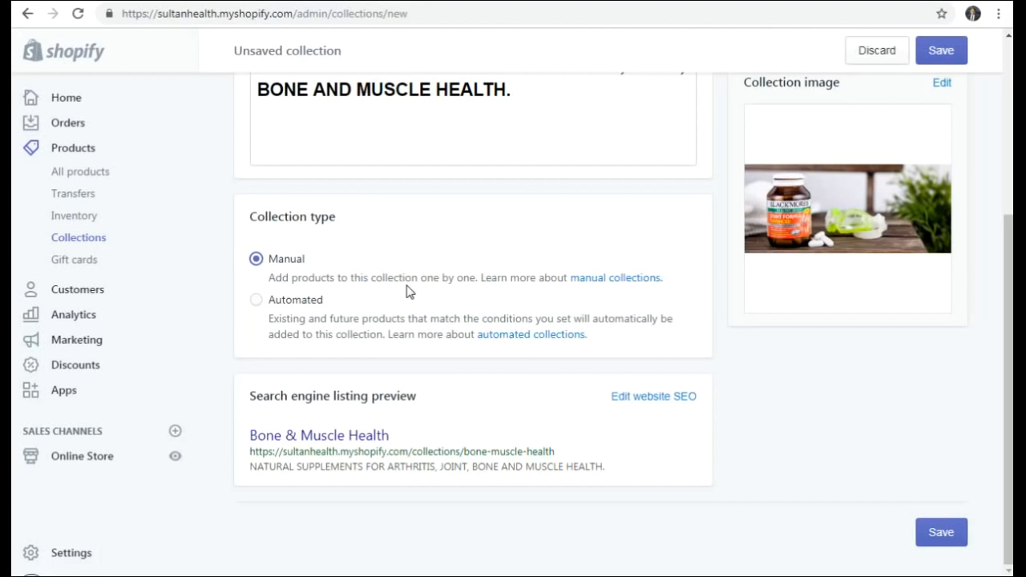
click(255, 299)
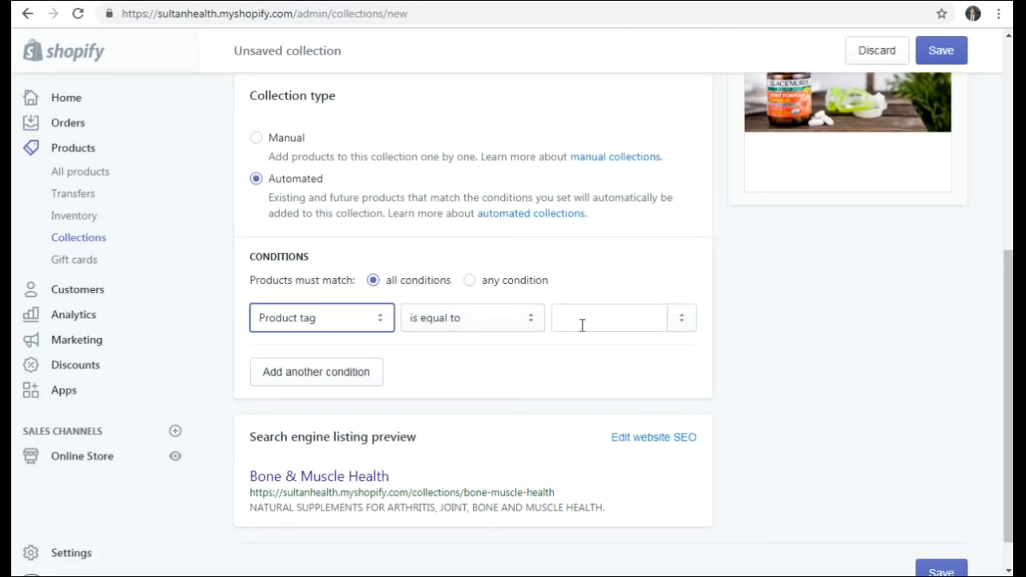
scroll(454, 252, up, 1)
click(255, 218)
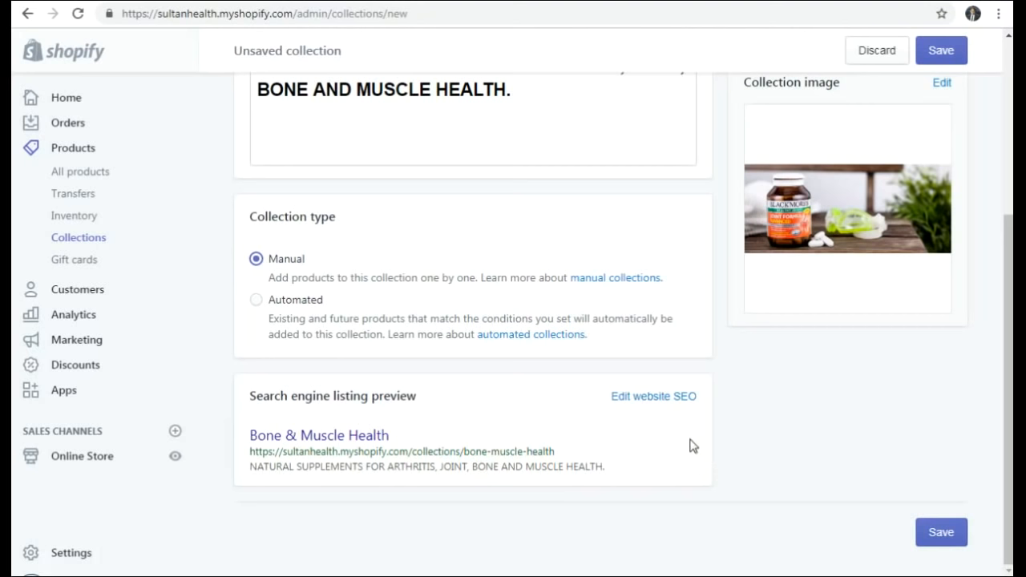
scroll(699, 458, up, 4)
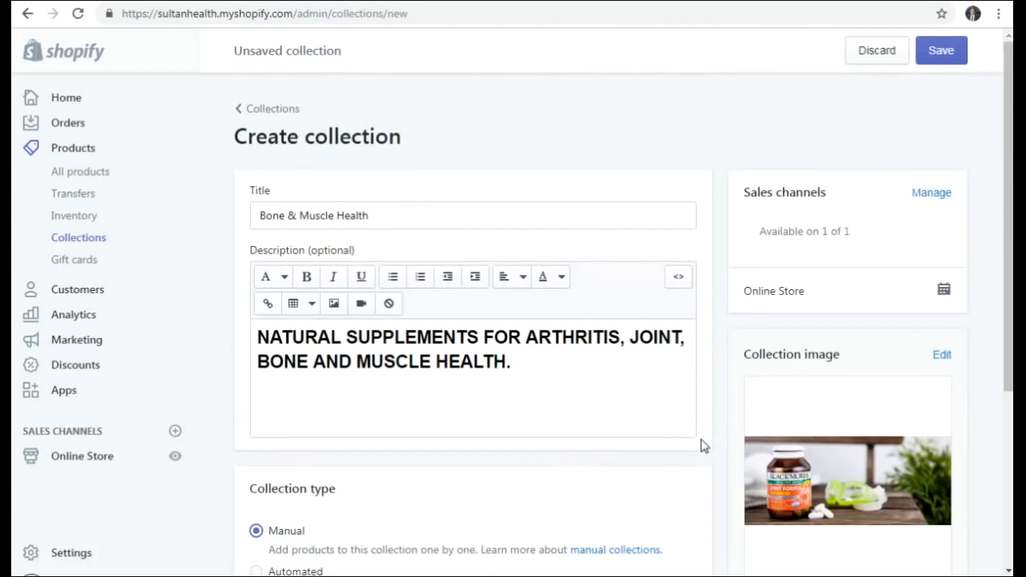
- Save Bone & Muscle Health, confirm all five collections are listed, and start a new product
click(943, 51)
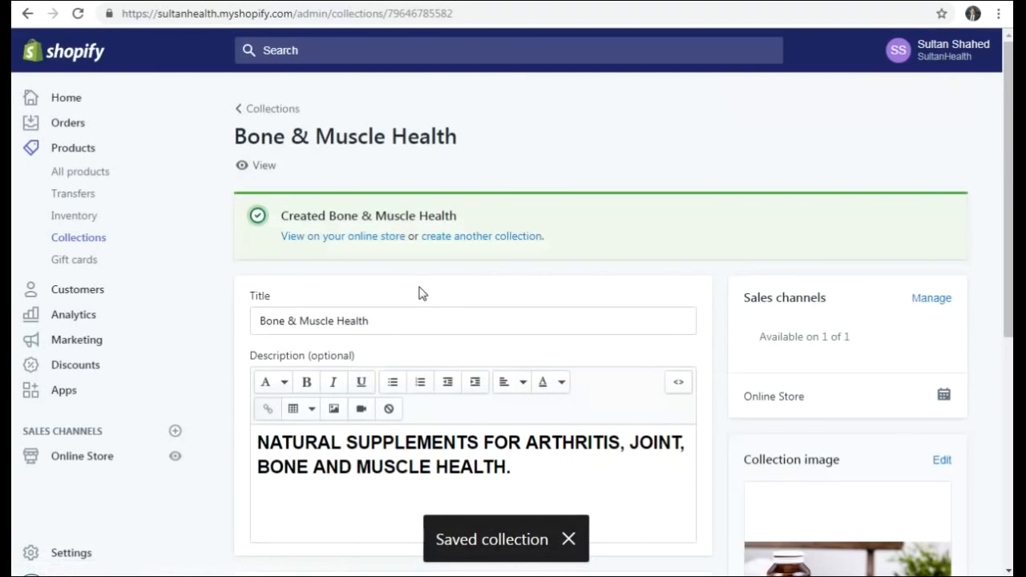
click(281, 110)
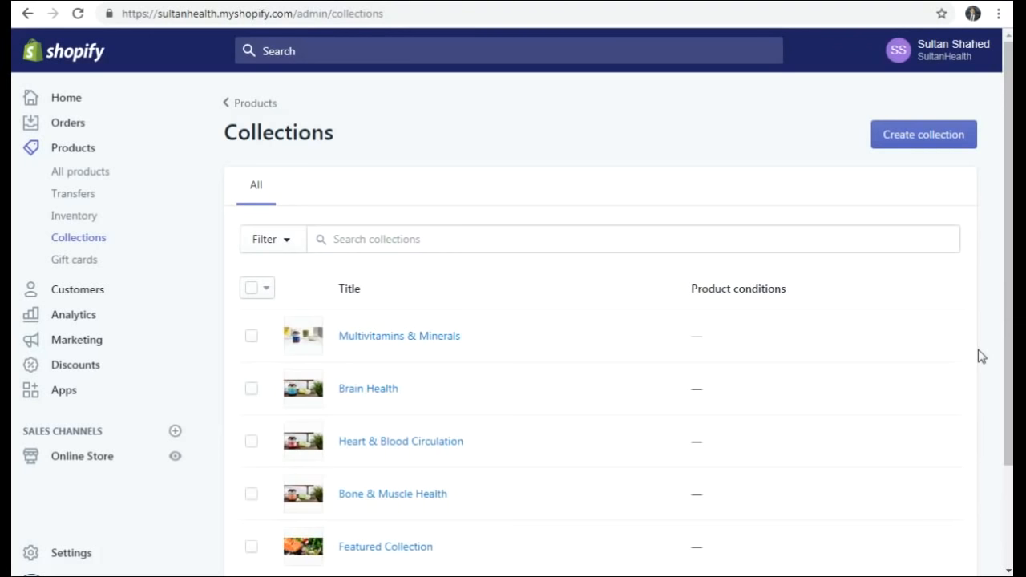
scroll(1000, 355, down, 1)
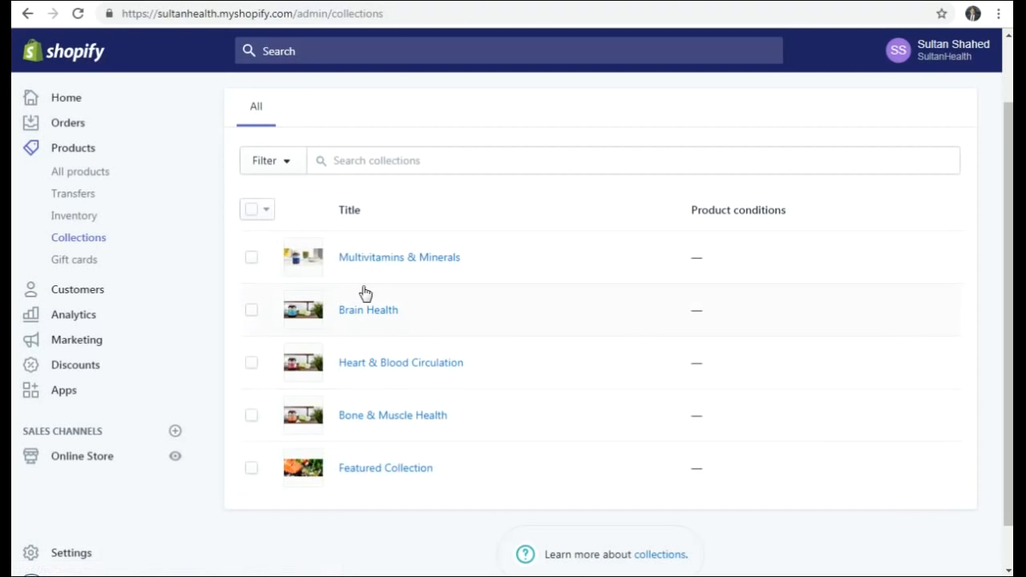
click(83, 150)
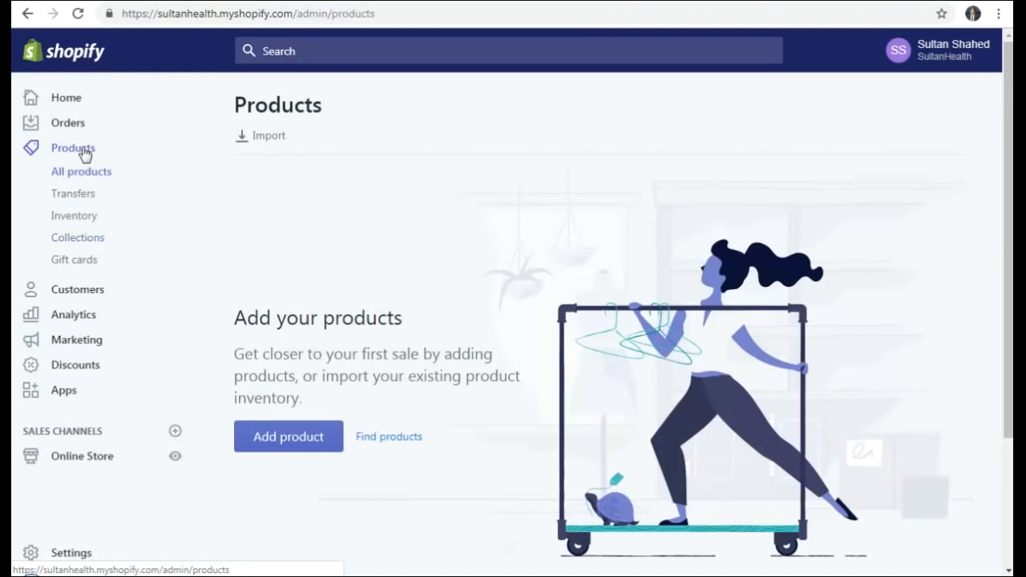
click(291, 439)
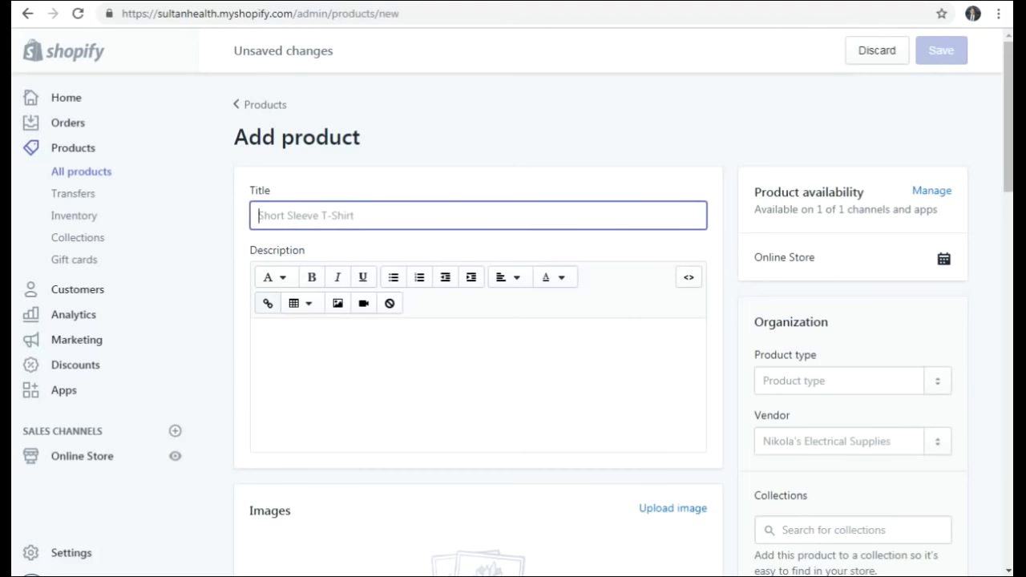
- Select the Bone & Muscle Health heading in Word, then show the Blackmores joint, bone & muscle products page
key(alt+Tab)
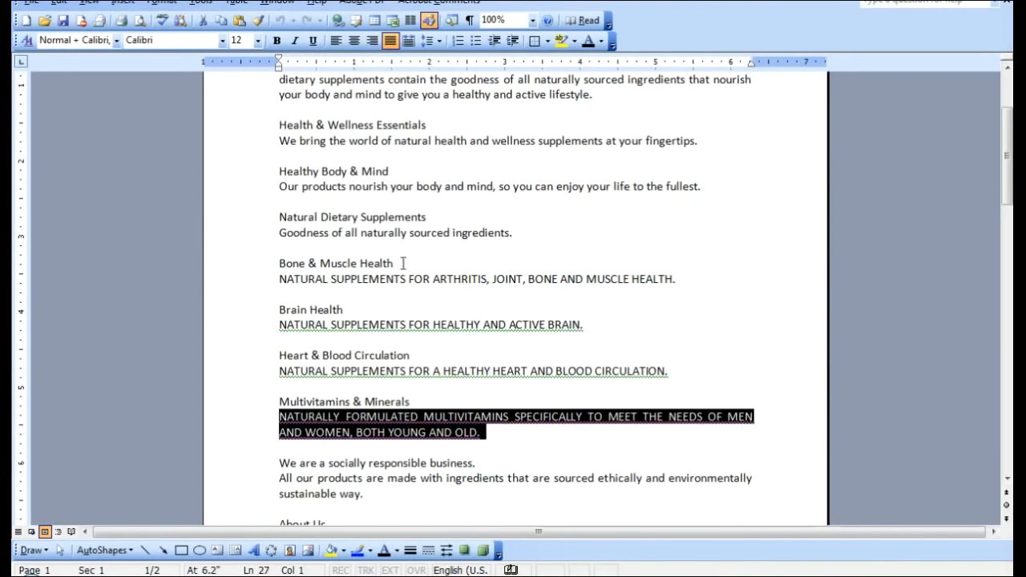
drag(404, 262, 295, 260)
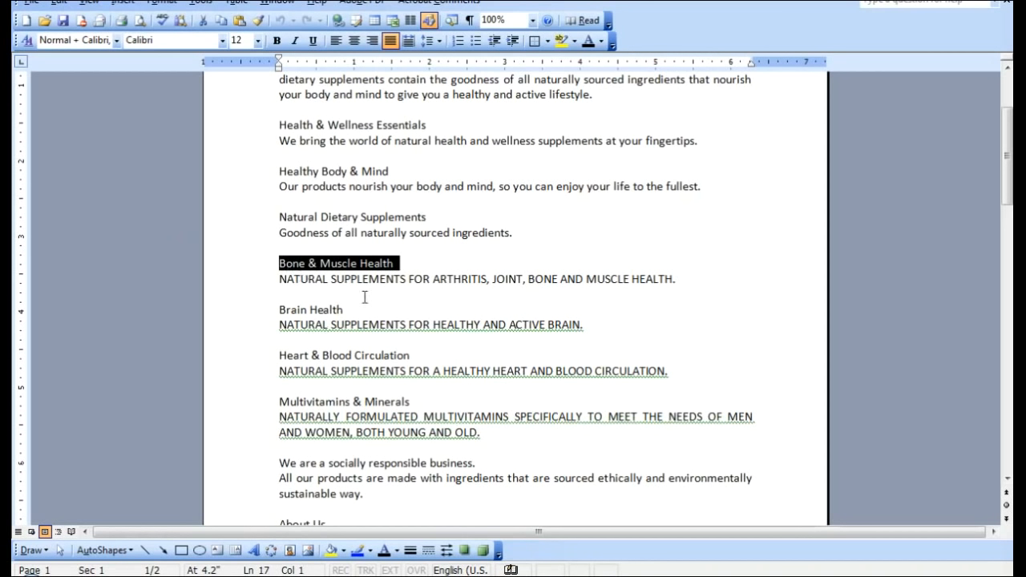
key(alt+Tab)
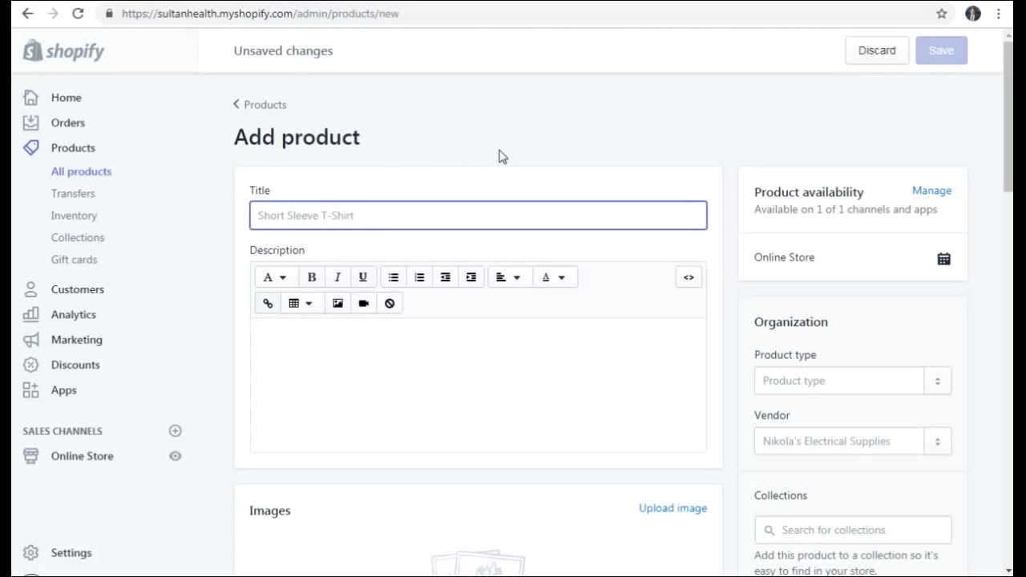
click(654, 0)
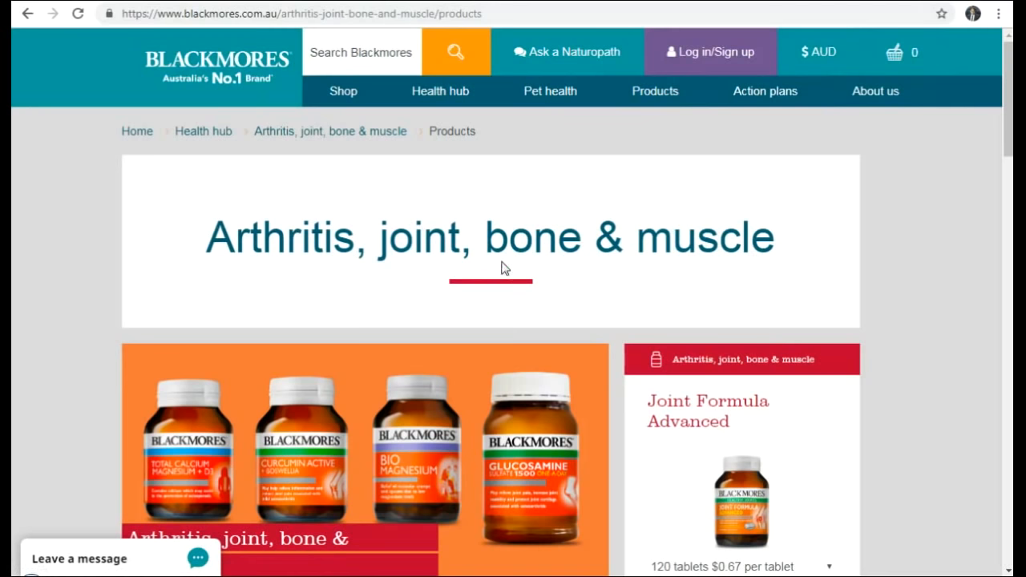
- Open the Joint Formula Advanced product page from the Blackmores list in a new tab
scroll(505, 268, down, 3)
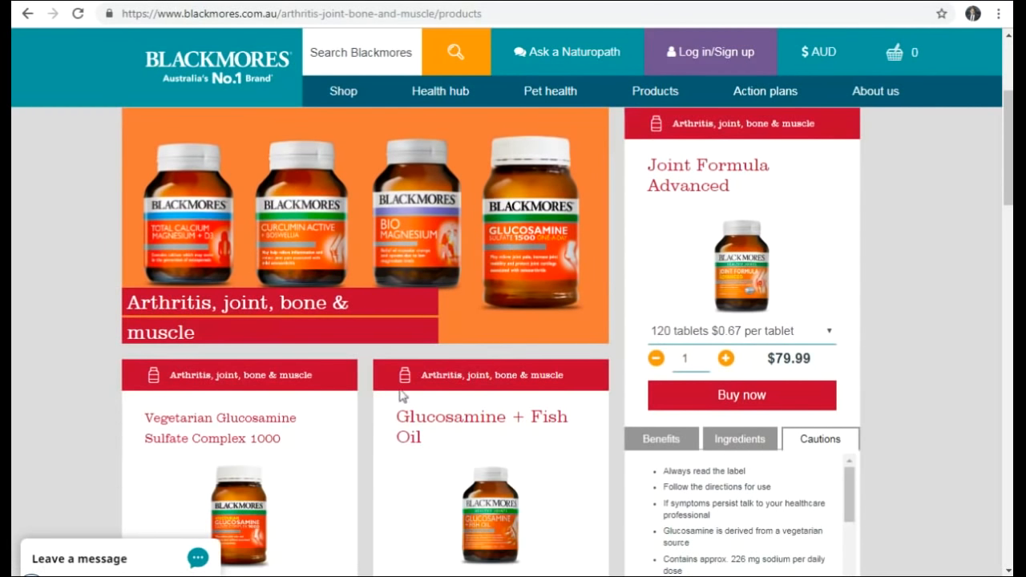
scroll(417, 313, up, 3)
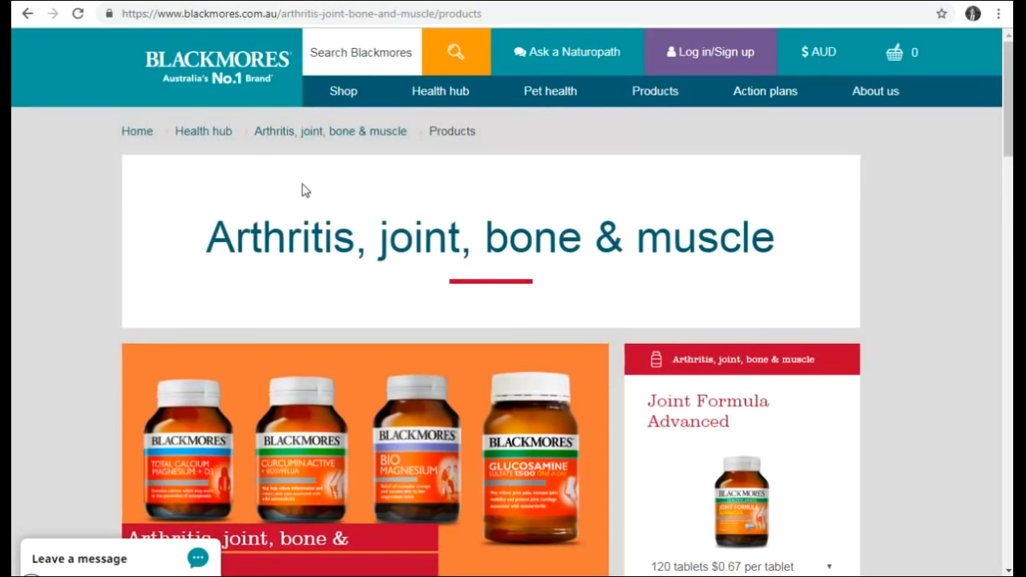
scroll(503, 218, down, 3)
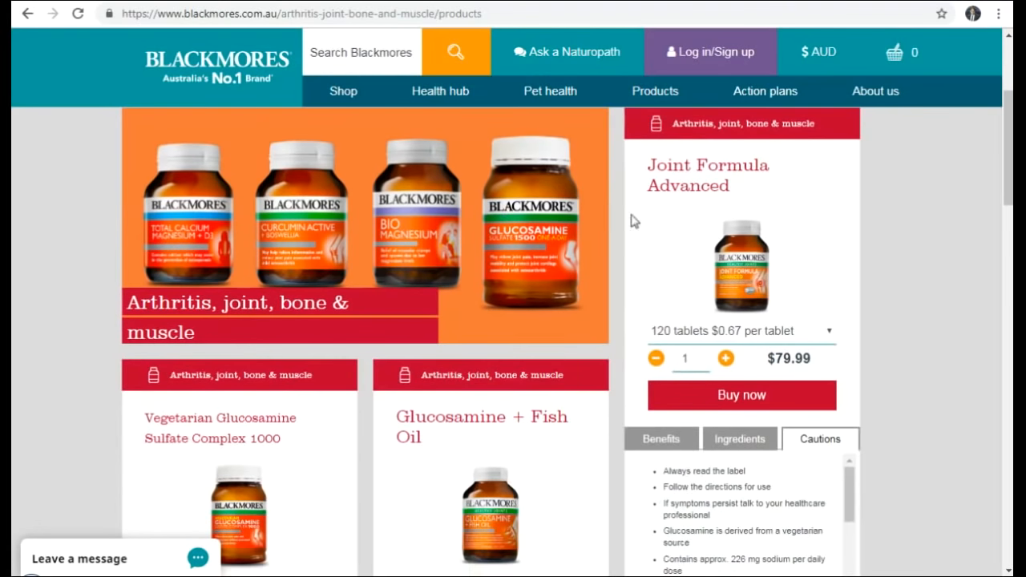
right_click(696, 178)
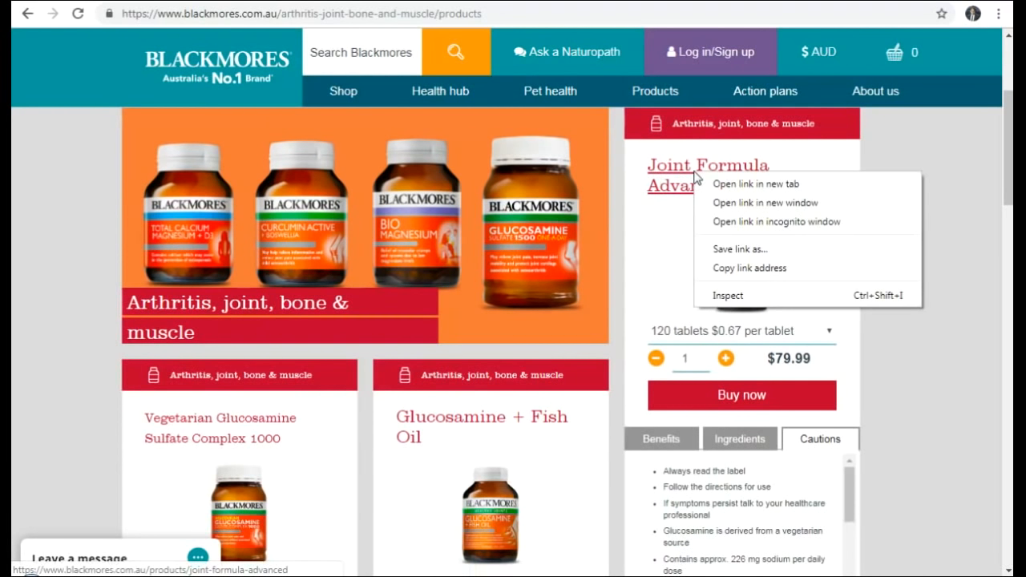
click(722, 119)
click(748, 1)
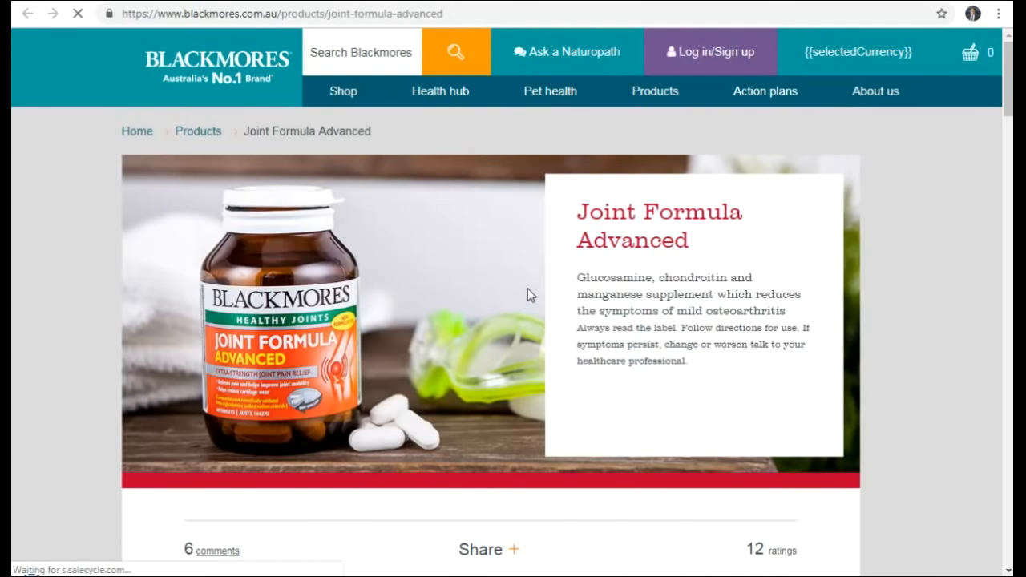
- Copy the Joint Formula Advanced name into the new product's Title
drag(691, 241, 578, 210)
key(ctrl+c)
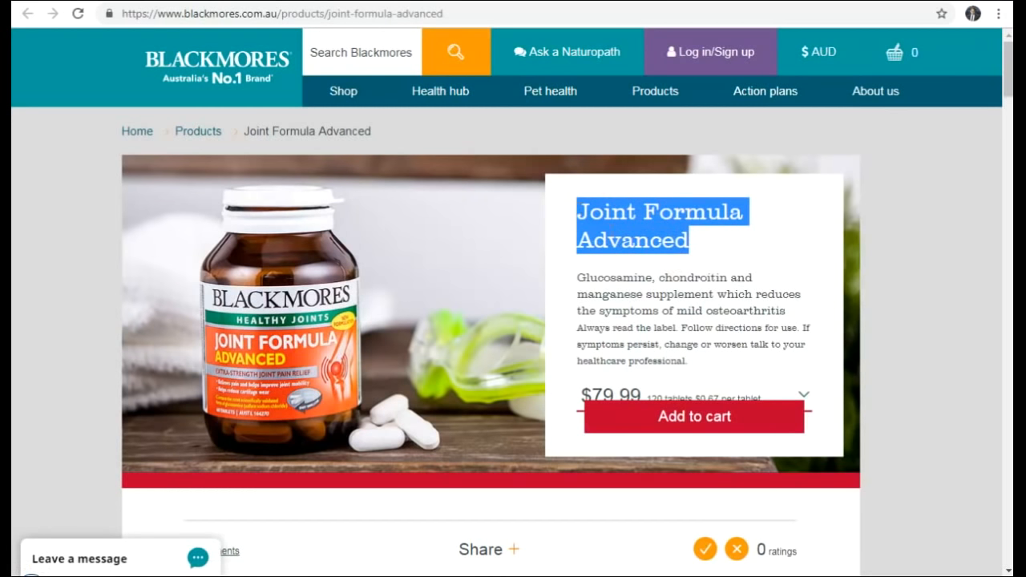
key(alt+Tab)
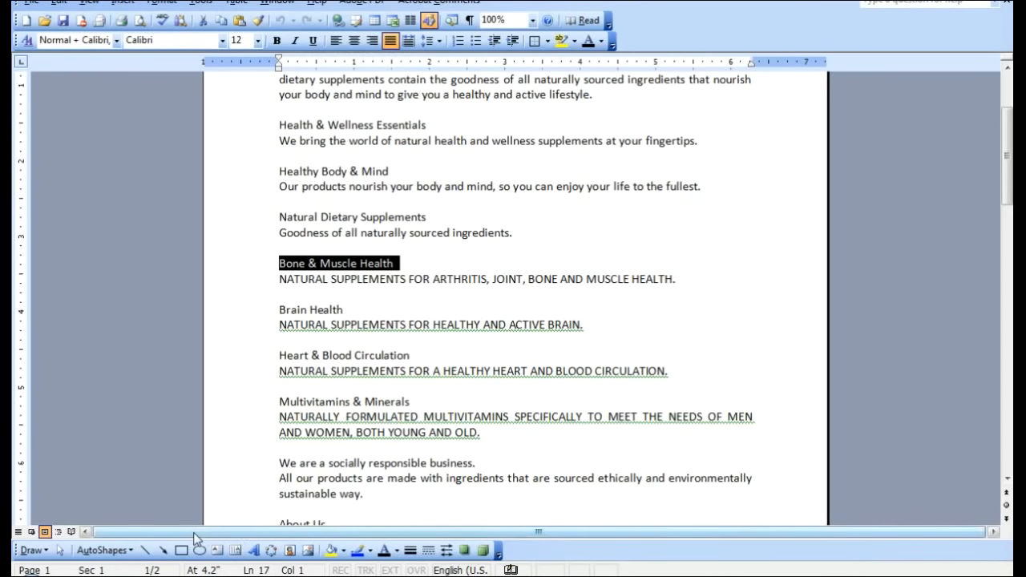
key(alt+Tab)
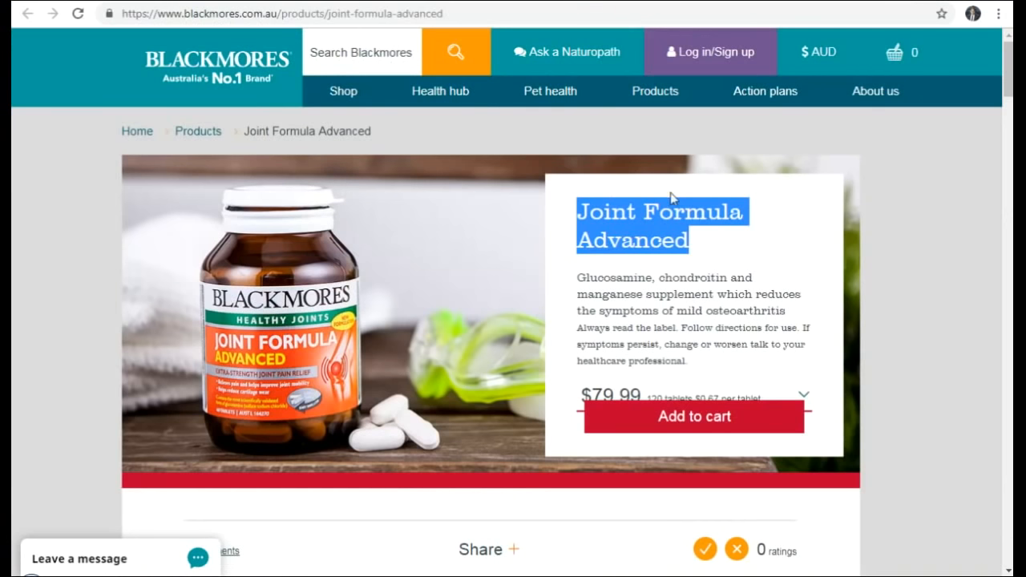
key(alt+Tab)
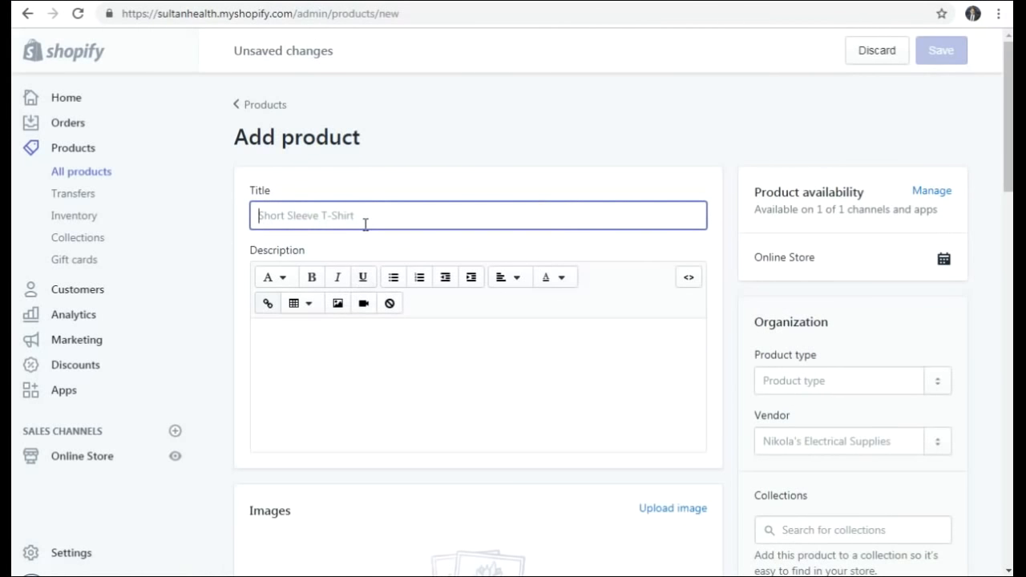
key(ctrl+v)
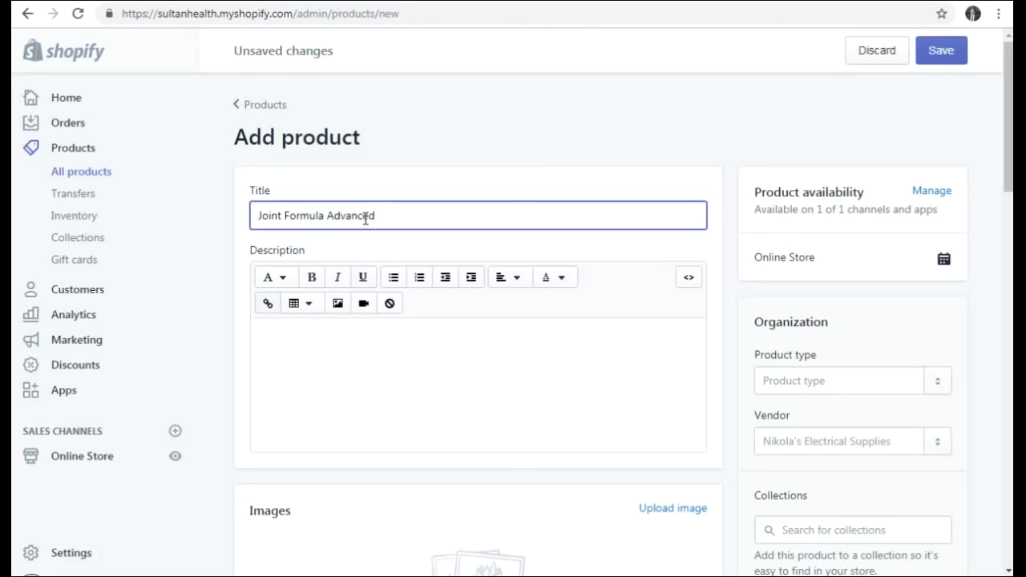
- Paste the Blackmores Overview paragraph on glucosamine, chondroitin, manganese and boron into the Description
click(373, 378)
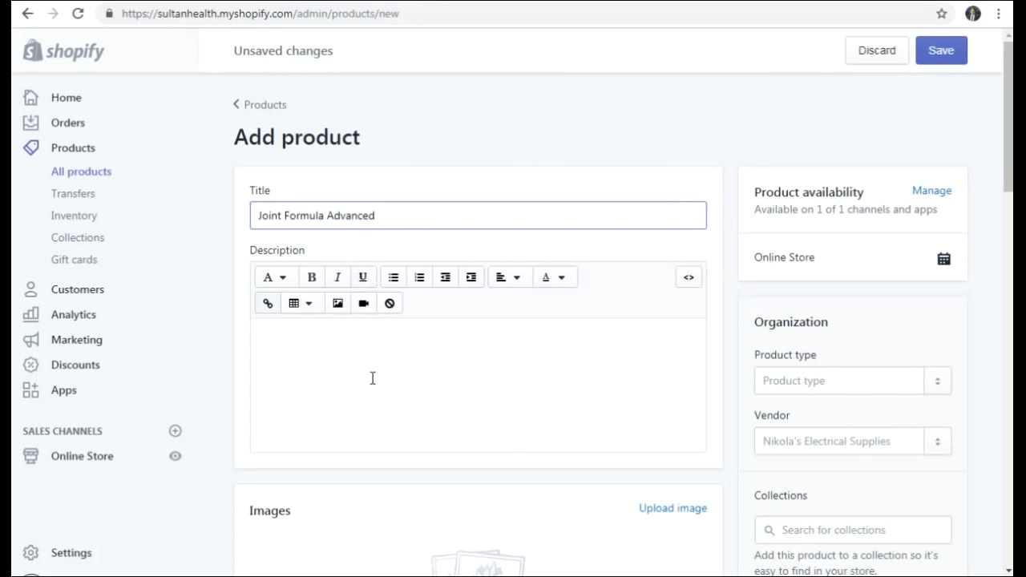
click(373, 378)
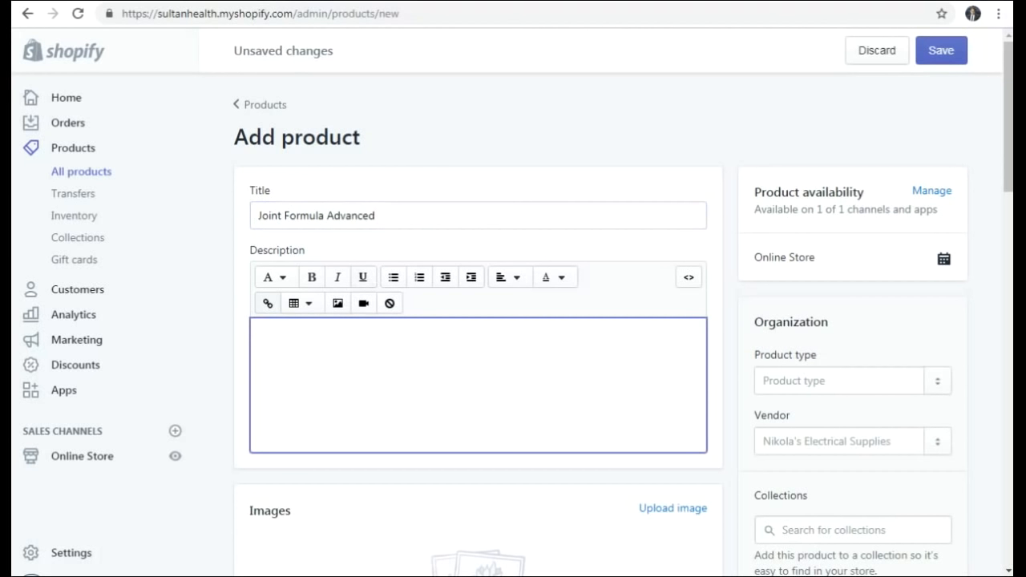
key(alt+Tab)
click(293, 575)
click(737, 2)
scroll(363, 341, down, 5)
scroll(362, 345, down, 3)
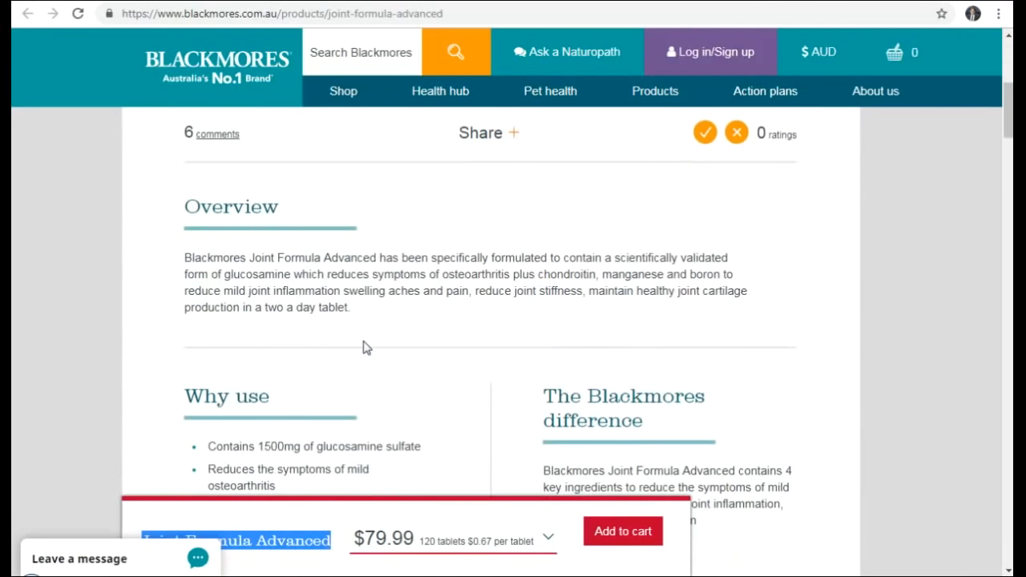
drag(184, 204, 375, 255)
key(ctrl+c)
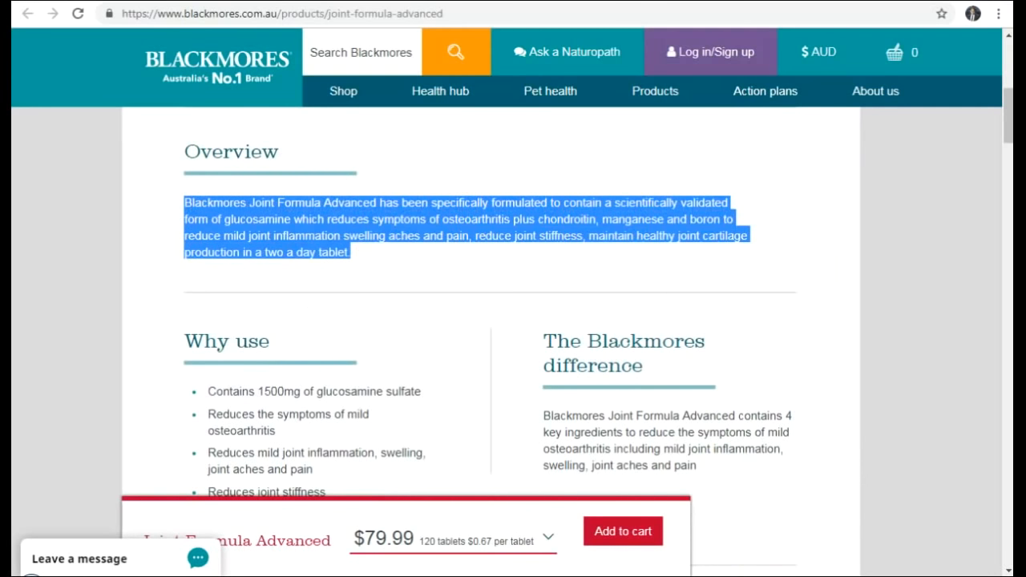
key(ctrl+Tab)
click(329, 369)
key(ctrl+v)
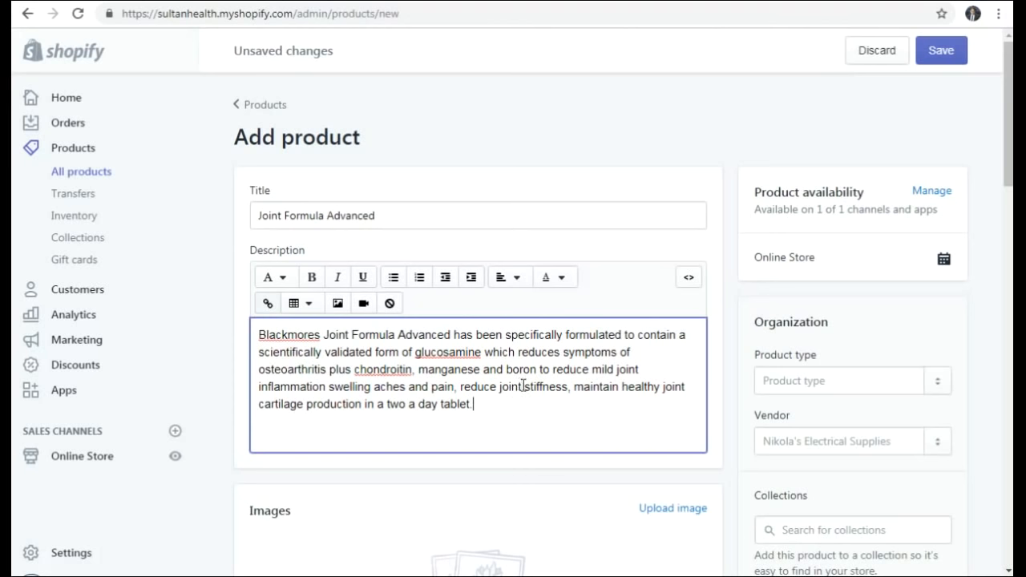
- Upload Advanced joint formula_small from Web content > Bone & Muscle as the product image
scroll(581, 385, down, 1)
scroll(355, 468, down, 1)
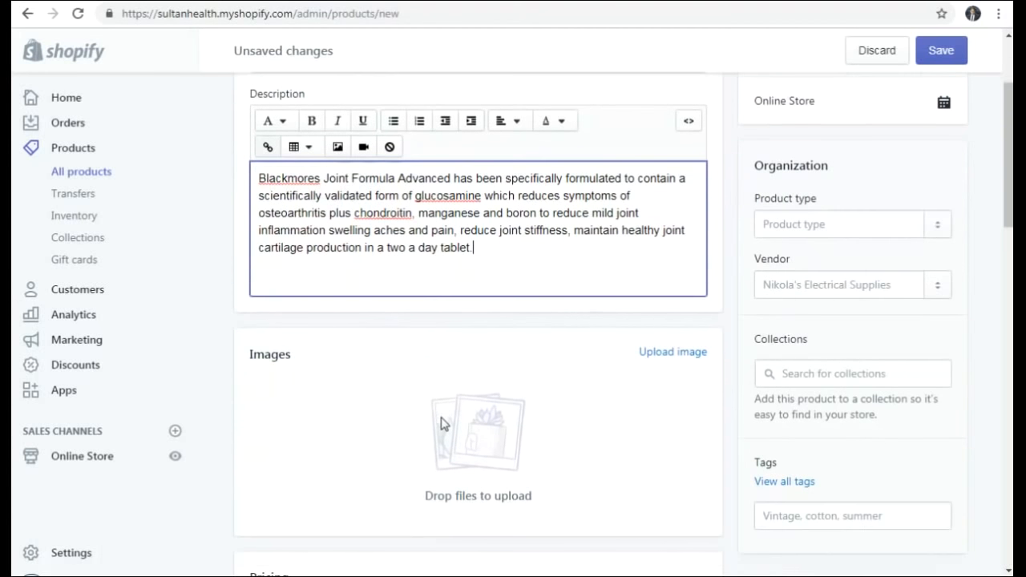
click(651, 350)
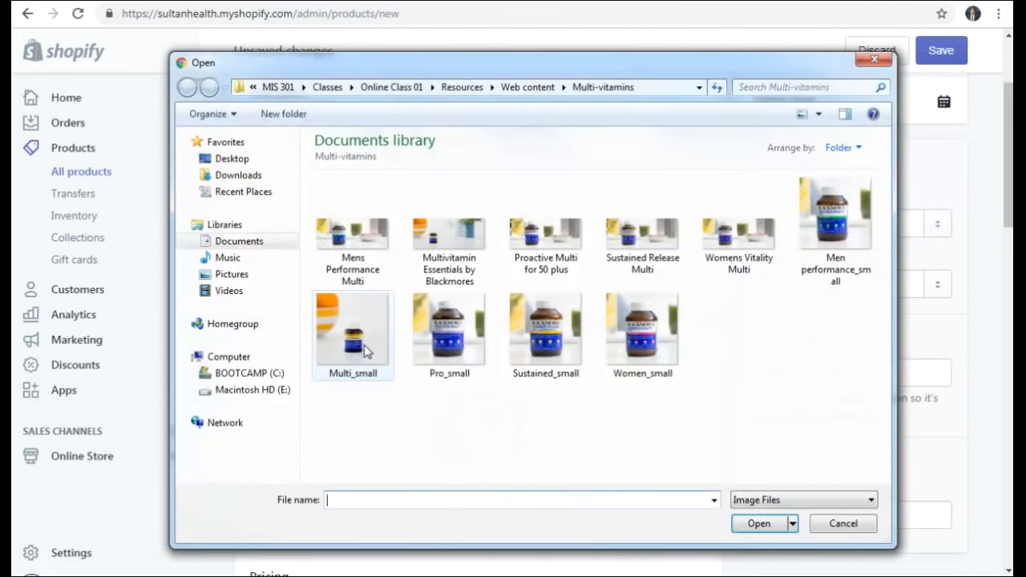
click(517, 88)
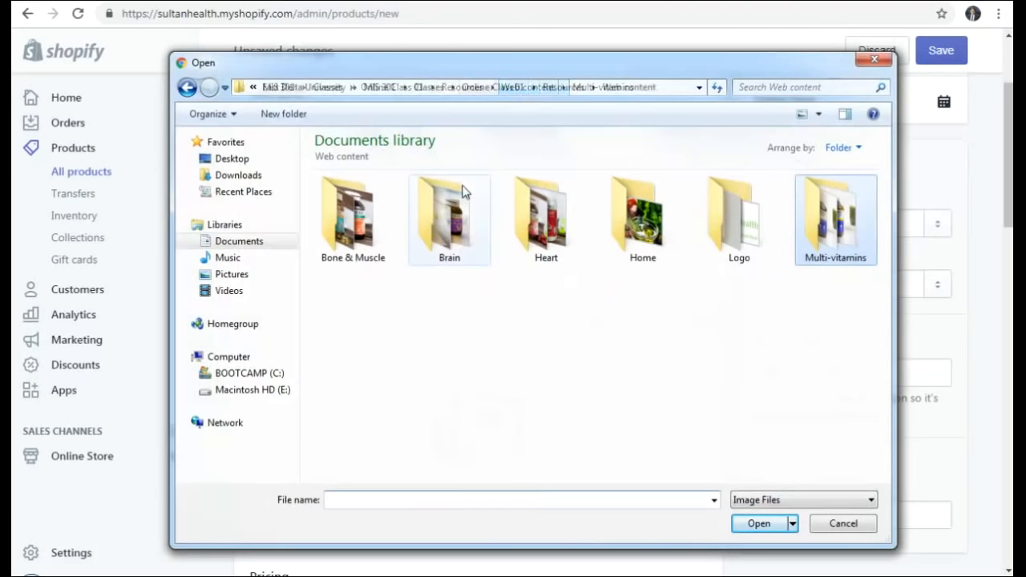
double_click(343, 218)
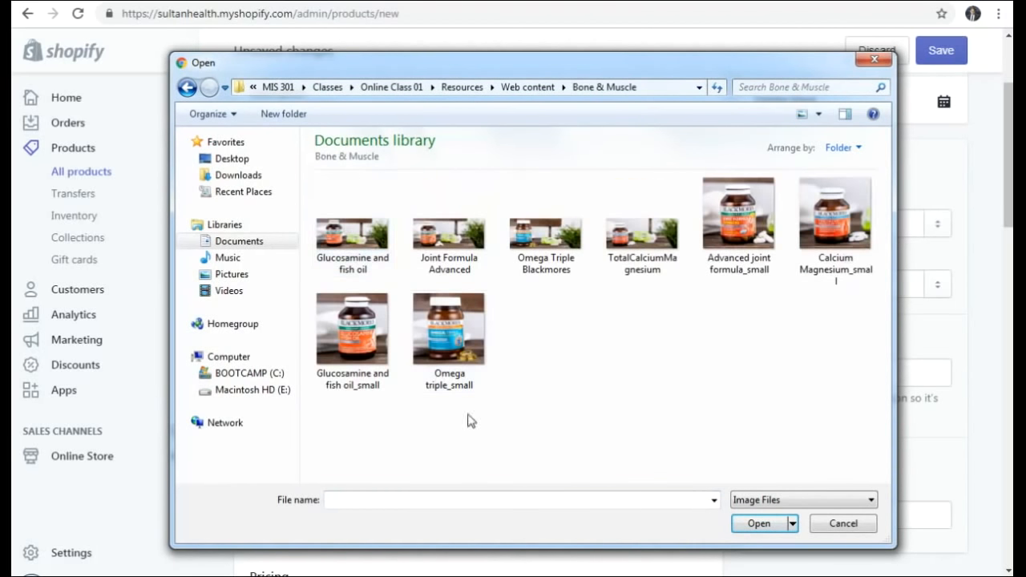
click(742, 231)
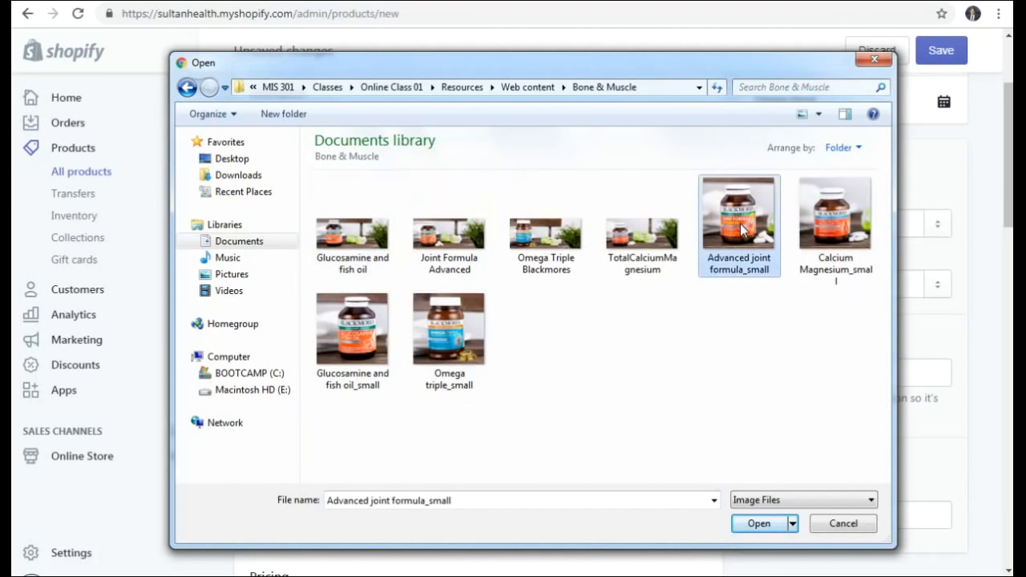
click(745, 533)
scroll(451, 352, down, 1)
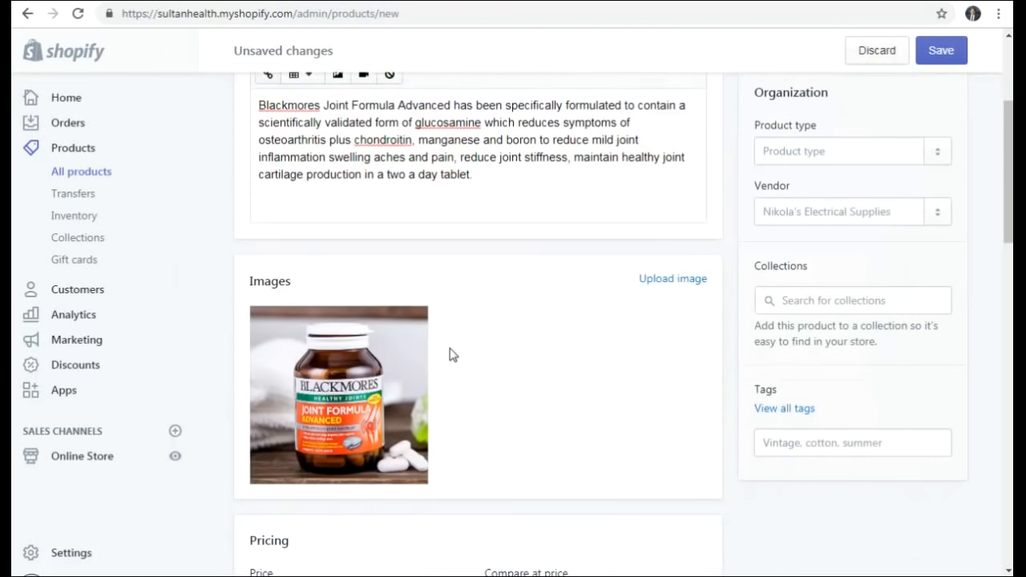
scroll(481, 354, up, 2)
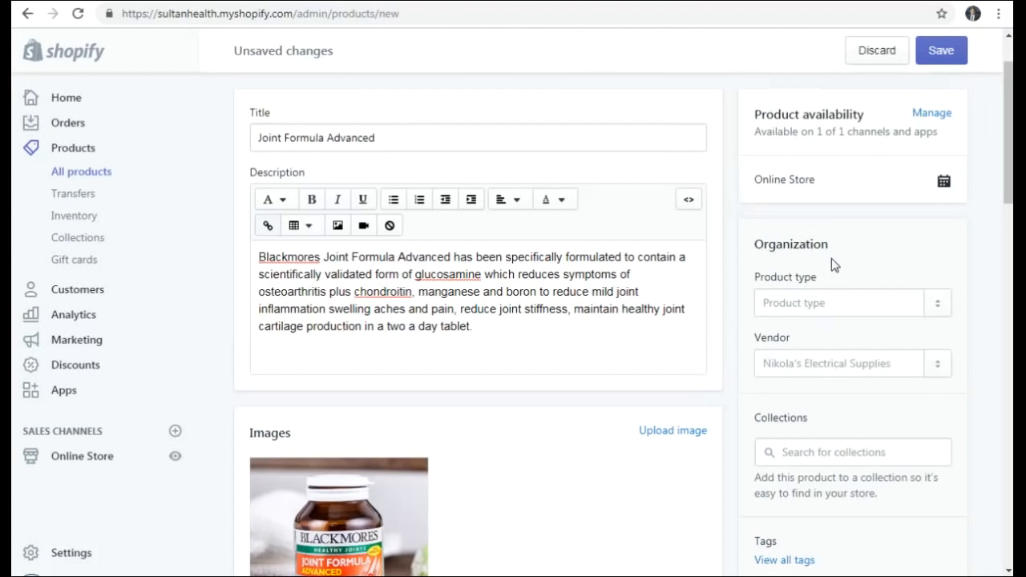
scroll(833, 267, up, 1)
- Add the product to the Bone & Muscle Health and Featured Collection collections
scroll(836, 272, down, 3)
scroll(836, 273, down, 1)
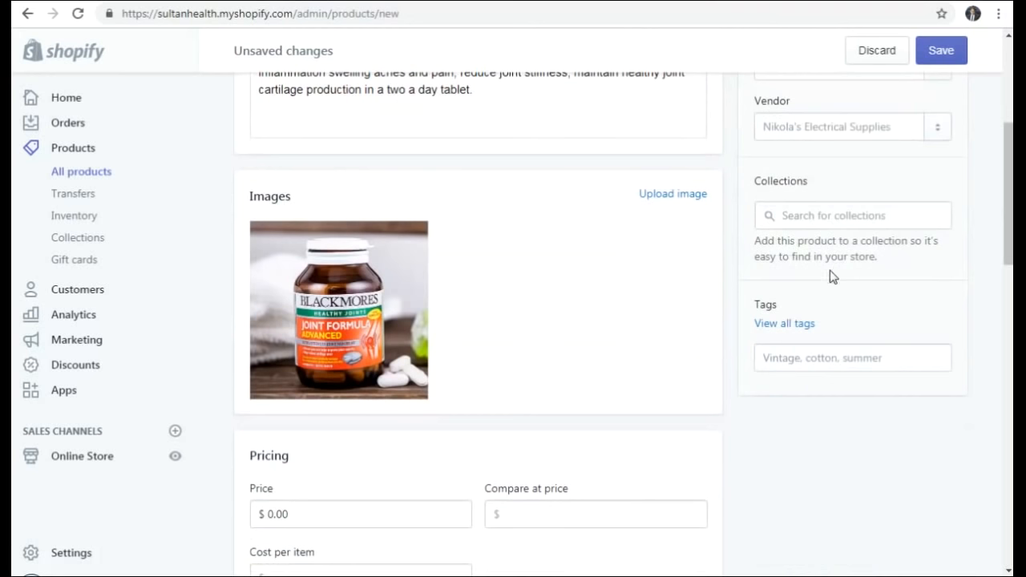
click(809, 217)
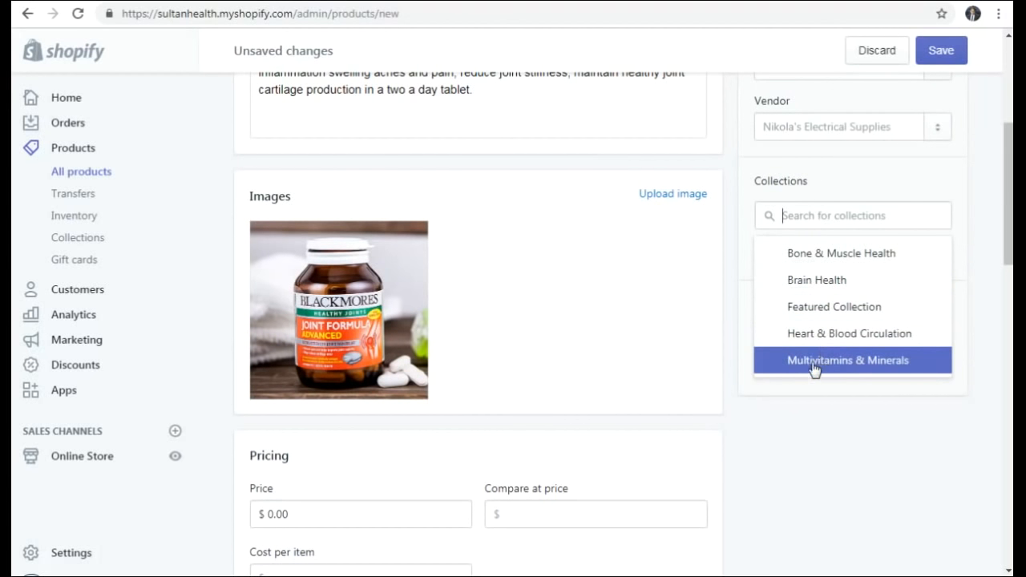
click(861, 258)
click(828, 312)
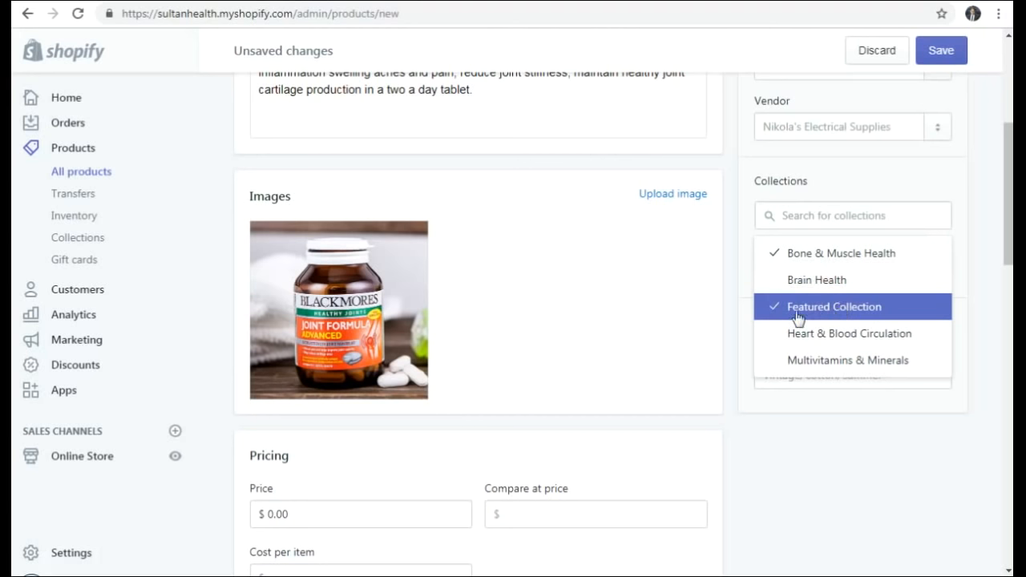
click(720, 322)
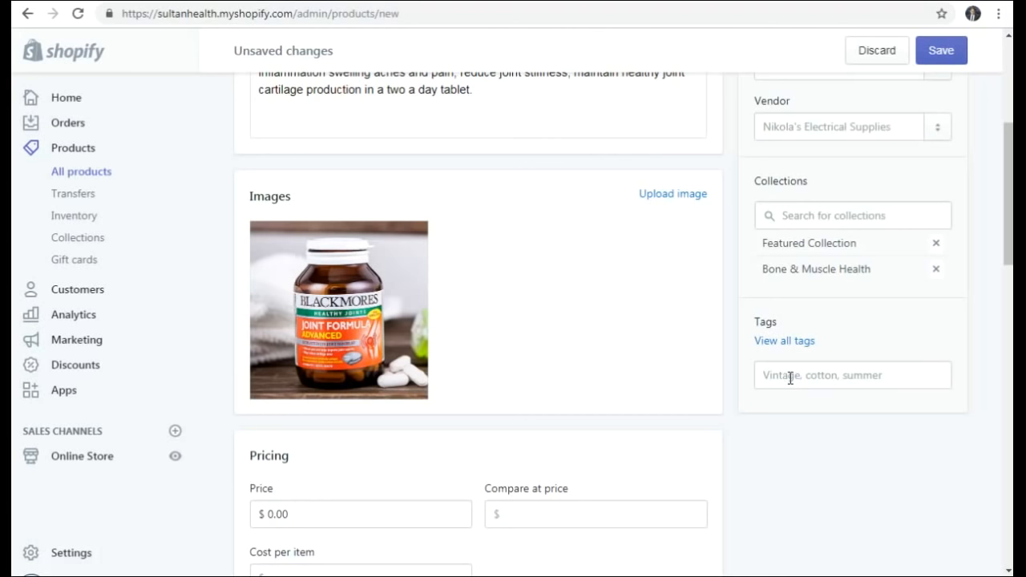
- Set the price to the Blackmores-listed $79.99 and the compare-at price to $100.00
scroll(739, 349, down, 2)
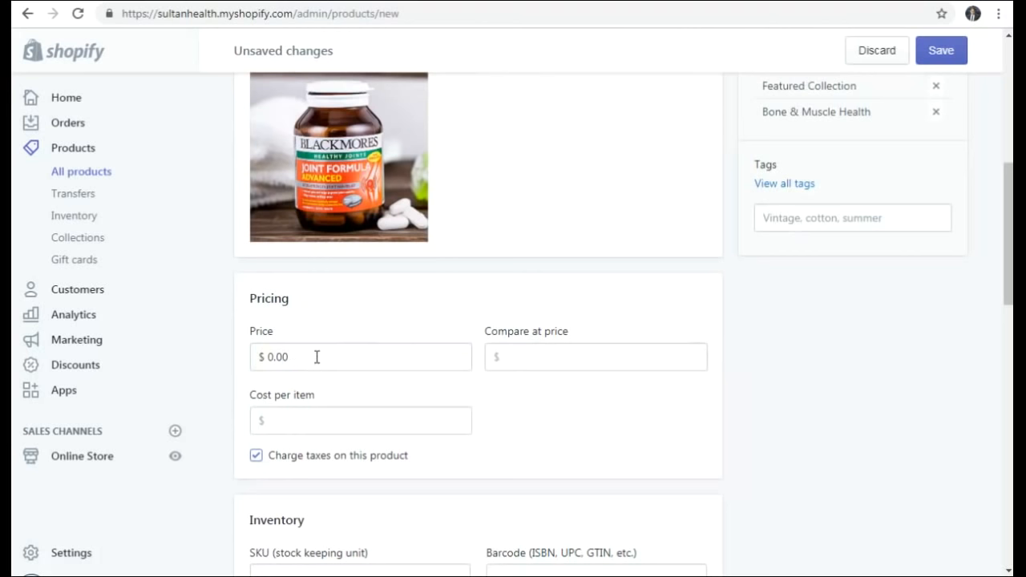
click(257, 363)
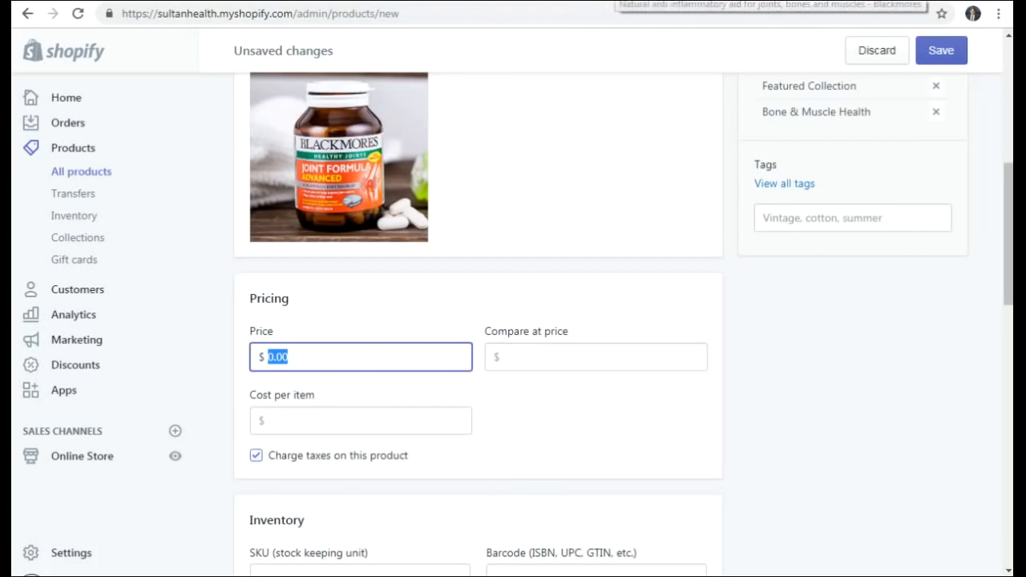
click(611, 1)
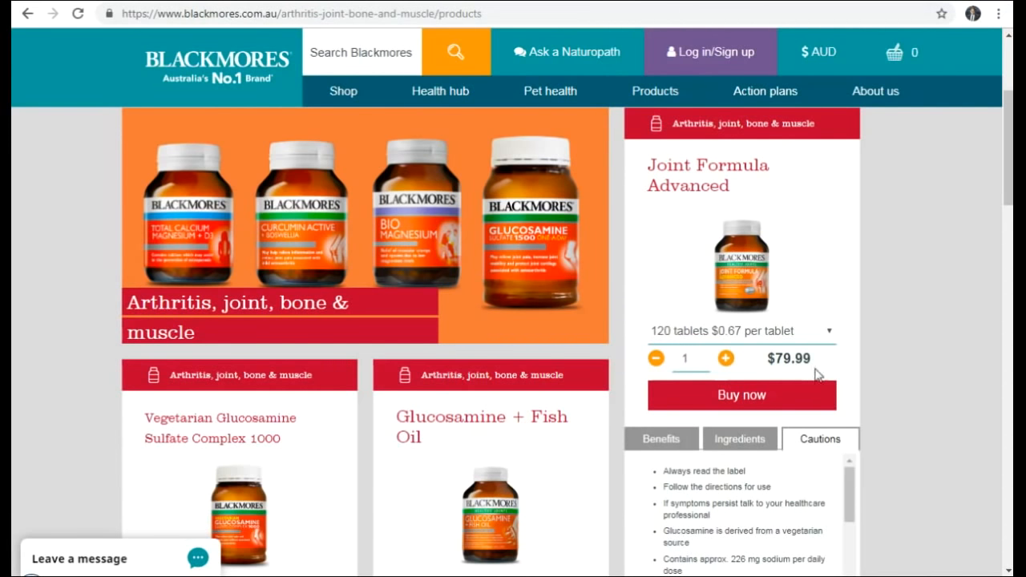
drag(812, 359, 777, 365)
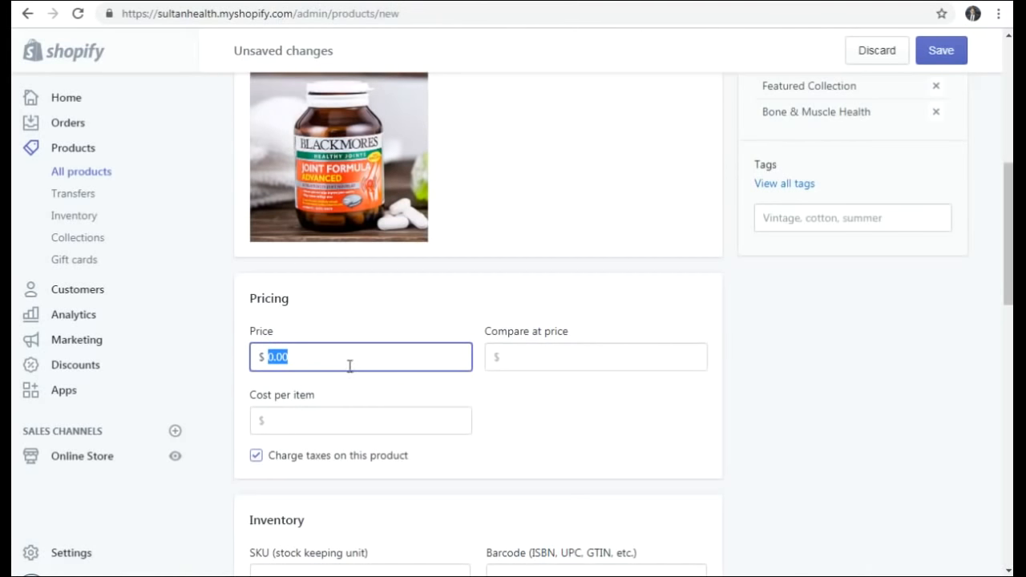
text(79.99)
click(538, 357)
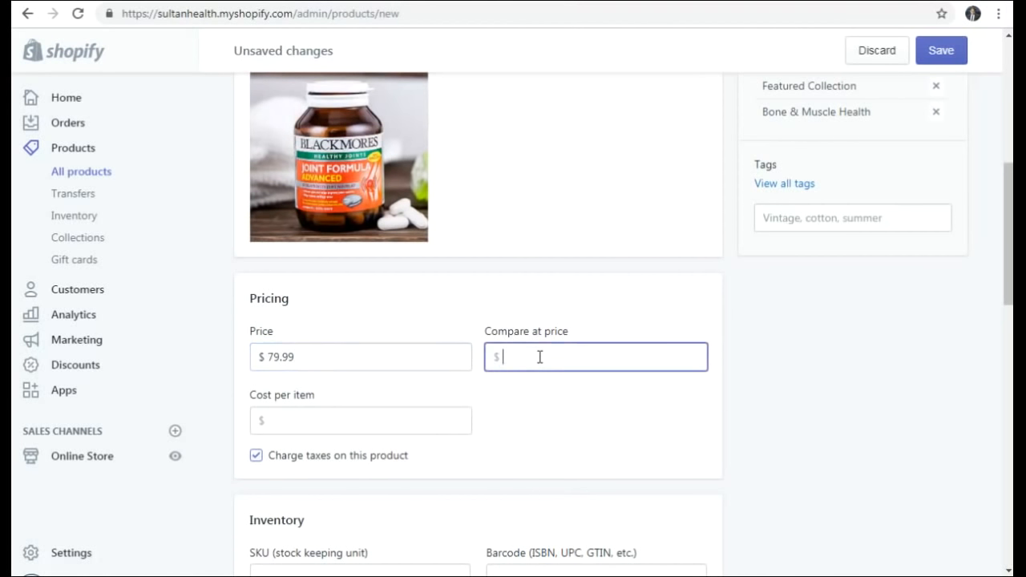
scroll(594, 354, down, 1)
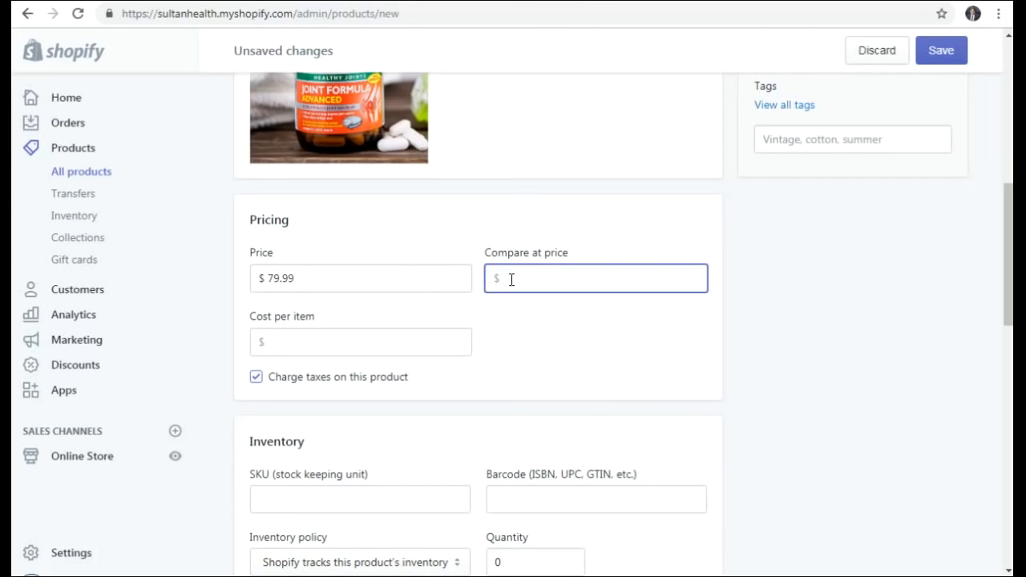
text(100)
click(559, 345)
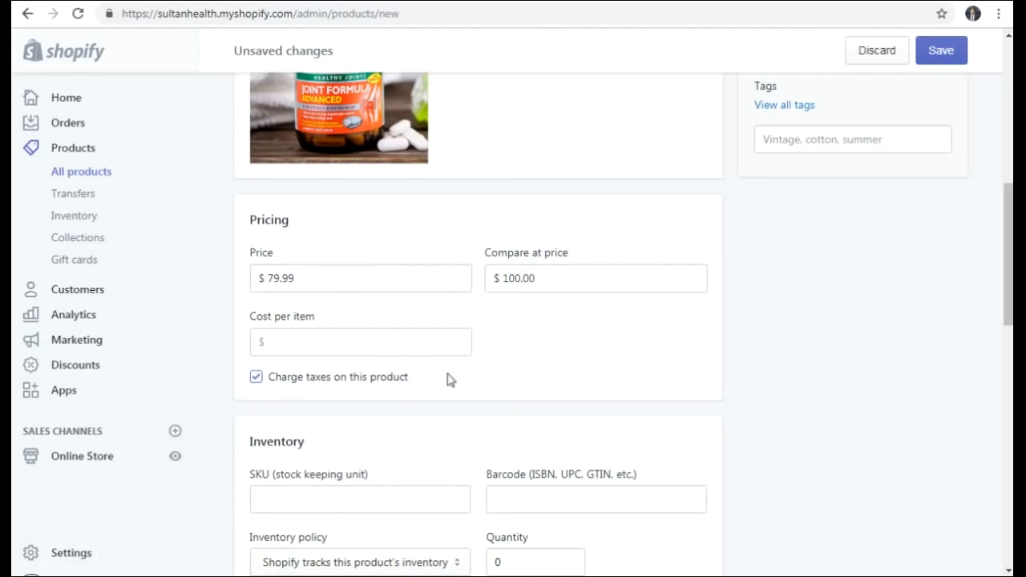
- Enter 10 as the product's Inventory quantity
scroll(515, 350, down, 1)
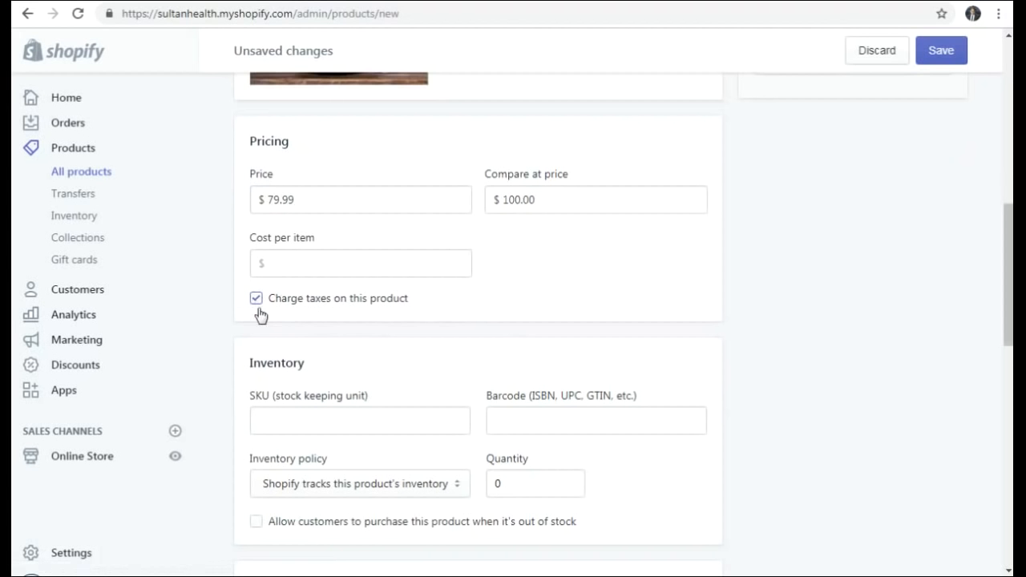
scroll(581, 292, down, 2)
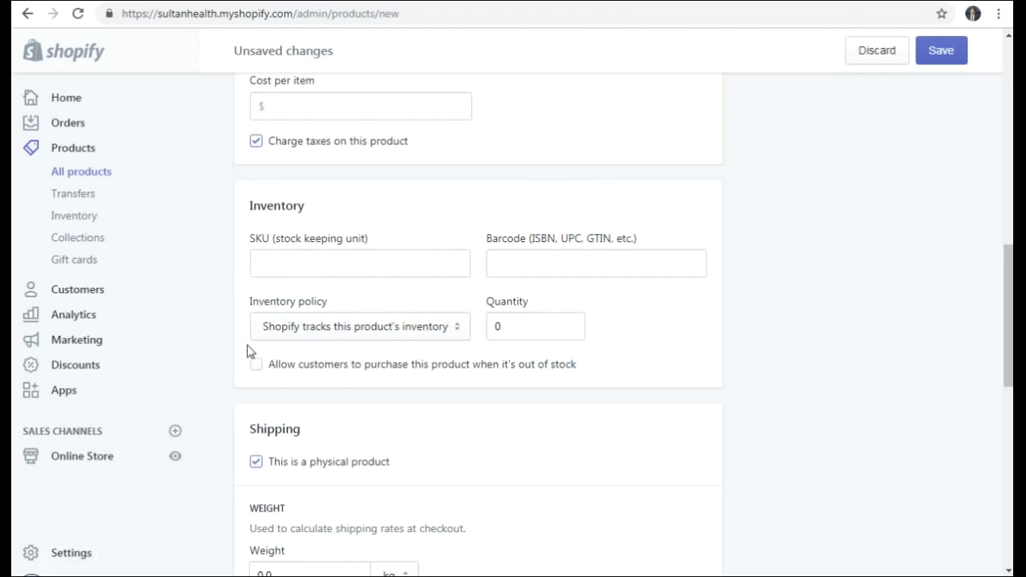
click(532, 329)
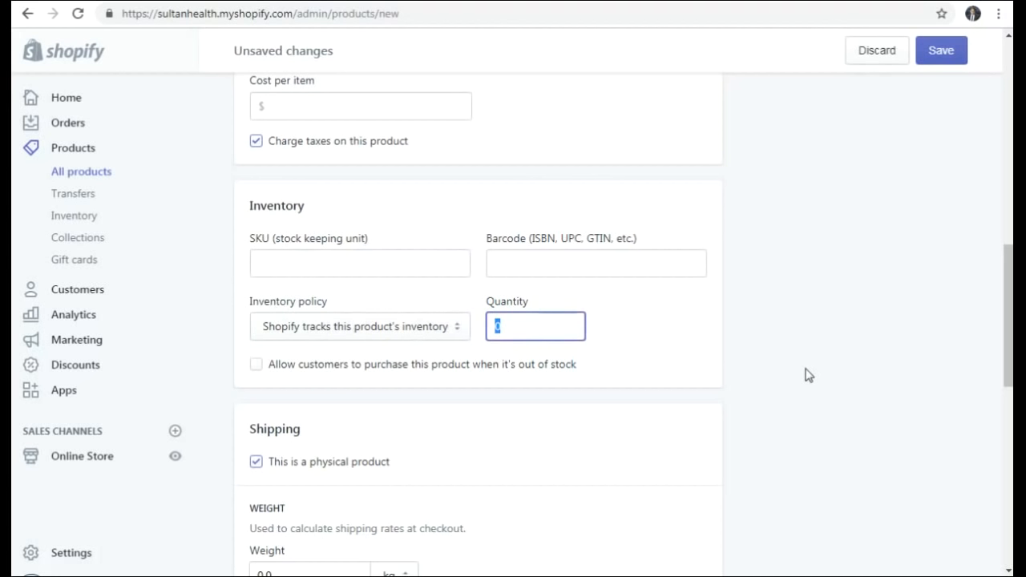
text(10)
click(678, 355)
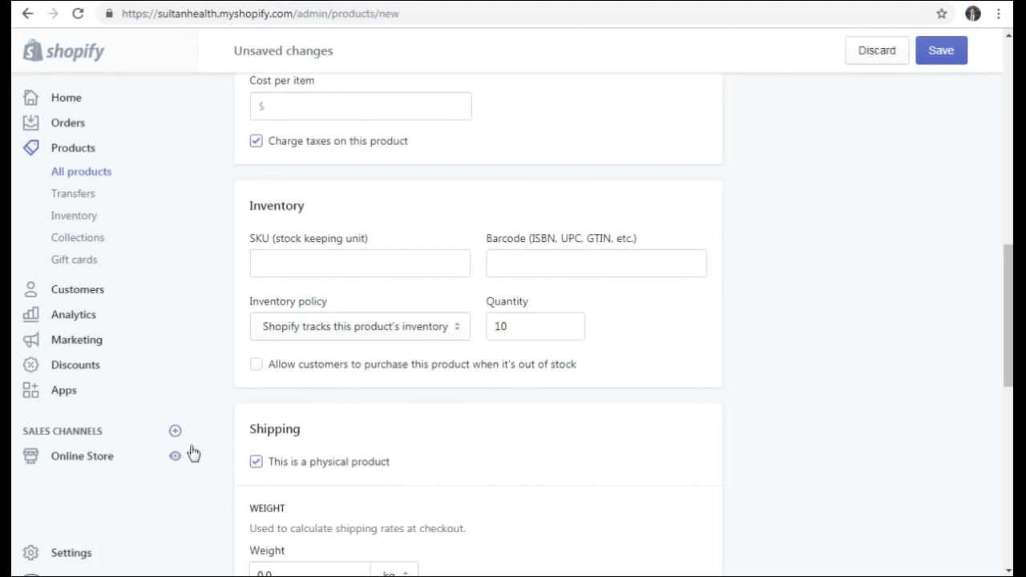
- Change the product's shipping weight from 0.0 to 0.5, keeping the unit as kg
scroll(433, 396, down, 2)
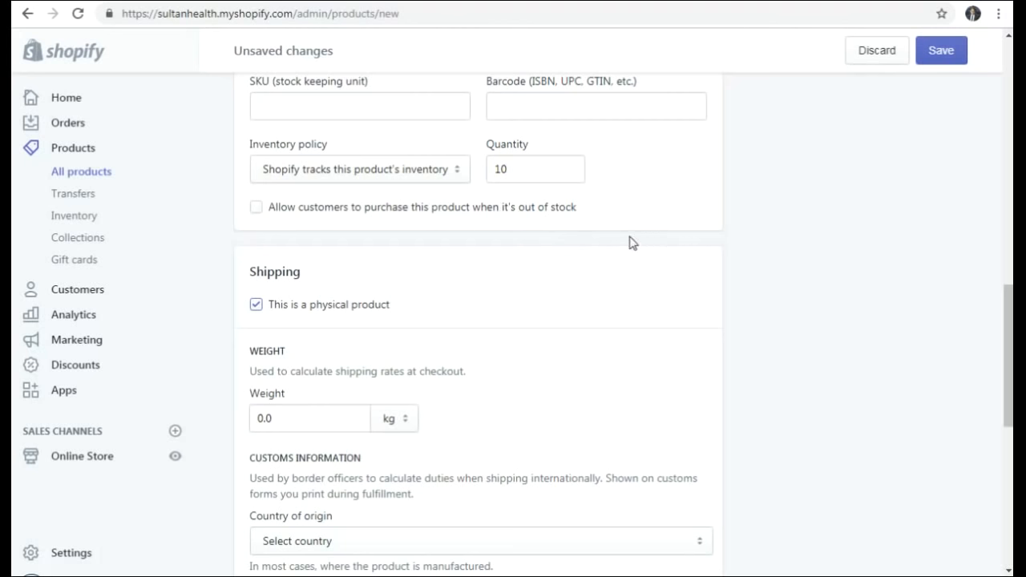
scroll(697, 266, down, 1)
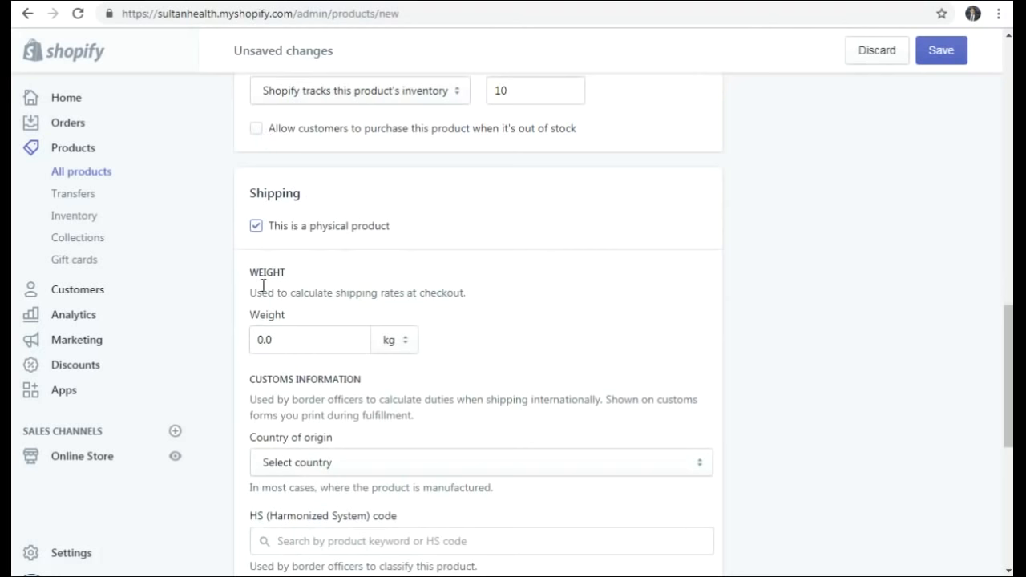
click(308, 340)
key(BackSpace)
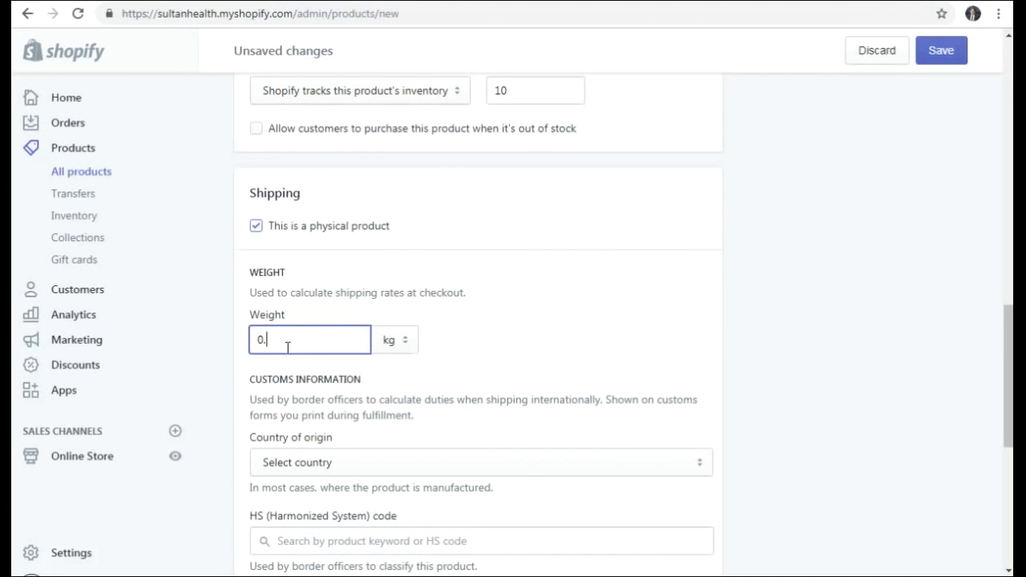
click(390, 342)
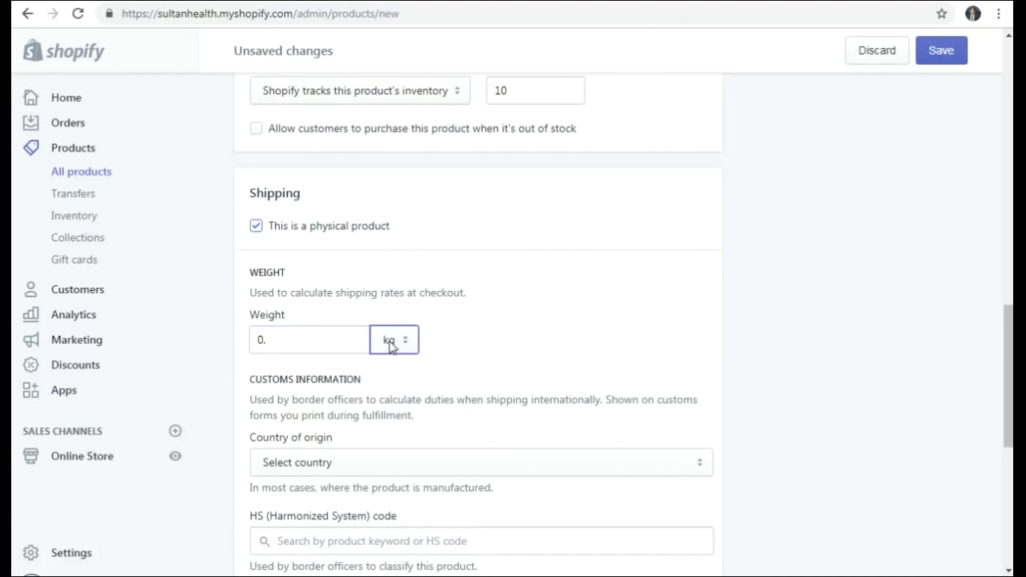
click(472, 332)
click(291, 347)
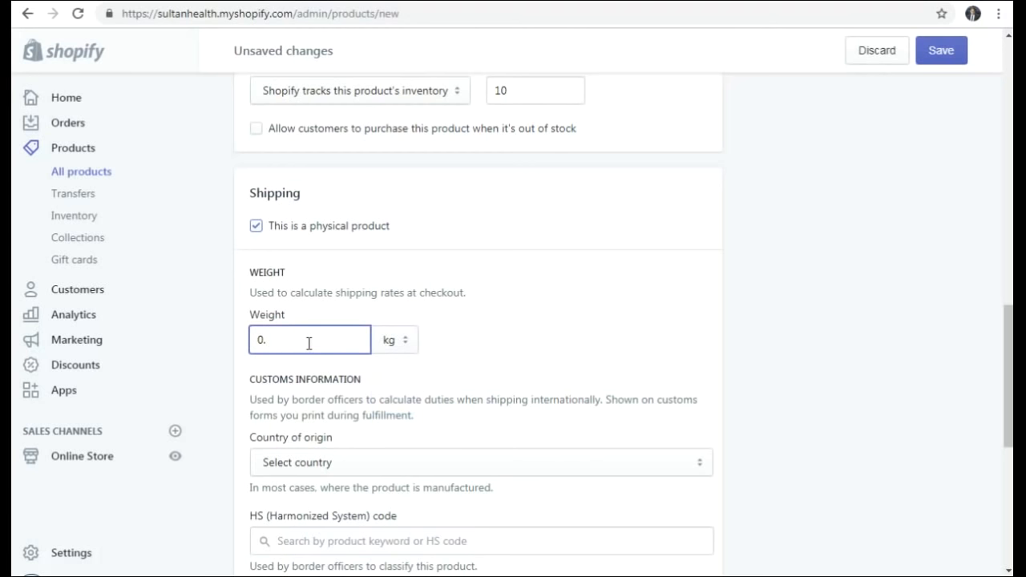
text(5)
click(529, 348)
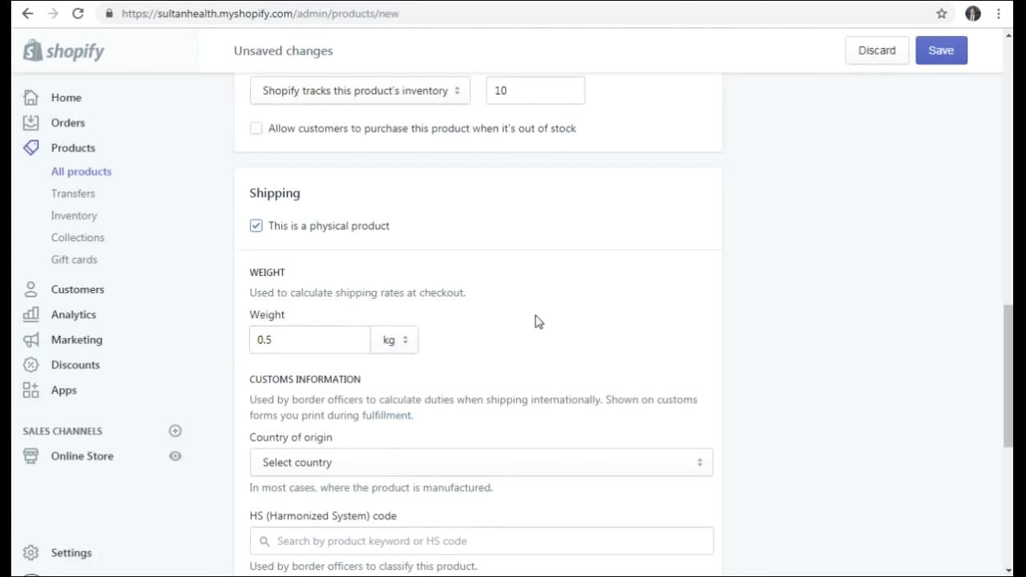
scroll(539, 320, down, 2)
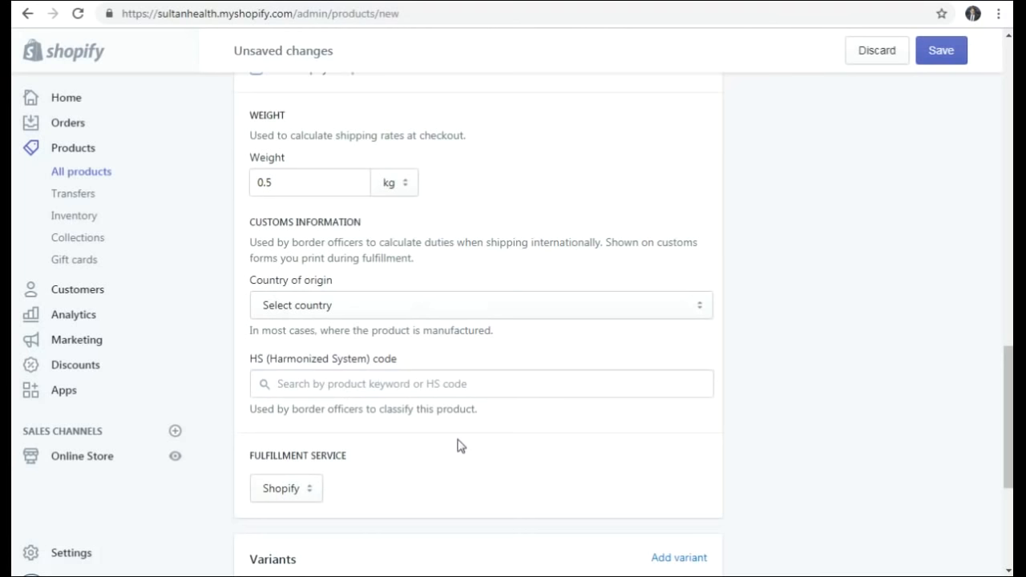
scroll(485, 374, down, 2)
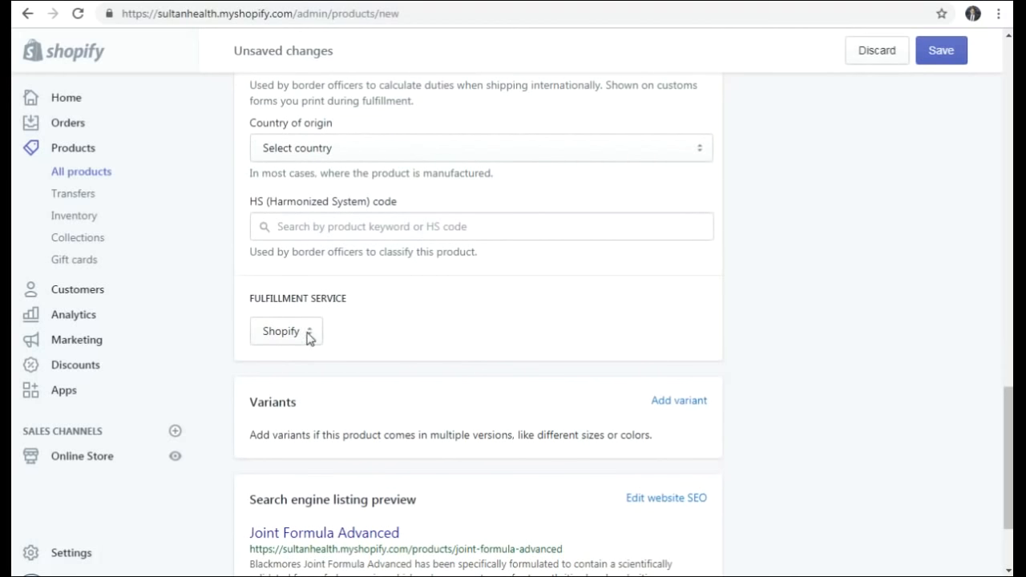
click(278, 329)
click(277, 330)
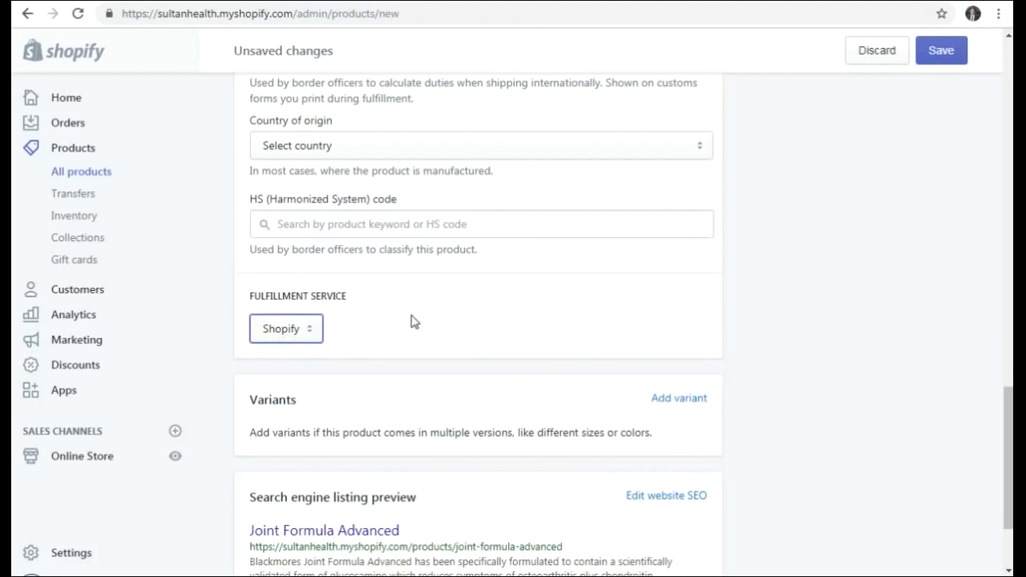
scroll(412, 321, down, 1)
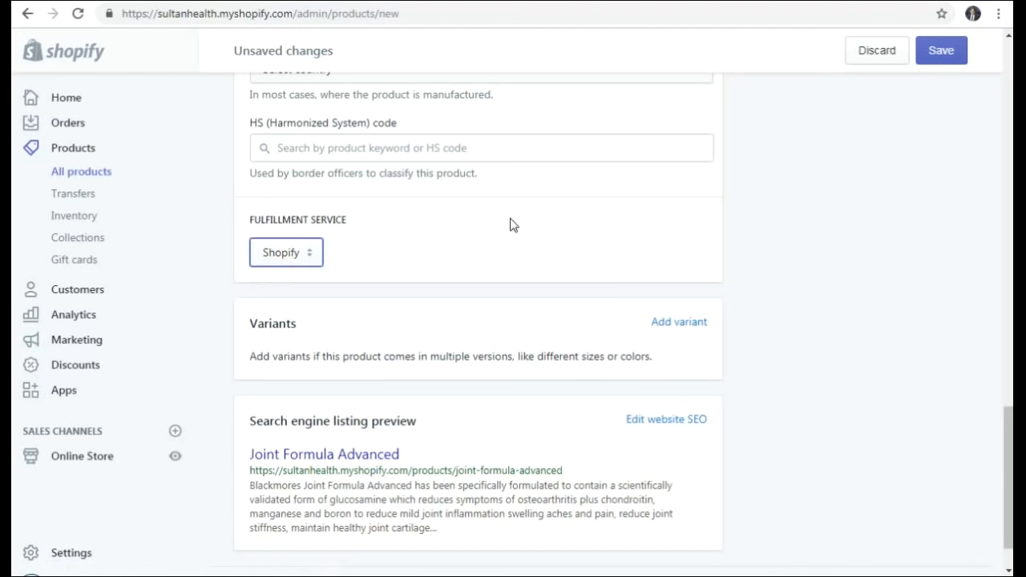
scroll(511, 224, down, 1)
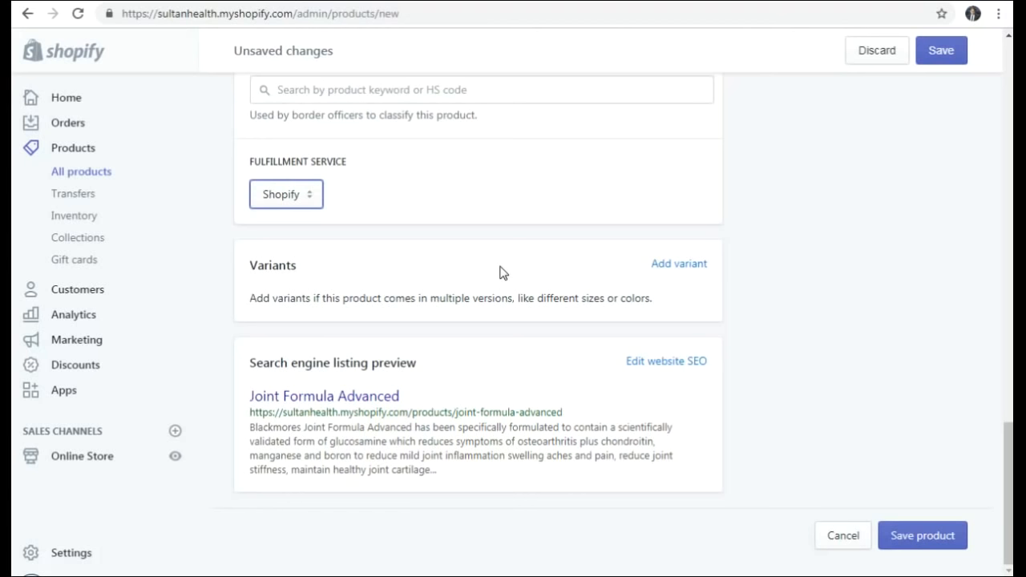
click(679, 265)
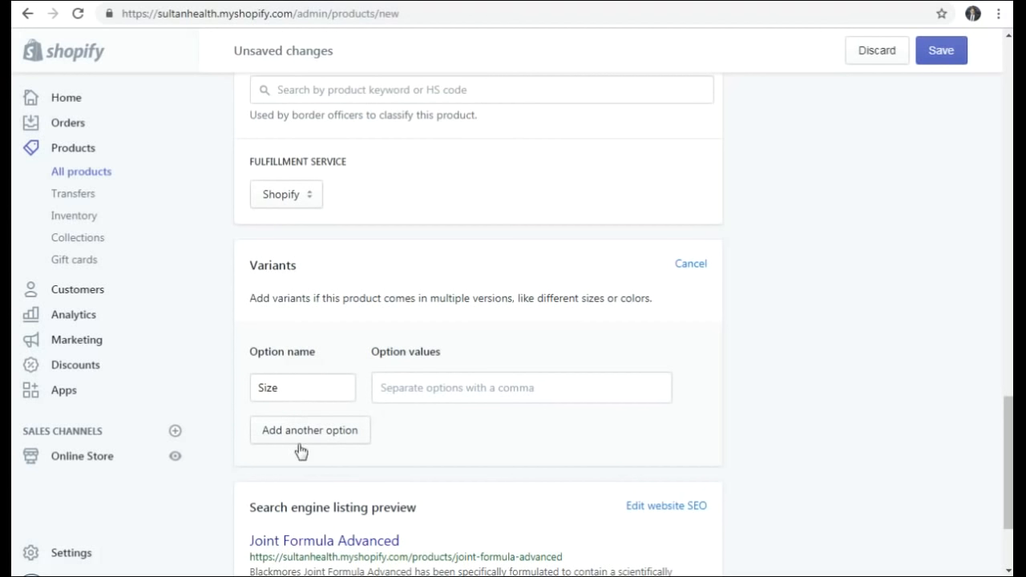
double_click(287, 385)
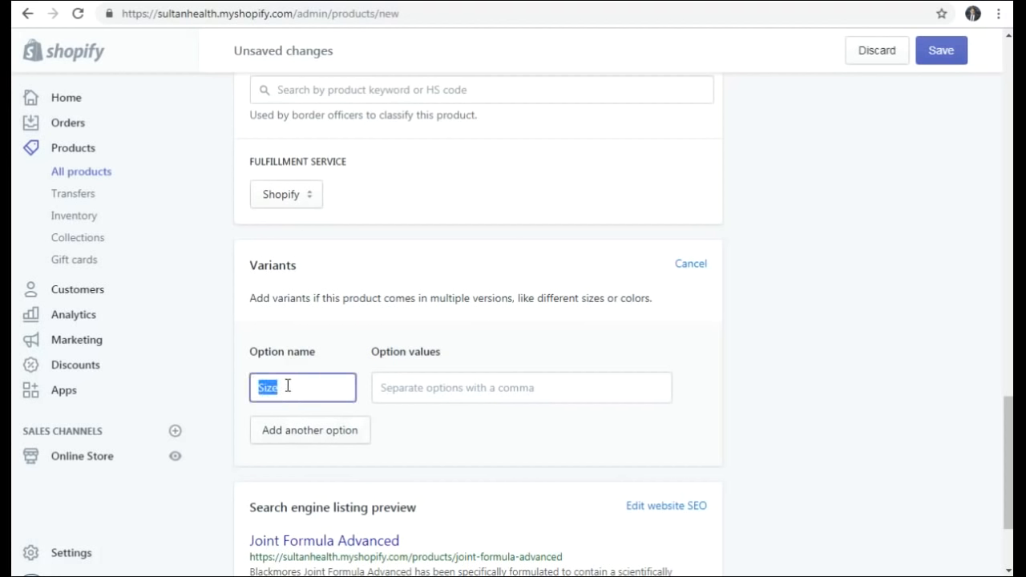
click(426, 387)
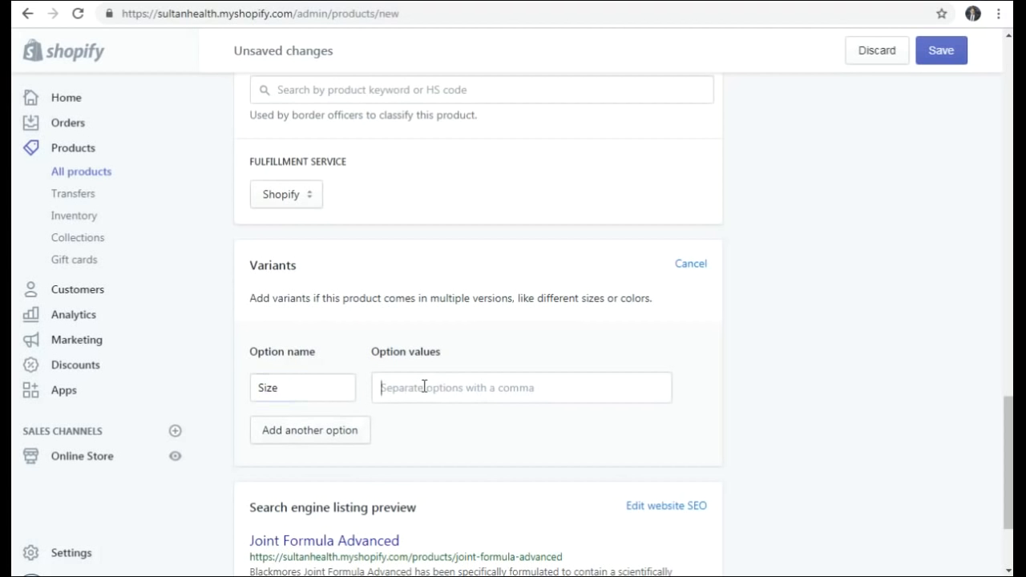
click(471, 385)
click(692, 266)
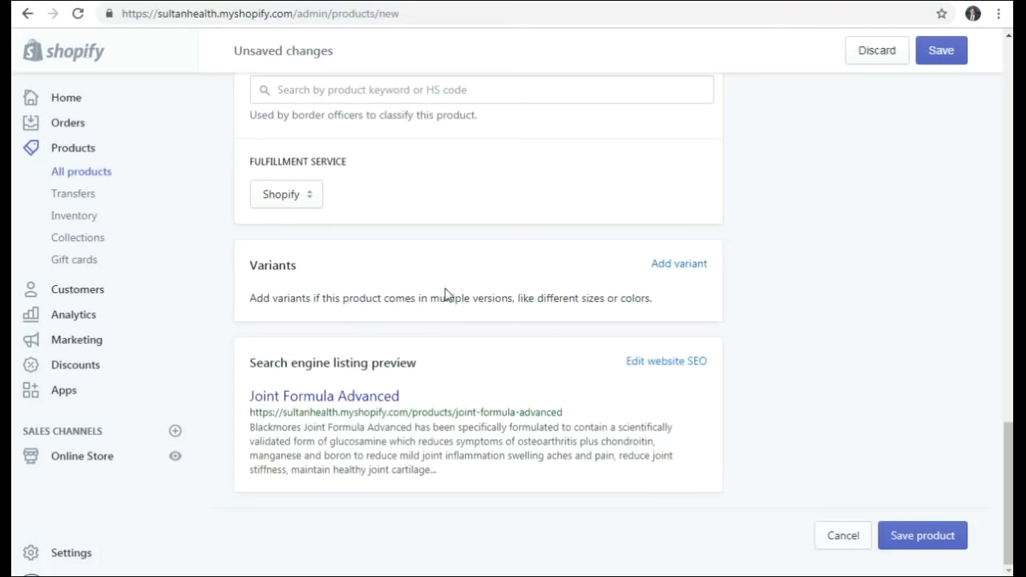
click(670, 267)
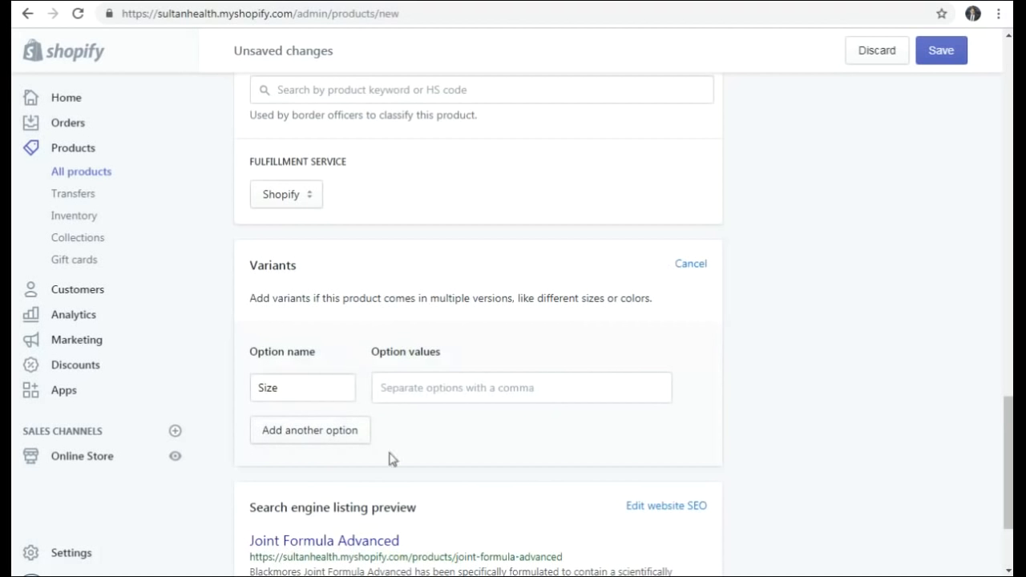
click(695, 267)
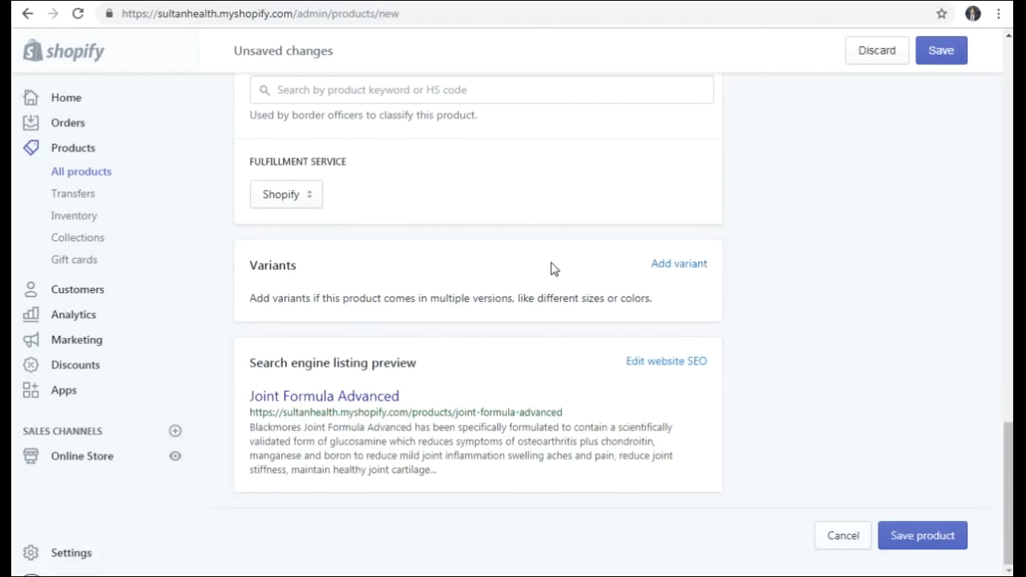
scroll(552, 269, up, 2)
- Save the Joint Formula Advanced product and view it in the online store
scroll(587, 295, down, 2)
scroll(588, 294, up, 5)
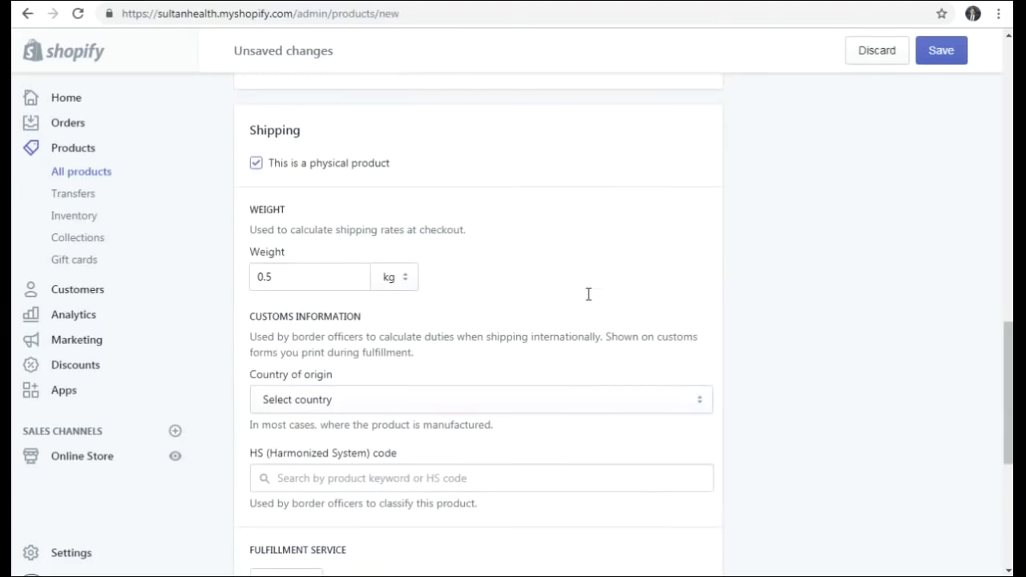
scroll(588, 301, up, 5)
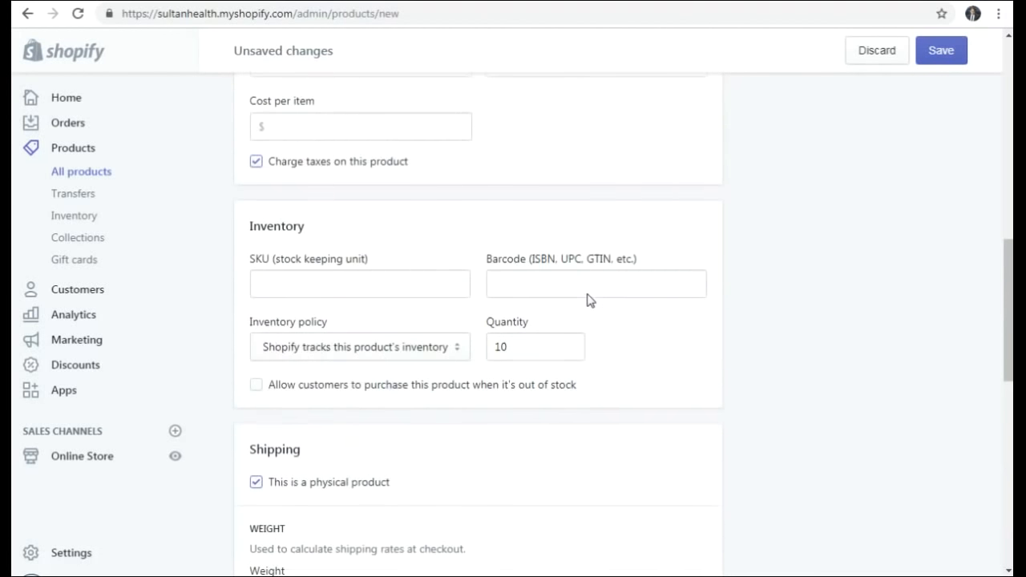
scroll(588, 300, up, 3)
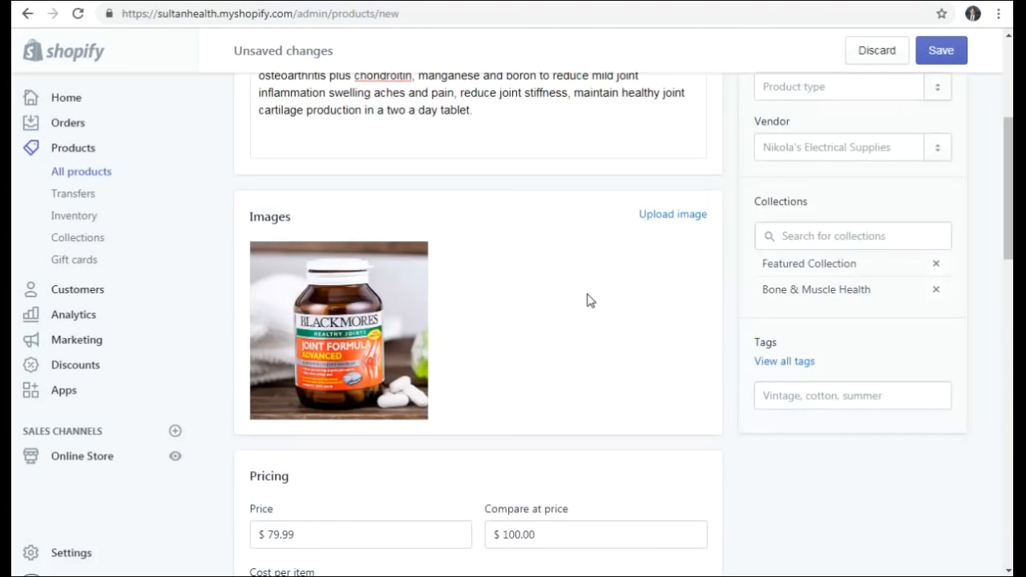
scroll(588, 301, up, 3)
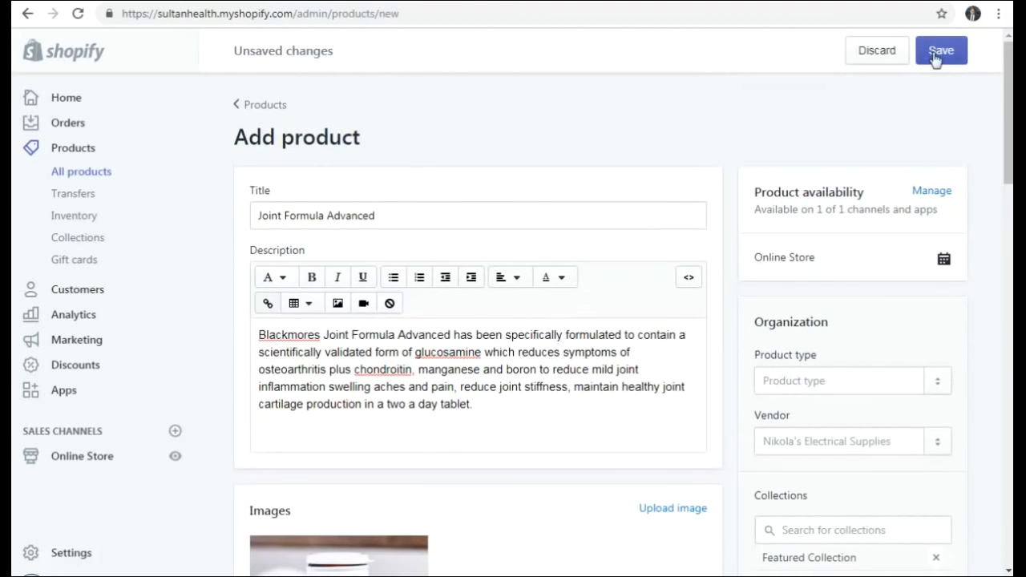
click(935, 54)
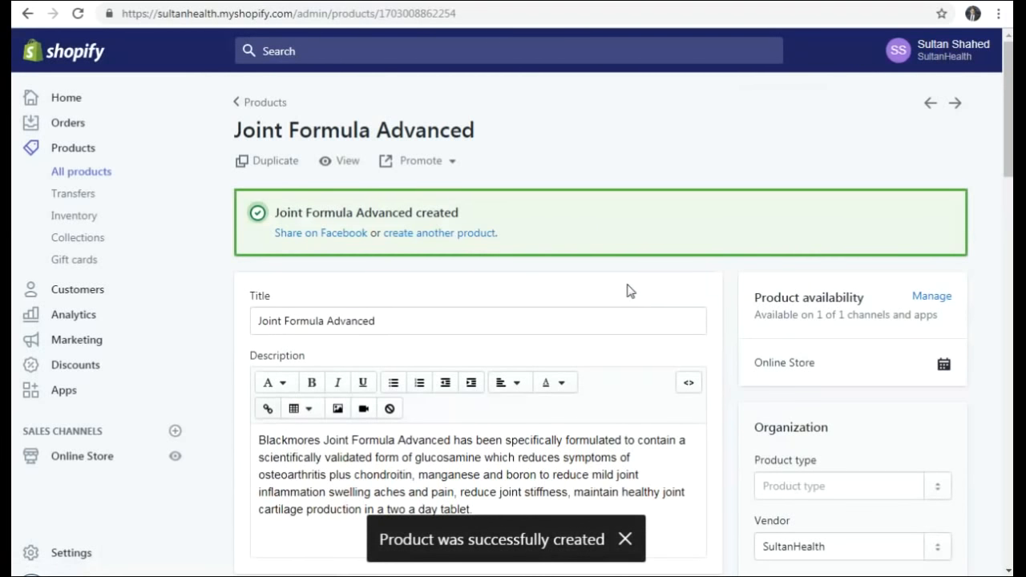
click(342, 164)
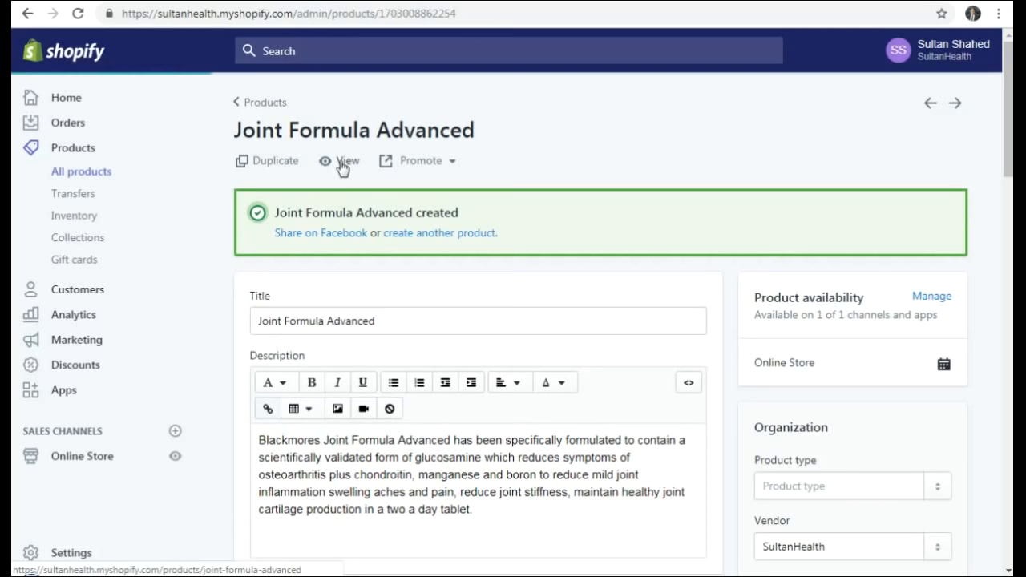
click(343, 164)
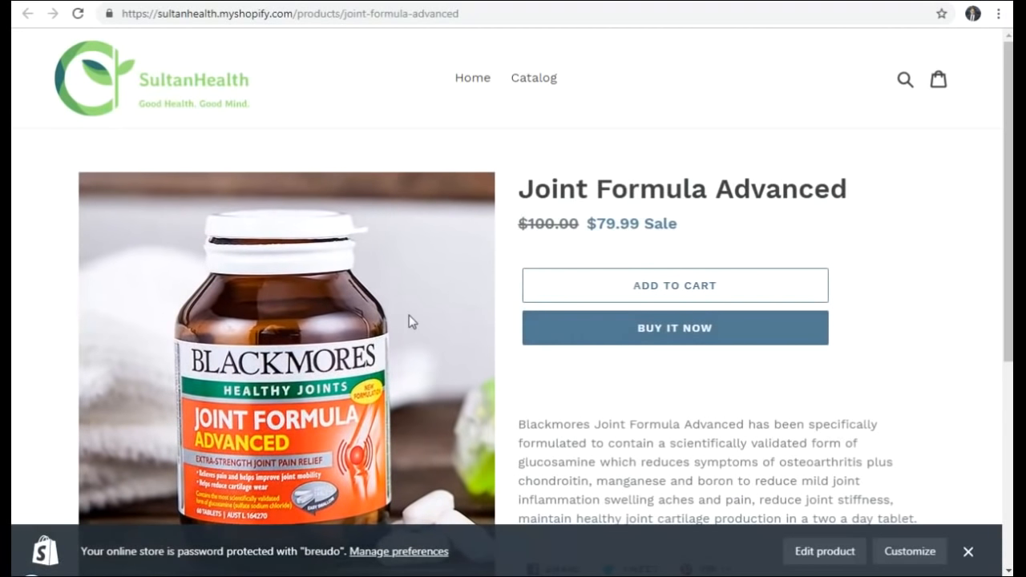
scroll(718, 275, down, 2)
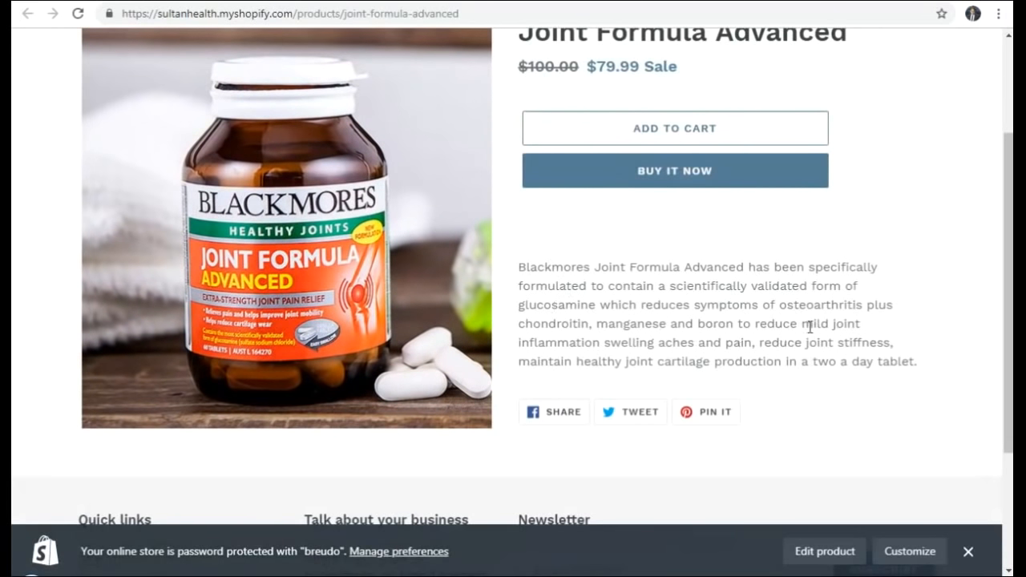
scroll(811, 325, down, 2)
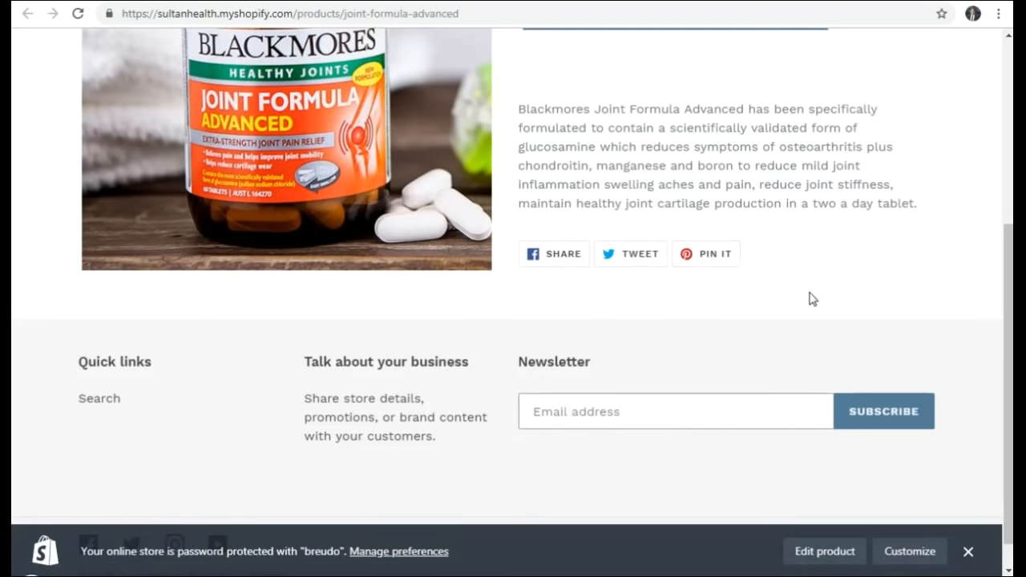
scroll(809, 296, down, 1)
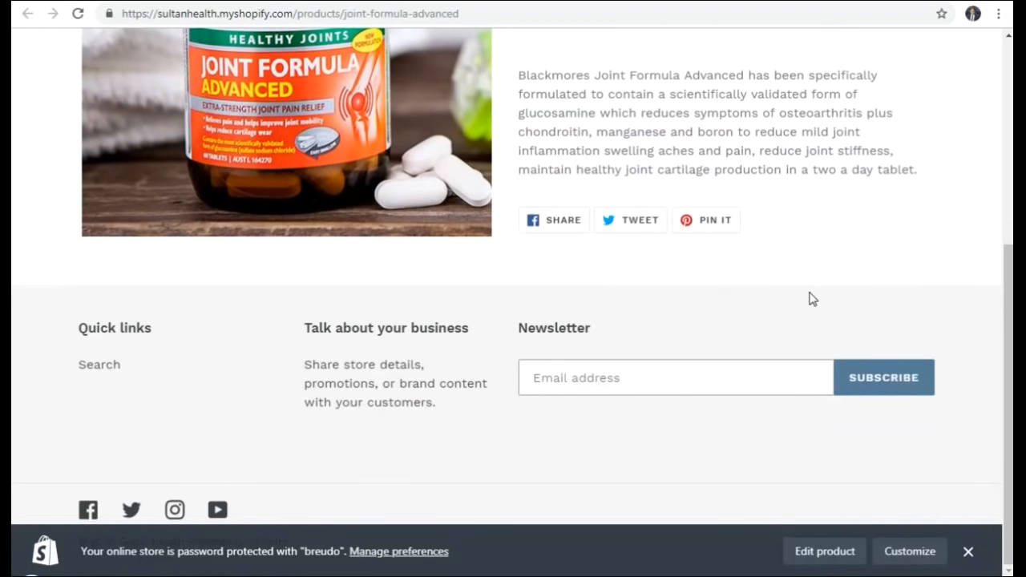
scroll(810, 298, up, 5)
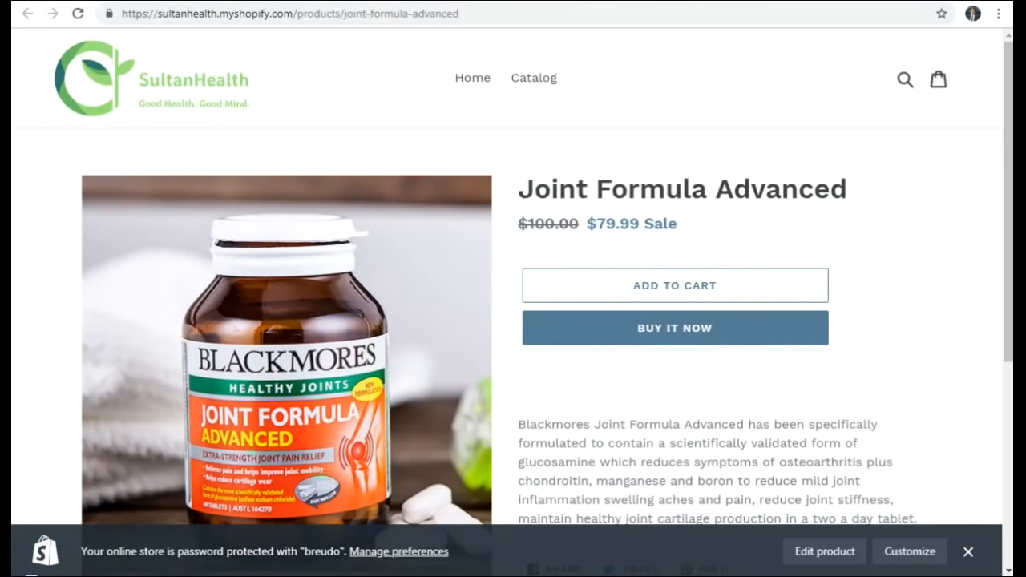
scroll(716, 305, down, 2)
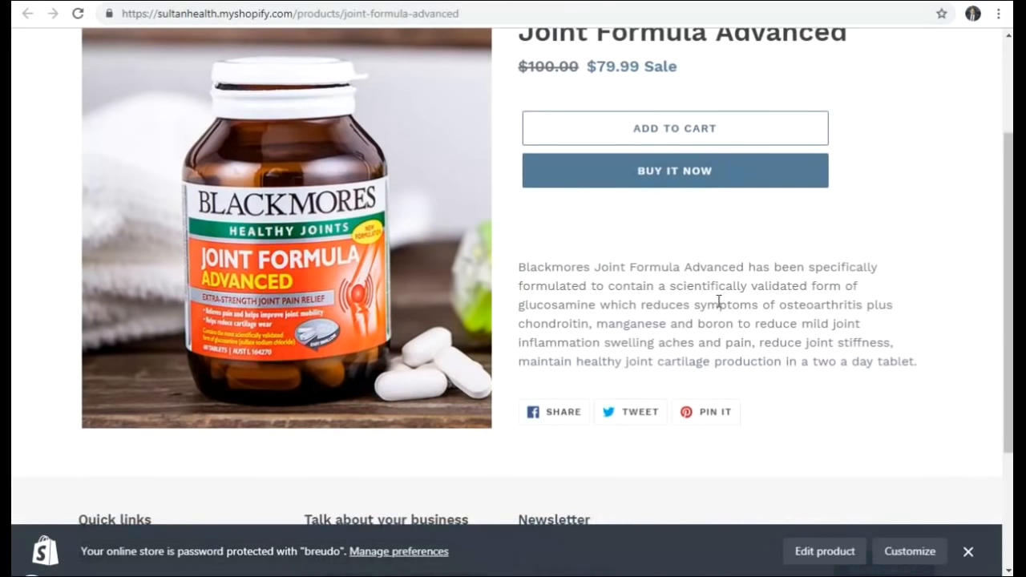
scroll(719, 303, down, 2)
scroll(717, 304, up, 4)
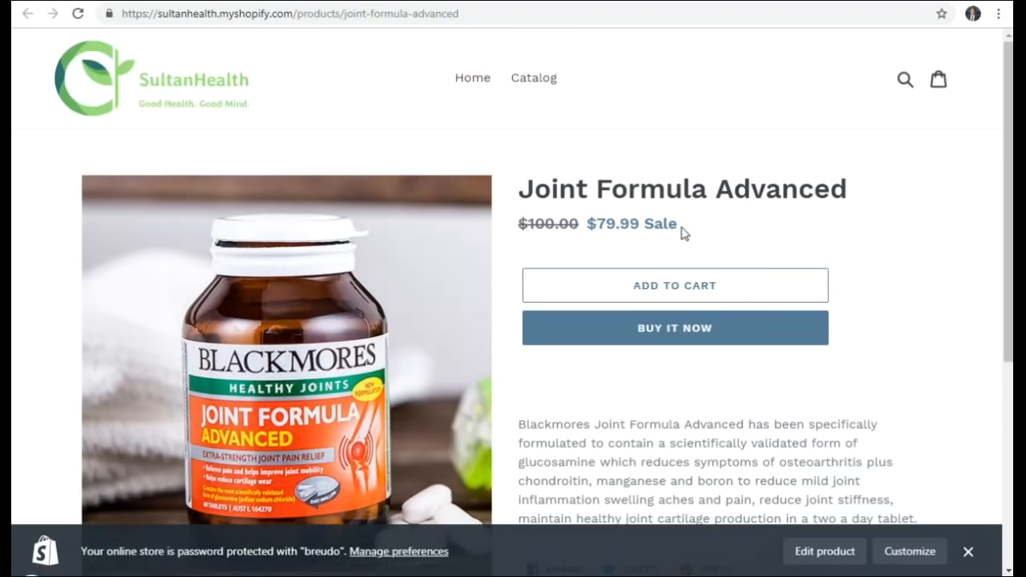
scroll(672, 376, down, 5)
scroll(674, 375, up, 3)
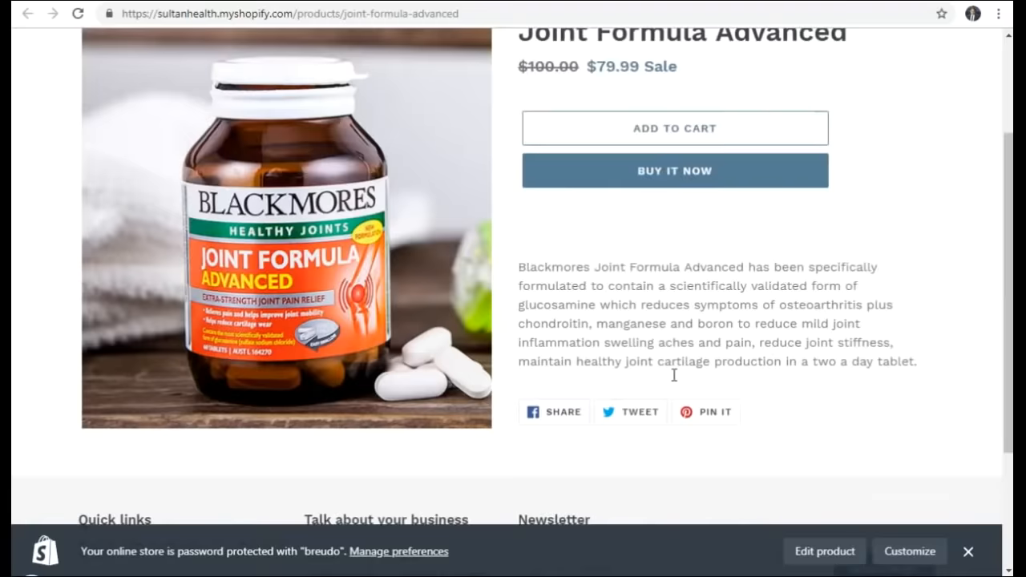
scroll(674, 374, up, 2)
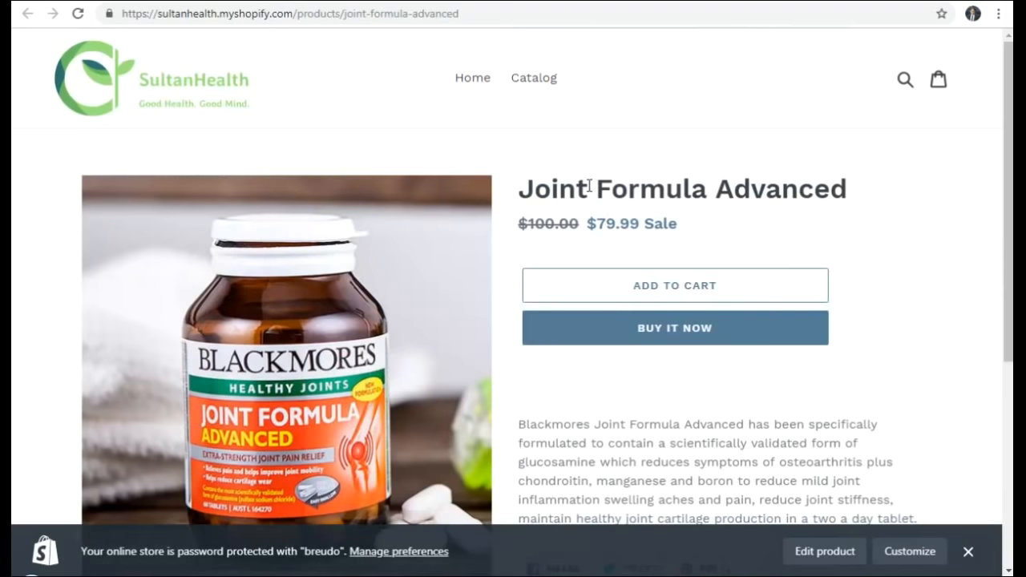
click(345, 1)
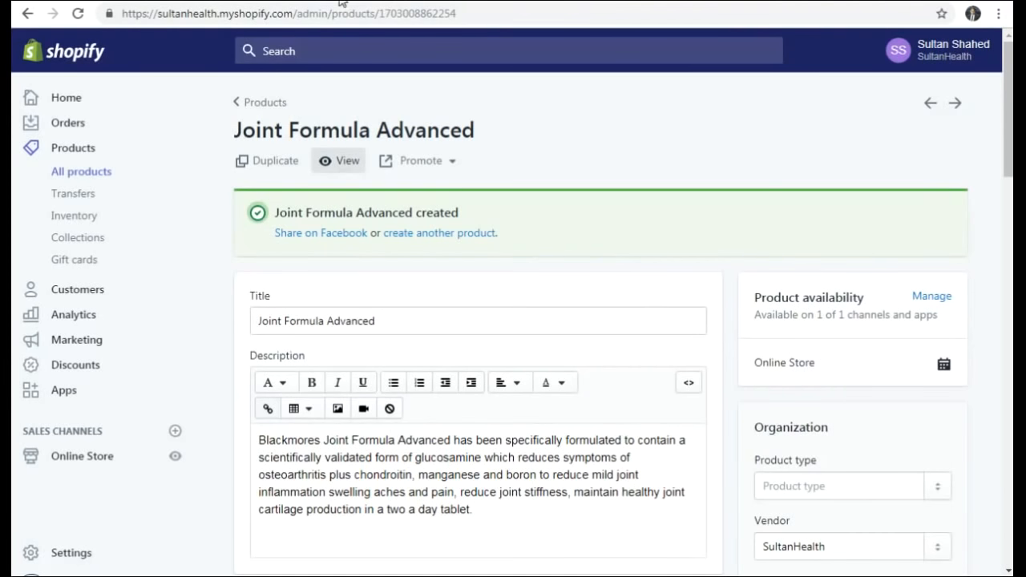
- Check Inventory for Joint Formula Advanced at quantity 10, then return to the products list
click(265, 106)
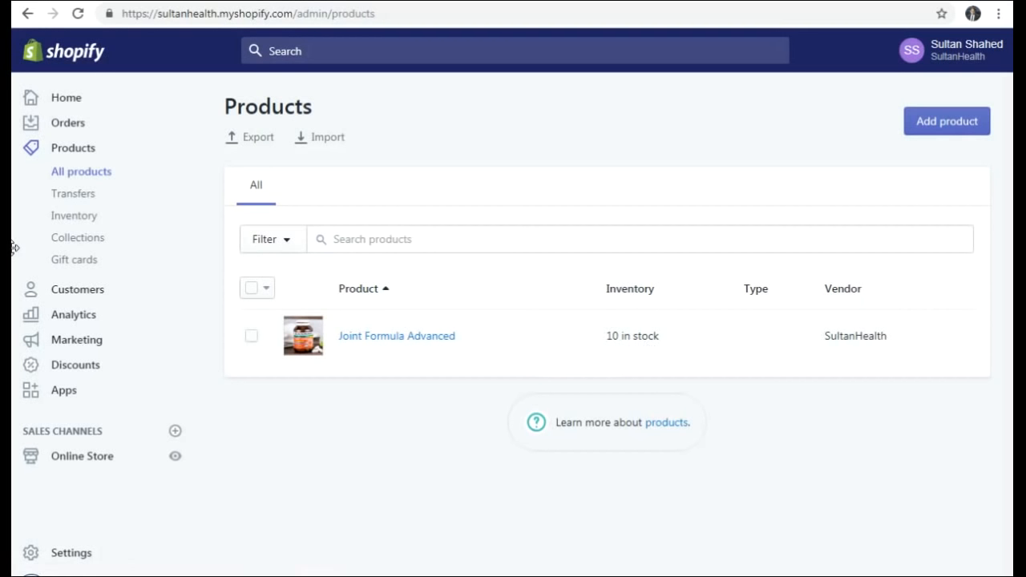
click(68, 219)
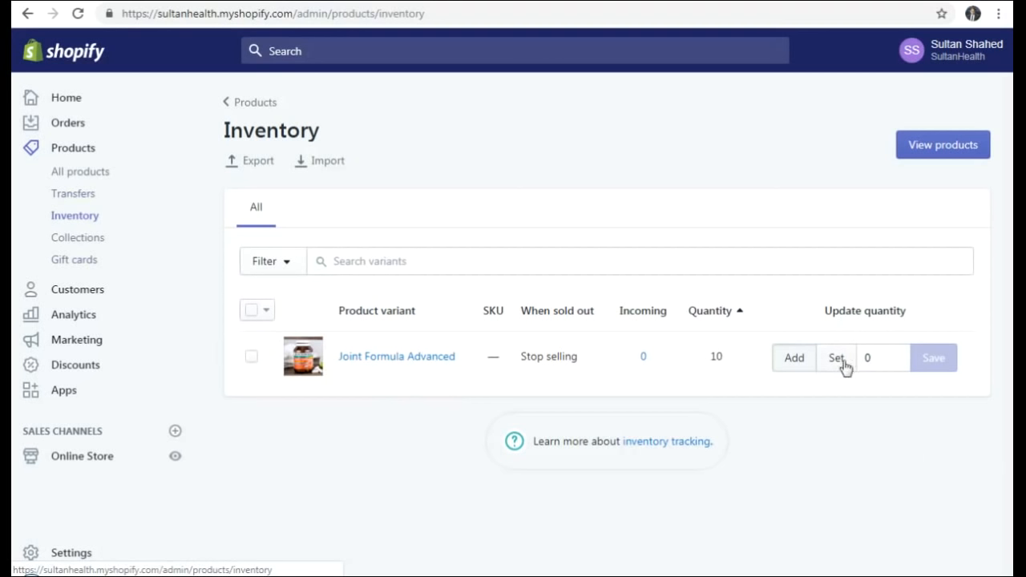
click(73, 176)
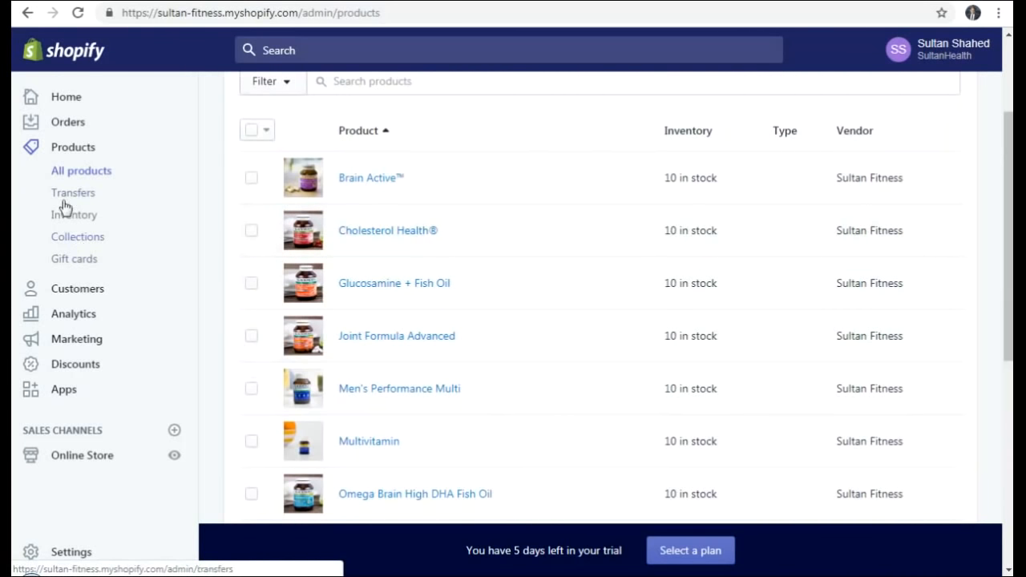
- Review the Online Store themes: current theme Debut, with Brooklyn under more themes
click(87, 462)
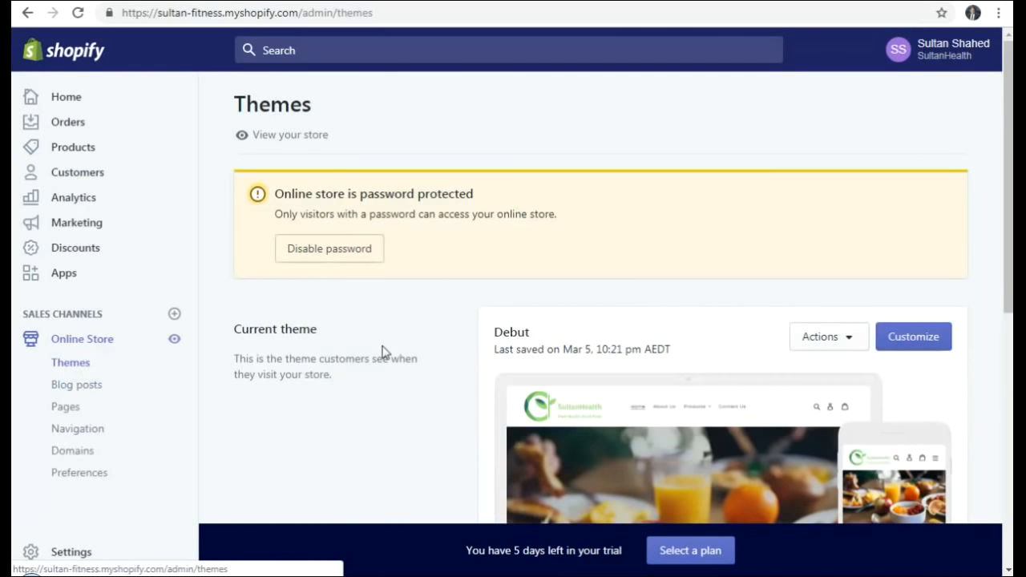
scroll(497, 337, down, 2)
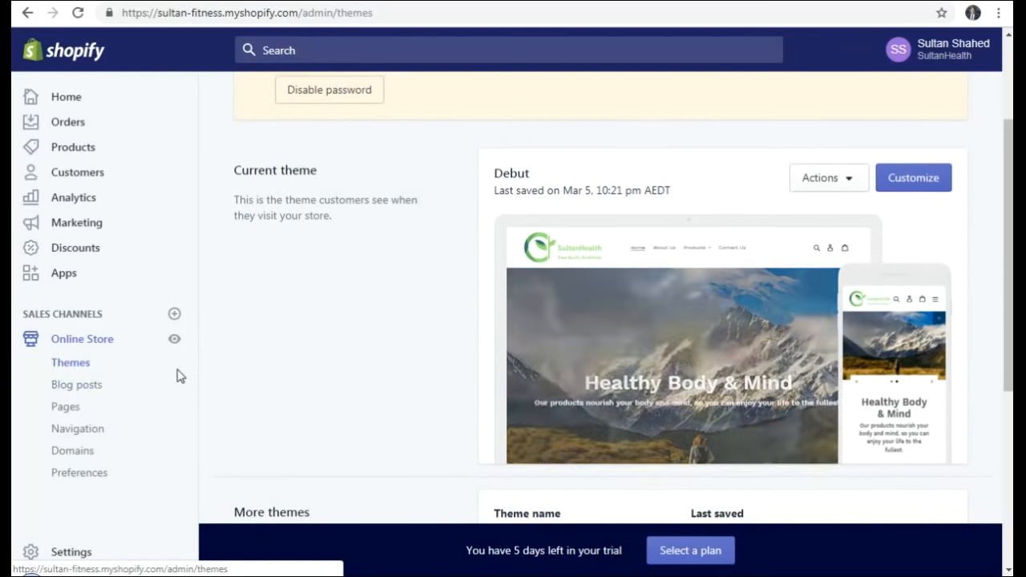
scroll(101, 383, down, 1)
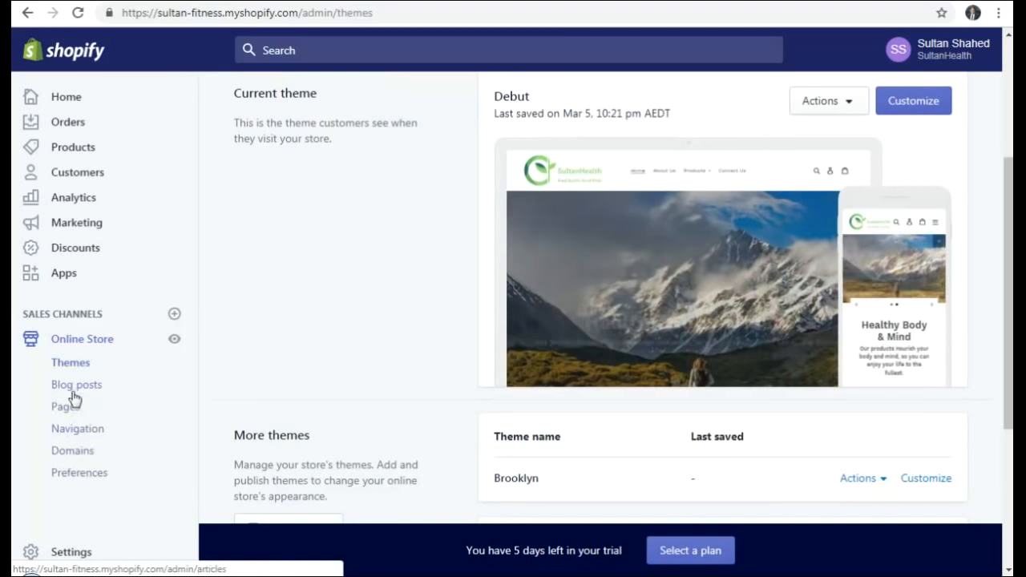
- Look over the empty Blog posts page, then move on to the Pages section
click(79, 396)
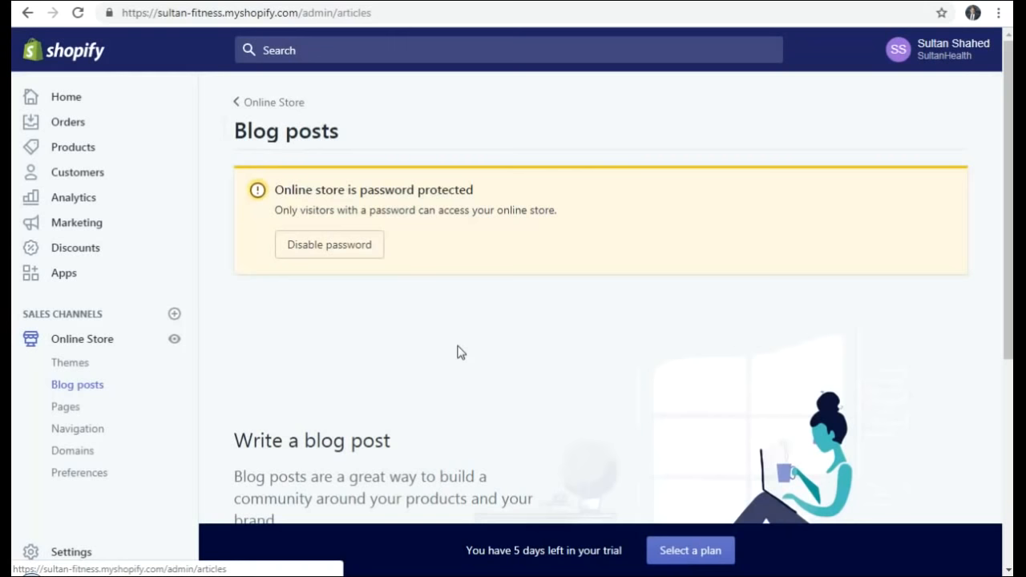
scroll(482, 338, down, 3)
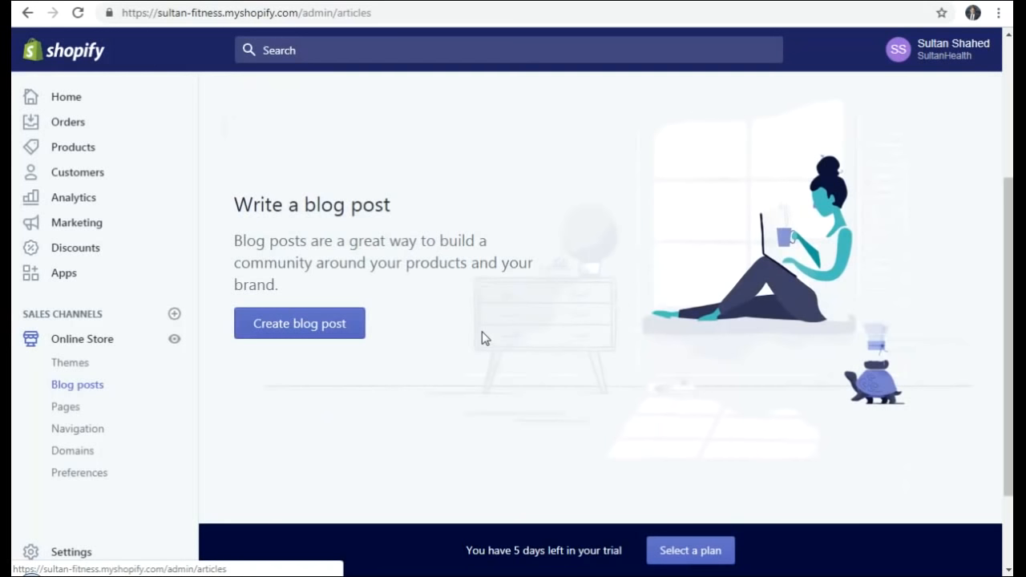
click(66, 415)
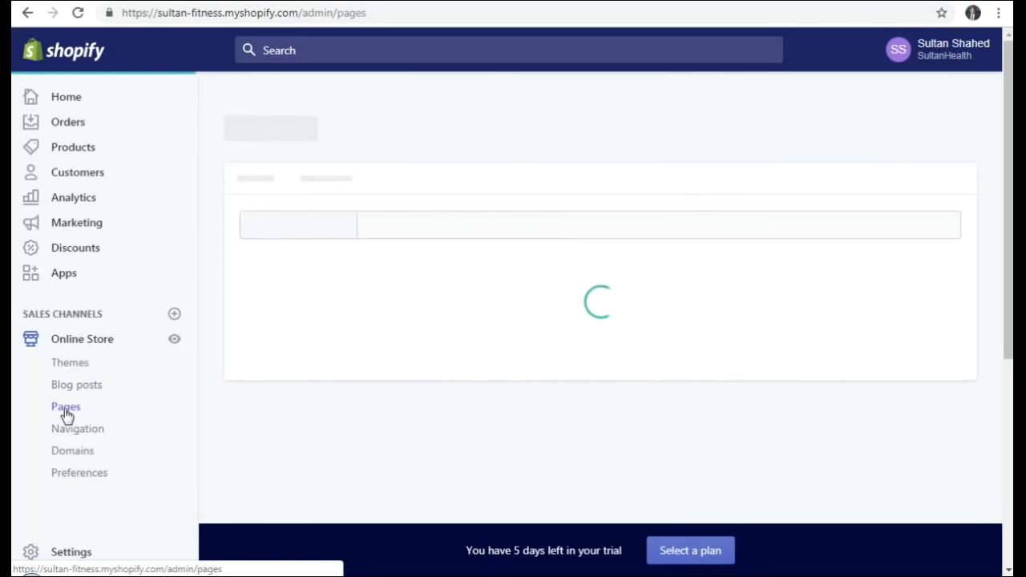
- Browse the About Us and Contact Us pages, then start a new page
scroll(537, 325, down, 2)
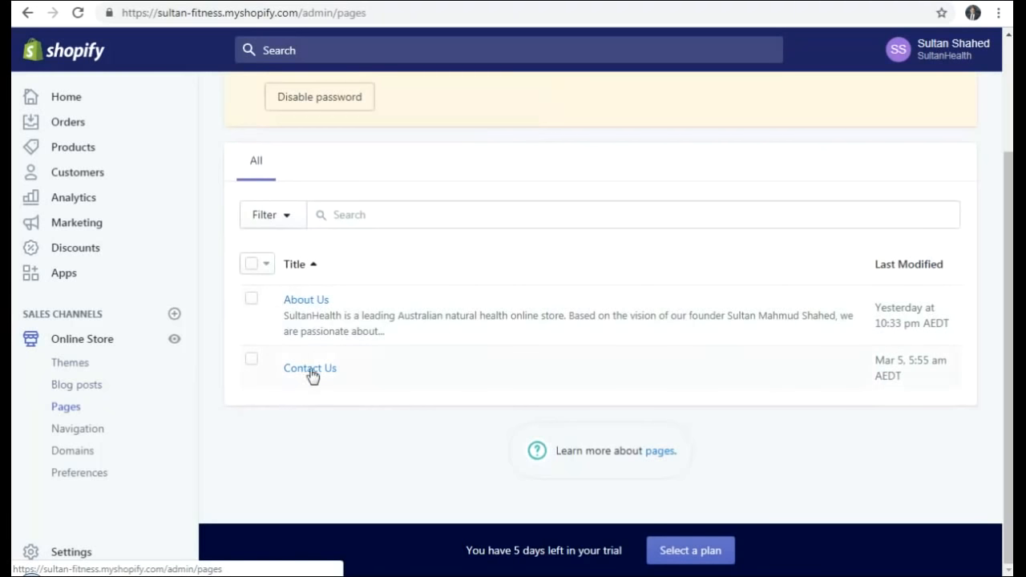
scroll(354, 363, up, 2)
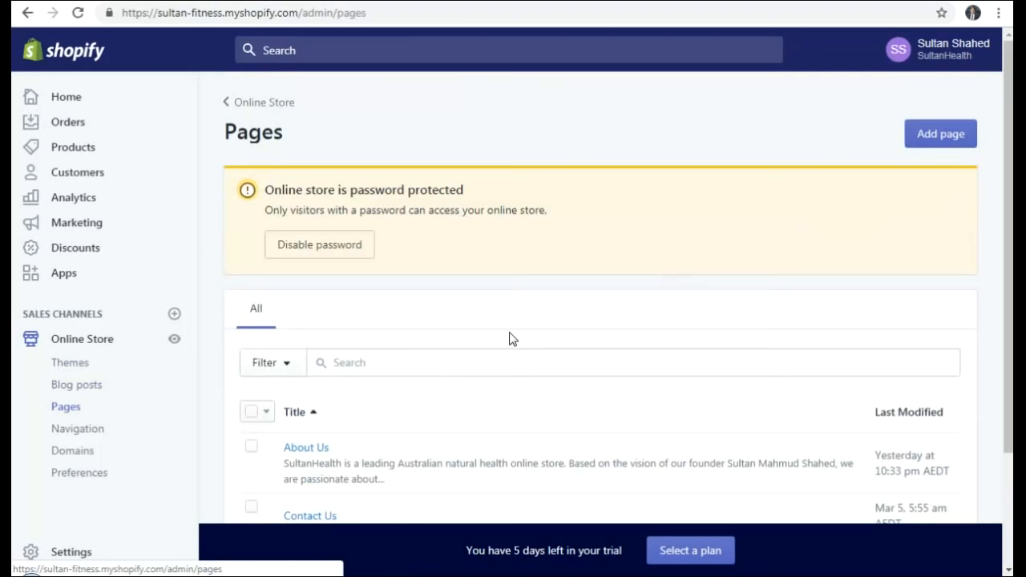
click(940, 136)
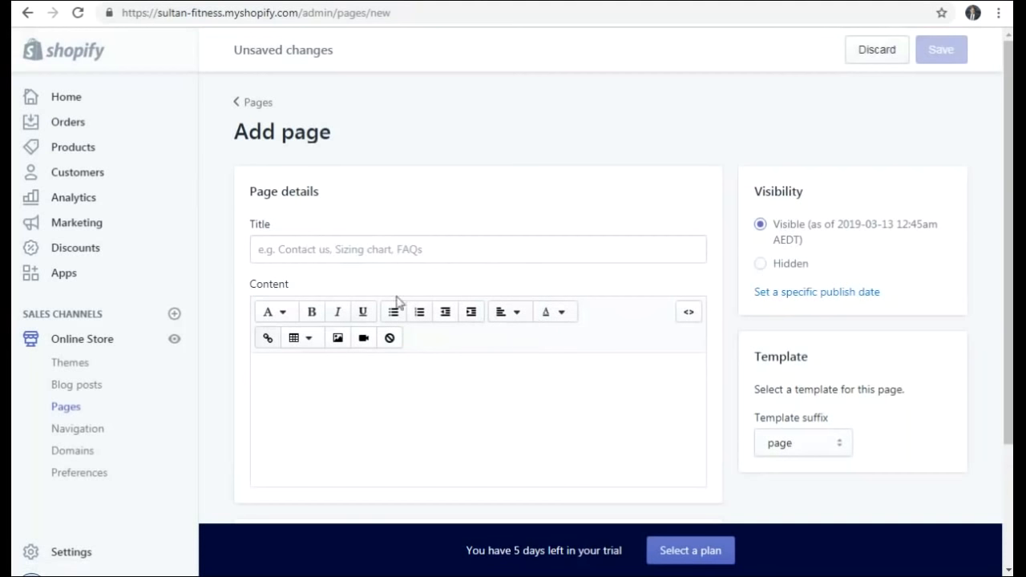
click(284, 249)
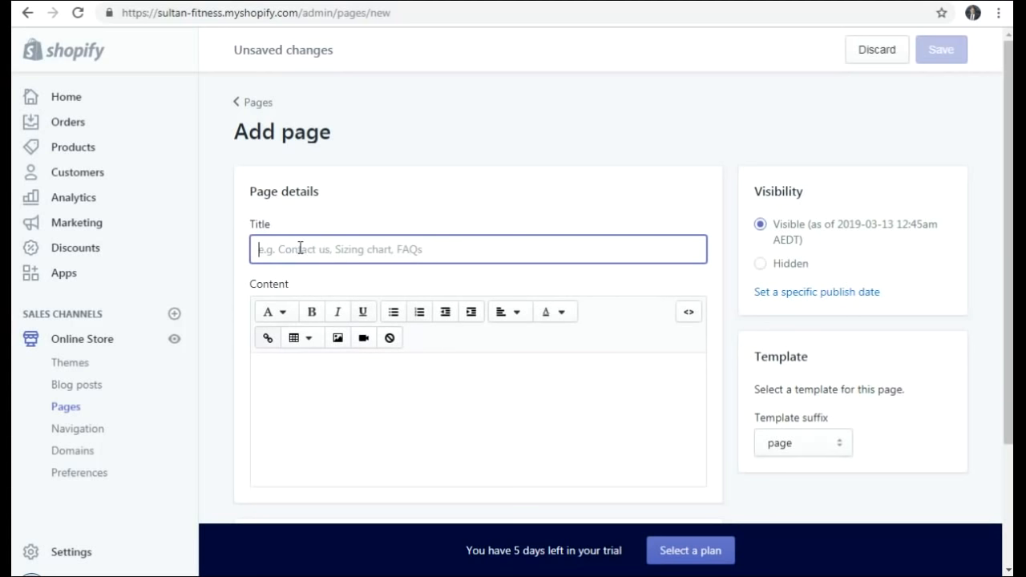
click(815, 444)
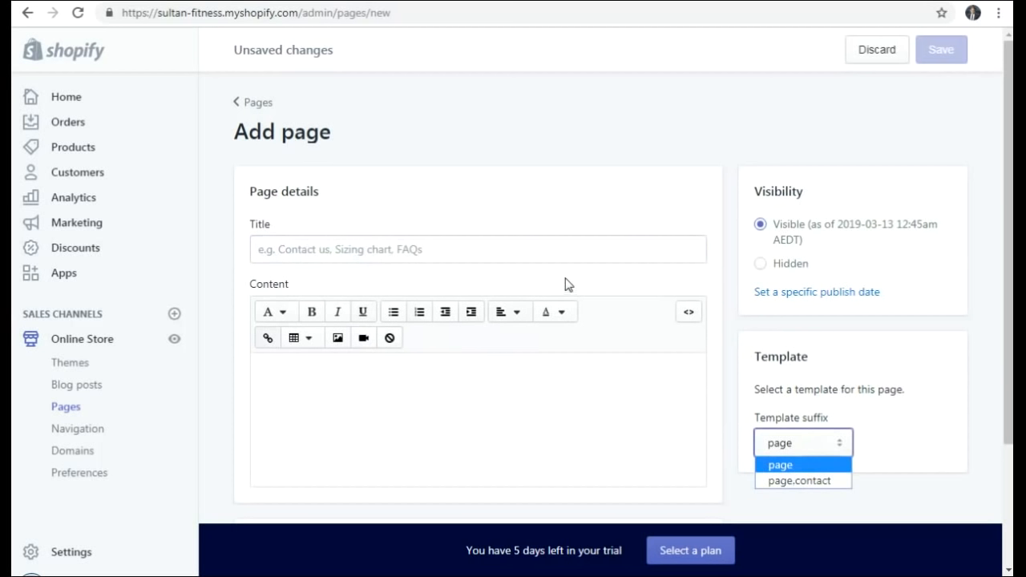
click(562, 203)
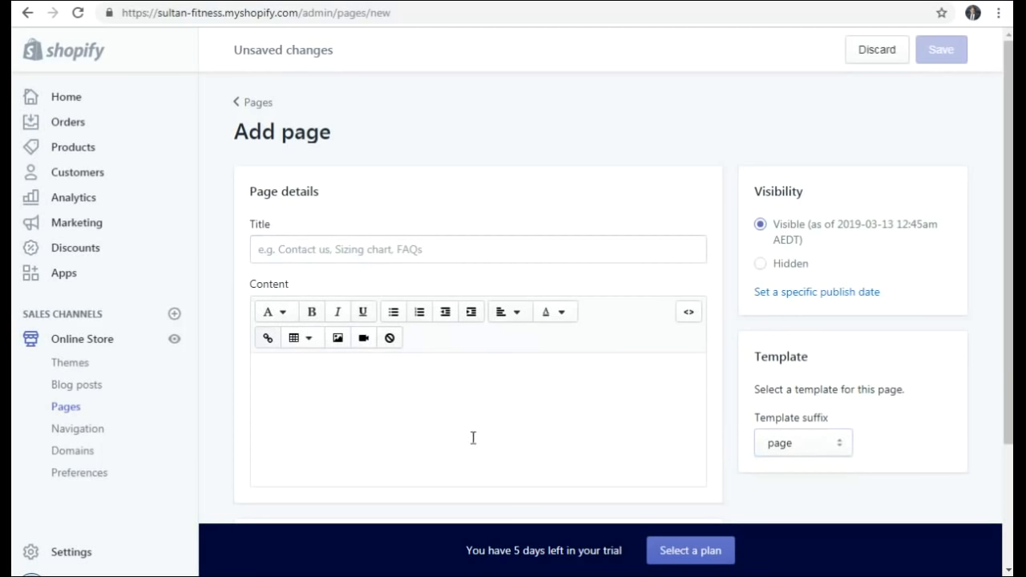
click(332, 249)
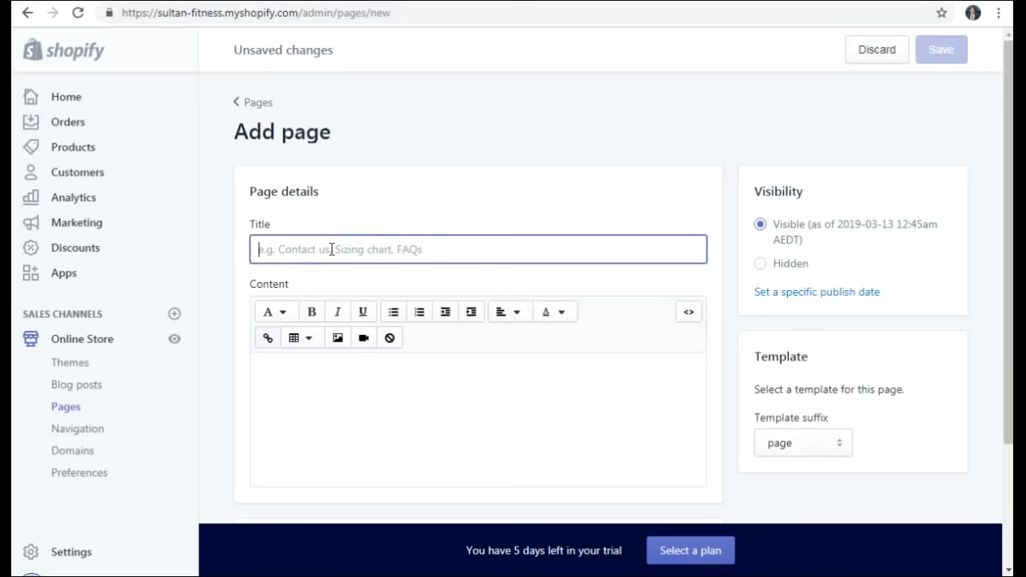
click(353, 403)
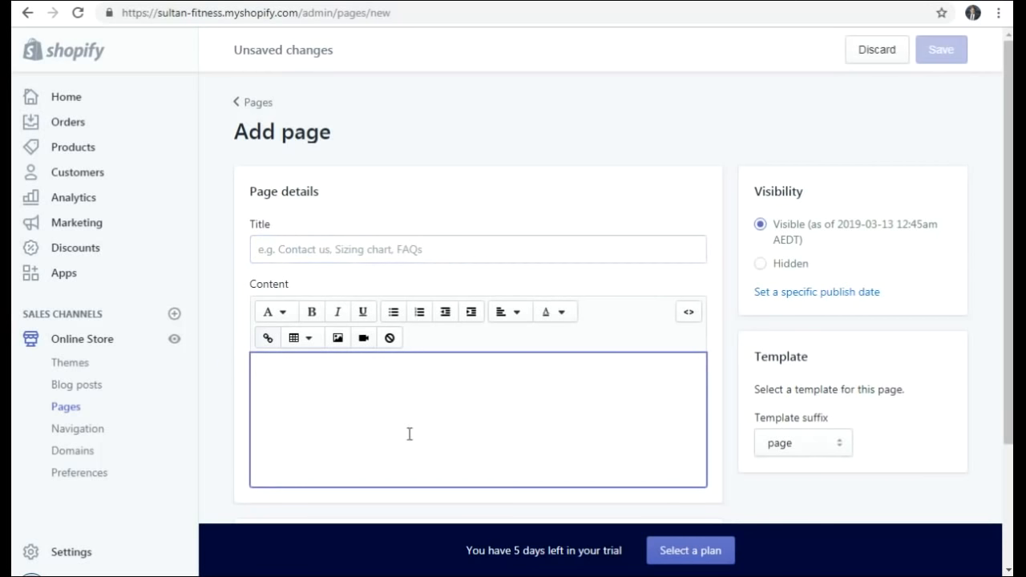
scroll(409, 434, down, 2)
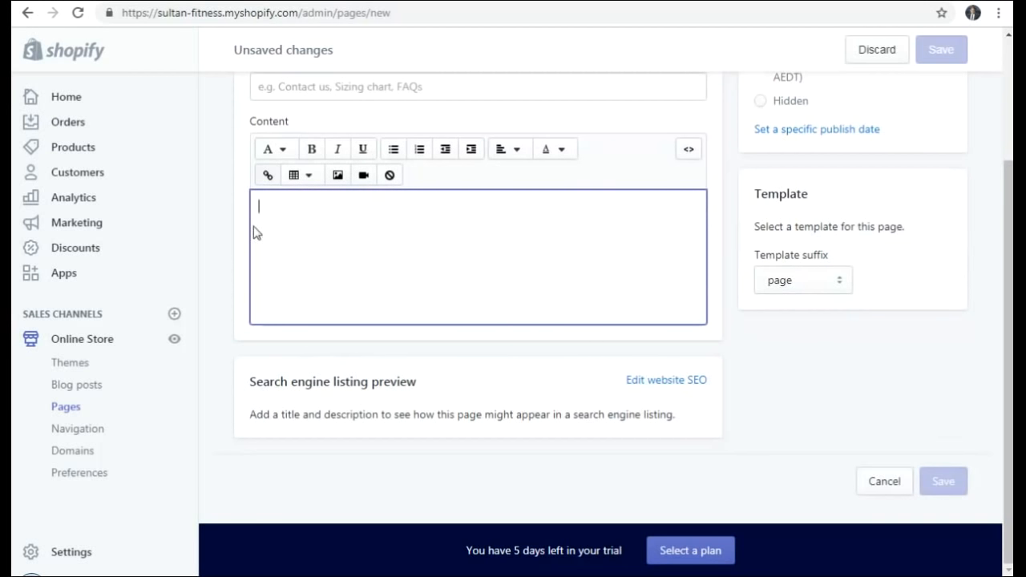
scroll(522, 337, up, 2)
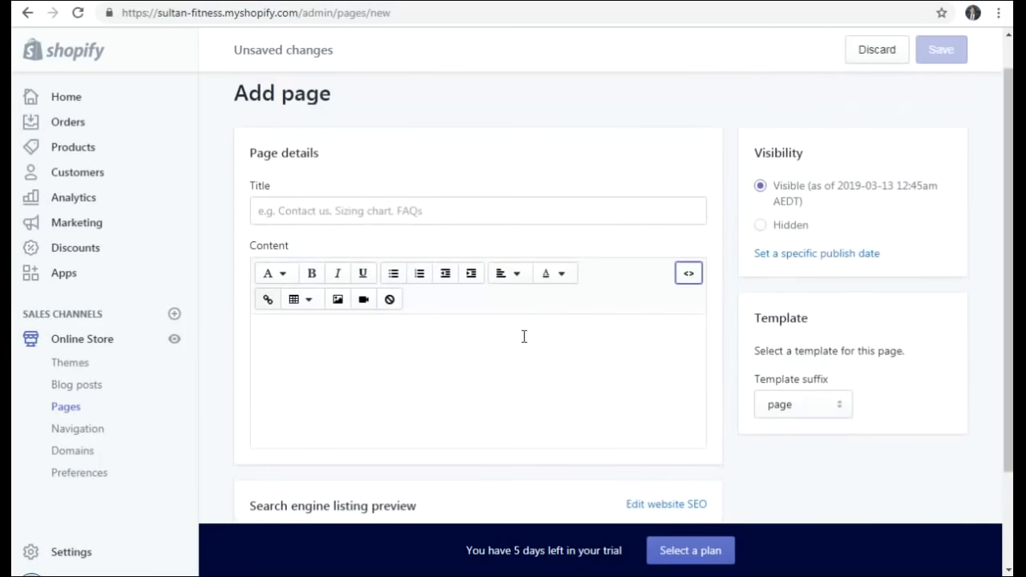
click(883, 50)
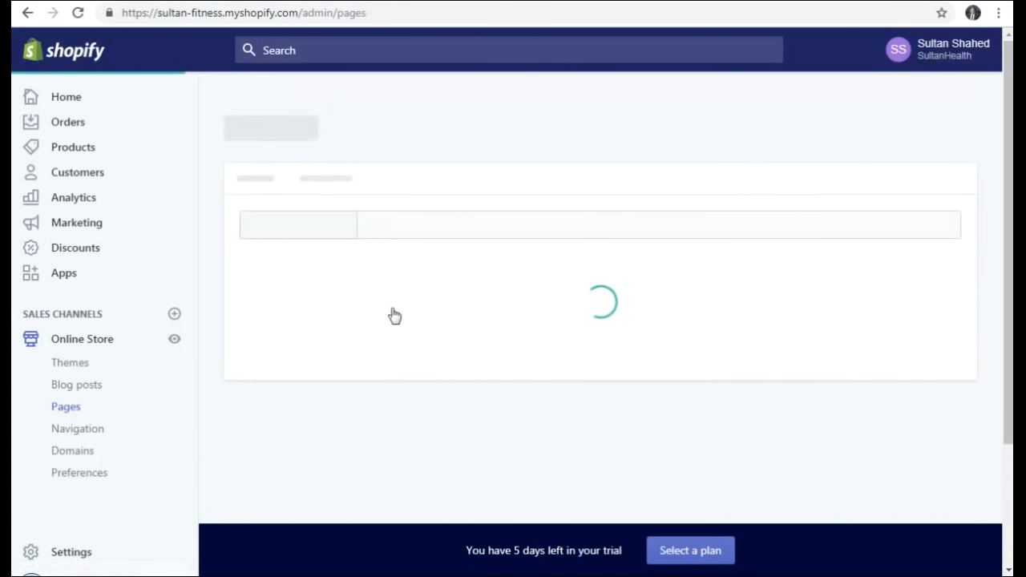
scroll(339, 360, down, 2)
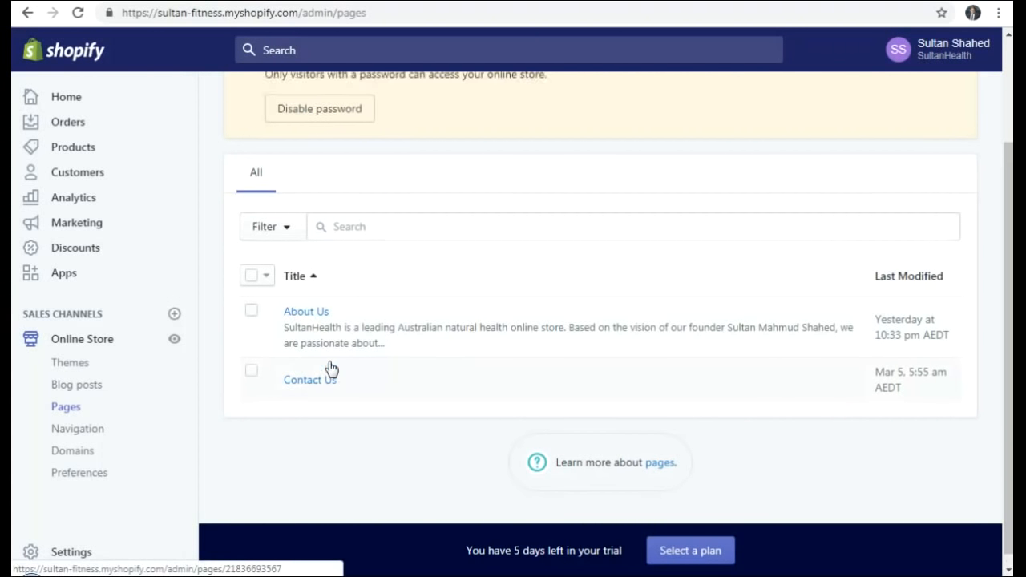
scroll(327, 367, up, 2)
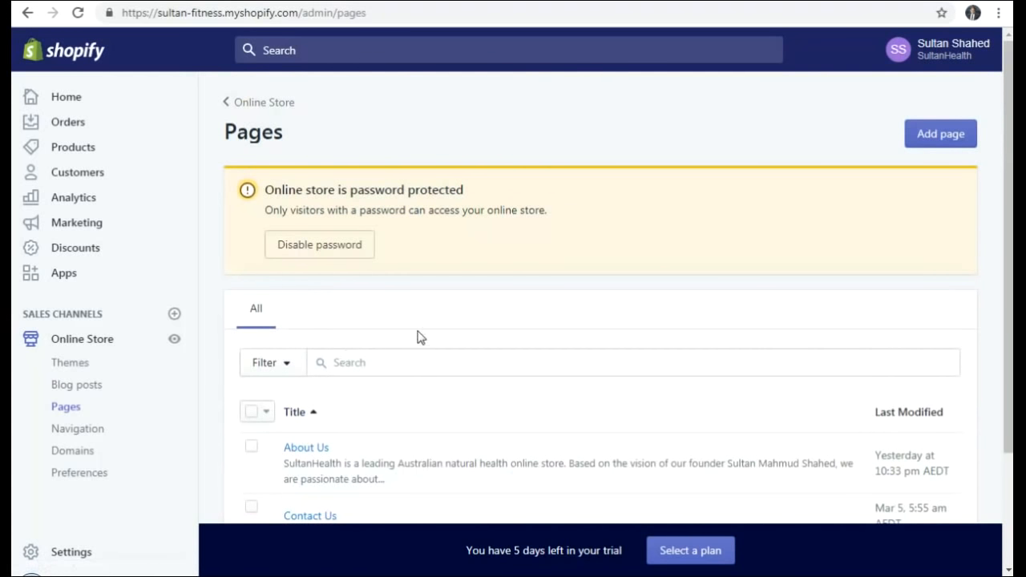
scroll(418, 337, down, 2)
- Go to Navigation and open the Footer menu for editing
click(90, 440)
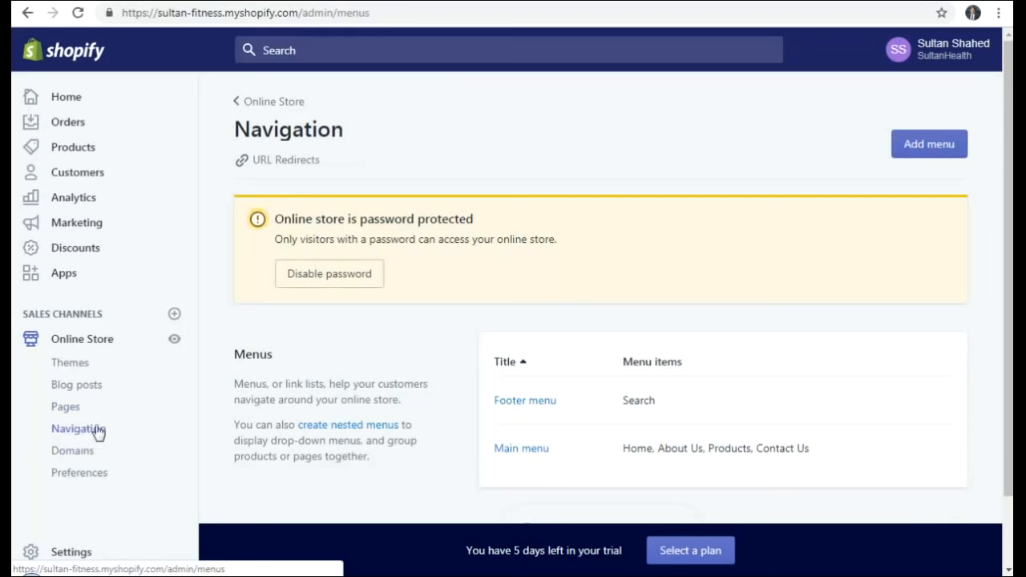
scroll(533, 332, down, 1)
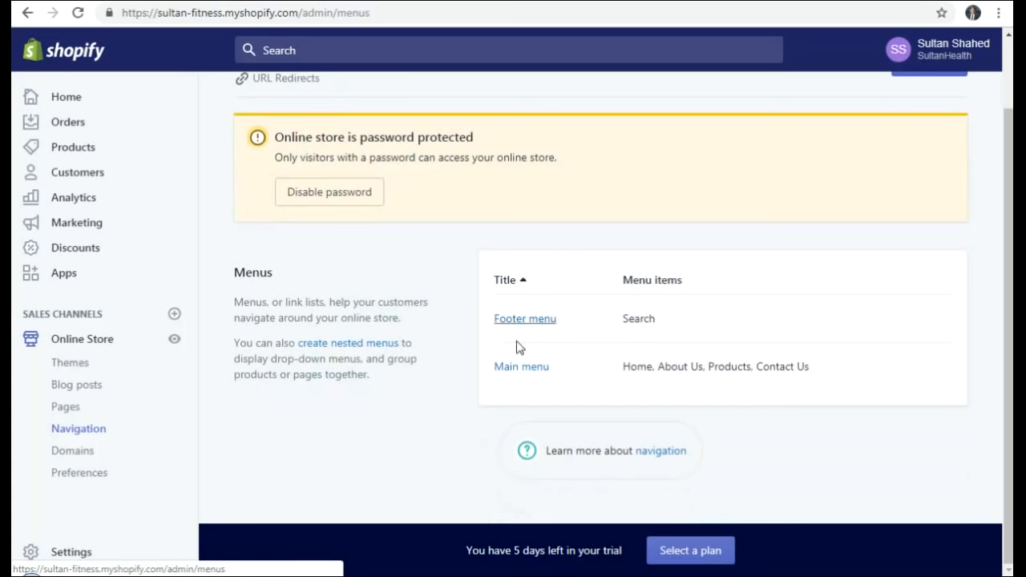
click(524, 319)
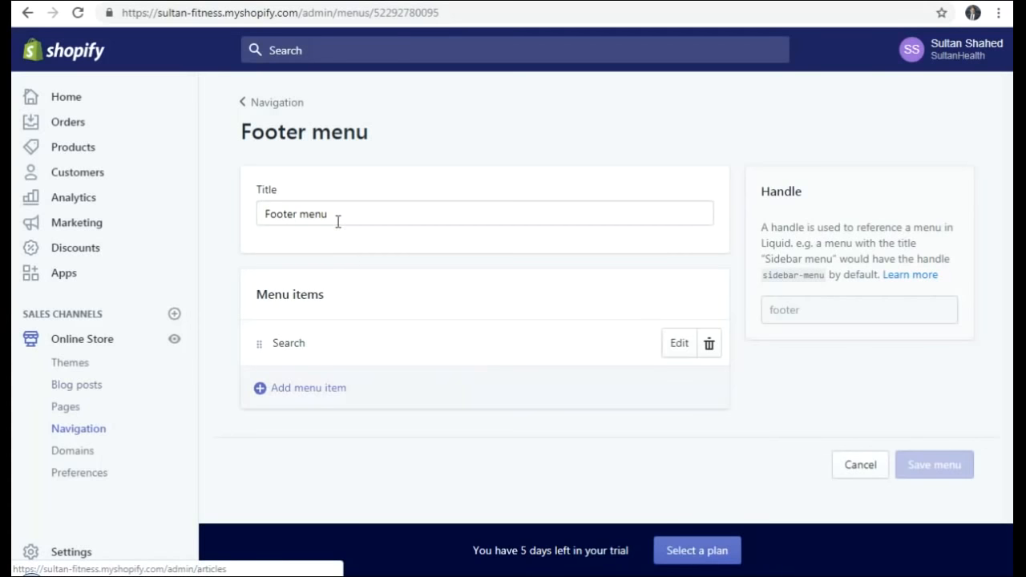
- Start a new Footer menu item named 'Terms and conditions'
click(312, 395)
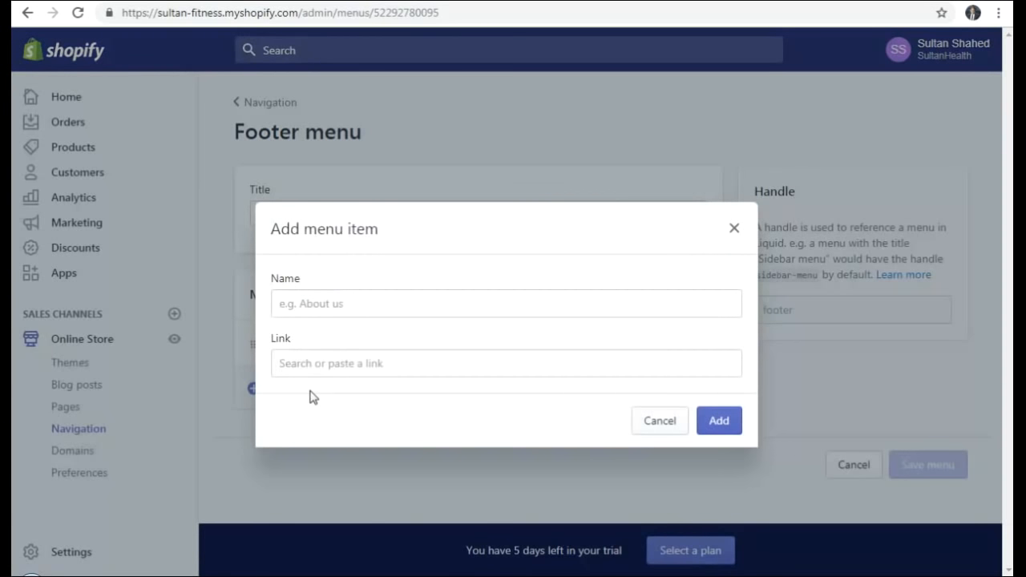
click(333, 305)
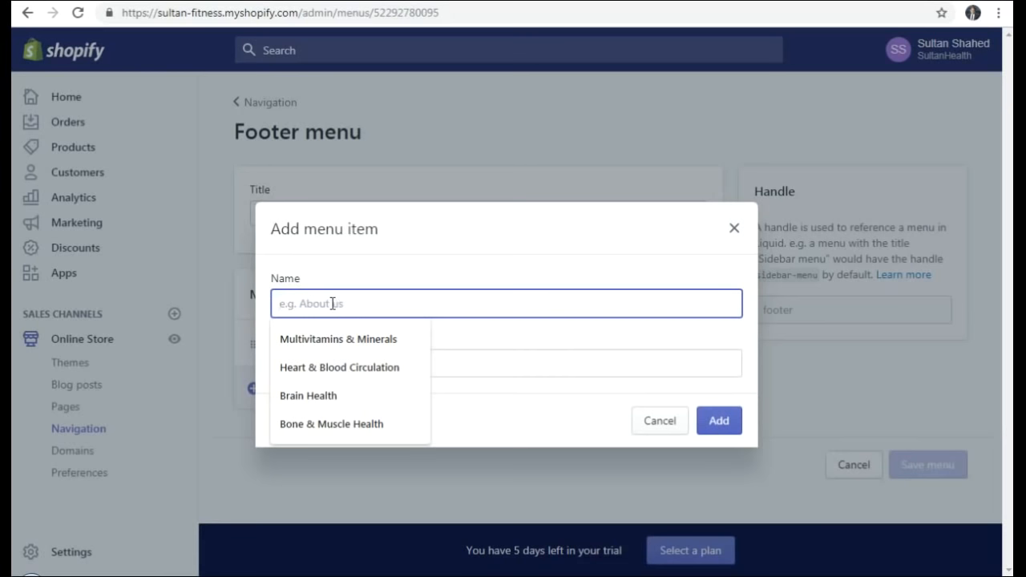
click(297, 303)
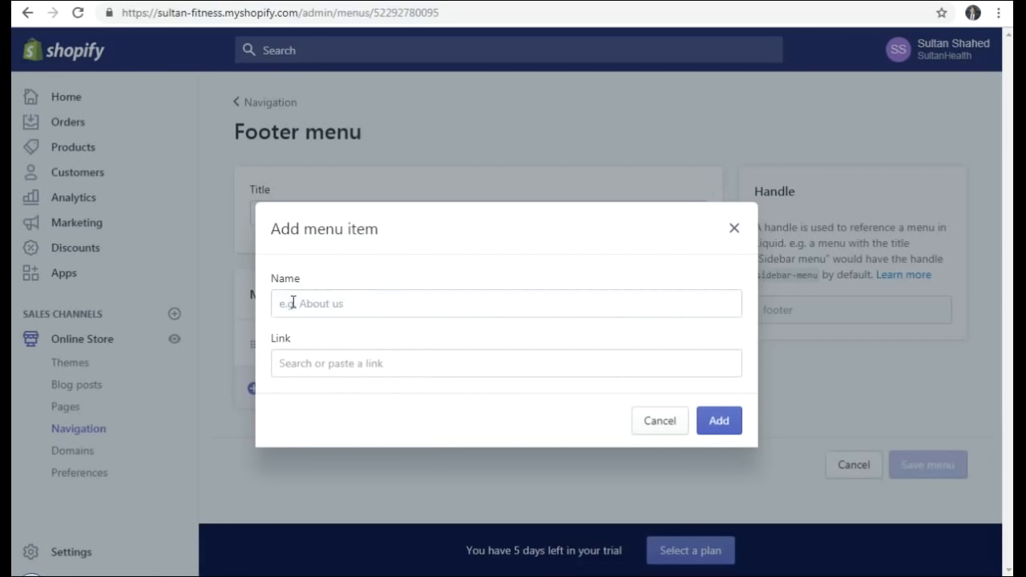
click(305, 303)
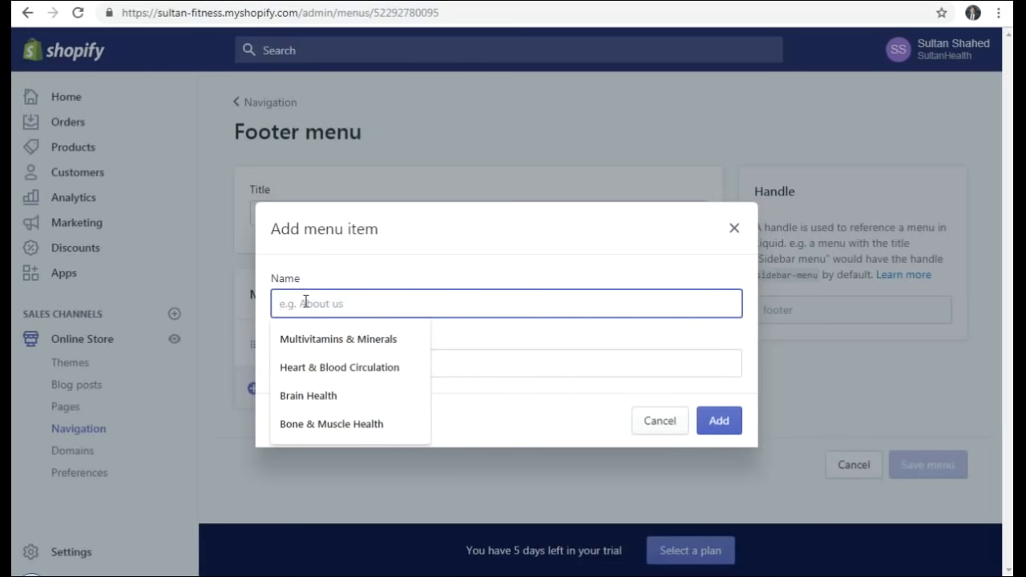
text(Terms)
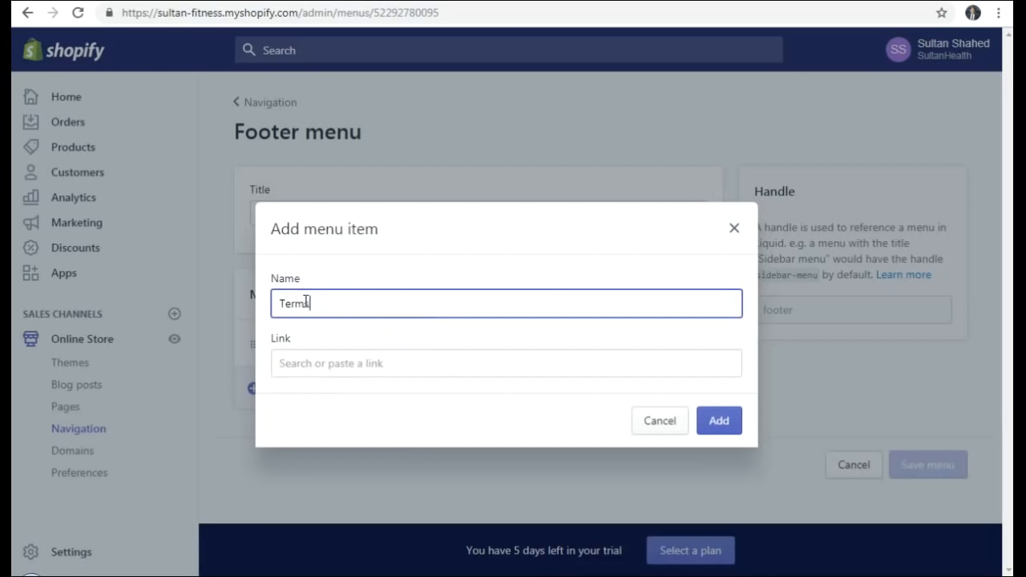
text( and conditions)
- Browse Pages as link targets, then clear the name and cancel without adding the item
click(314, 366)
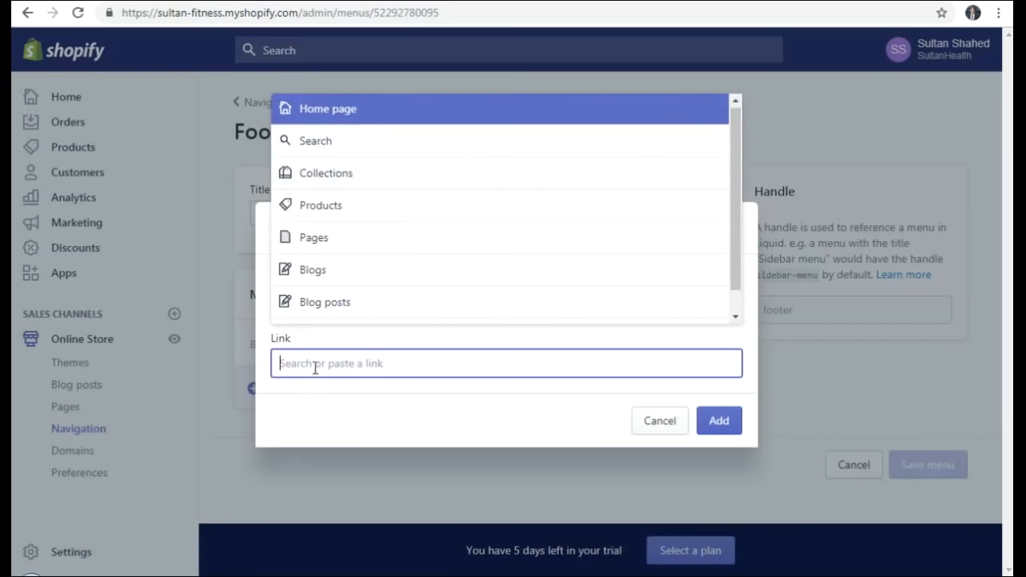
scroll(325, 200, down, 1)
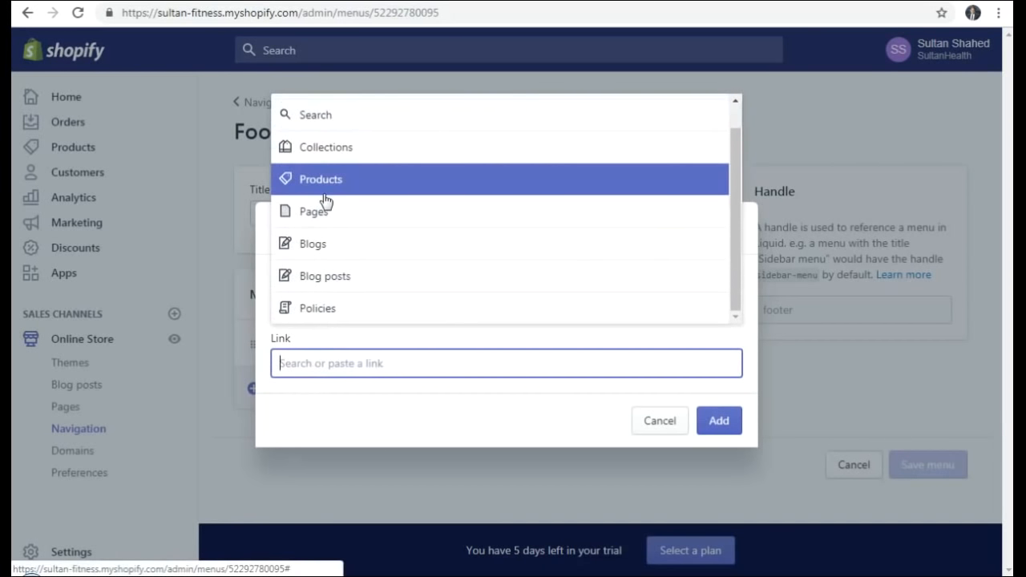
scroll(328, 200, up, 1)
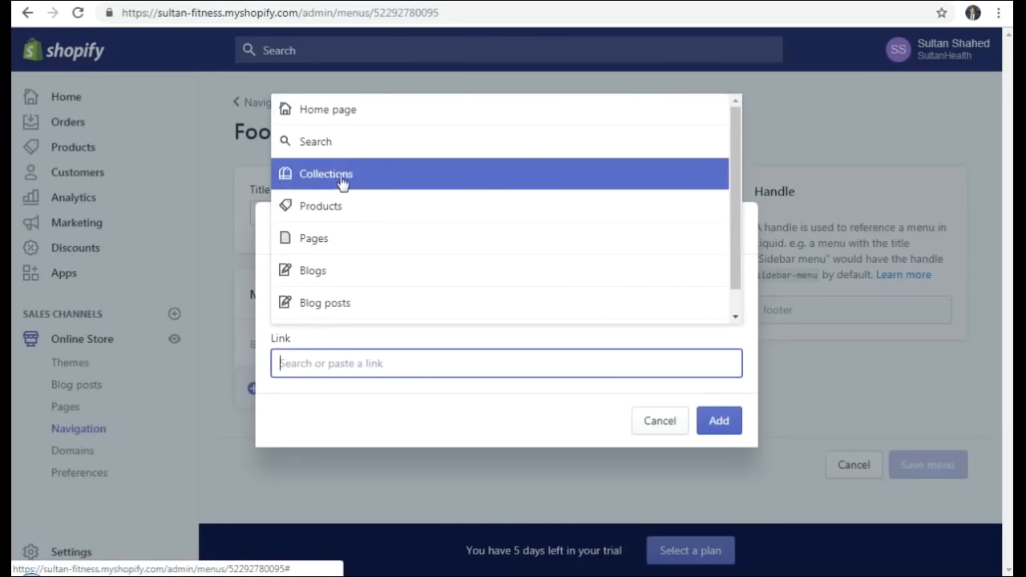
scroll(336, 212, down, 1)
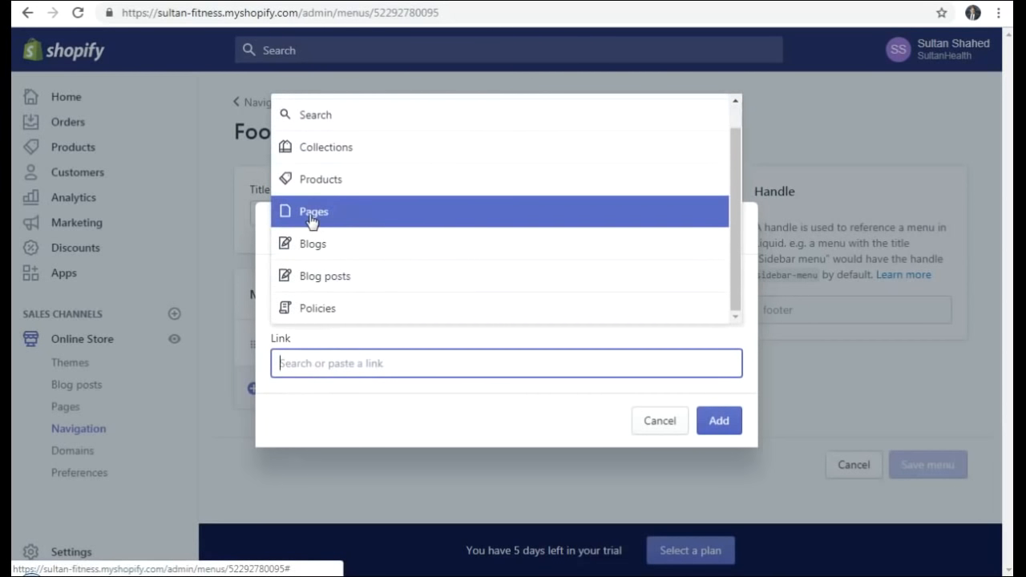
click(328, 216)
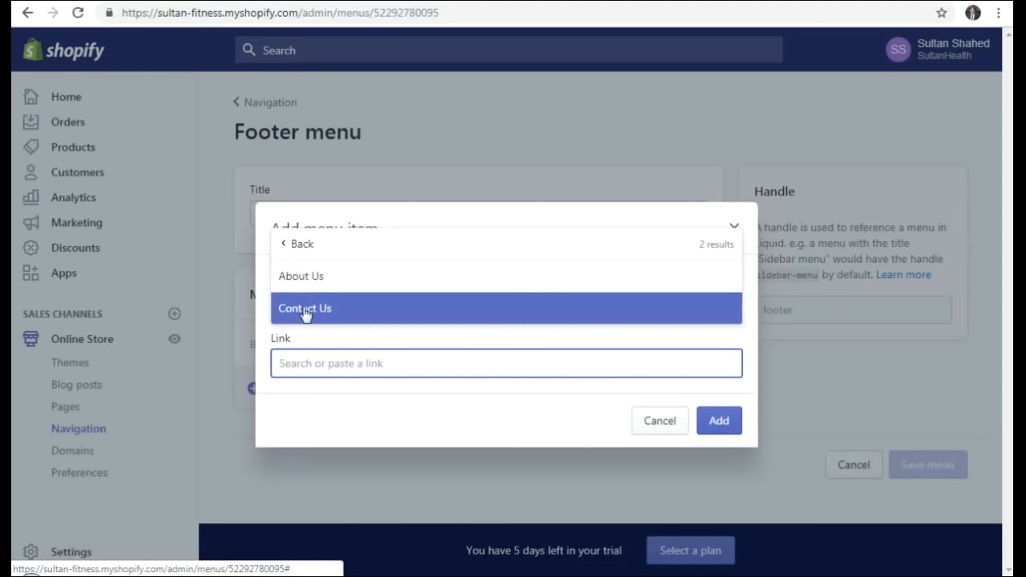
click(301, 245)
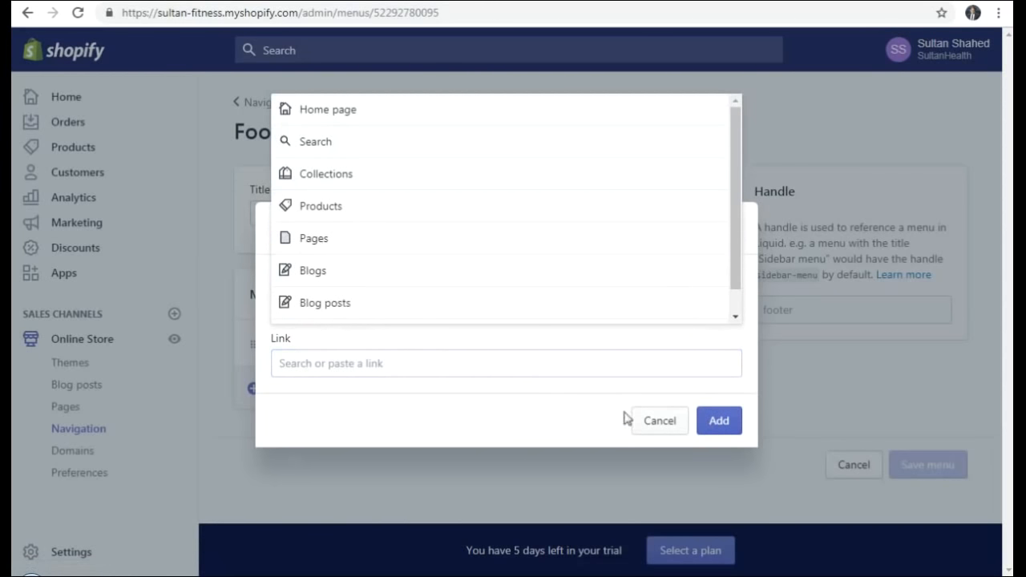
click(479, 388)
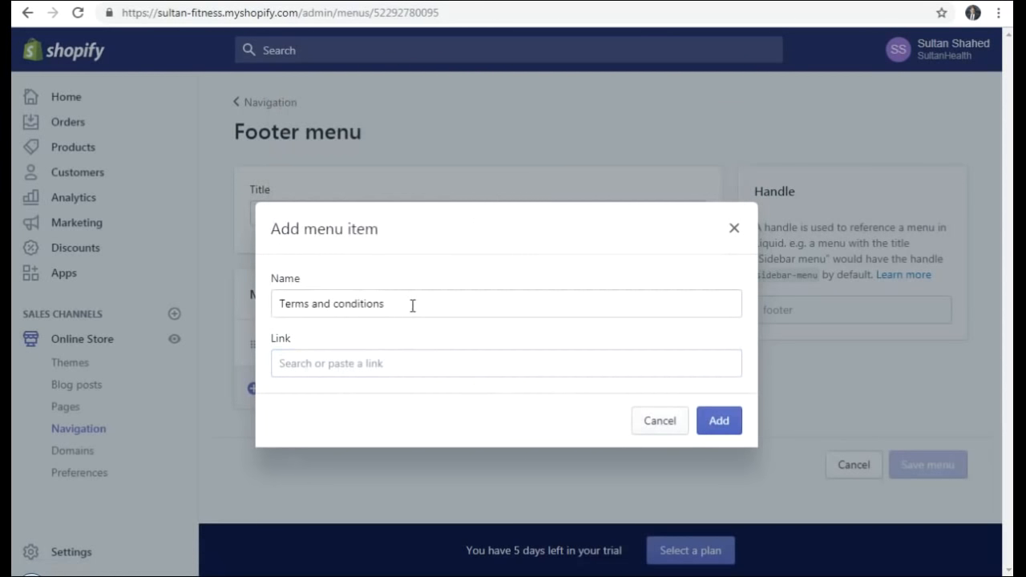
drag(412, 306, 214, 311)
key(BackSpace)
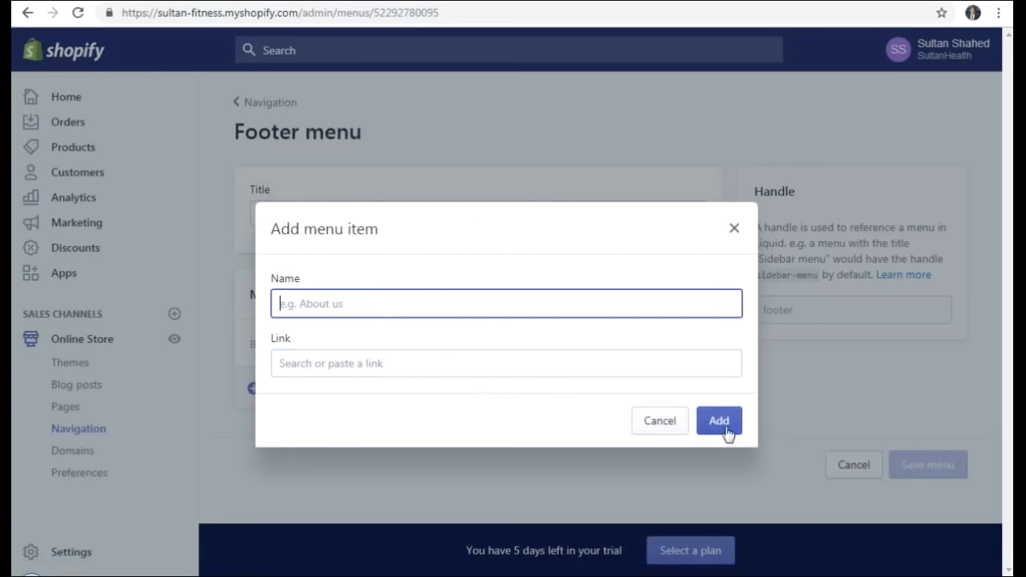
click(662, 429)
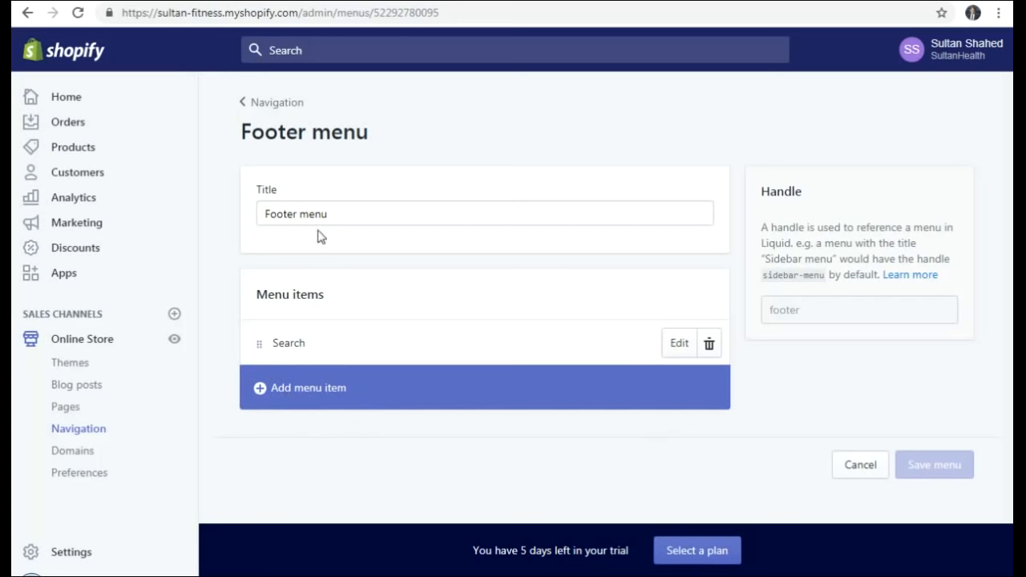
- Review the Main menu's items, then switch to the live storefront tab
click(271, 103)
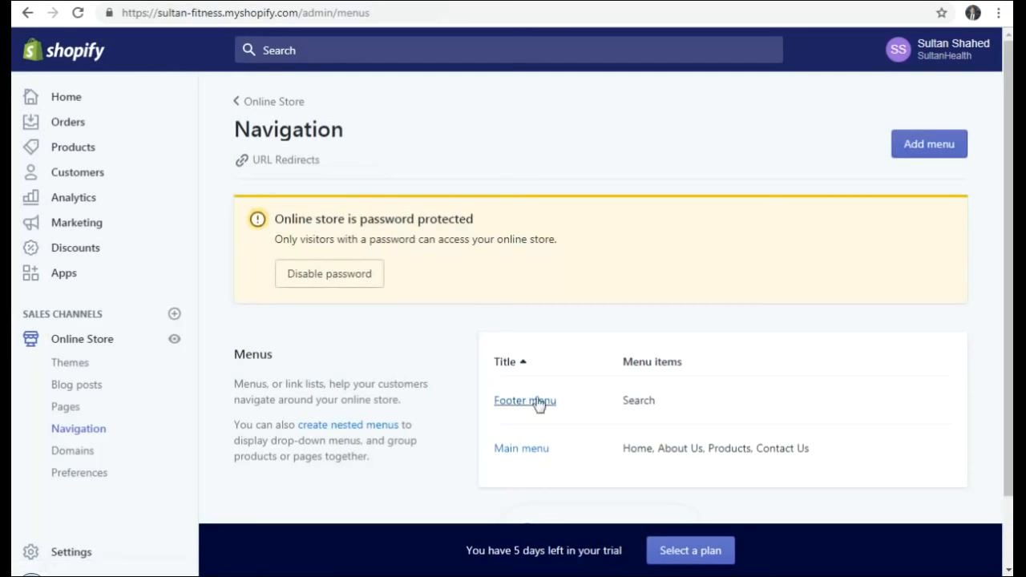
click(519, 451)
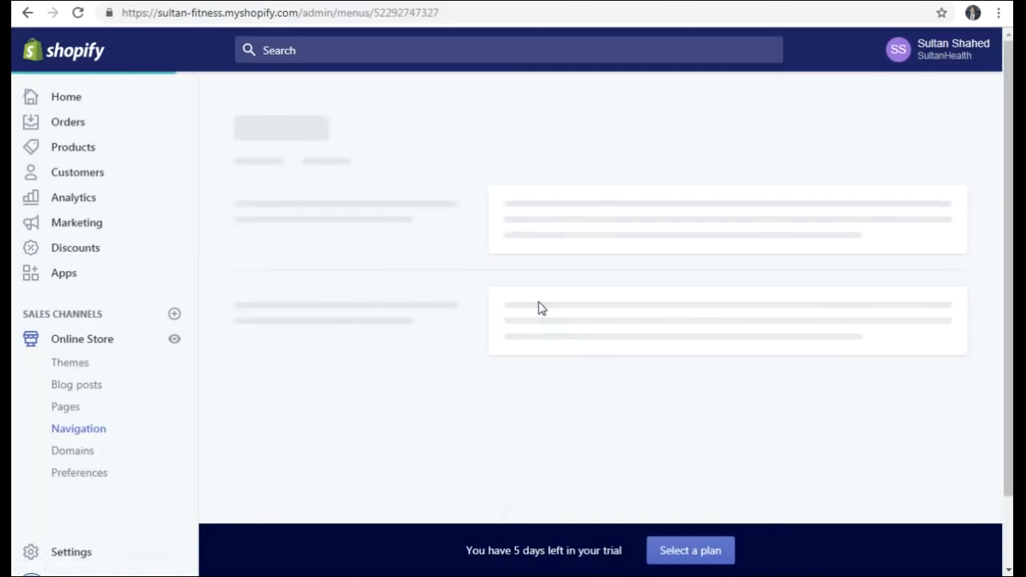
scroll(457, 328, down, 2)
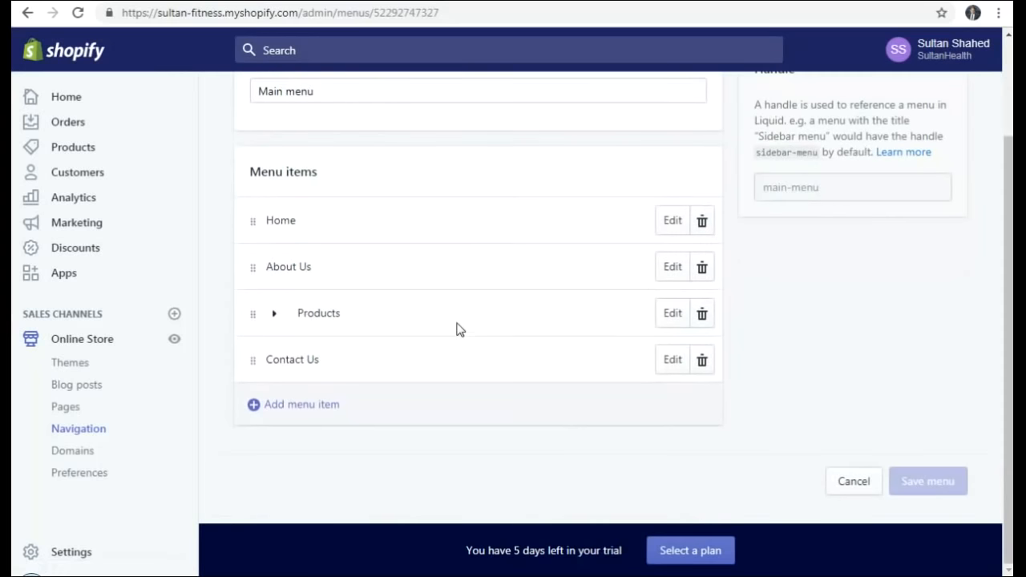
scroll(457, 329, up, 2)
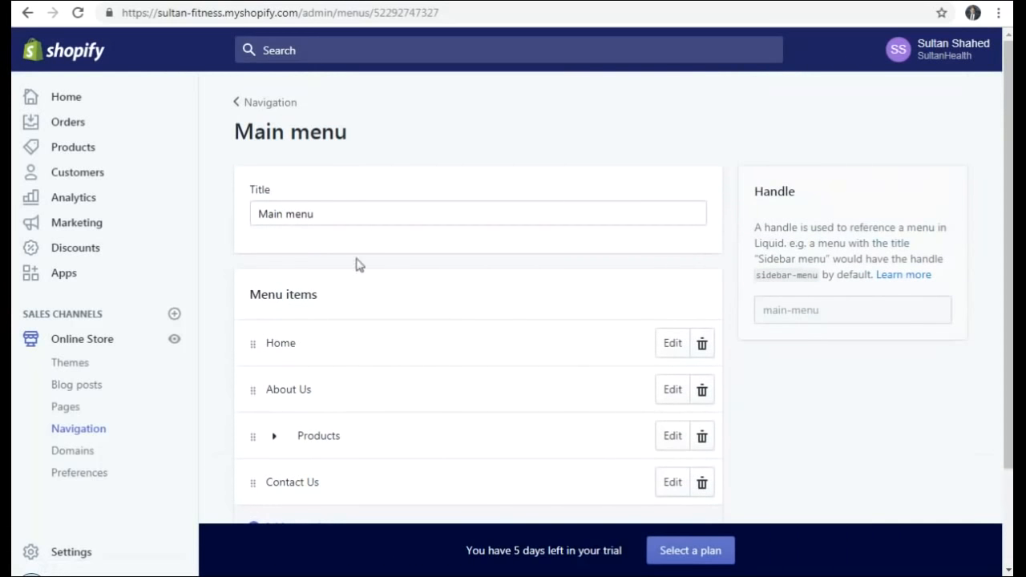
scroll(360, 238, down, 1)
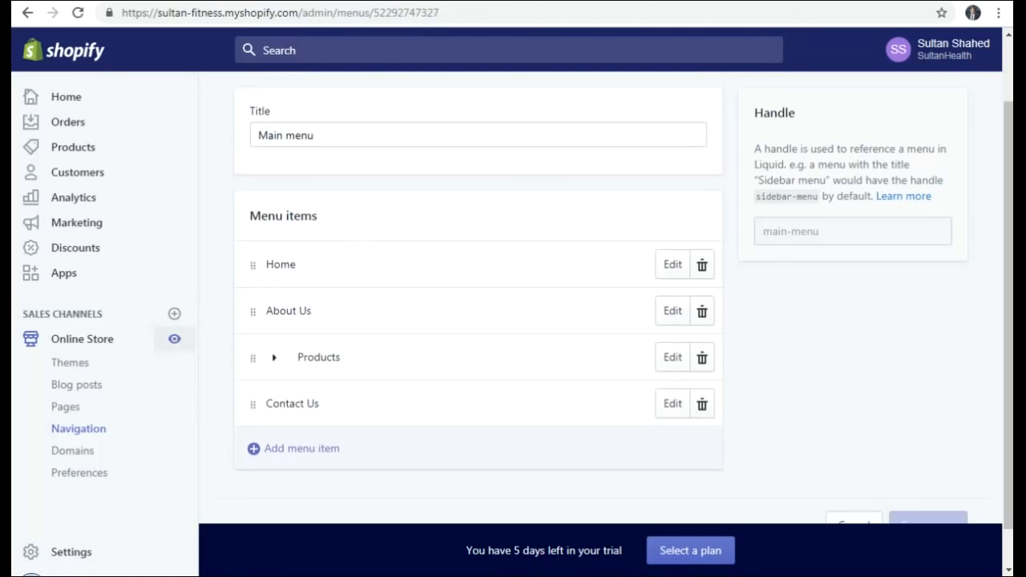
key(ctrl+Tab)
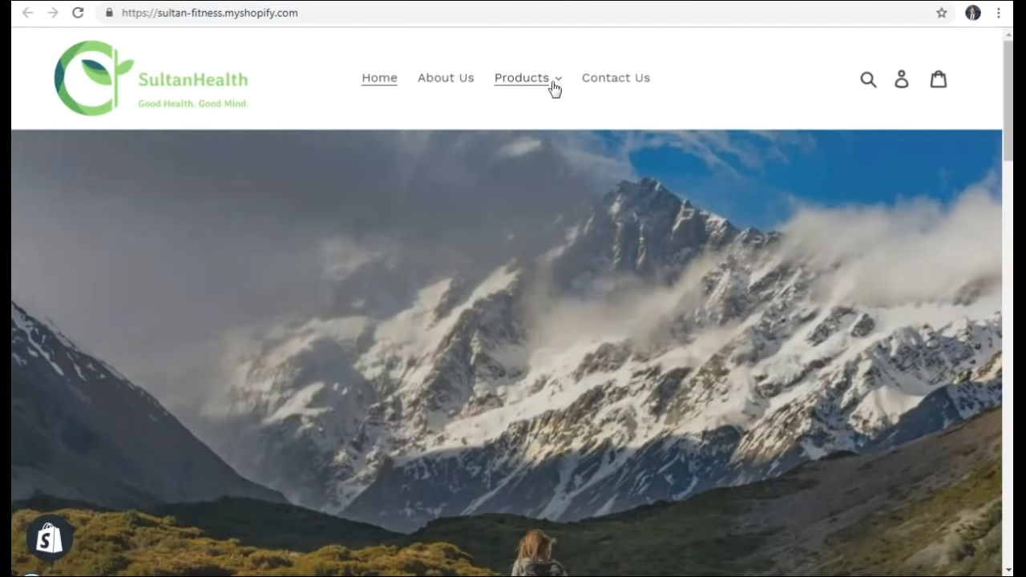
- Open and close the storefront's Products submenu of four health categories
click(553, 85)
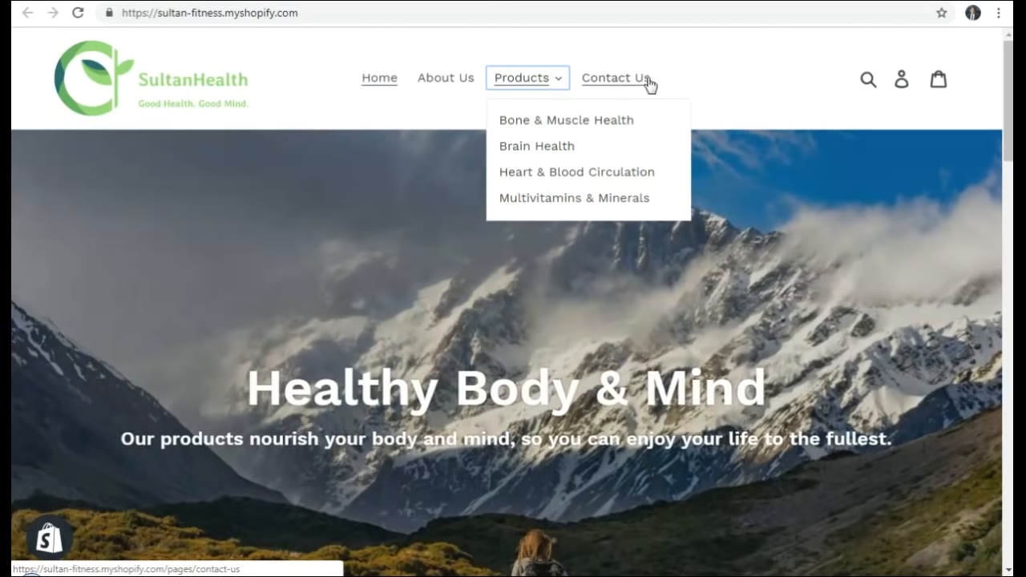
click(676, 54)
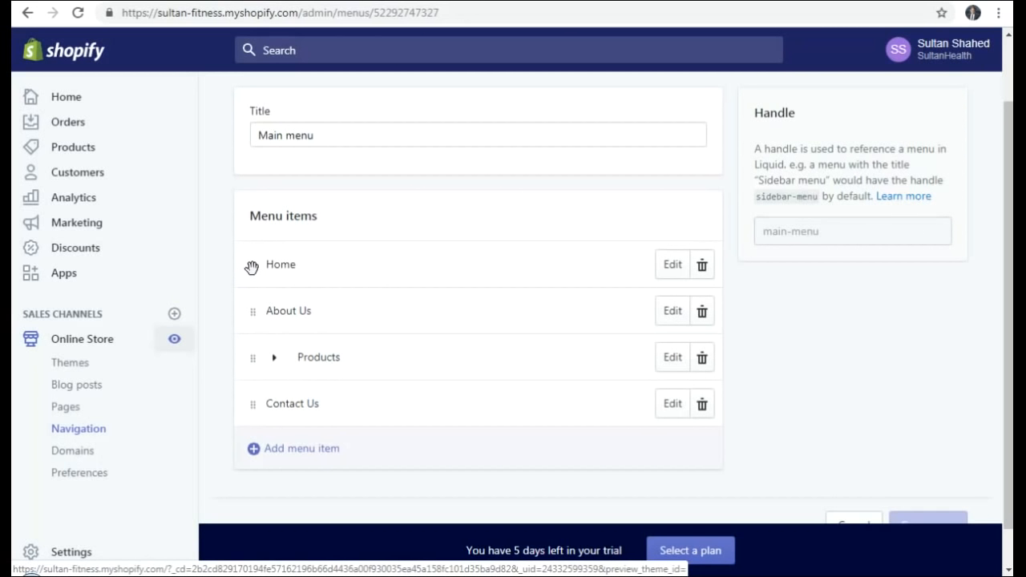
drag(251, 267, 268, 404)
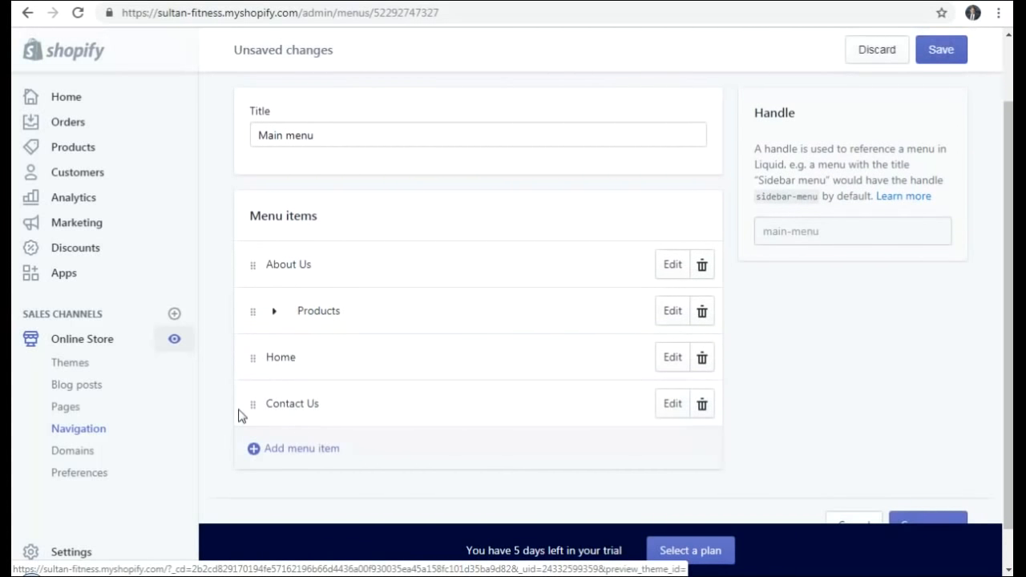
drag(253, 354, 245, 235)
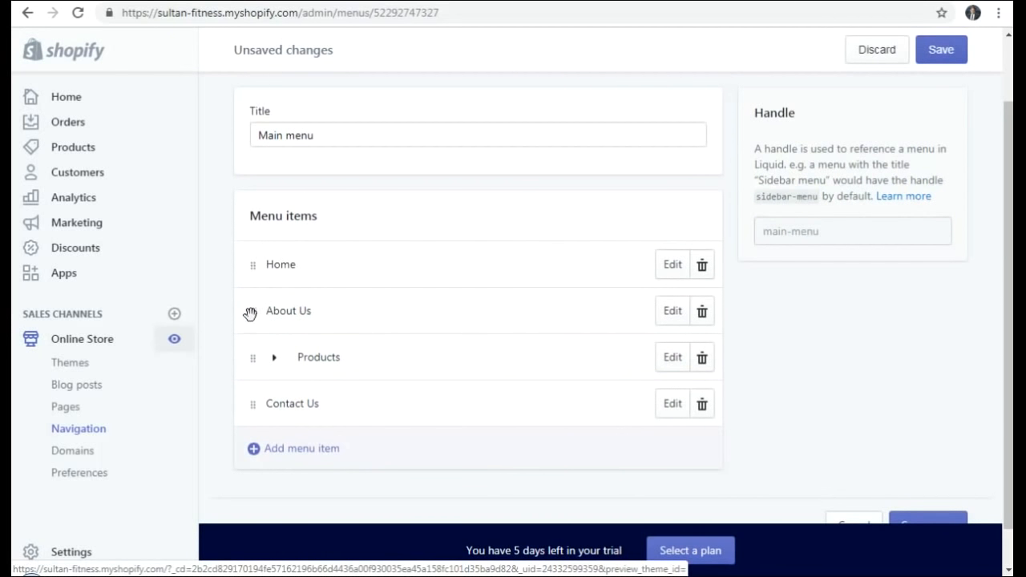
click(277, 365)
scroll(394, 316, down, 2)
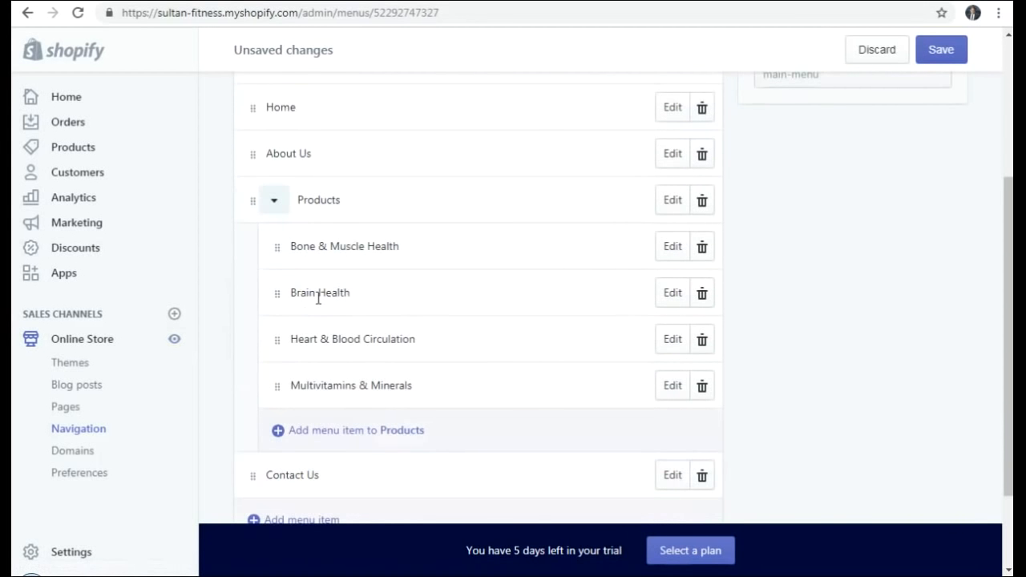
click(273, 200)
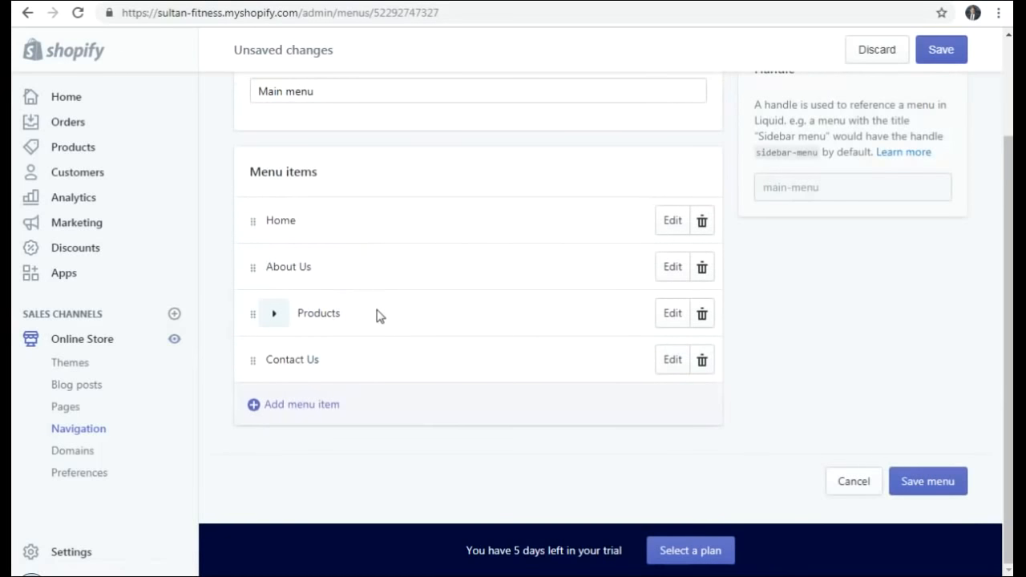
scroll(379, 315, up, 1)
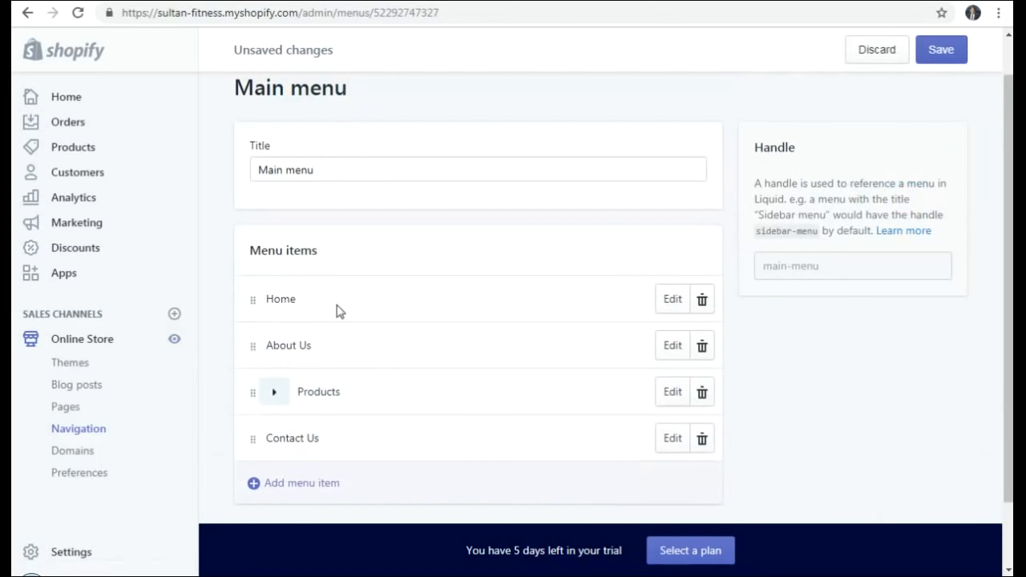
scroll(425, 261, down, 1)
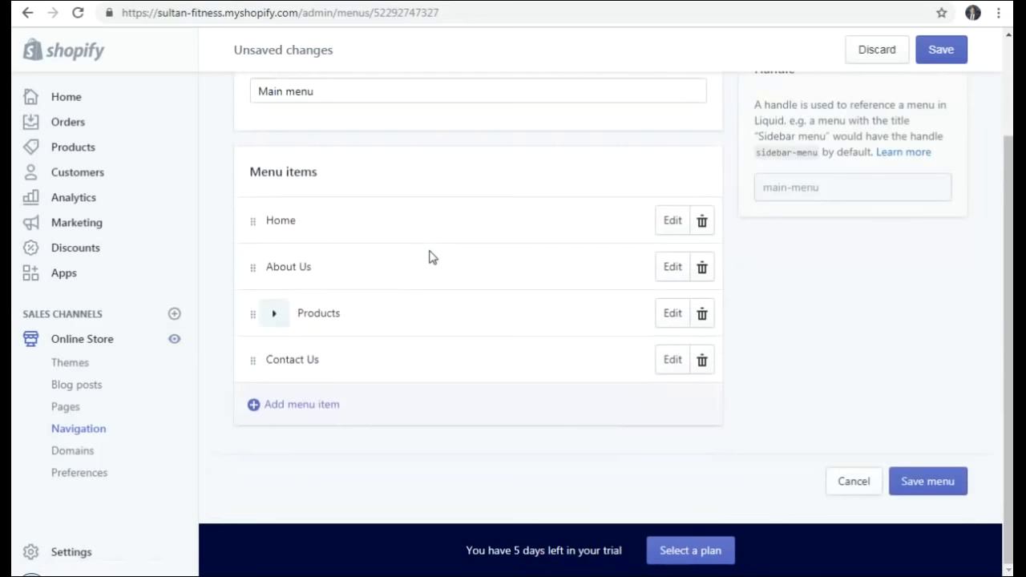
scroll(781, 337, up, 2)
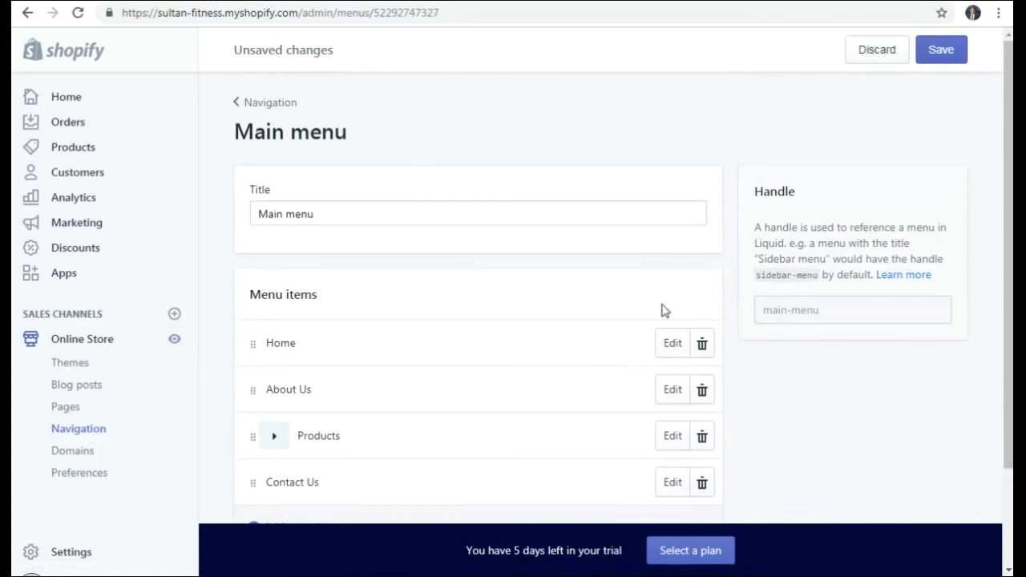
scroll(765, 172, down, 2)
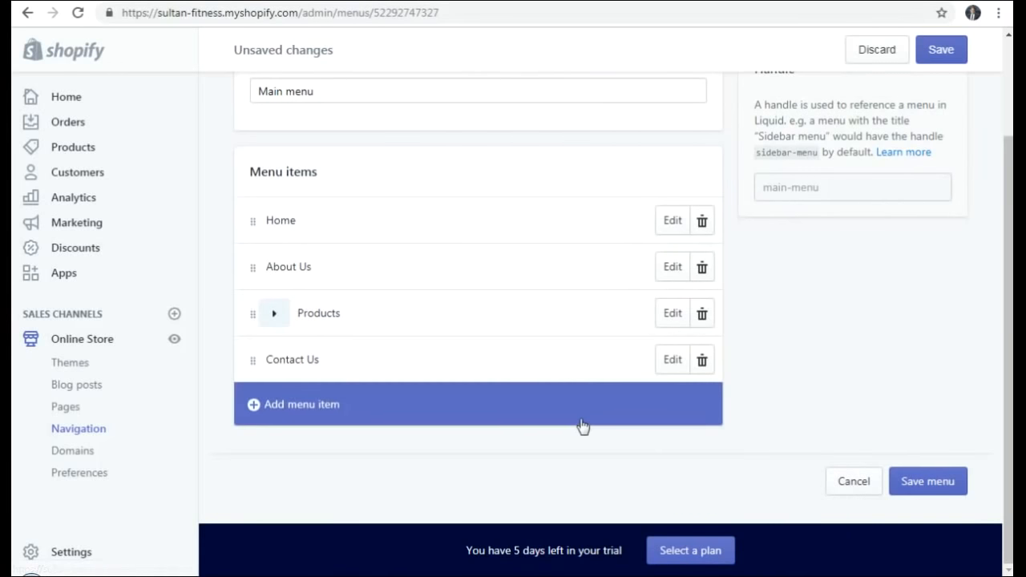
- Cancel the new menu item without choosing a link, then expand Products to show its sub-items
click(297, 408)
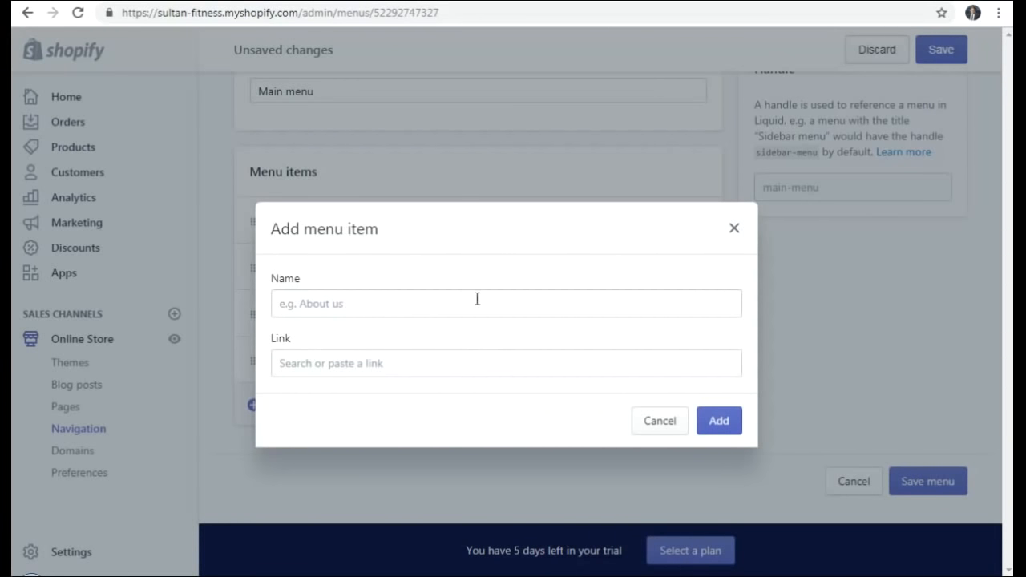
click(298, 363)
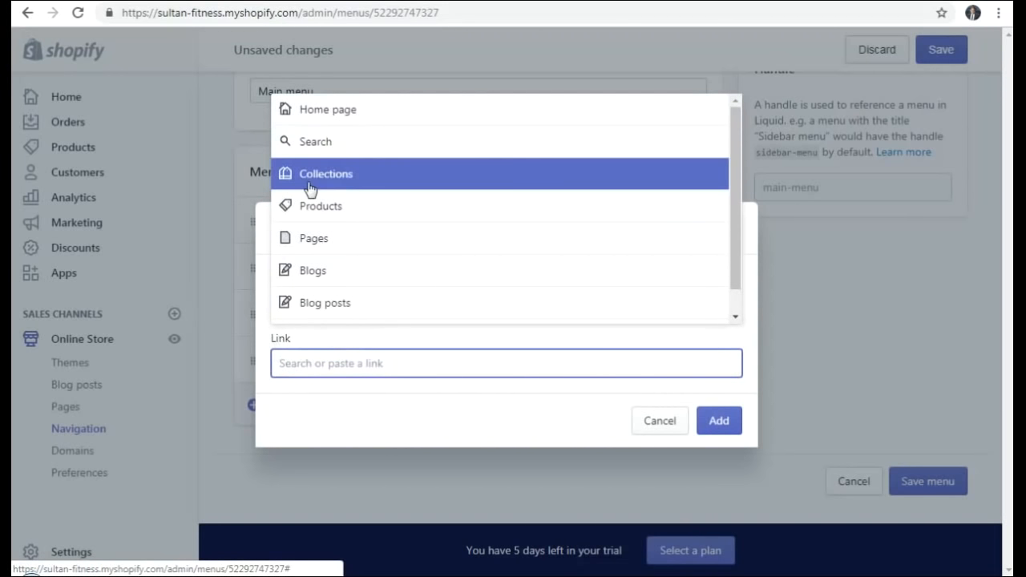
click(383, 396)
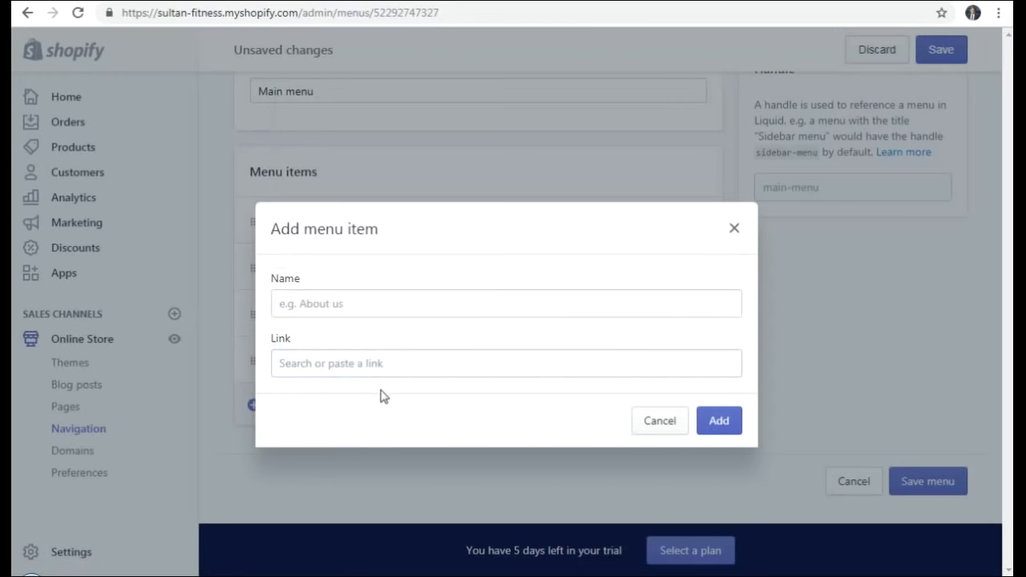
click(279, 371)
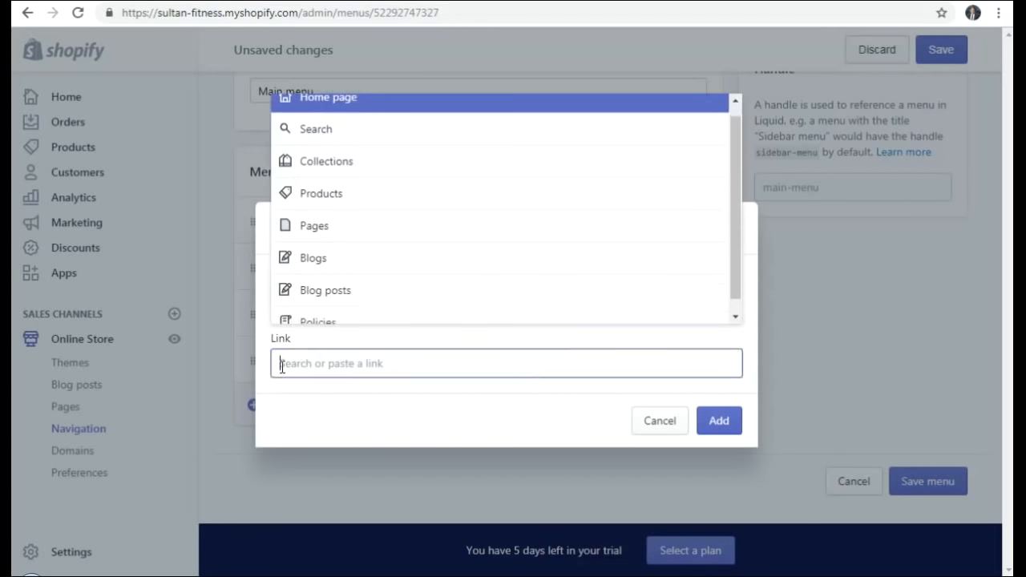
click(327, 407)
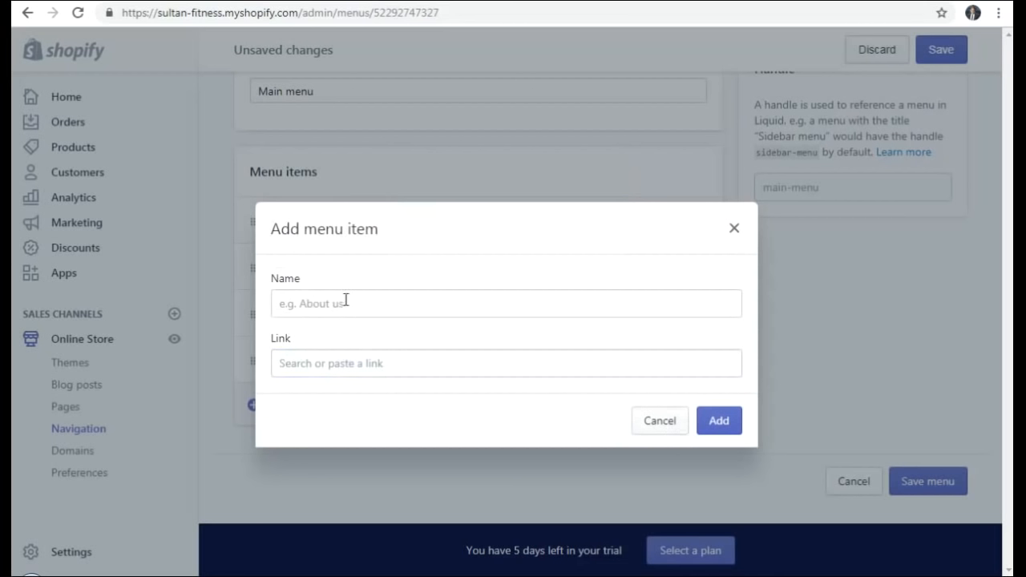
click(656, 425)
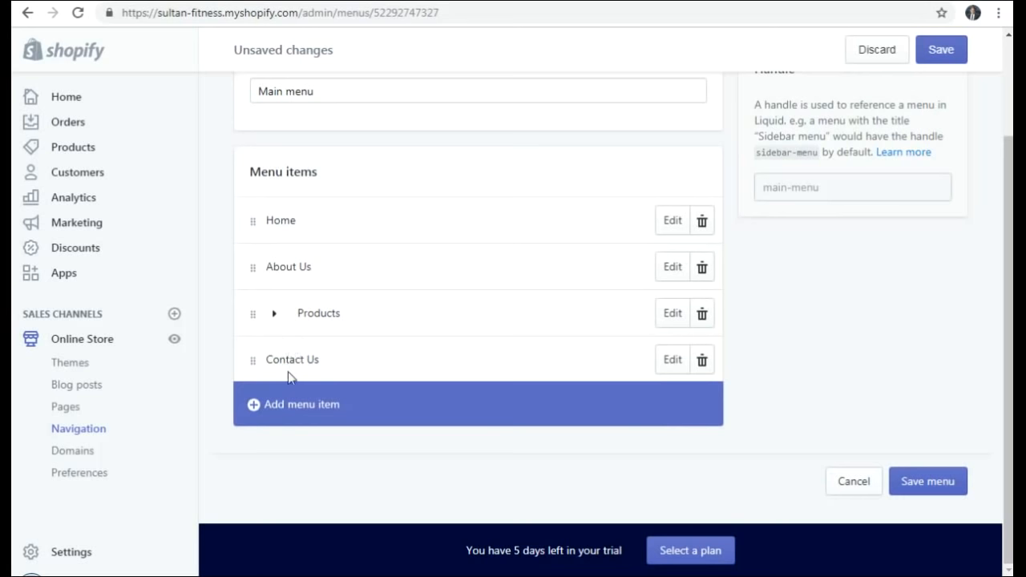
click(273, 316)
- Move Multivitamins & Minerals out of Products to sit above Contact Us, and save the menu
scroll(414, 307, down, 3)
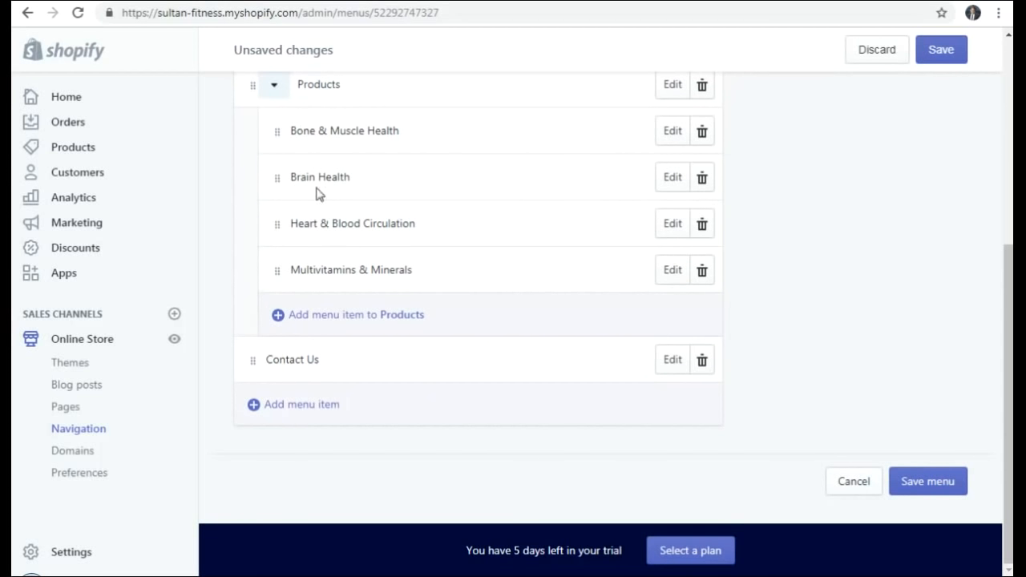
scroll(324, 217, up, 2)
scroll(340, 282, down, 1)
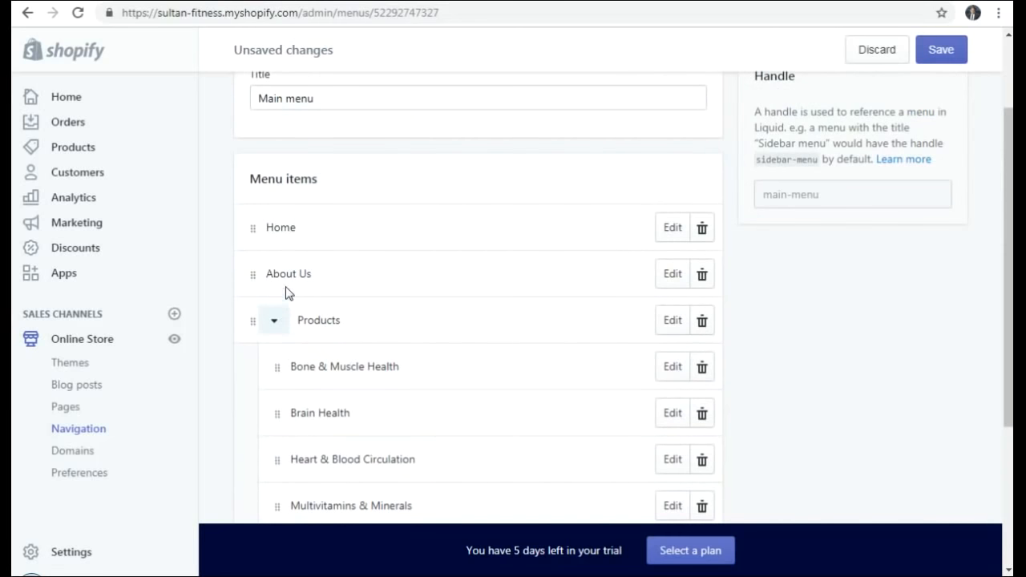
scroll(316, 280, down, 2)
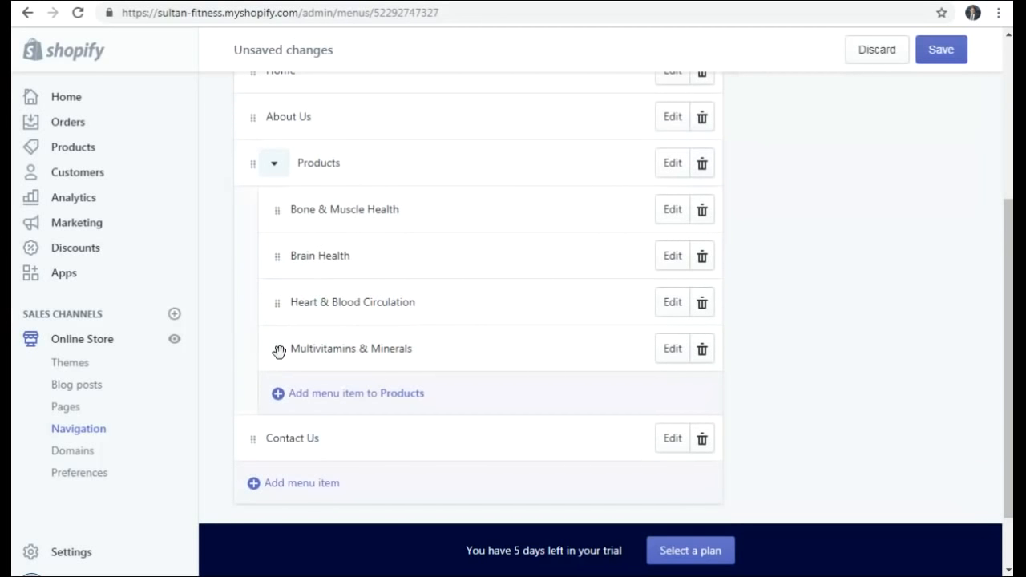
drag(278, 351, 251, 370)
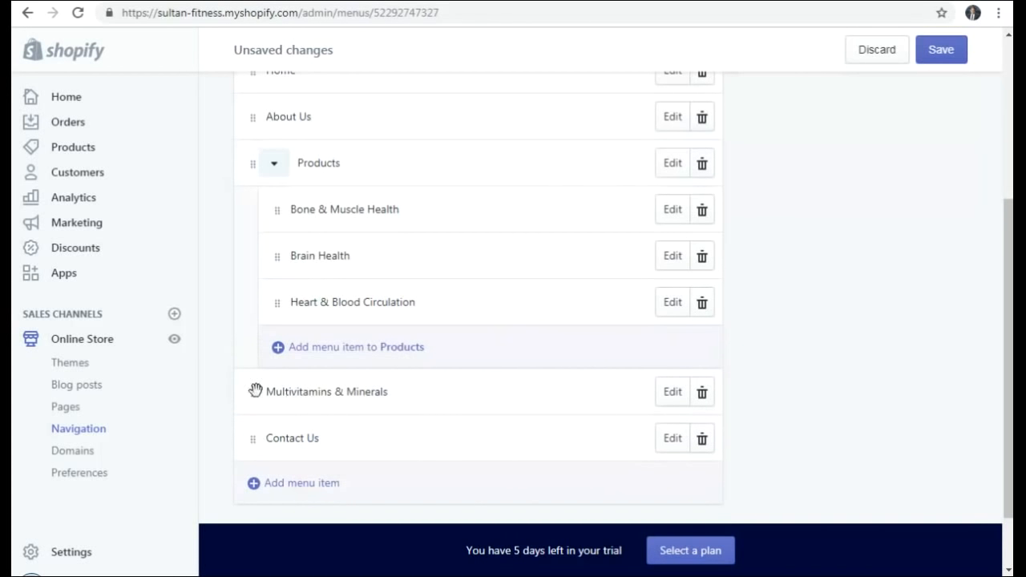
click(942, 55)
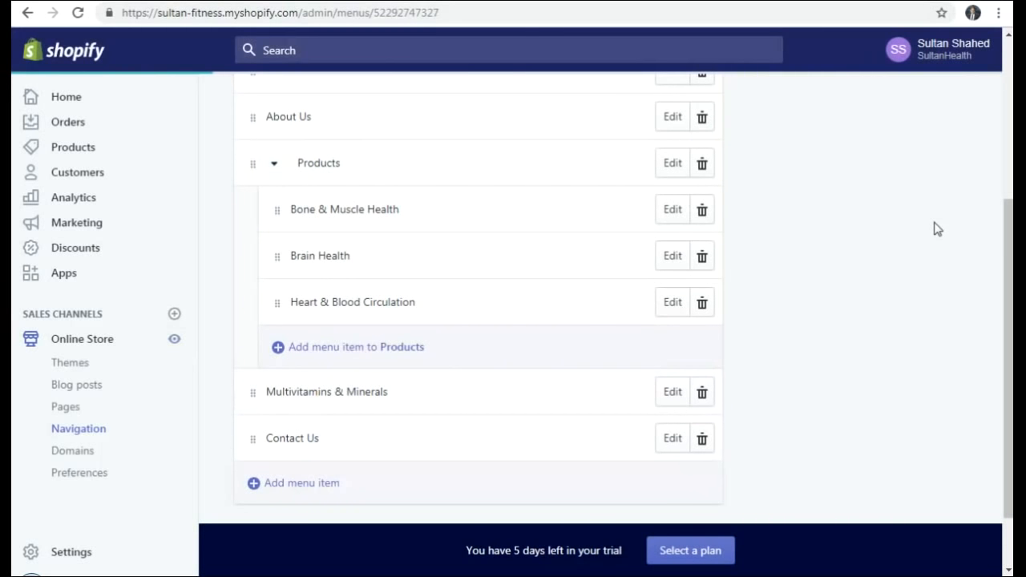
- Preview the live storefront header, then return to the menu editor
scroll(938, 228, up, 2)
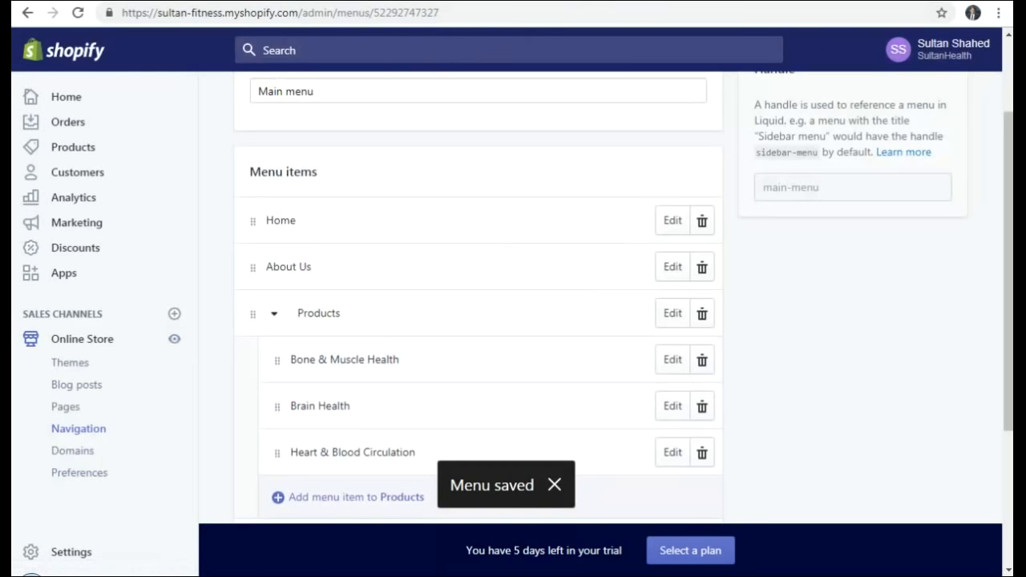
click(175, 340)
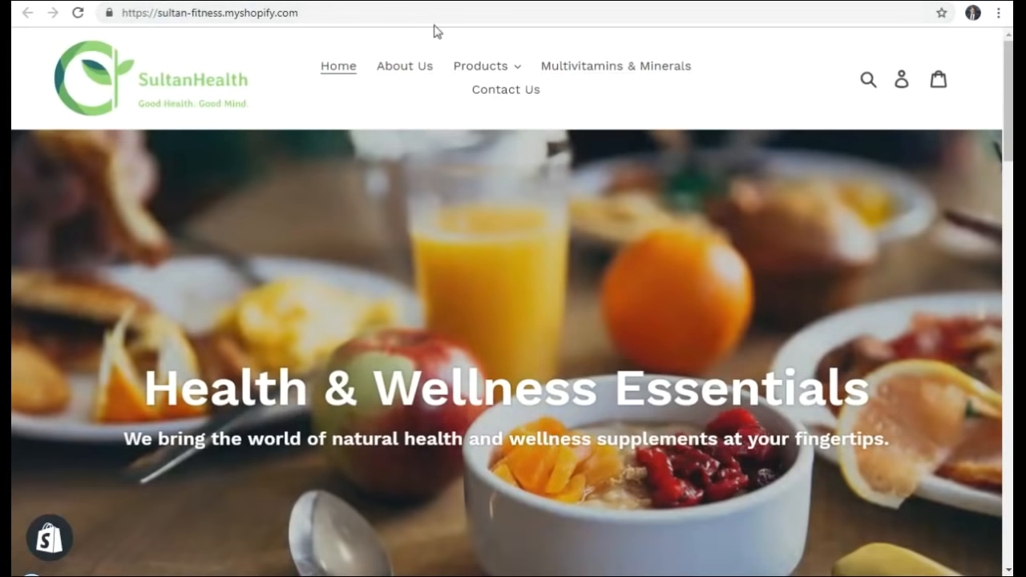
key(ctrl+shift+Tab)
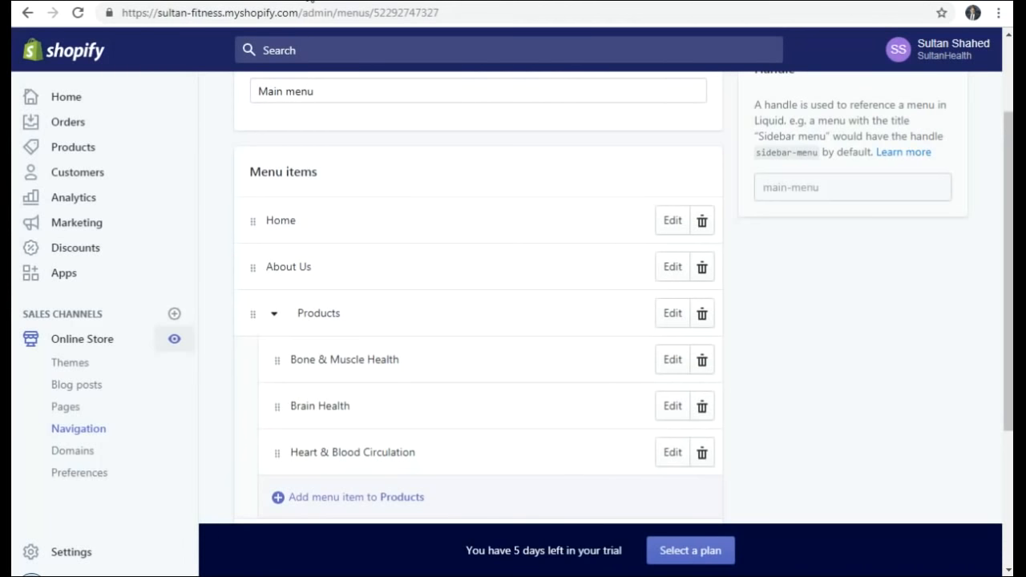
scroll(403, 341, down, 3)
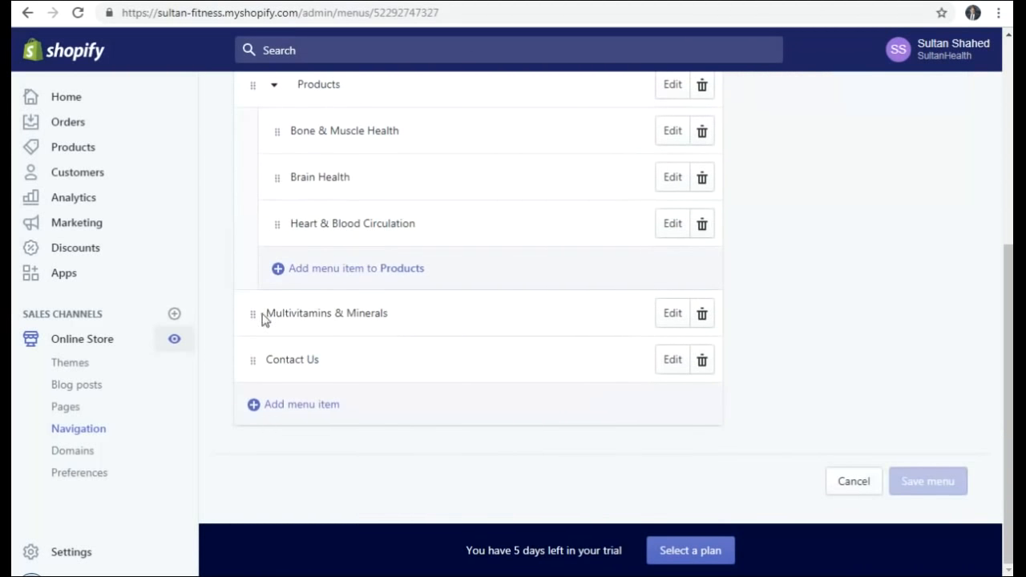
- Nest Multivitamins & Minerals back under Products and save the Main menu
drag(253, 314, 293, 292)
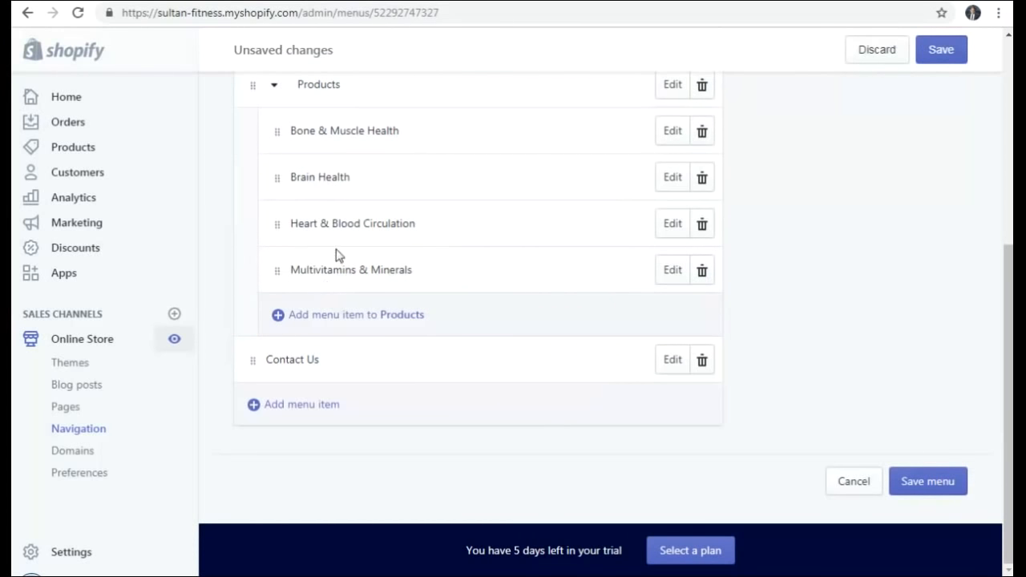
scroll(337, 255, up, 1)
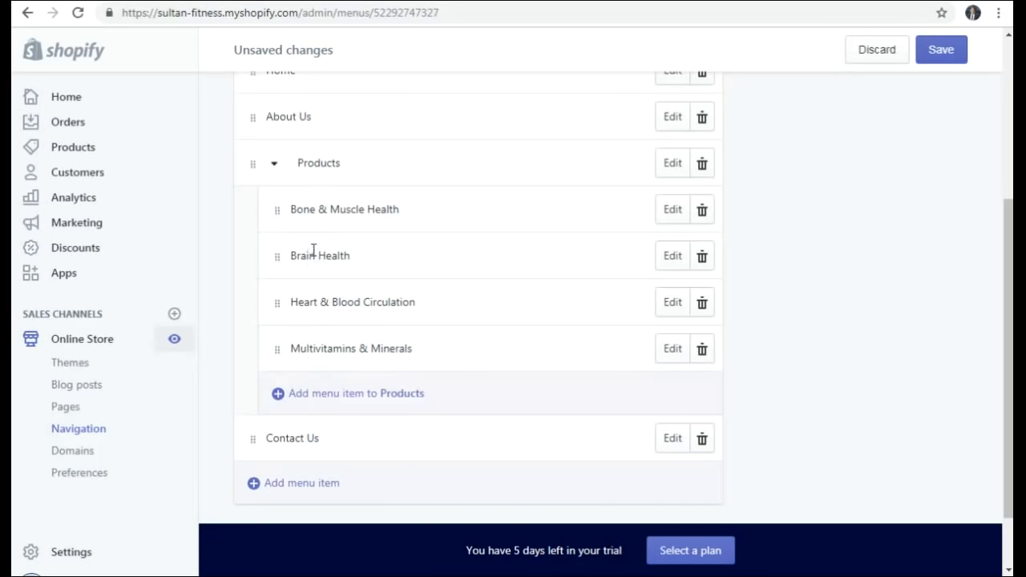
scroll(312, 250, up, 1)
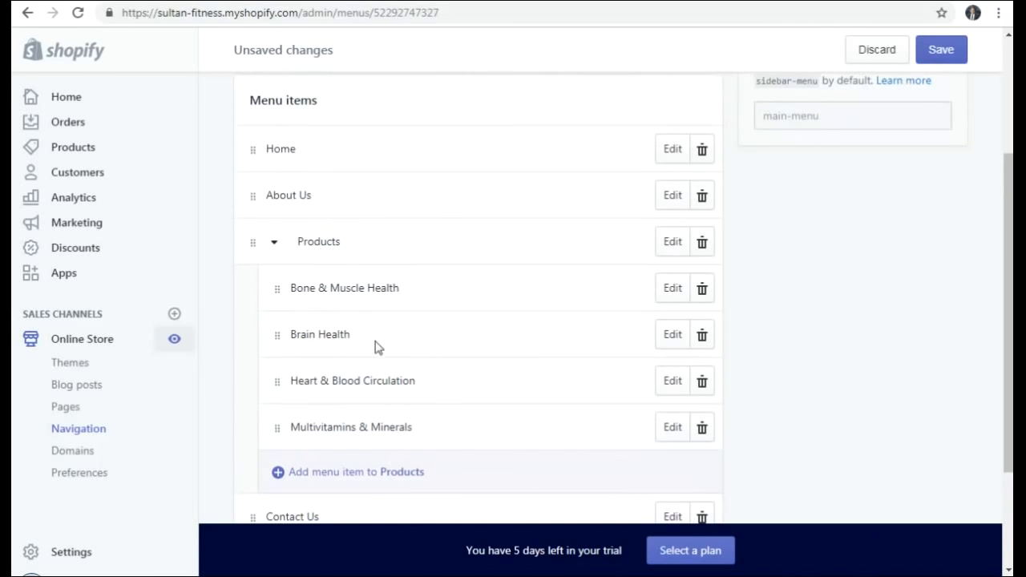
scroll(373, 345, down, 2)
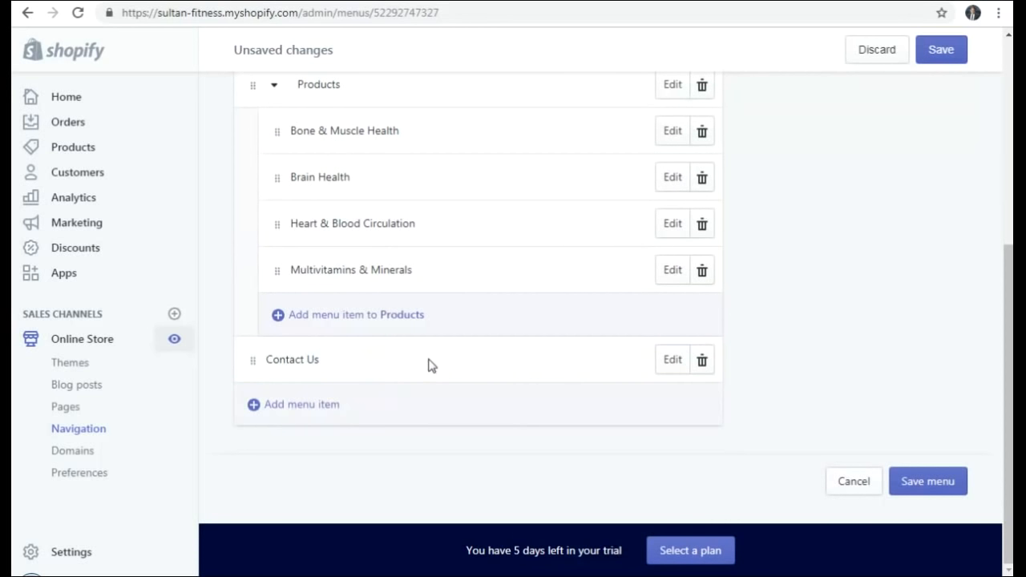
click(943, 52)
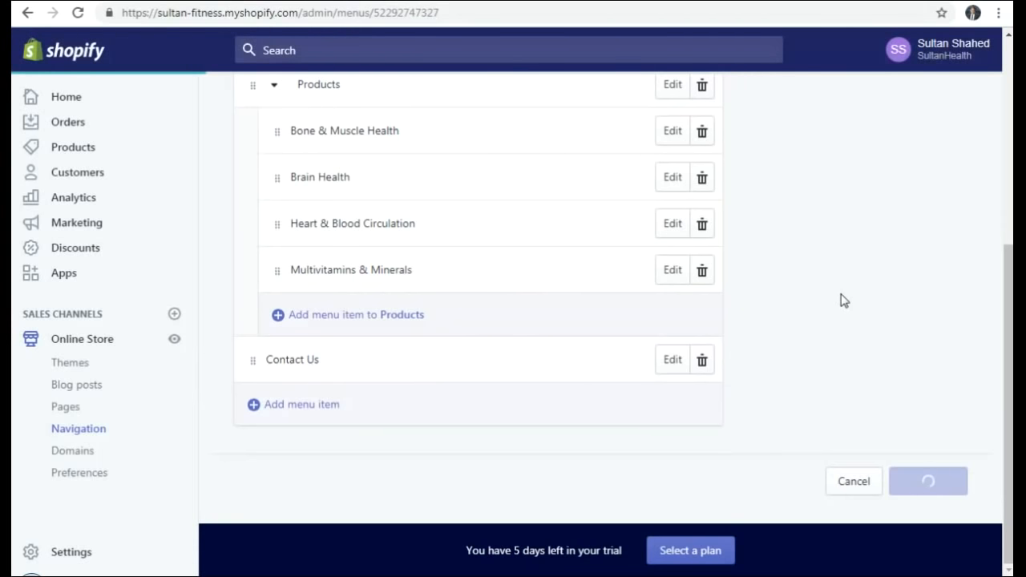
- Preview the storefront to confirm the header now shows four items
click(175, 341)
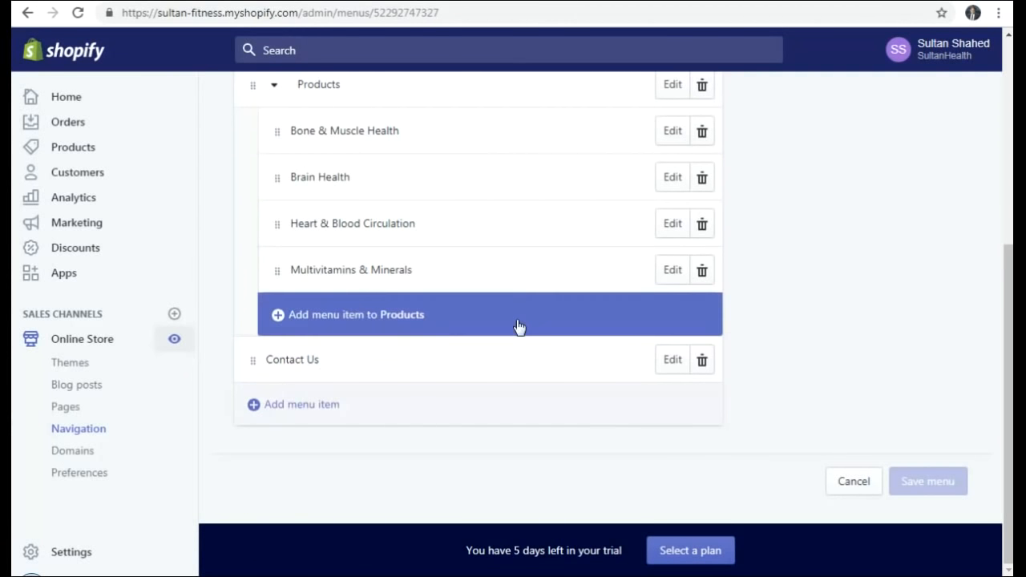
scroll(374, 206, up, 2)
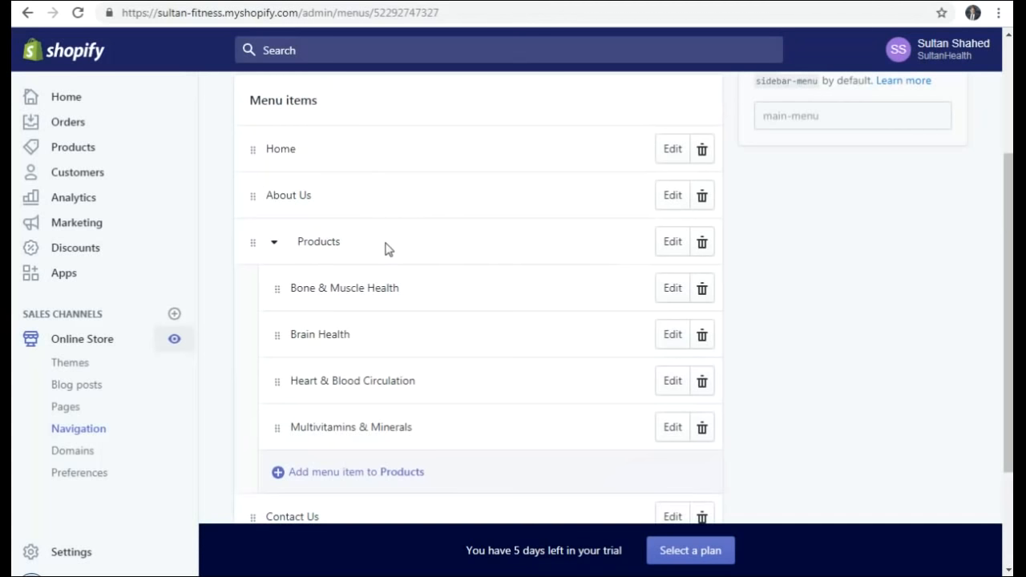
scroll(393, 242, down, 2)
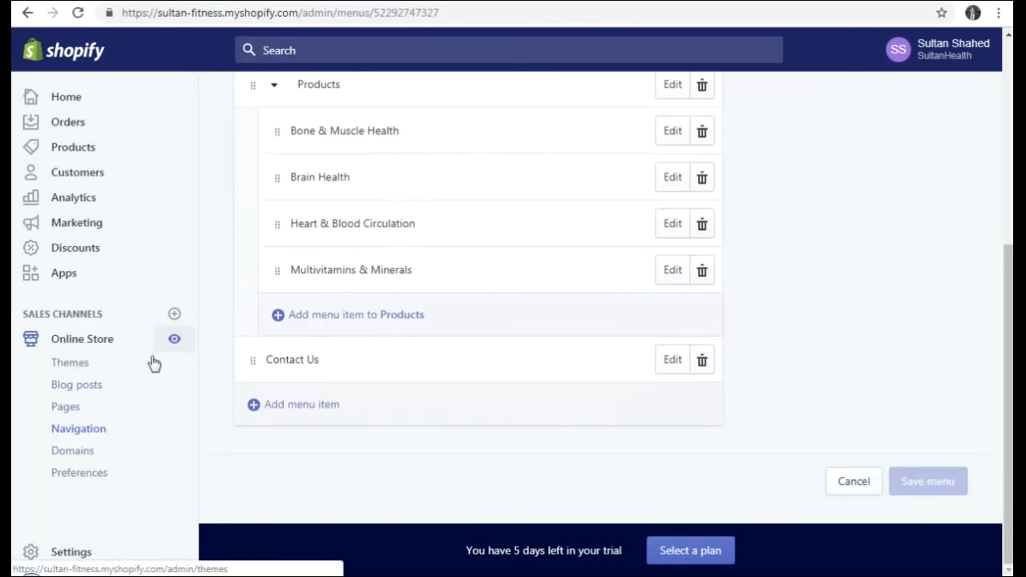
- Go to Online Store Domains, then Preferences to view the homepage title and meta description
click(73, 451)
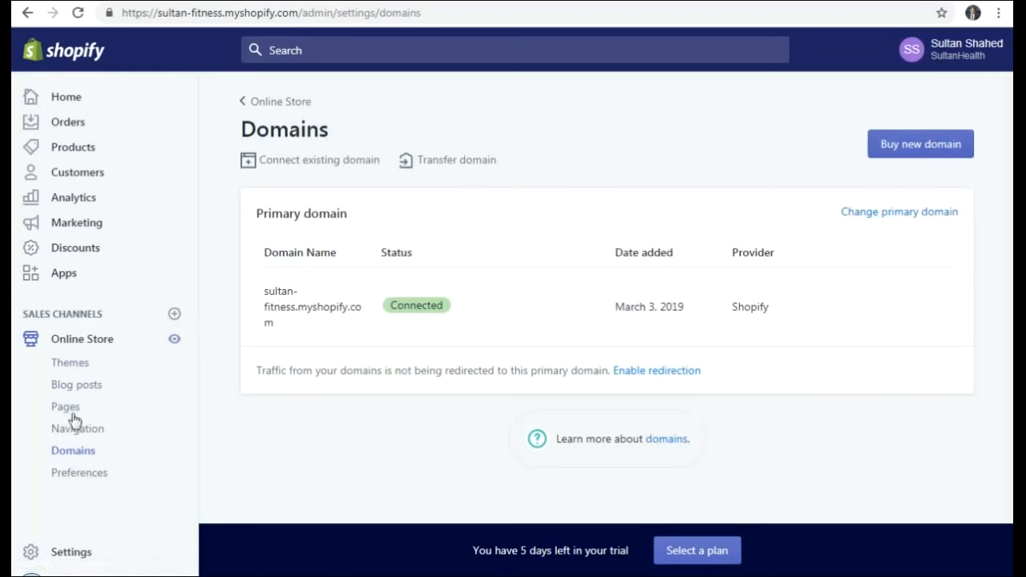
click(91, 470)
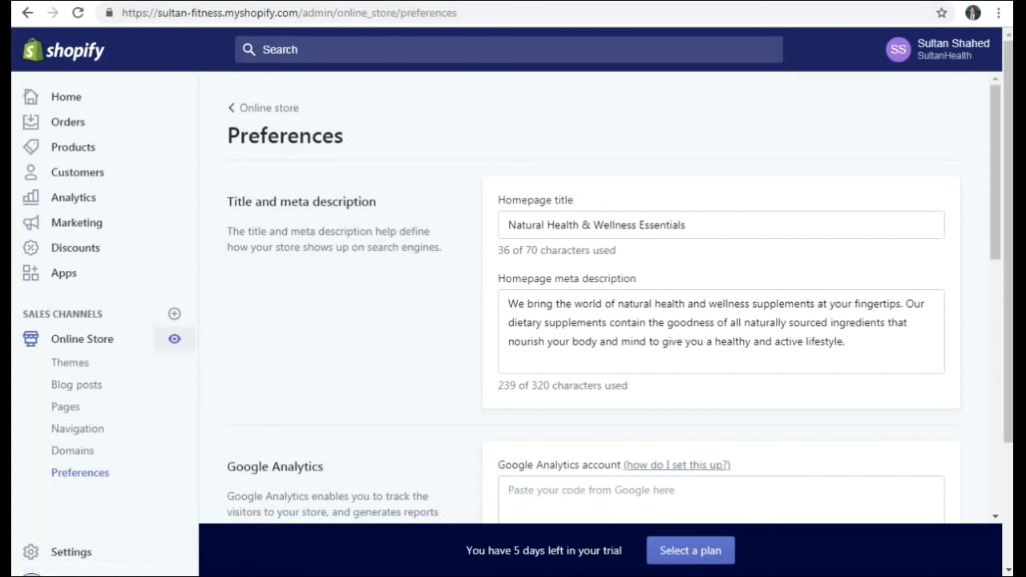
- View the storefront homepage, then open its About Us page describing SultanHealth
click(174, 338)
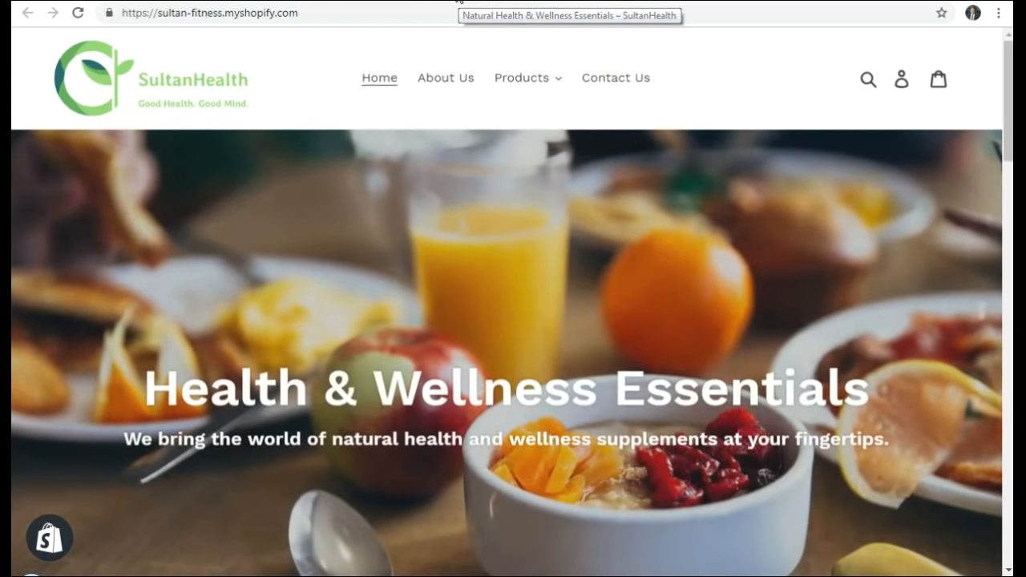
click(321, 1)
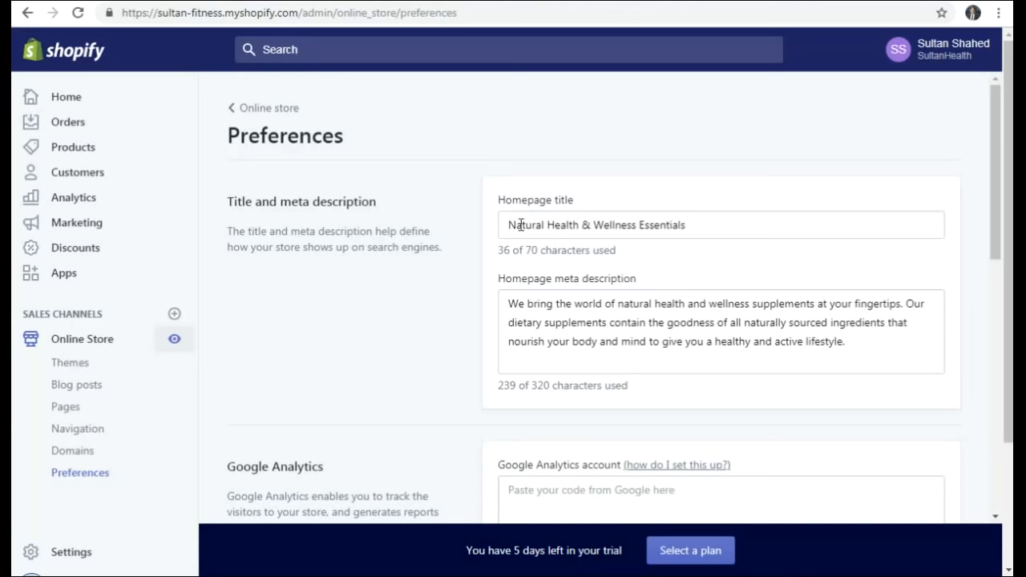
click(461, 1)
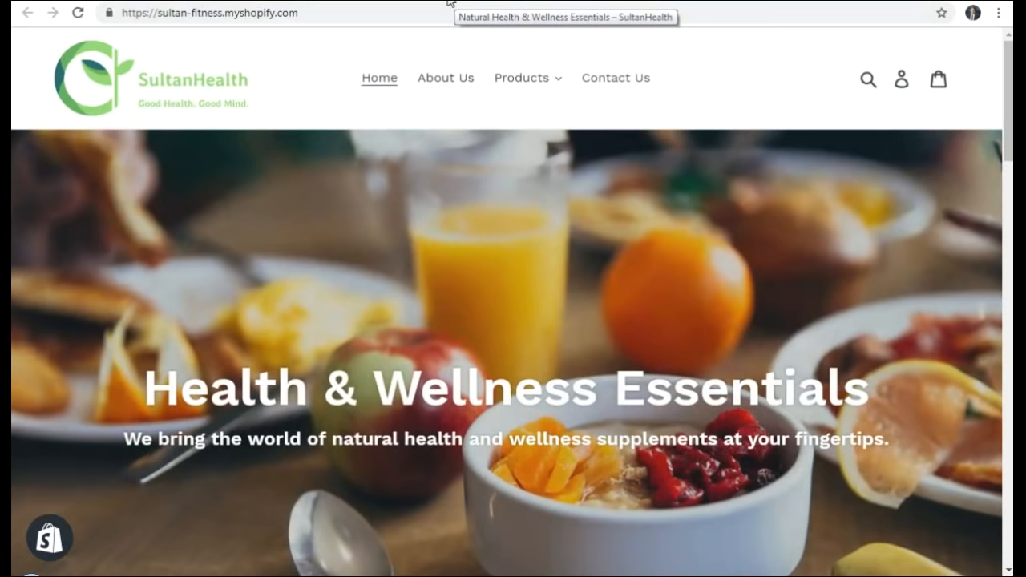
click(448, 81)
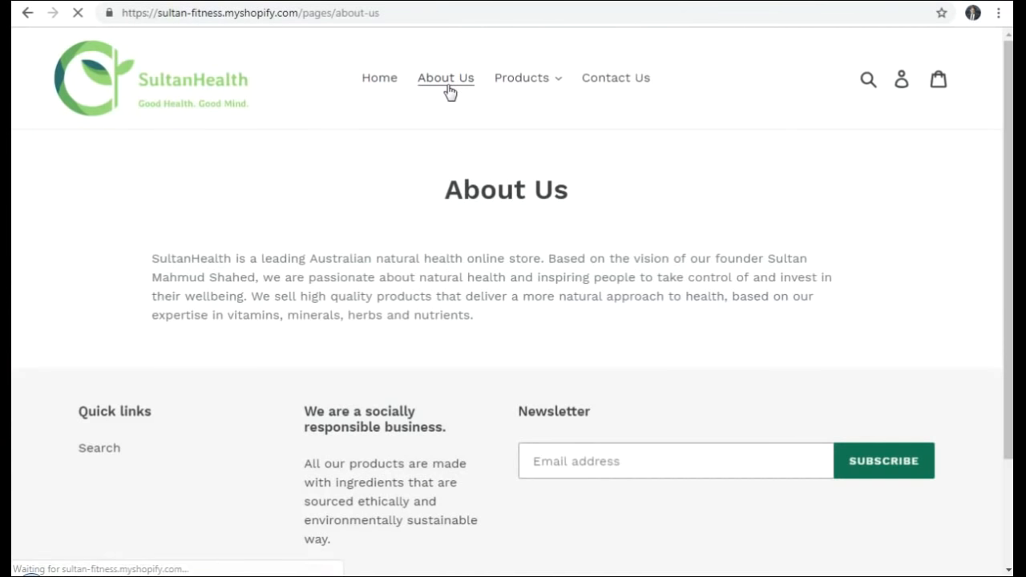
- Visit the storefront's Contact Us page, then return to its Home page
click(615, 82)
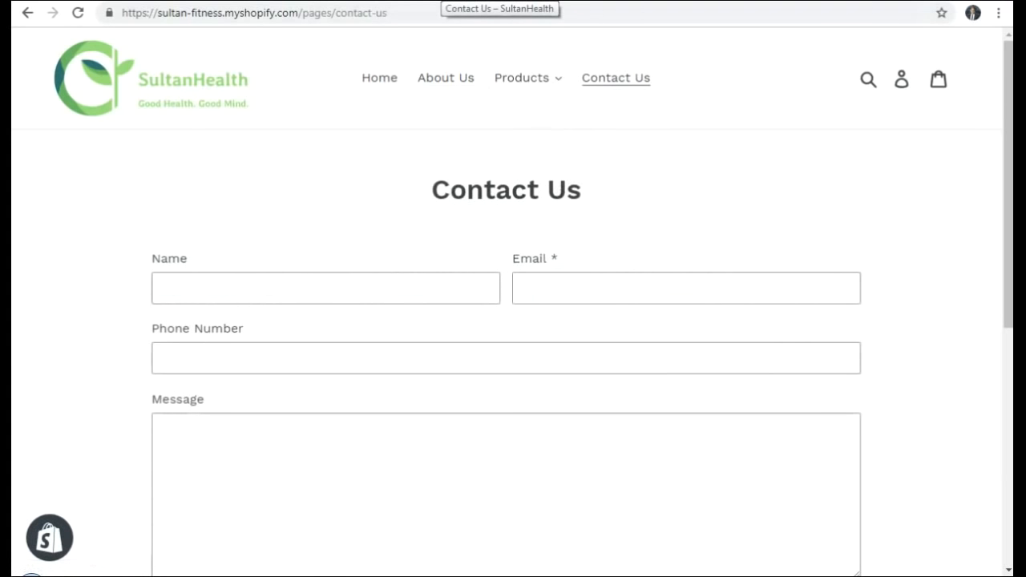
click(376, 81)
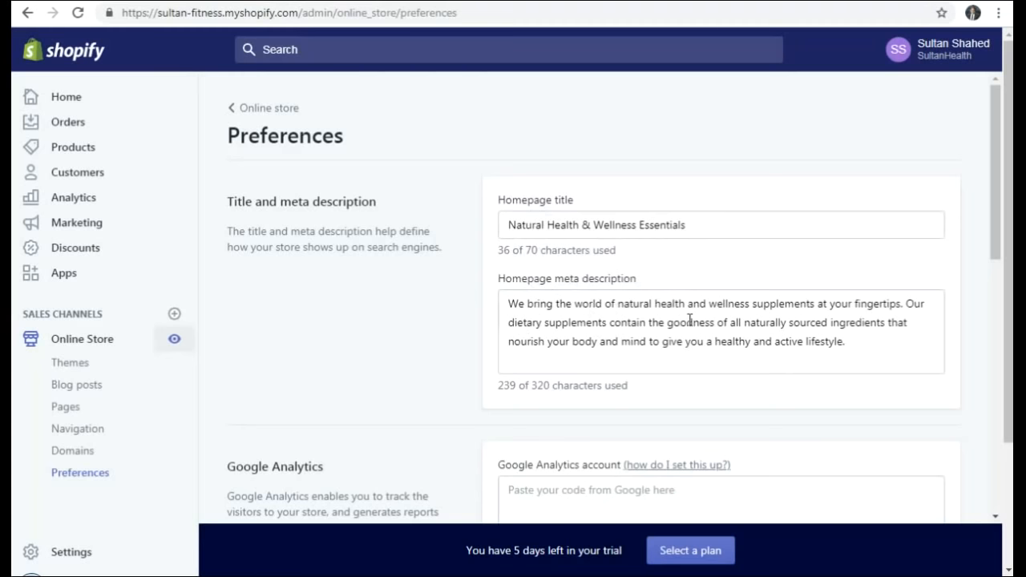
- Open the 'how do I set this up?' help link in the Google Analytics section
scroll(690, 319, down, 1)
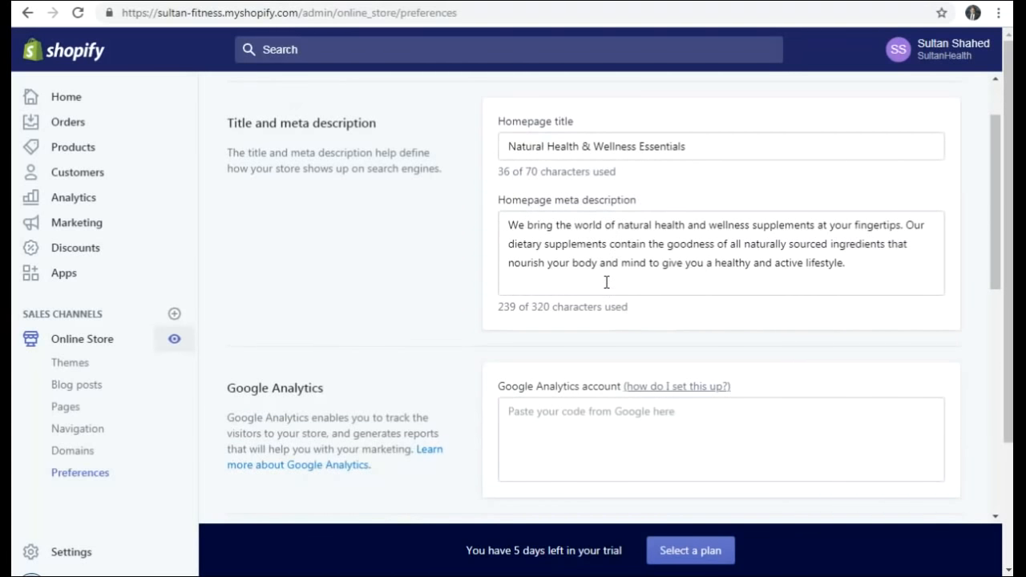
scroll(614, 277, down, 2)
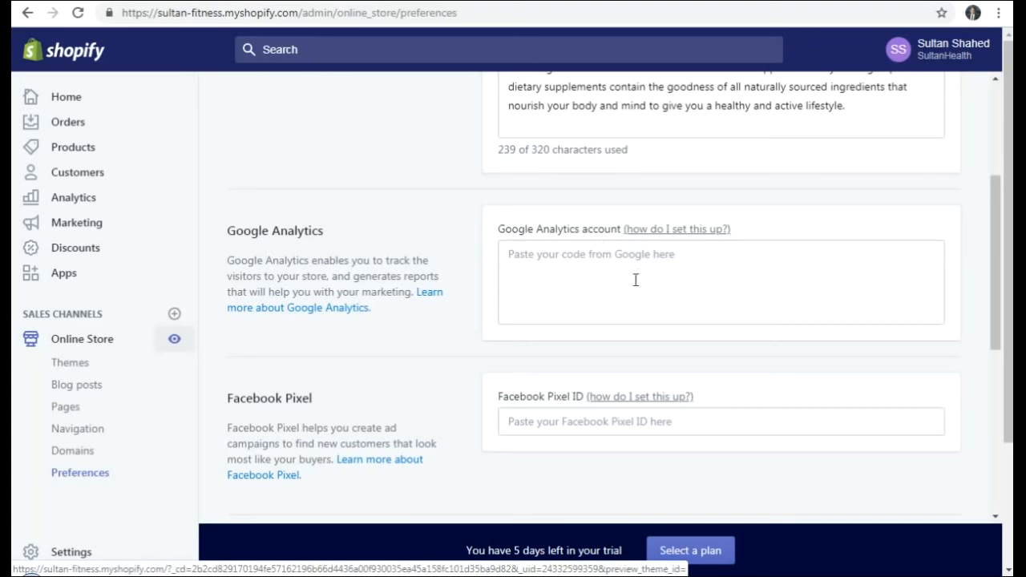
click(665, 233)
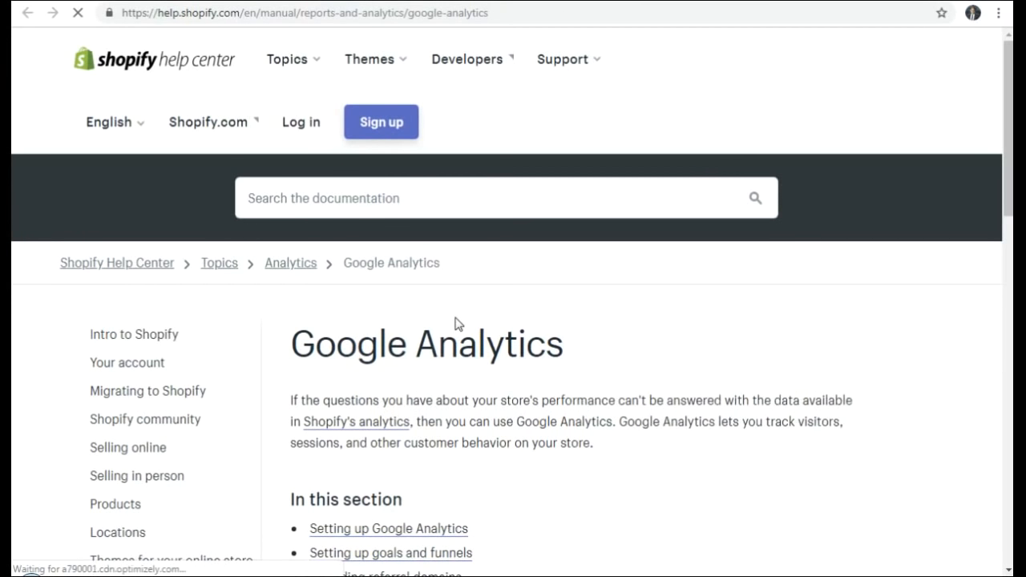
- Read through the Setting up Google Analytics guide, then return to the admin Preferences tab
scroll(561, 293, down, 5)
scroll(561, 290, down, 4)
scroll(566, 285, up, 6)
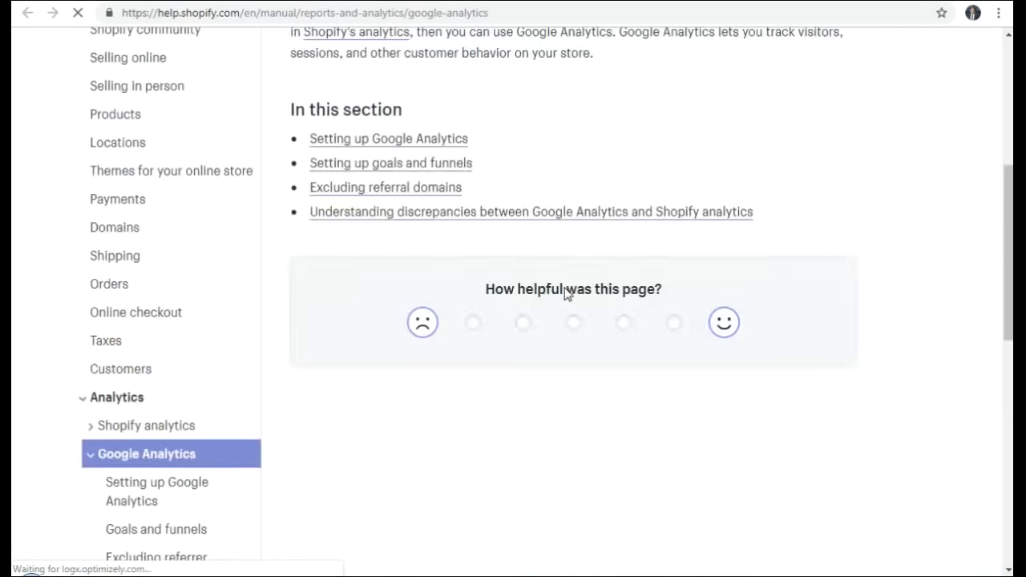
click(392, 298)
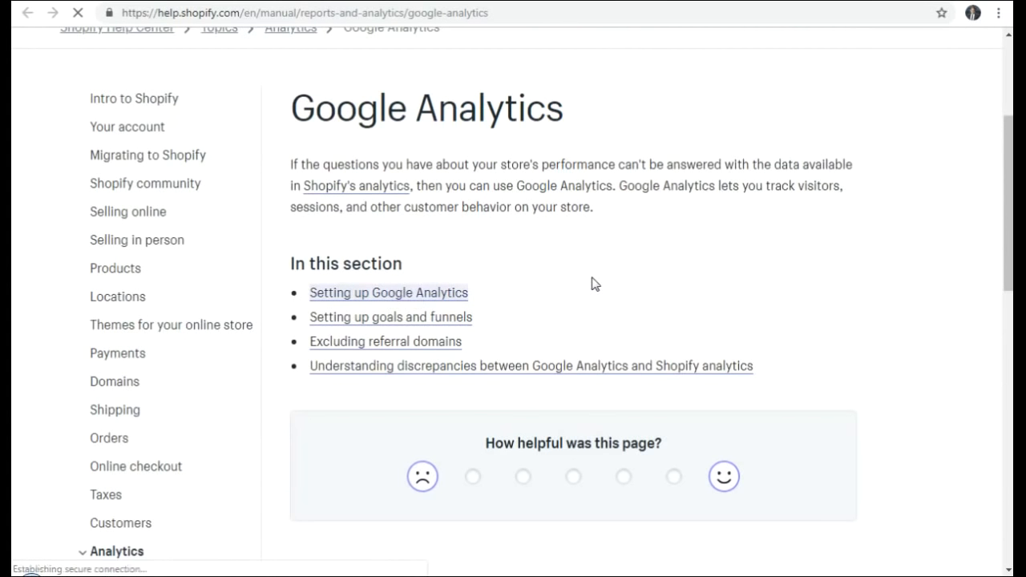
scroll(560, 273, down, 13)
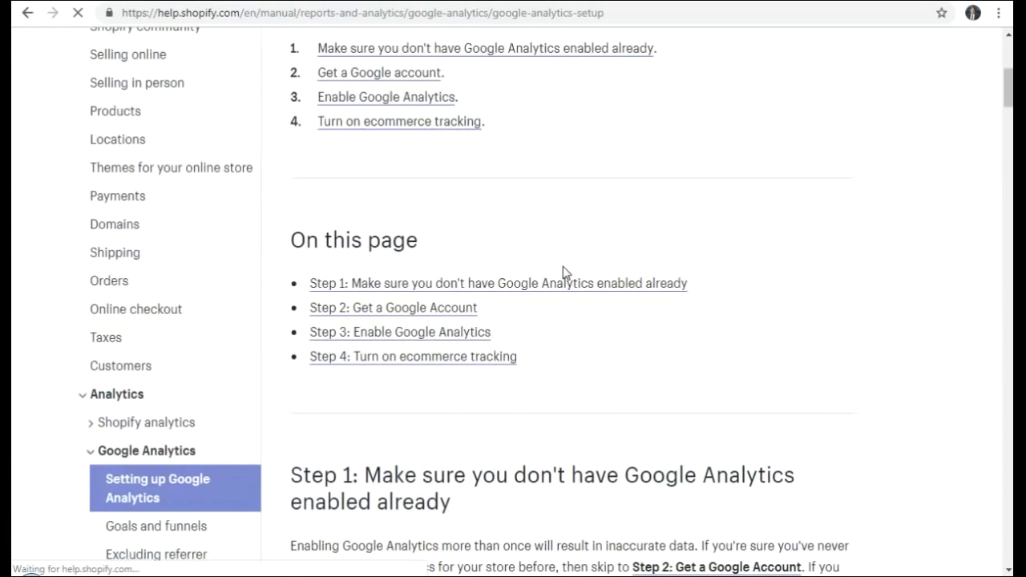
scroll(563, 266, down, 5)
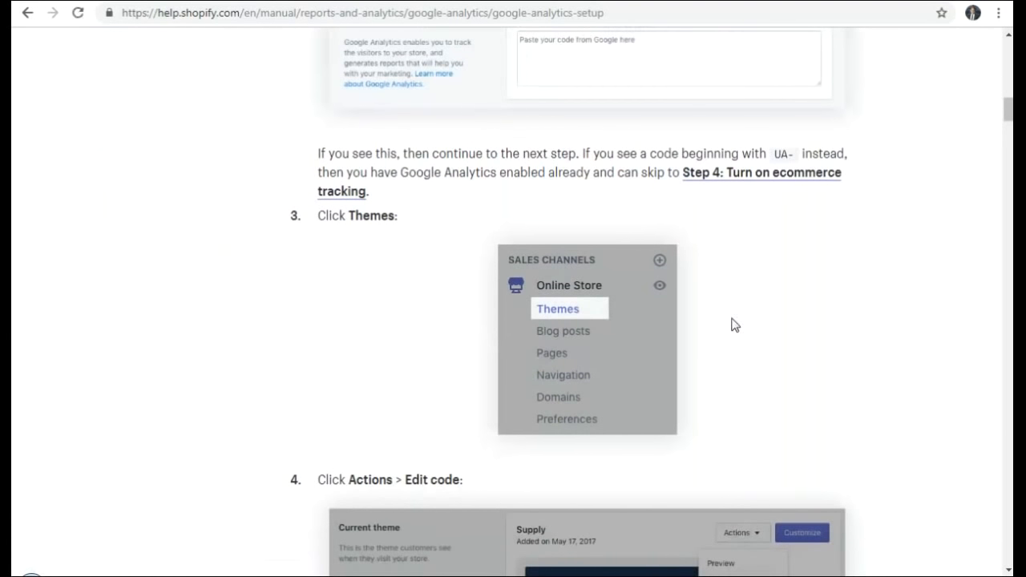
scroll(735, 324, down, 3)
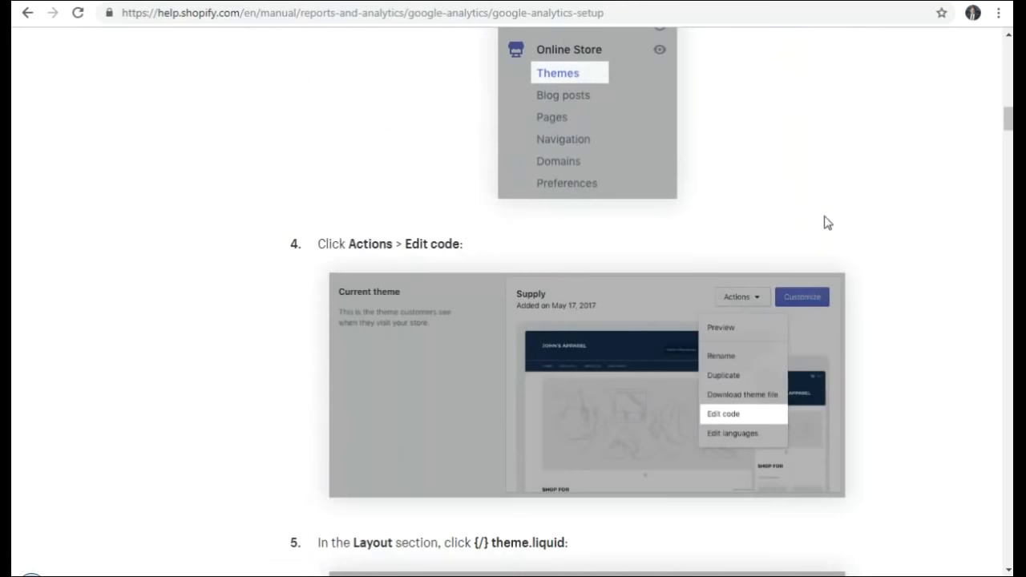
scroll(825, 220, down, 8)
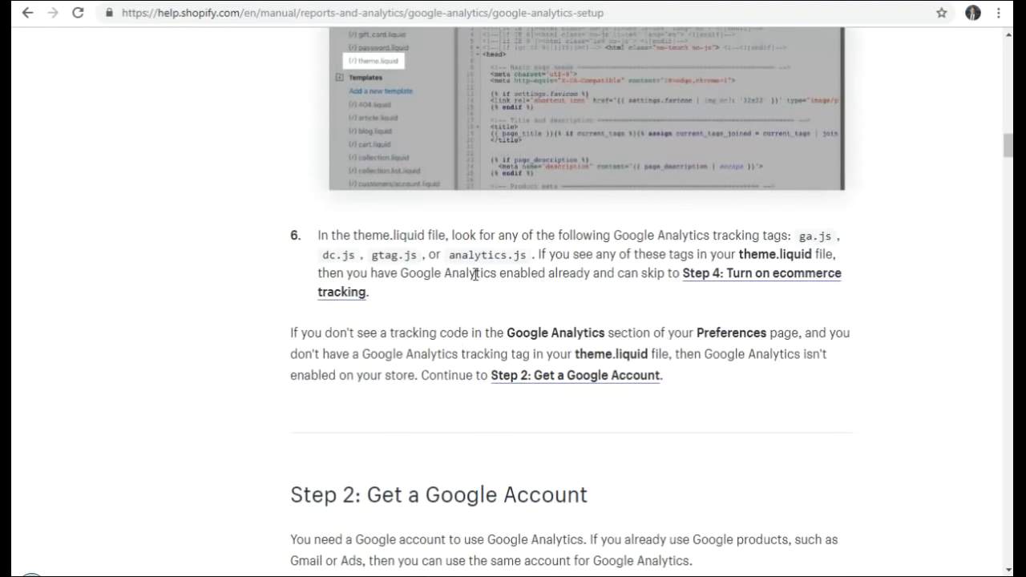
scroll(394, 353, down, 9)
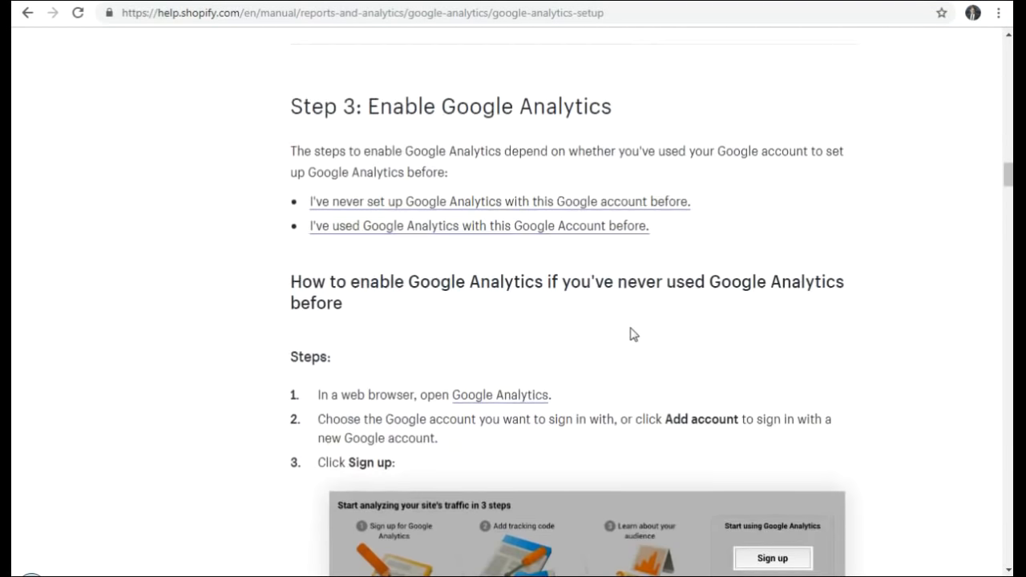
scroll(630, 334, down, 12)
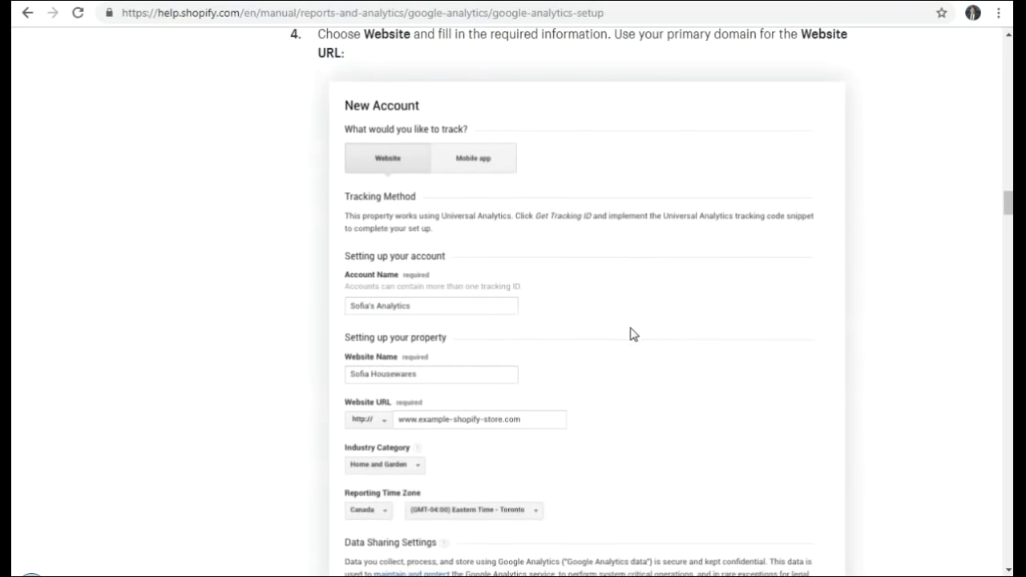
scroll(630, 334, down, 7)
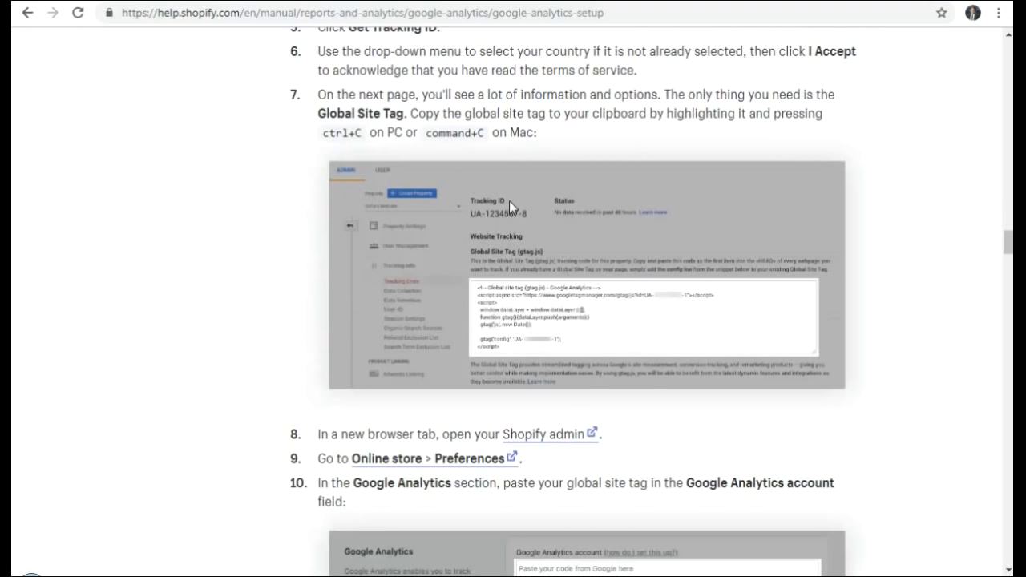
key(ctrl+shift+Tab)
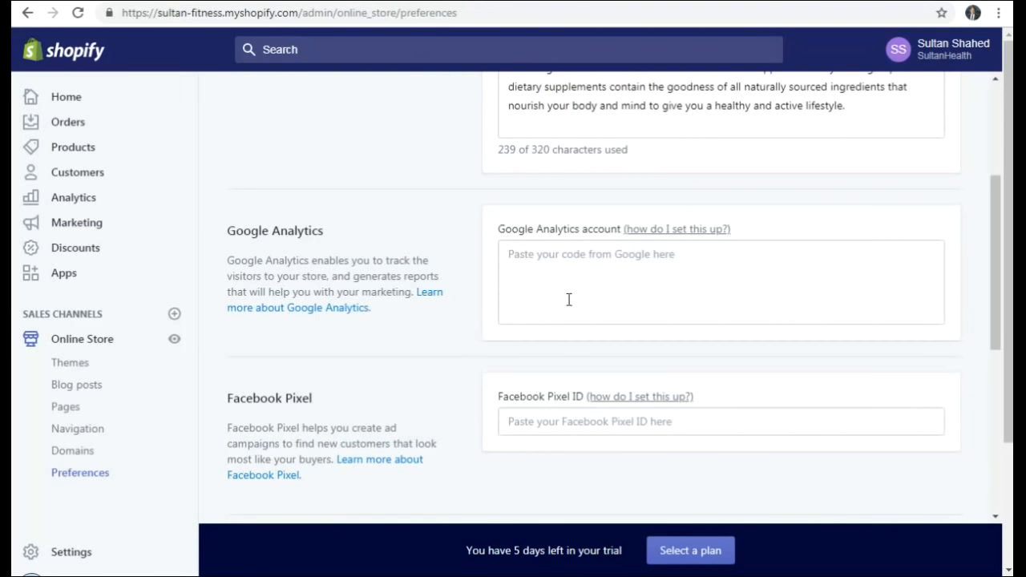
click(555, 267)
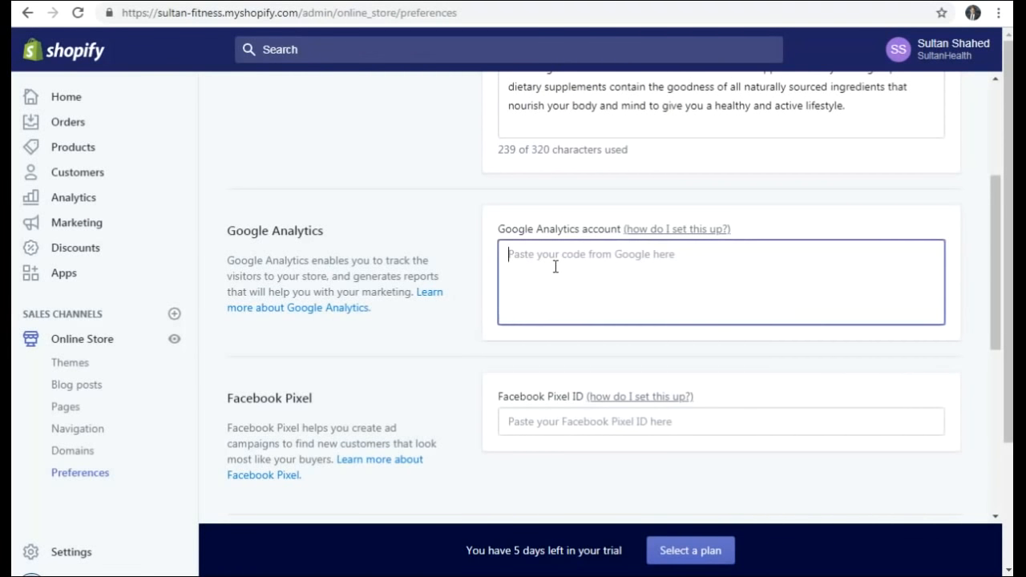
click(455, 309)
scroll(455, 310, down, 2)
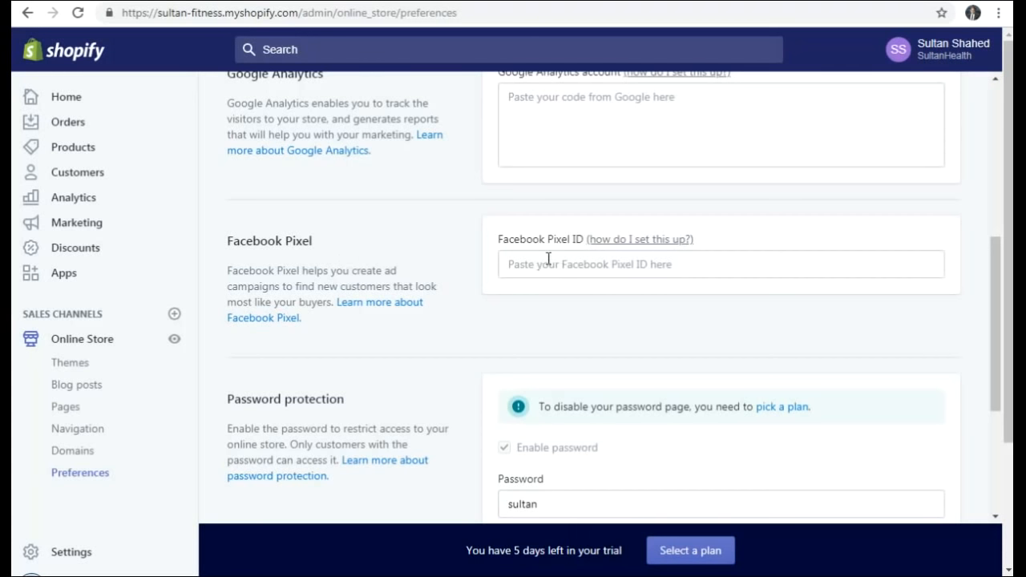
click(642, 247)
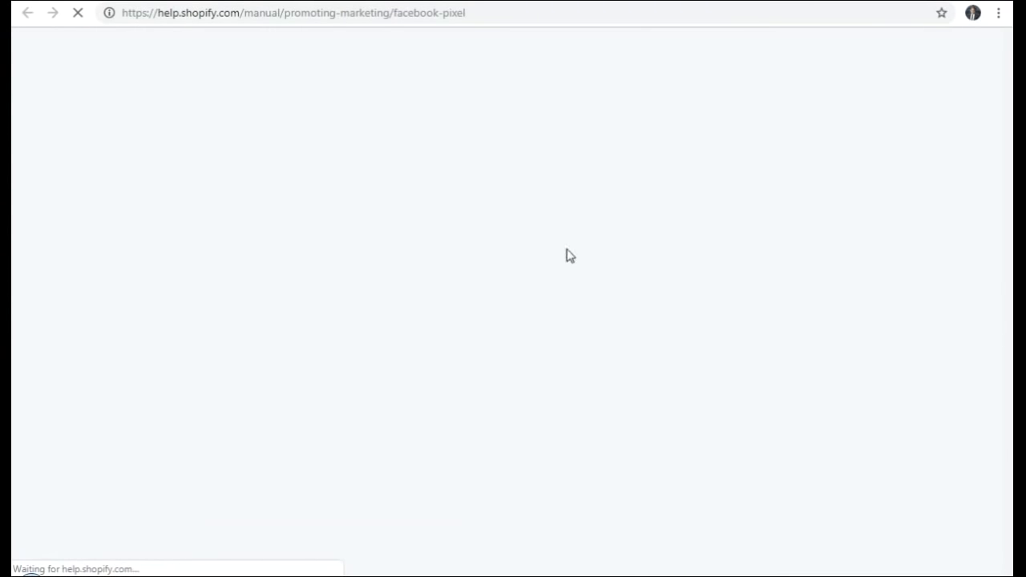
scroll(476, 337, down, 8)
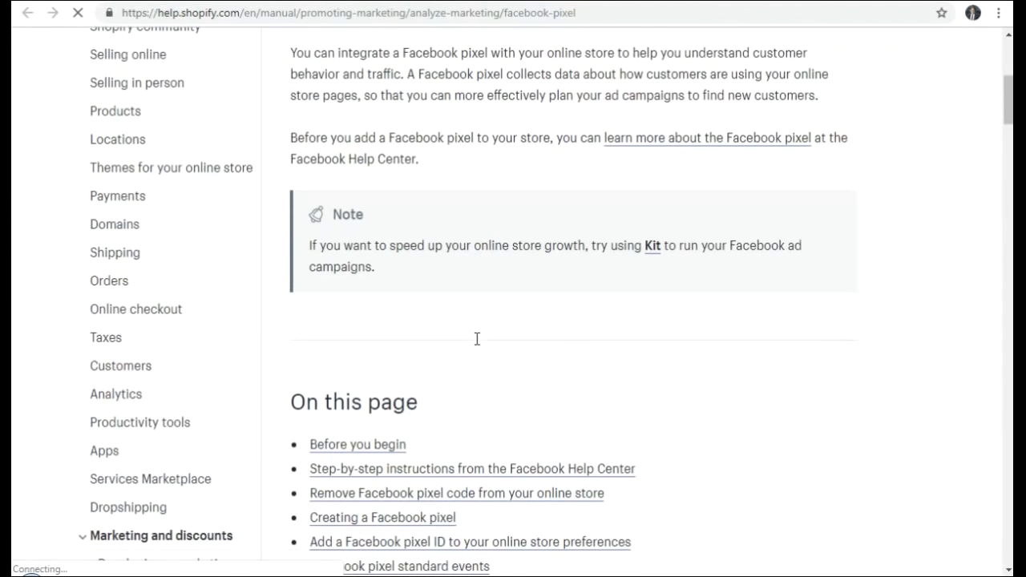
scroll(517, 324, down, 12)
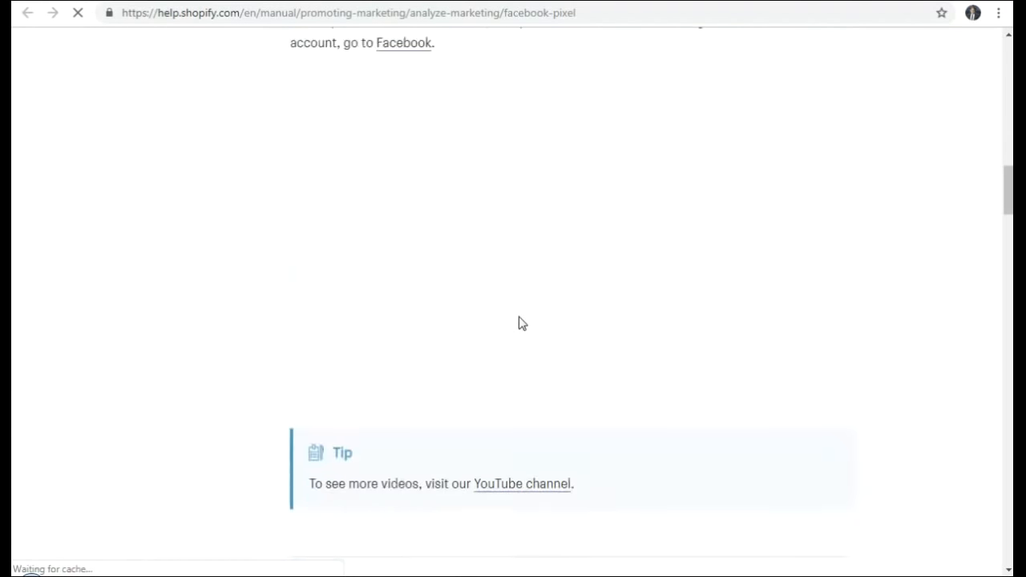
scroll(538, 369, down, 7)
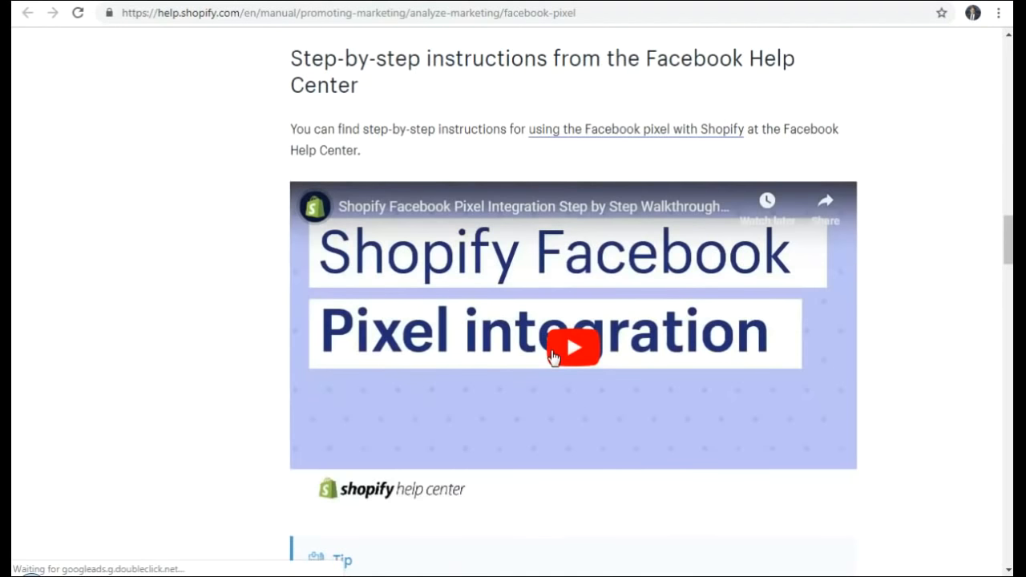
scroll(553, 359, down, 18)
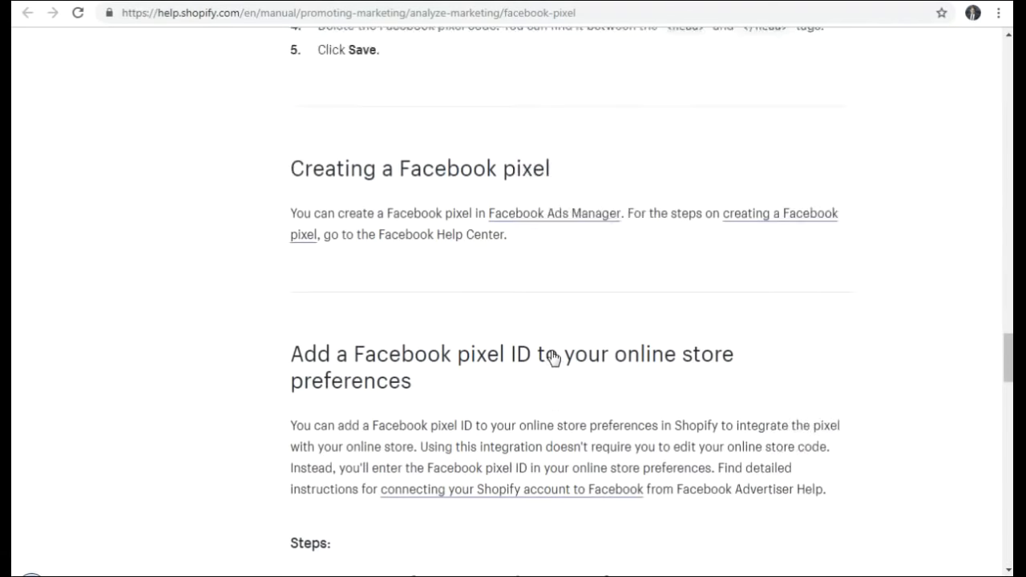
scroll(553, 359, down, 20)
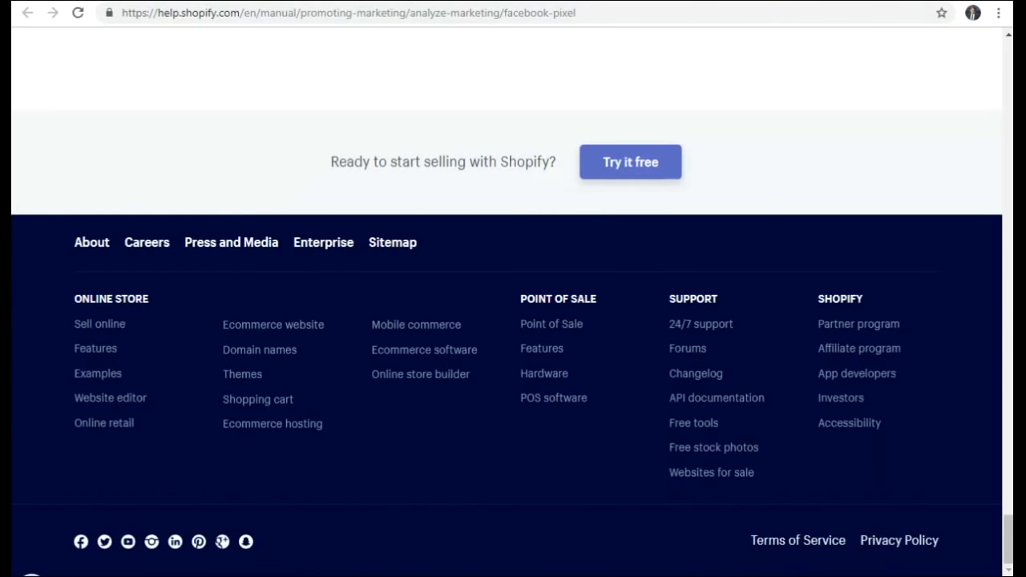
click(320, 1)
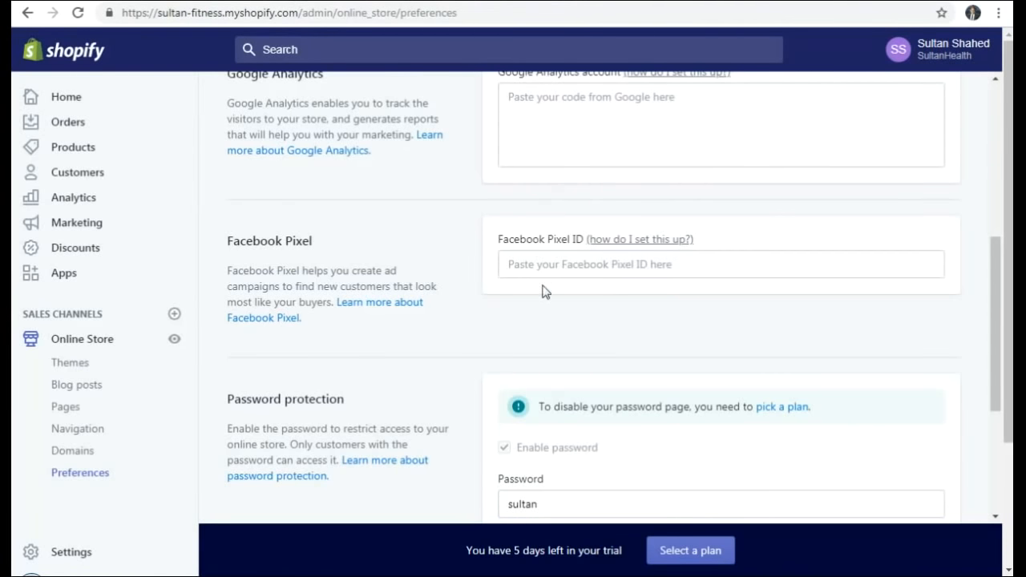
- Check the Password protection section, selecting the store password but leaving it unchanged
scroll(585, 325, down, 3)
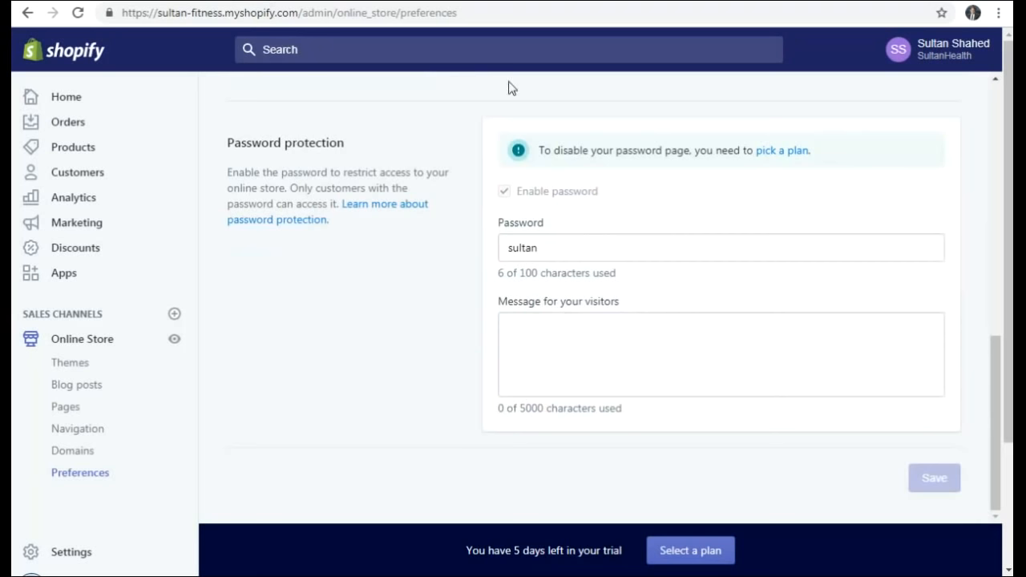
click(488, 0)
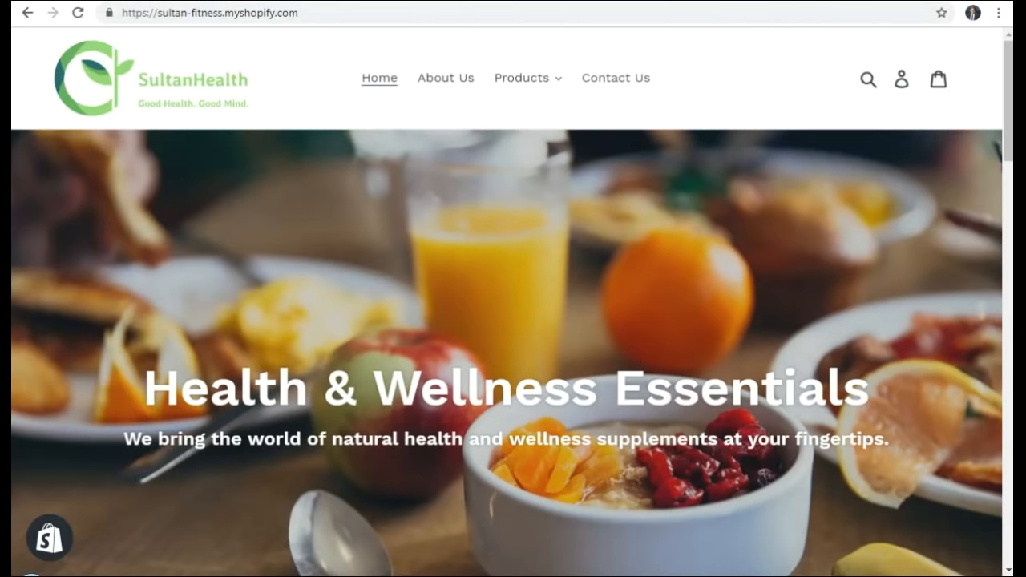
click(369, 2)
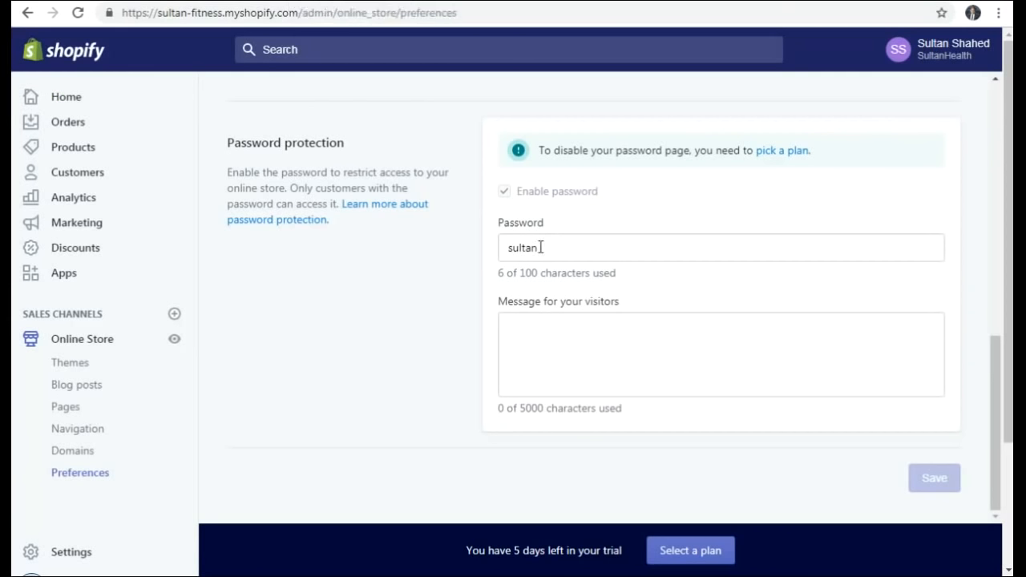
drag(549, 248, 481, 247)
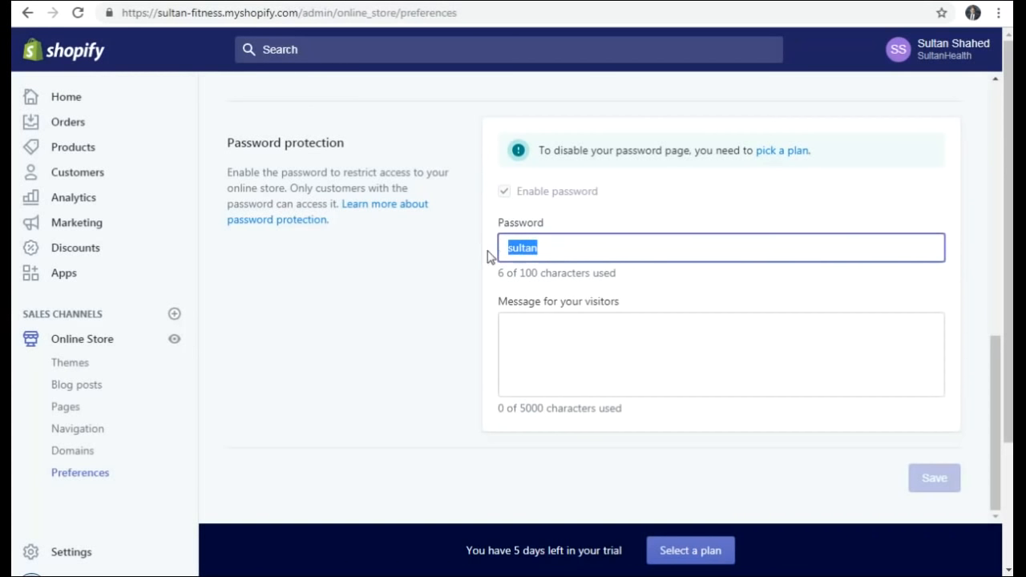
click(536, 272)
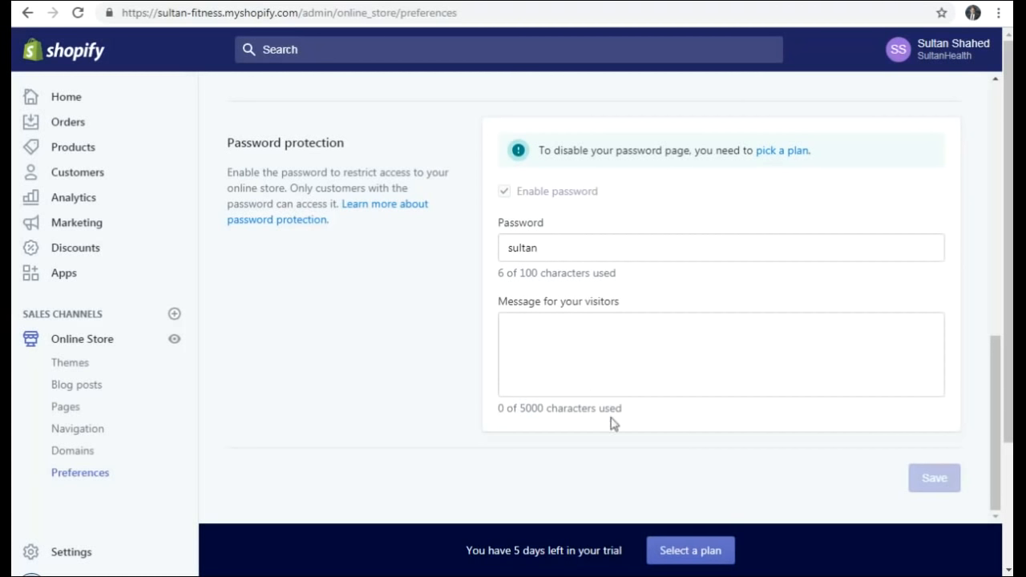
- Review the Basic $29, Shopify $79 and Advanced $299 monthly plans, then go to Online Store
click(691, 550)
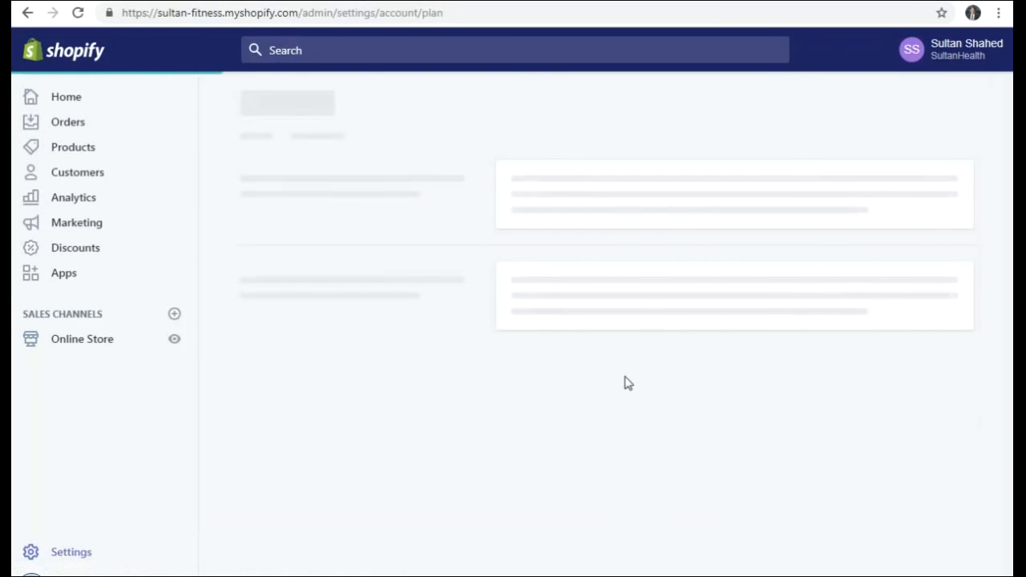
scroll(475, 249, down, 2)
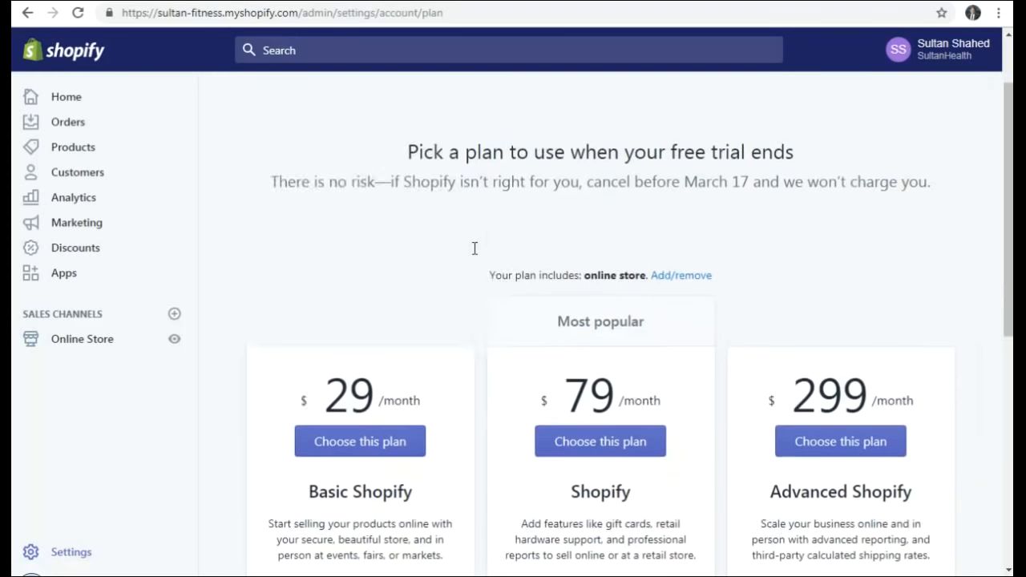
scroll(475, 249, down, 1)
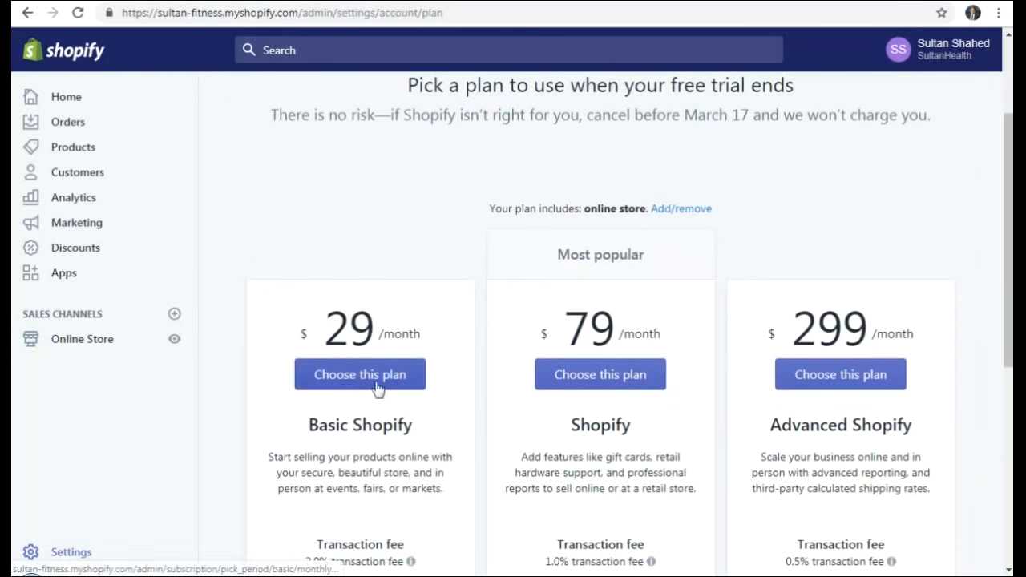
scroll(487, 332, down, 2)
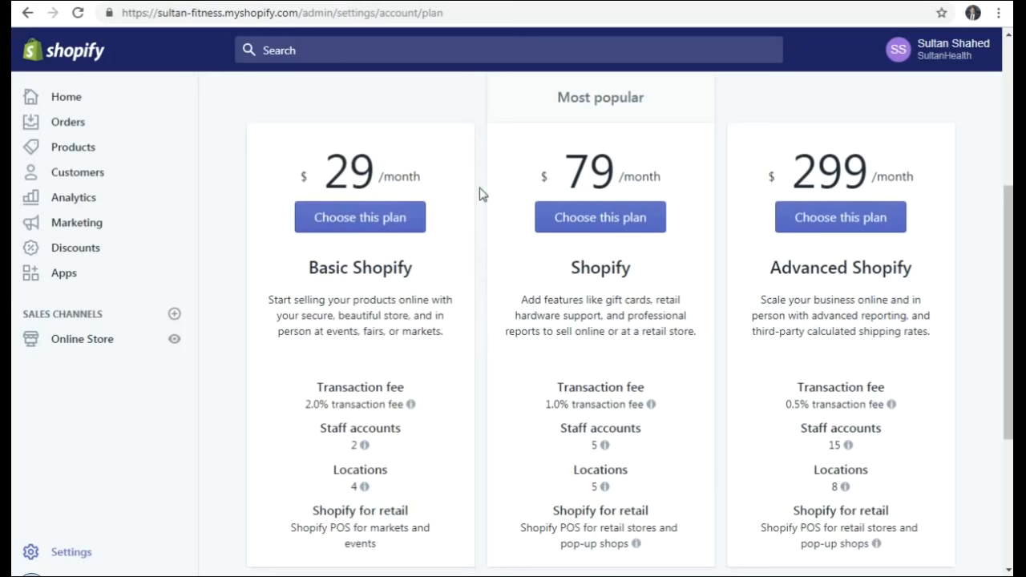
scroll(480, 194, down, 1)
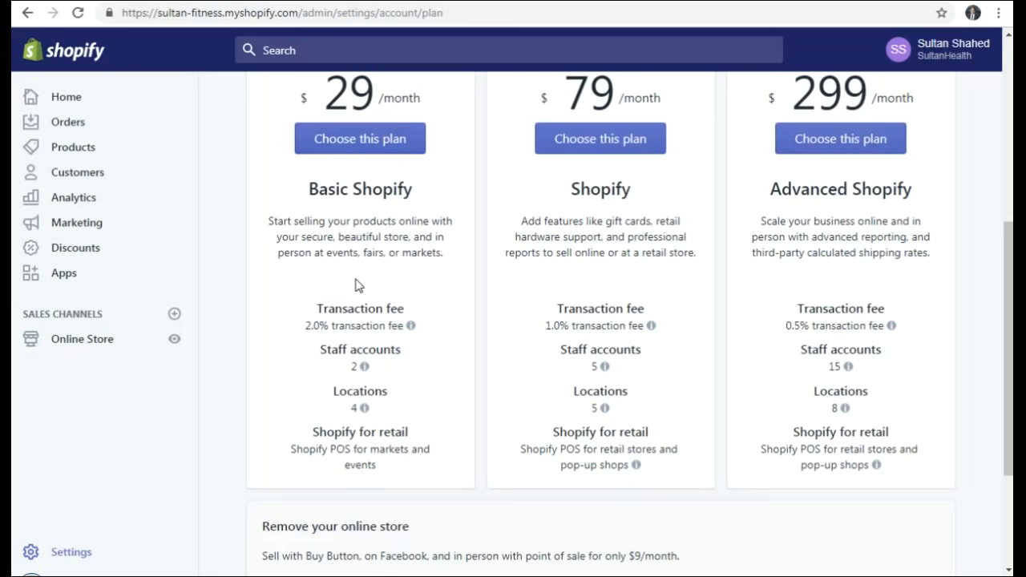
scroll(326, 353, up, 5)
click(91, 339)
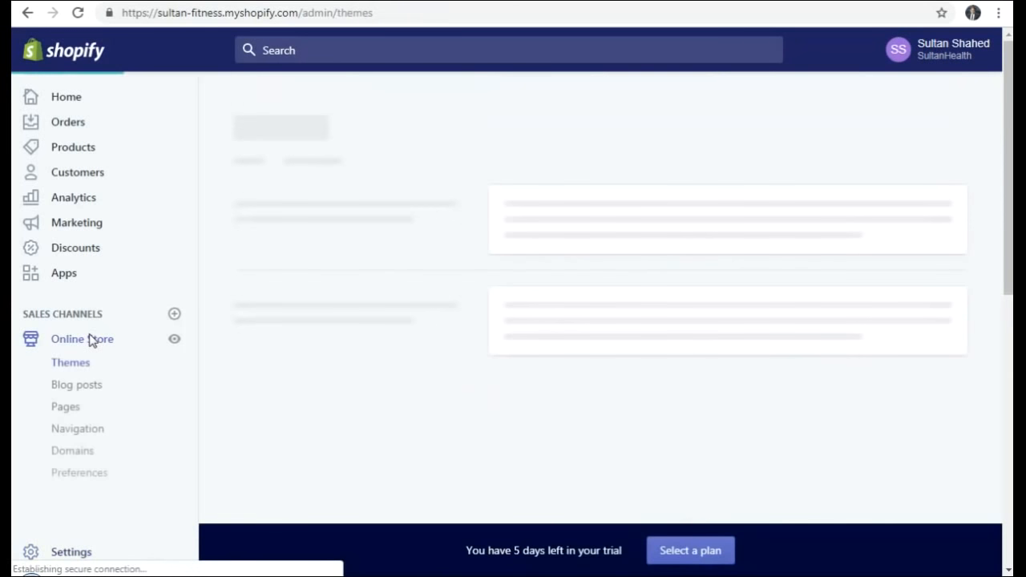
- Review the online store Preferences page's homepage title and meta description
click(80, 477)
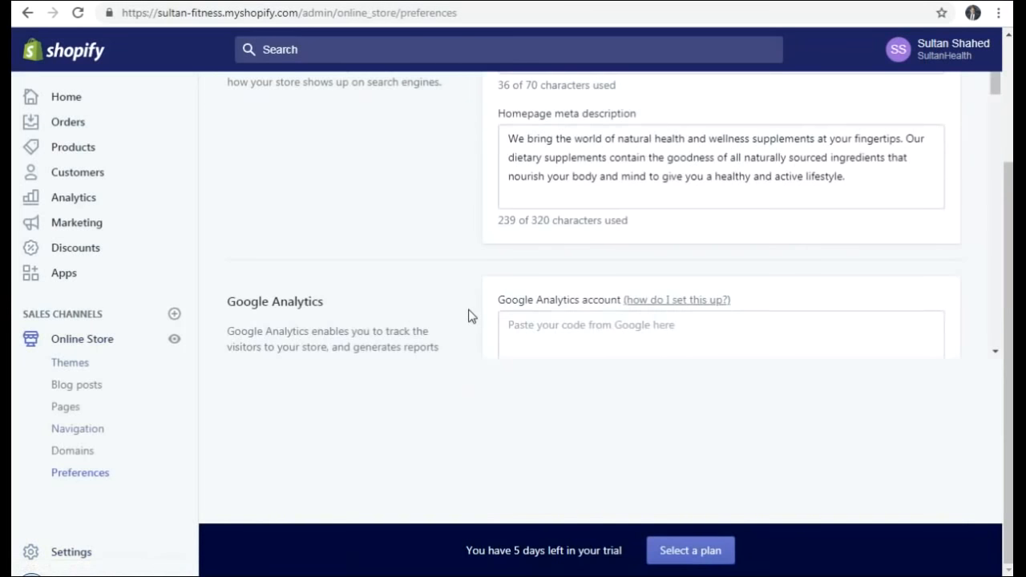
scroll(397, 332, down, 2)
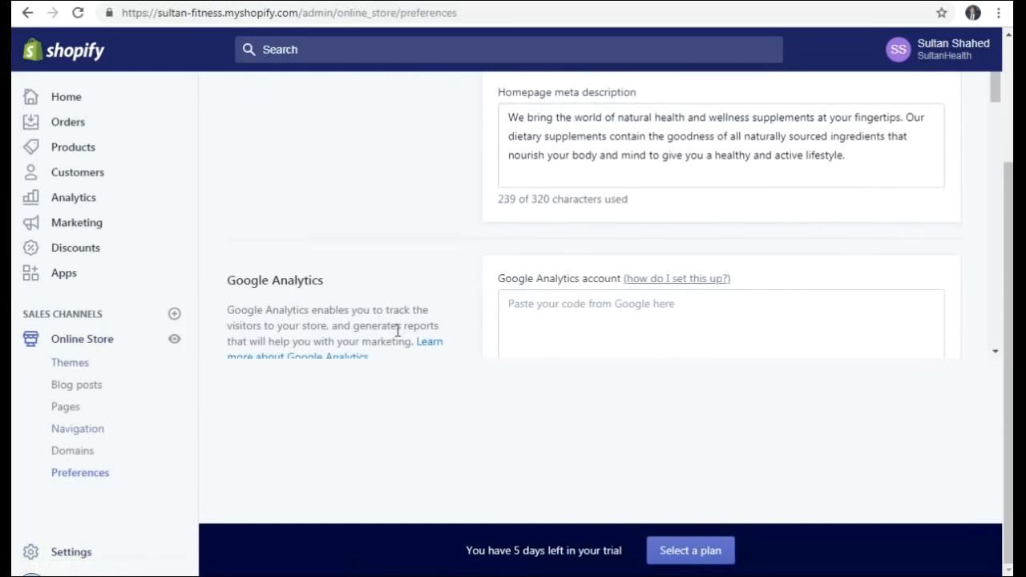
scroll(401, 332, down, 6)
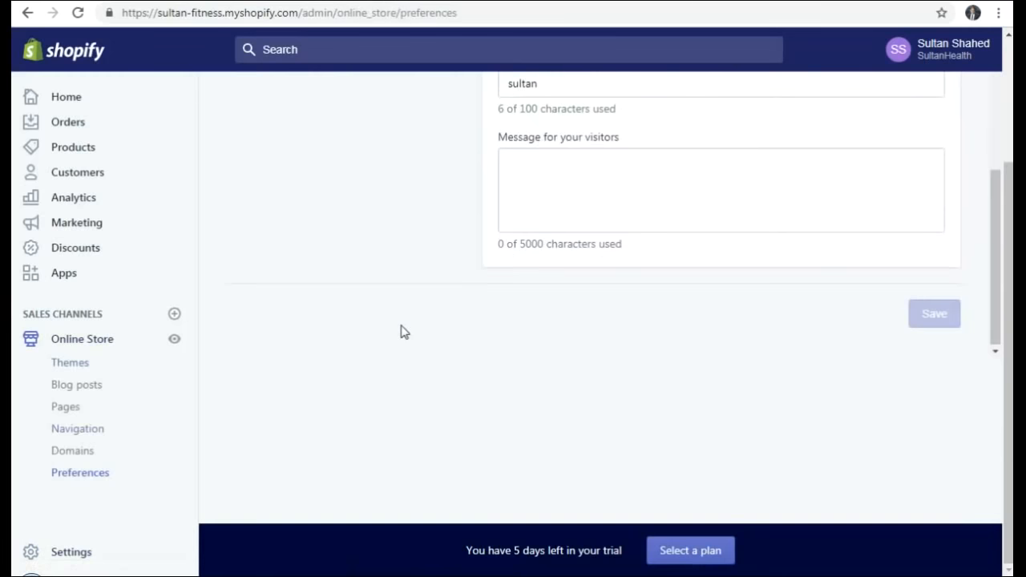
scroll(401, 332, up, 9)
scroll(402, 326, up, 2)
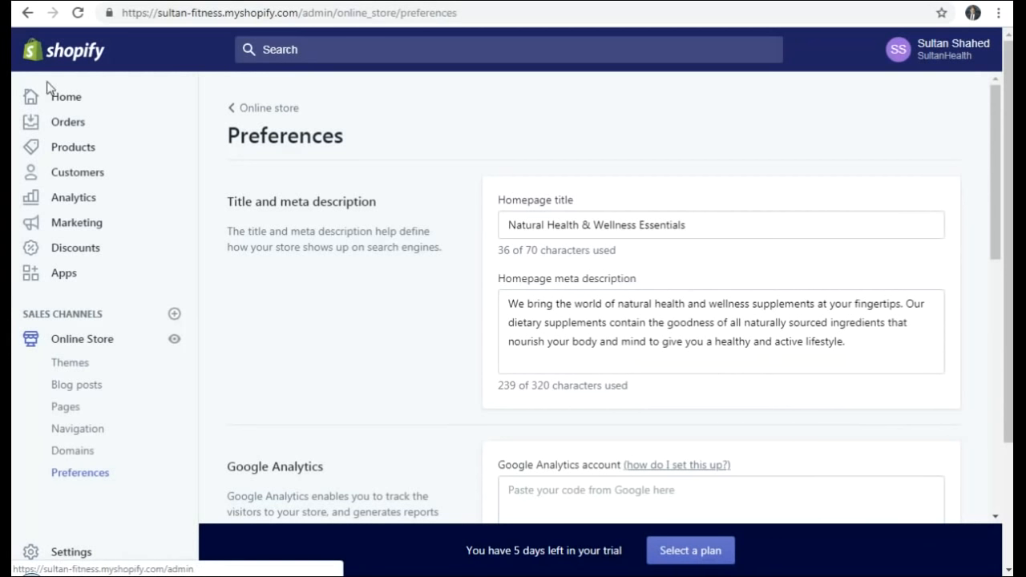
- Browse the Orders, Drafts and empty Abandoned checkouts pages, then the Products list
click(67, 127)
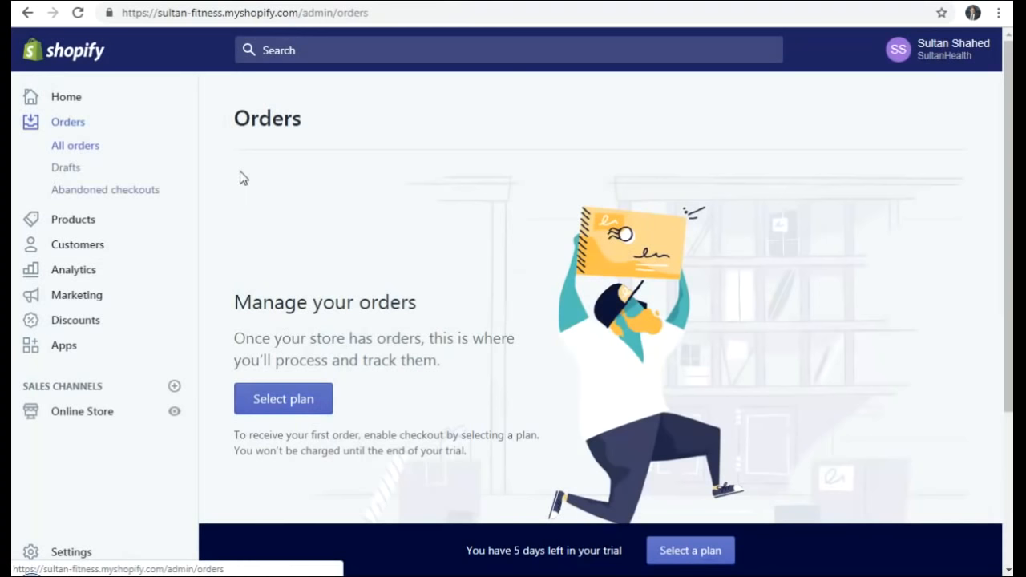
click(71, 171)
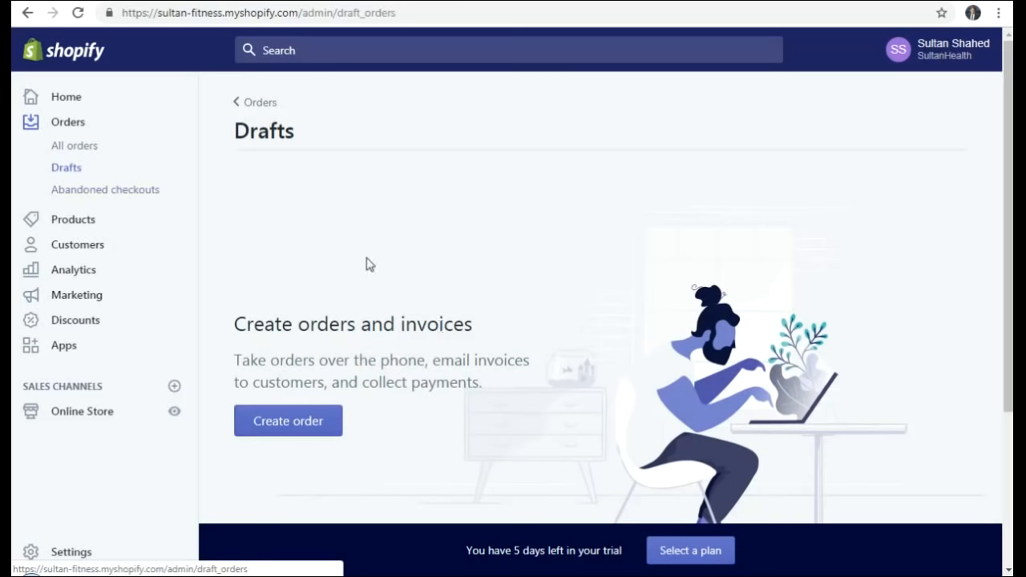
click(105, 197)
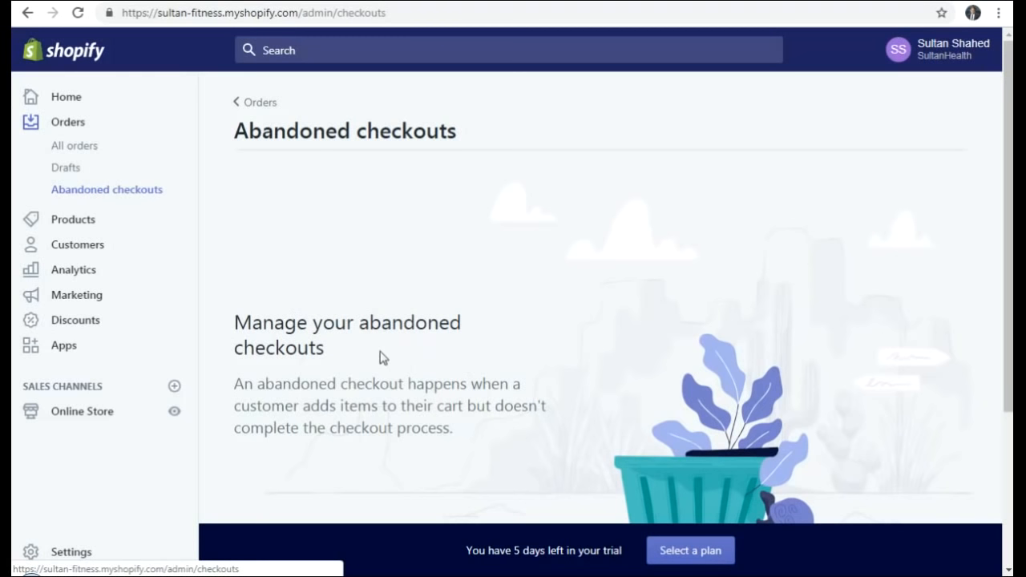
scroll(401, 318, down, 3)
scroll(401, 328, up, 3)
click(68, 225)
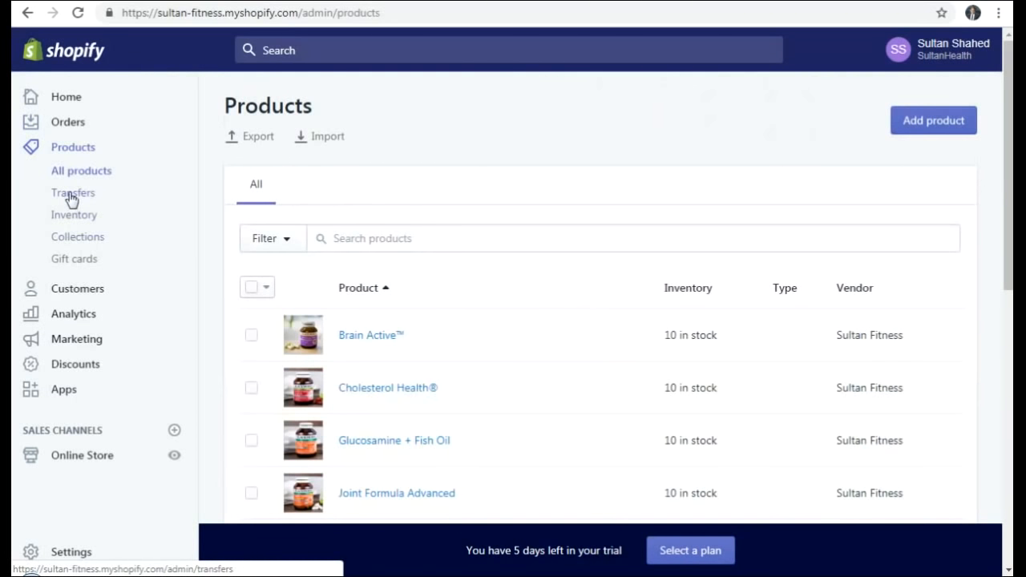
- Look through Gift cards, then view Customers showing one customer with 0 orders
click(77, 268)
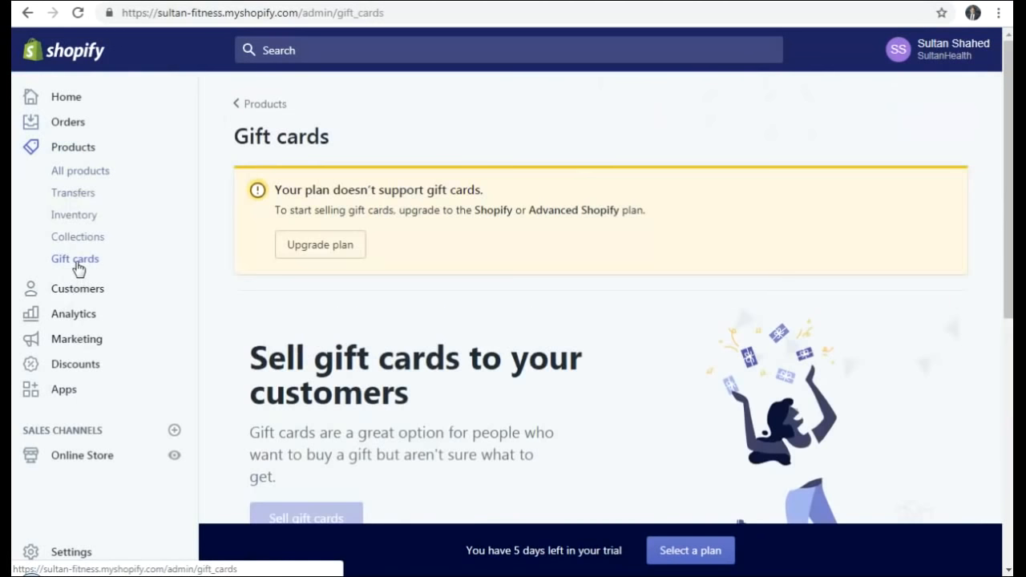
scroll(358, 321, down, 3)
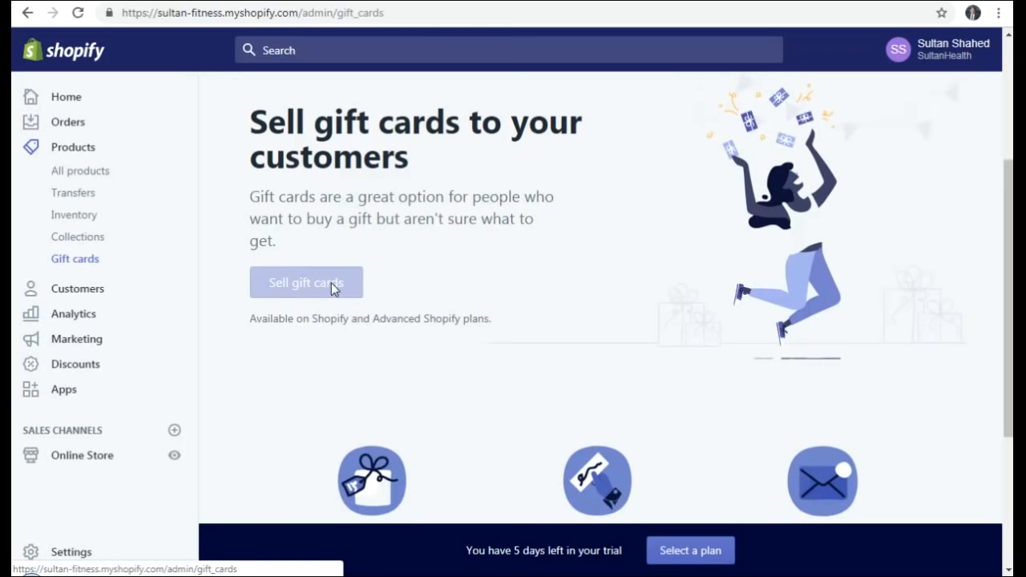
scroll(435, 322, down, 3)
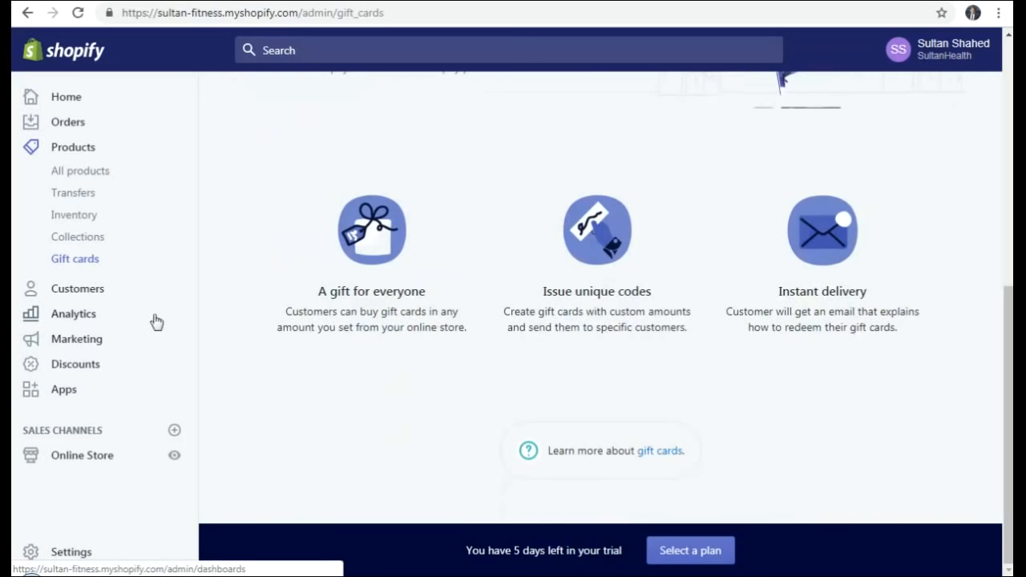
click(78, 290)
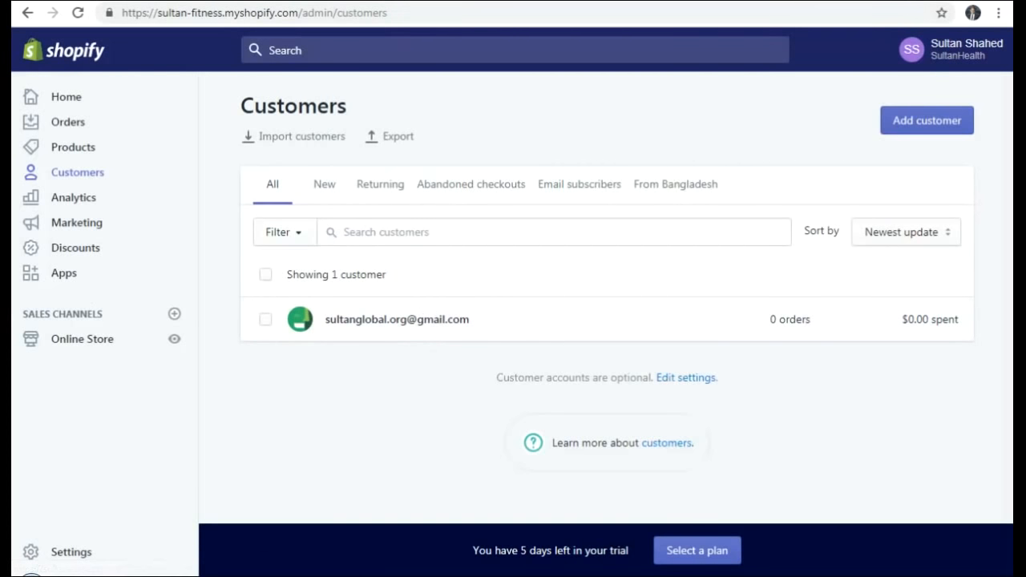
- Scroll the live storefront down to its footer newsletter signup
click(451, 1)
scroll(670, 353, down, 7)
scroll(668, 353, down, 15)
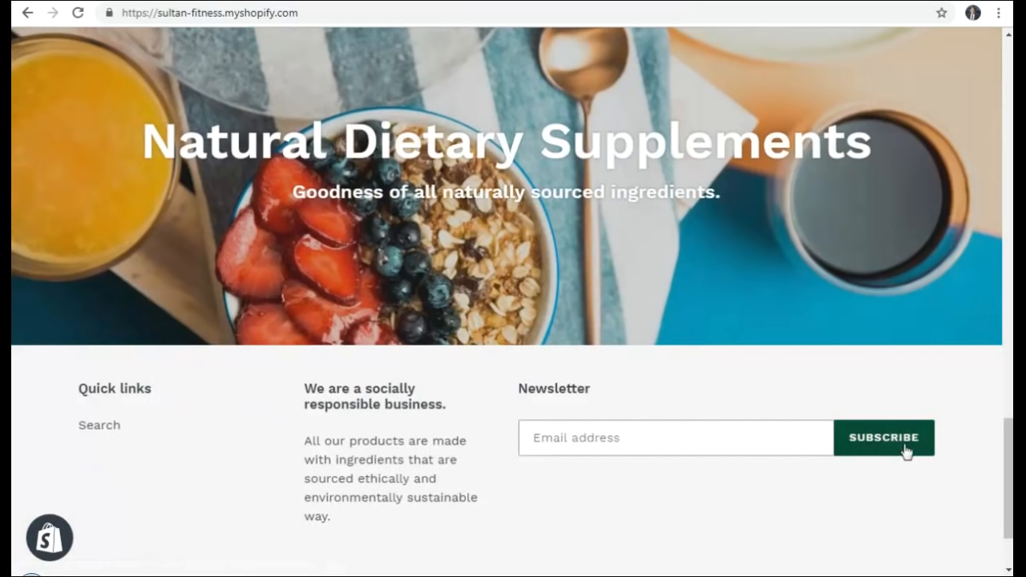
- Back in the admin, view Analytics overview with A$0.00 sales and 1 session
click(311, 1)
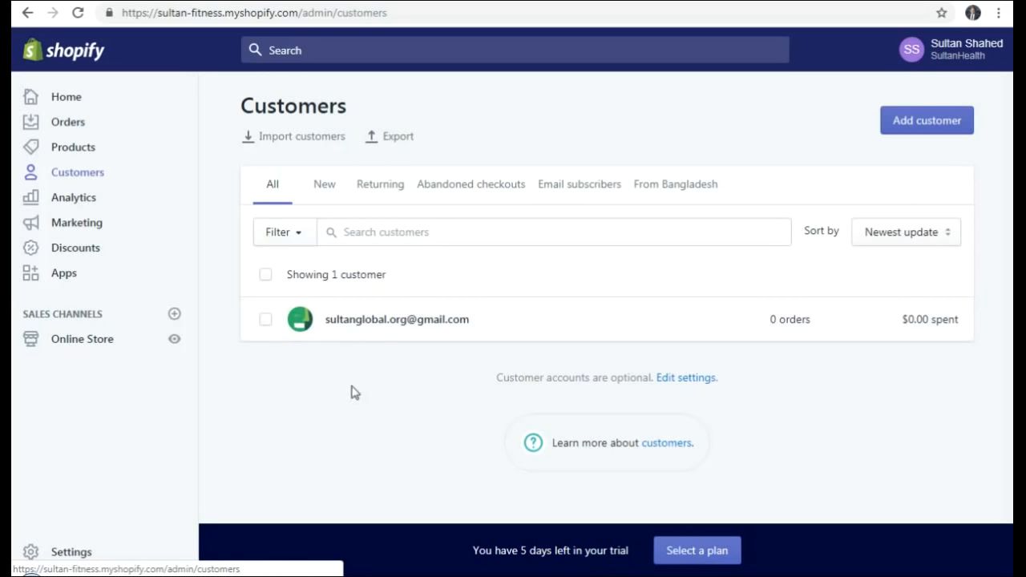
click(75, 200)
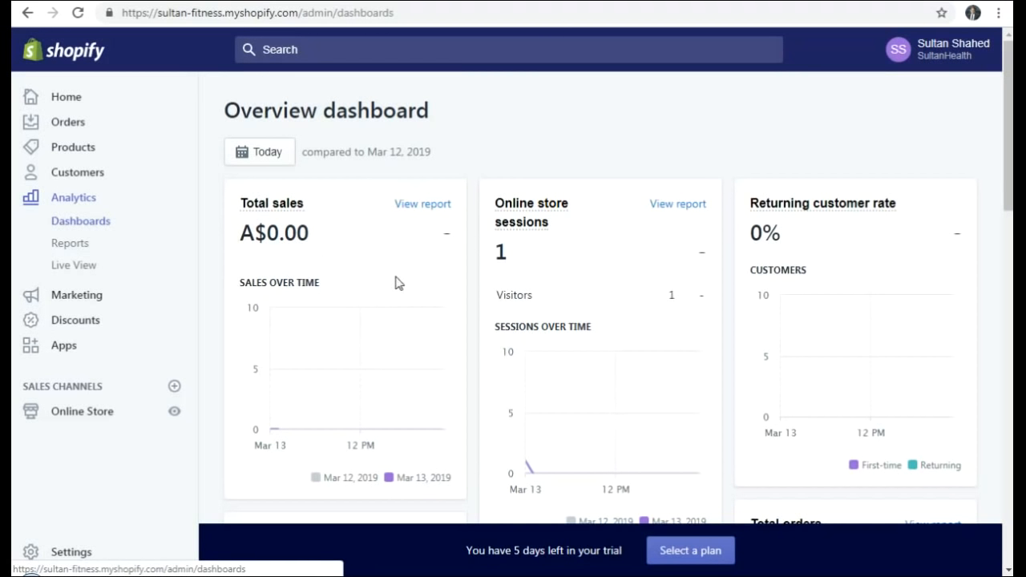
scroll(393, 282, down, 3)
- Review the Analytics overview dashboard and the Analytics reports page
scroll(396, 282, up, 3)
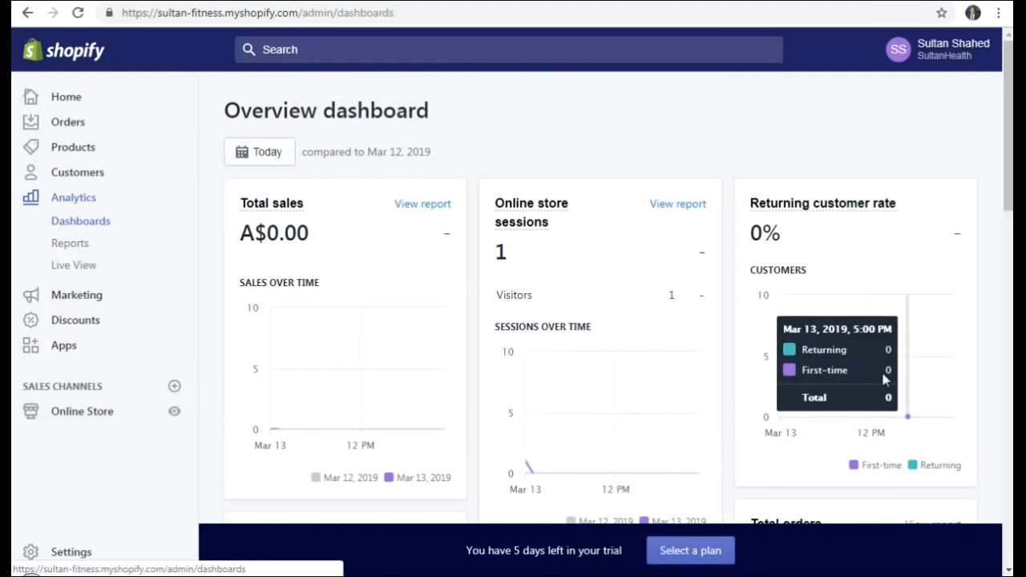
scroll(660, 359, down, 1)
scroll(661, 359, down, 5)
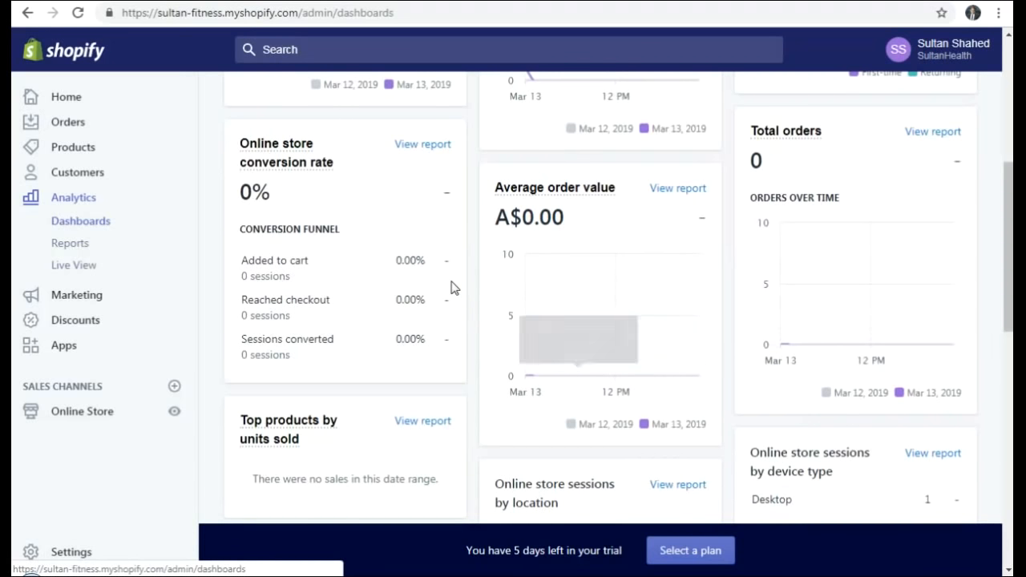
click(67, 245)
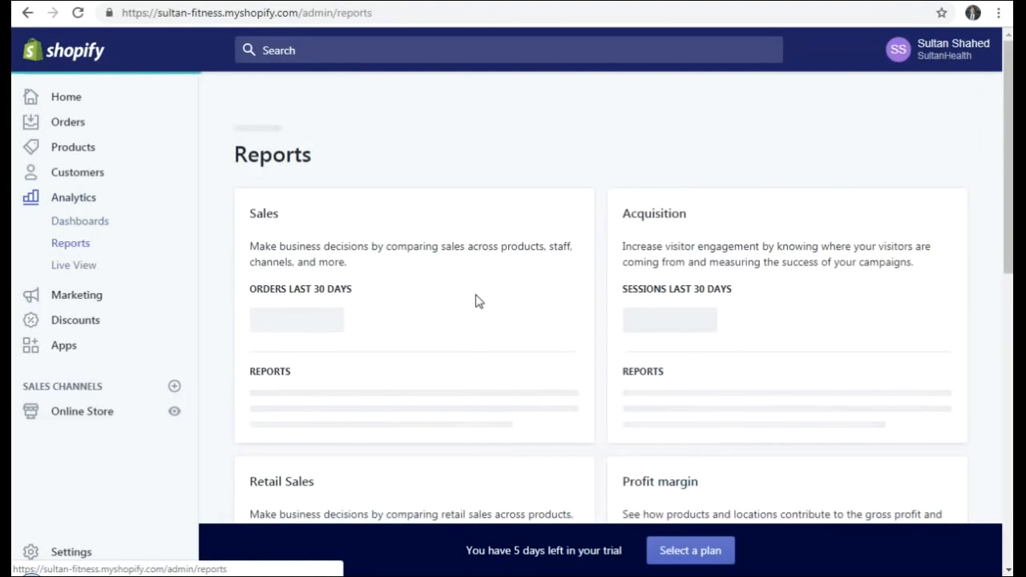
scroll(479, 300, down, 5)
scroll(479, 300, down, 6)
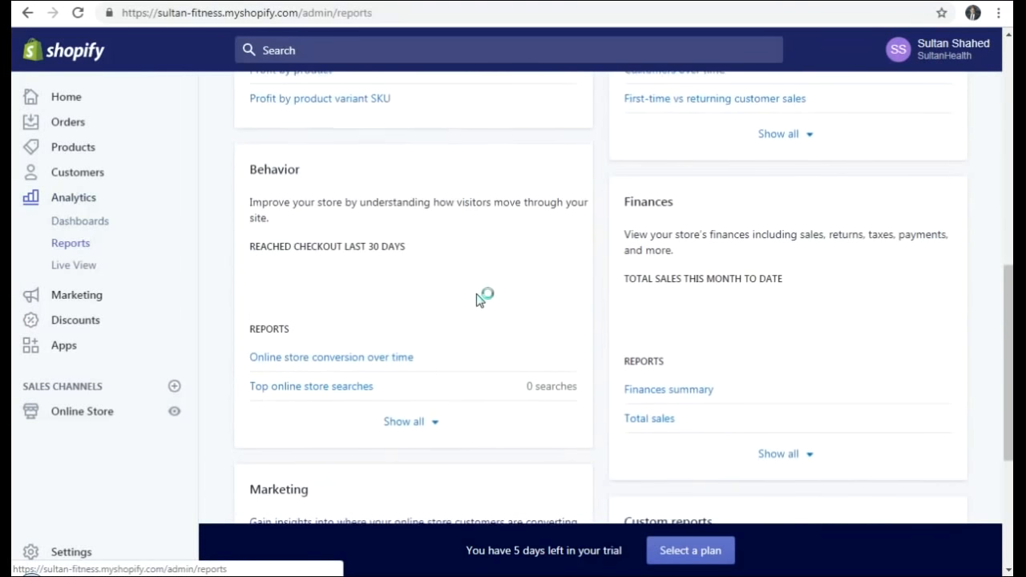
scroll(479, 300, up, 10)
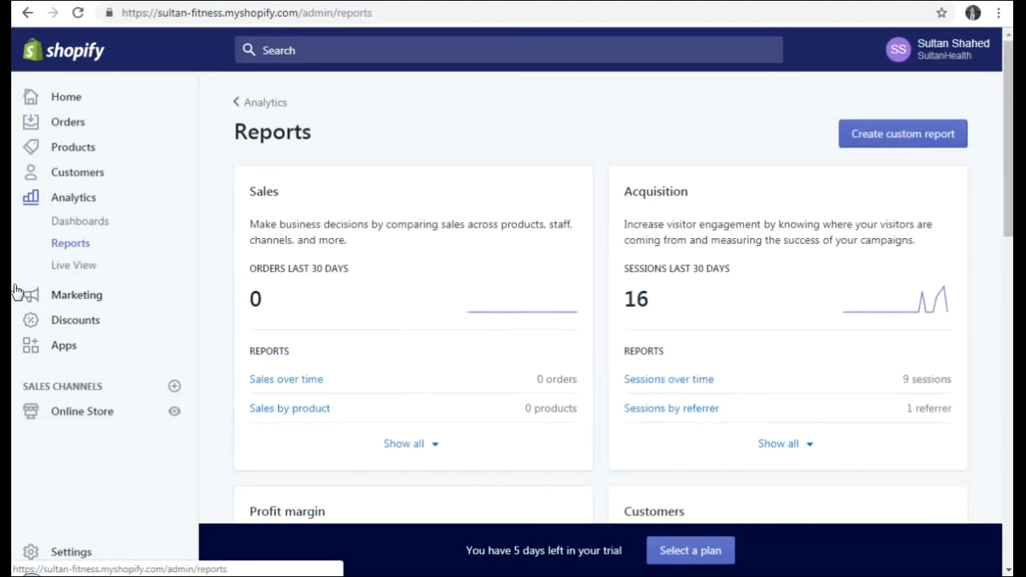
- Check Live View of current visitors, then look over the Marketing page
click(63, 267)
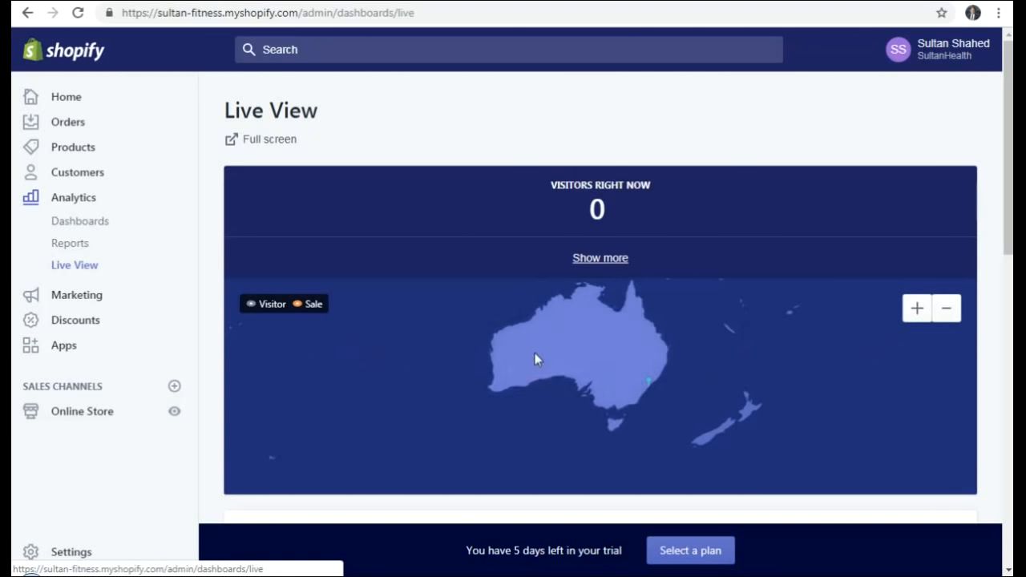
click(65, 297)
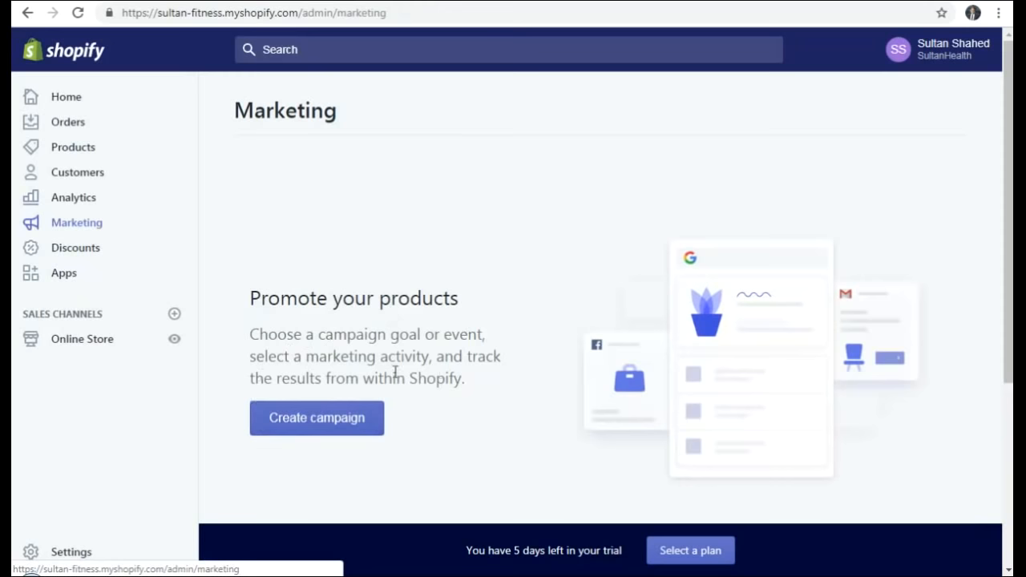
scroll(395, 373, down, 3)
- Go to the Discount codes page, which has no codes yet
scroll(394, 378, up, 4)
click(76, 248)
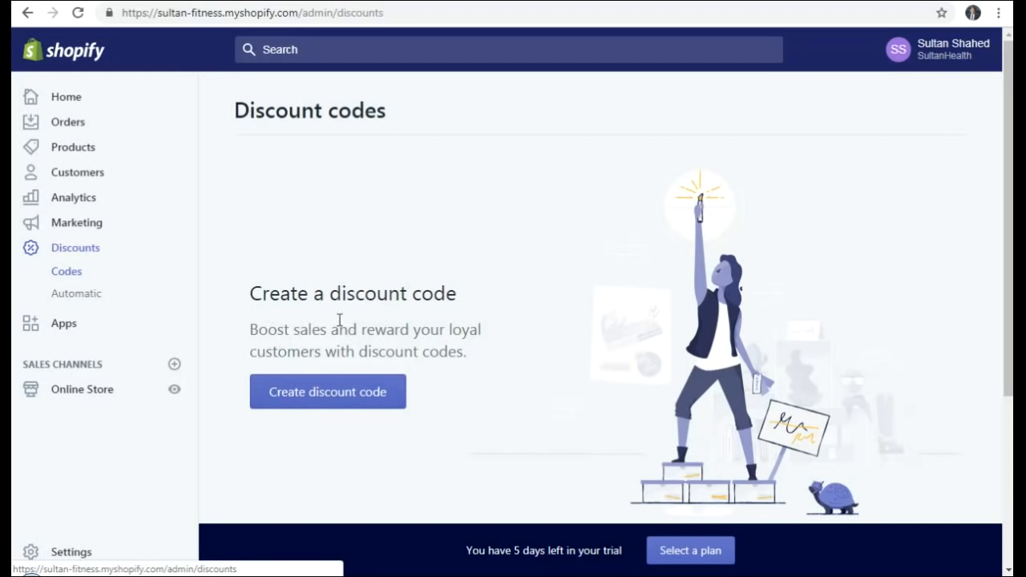
- Start a new discount code named EASTER20 and bring up its discount type choices
click(316, 401)
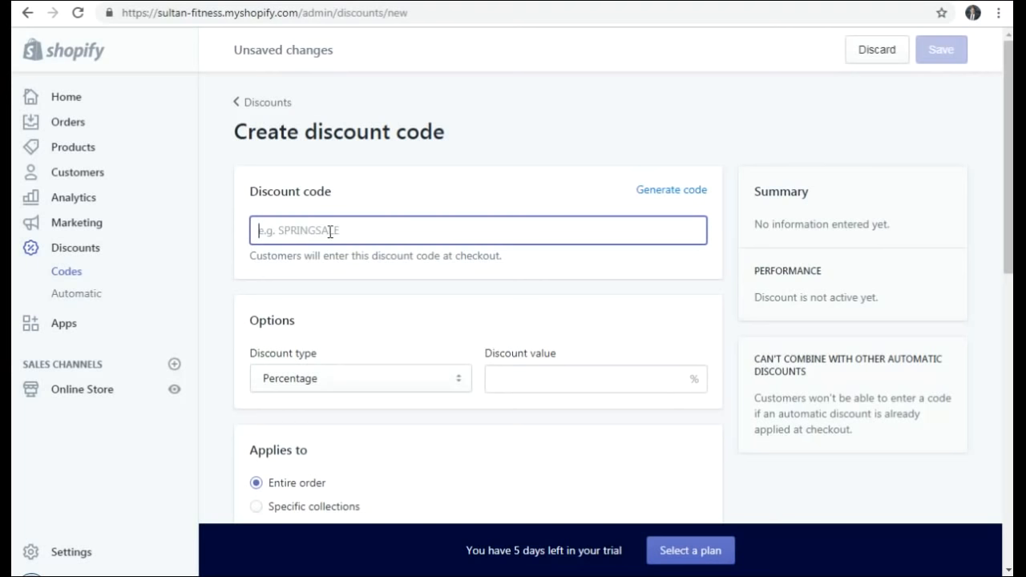
text(EASTER)
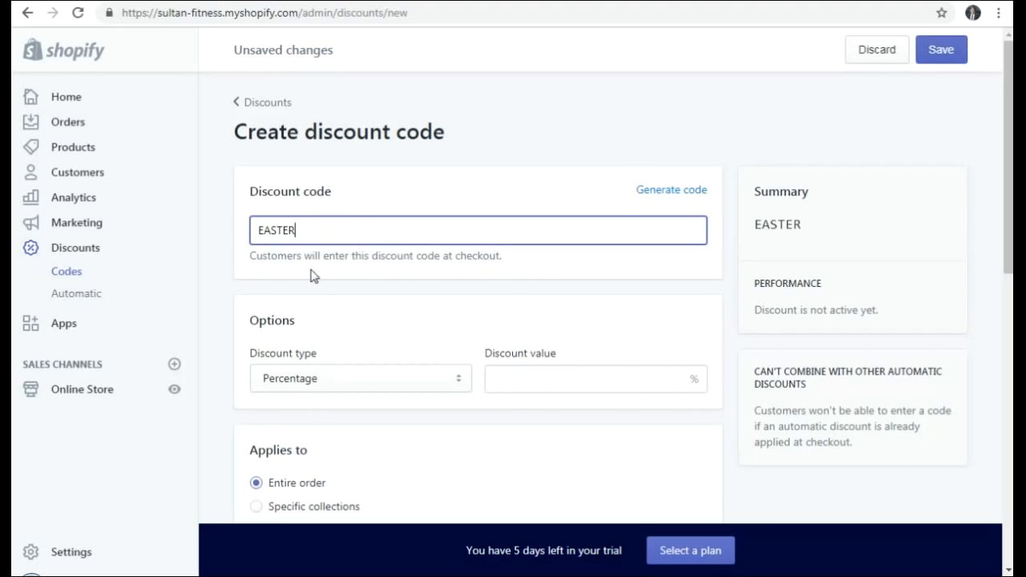
text(20)
click(314, 275)
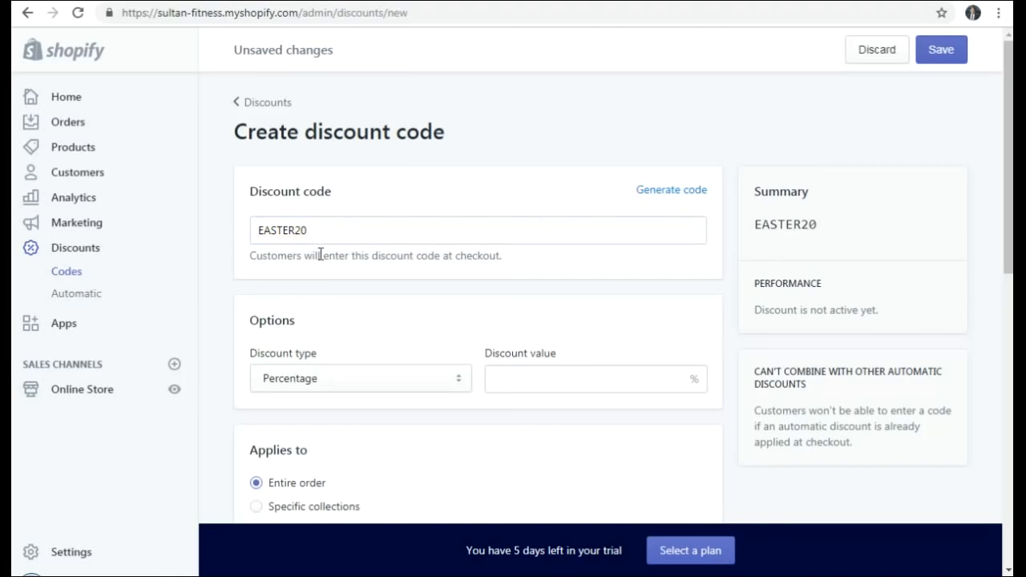
scroll(350, 259, down, 1)
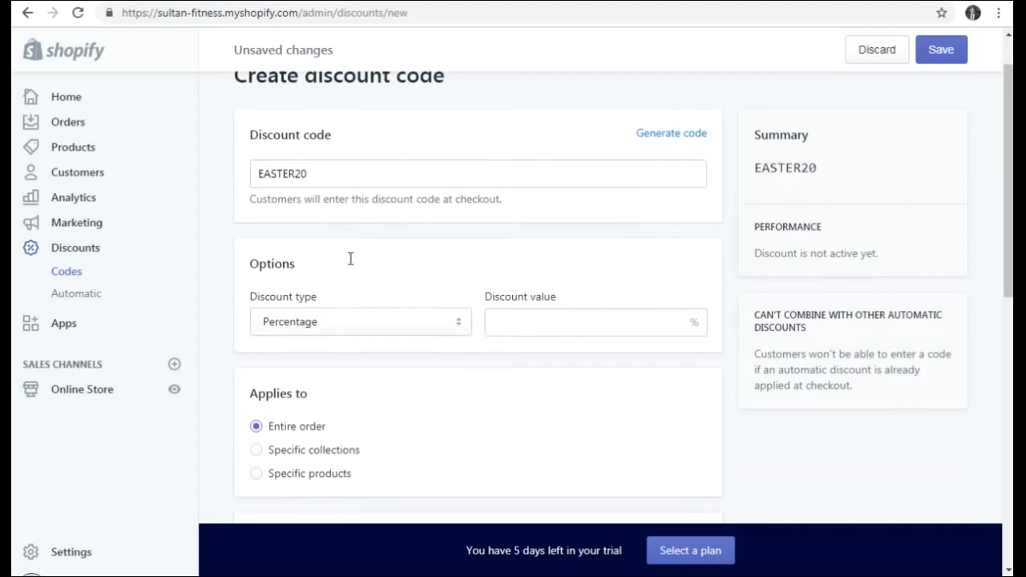
click(328, 309)
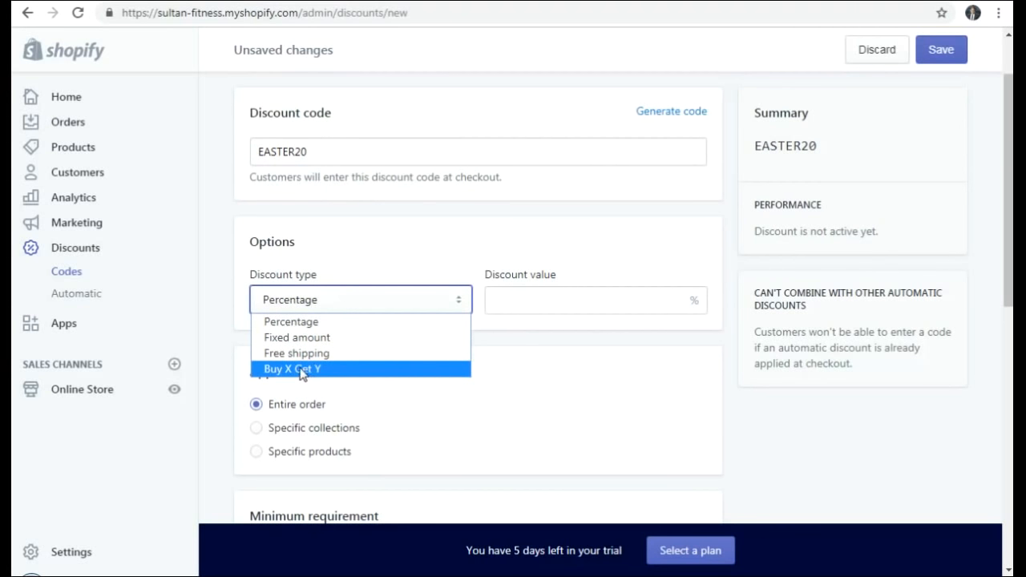
- Keep the Percentage type and give EASTER20 a discount value of 20%
click(303, 324)
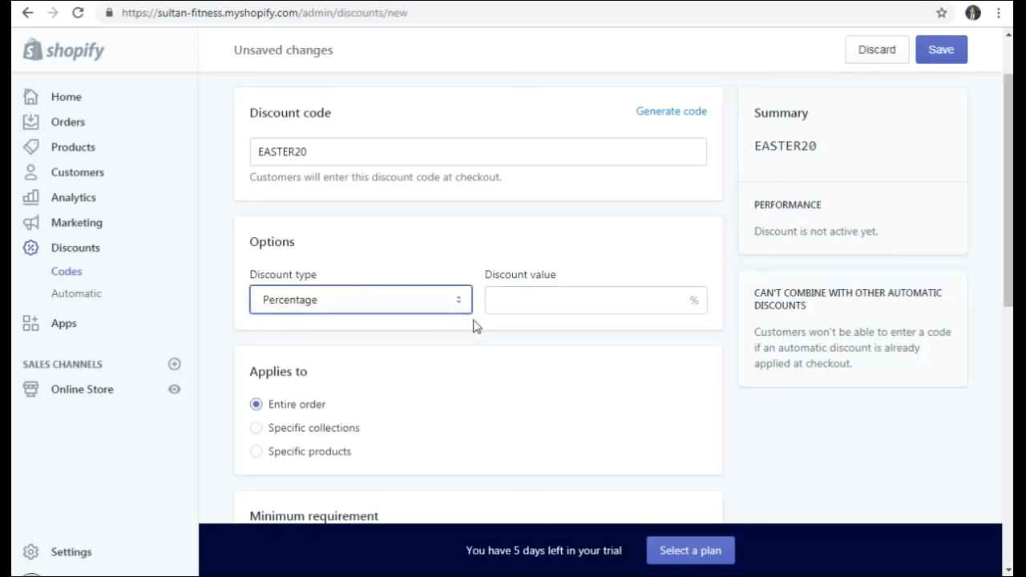
click(511, 300)
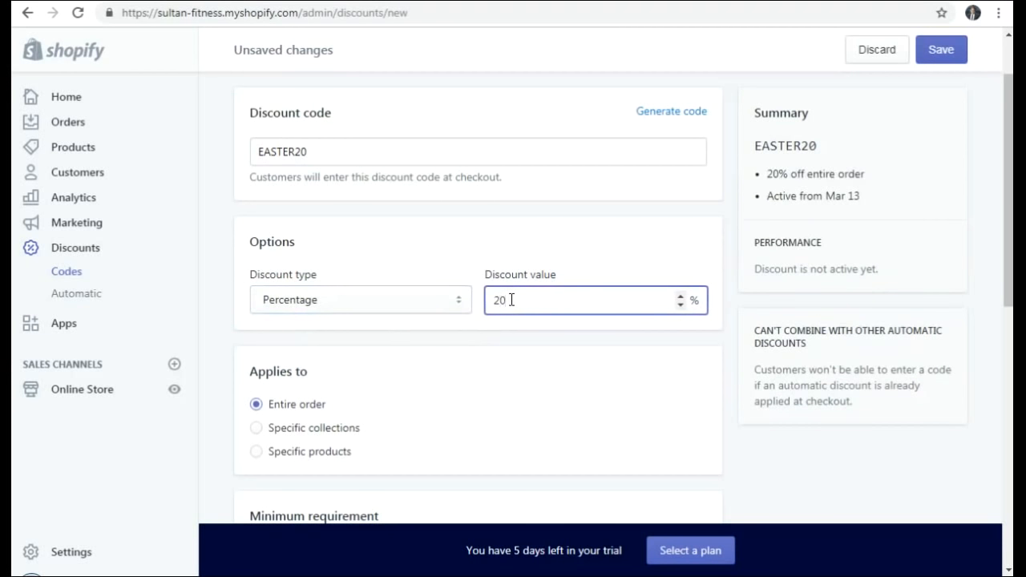
click(494, 337)
- Review the remaining options (entire order, everyone, no minimum) and save EASTER20
scroll(494, 336, down, 2)
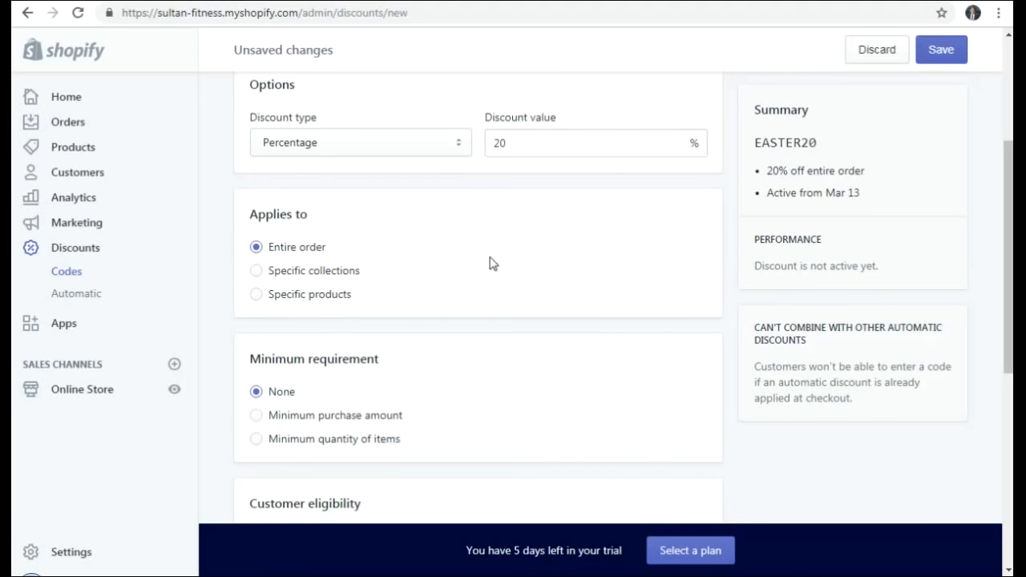
scroll(584, 316, down, 2)
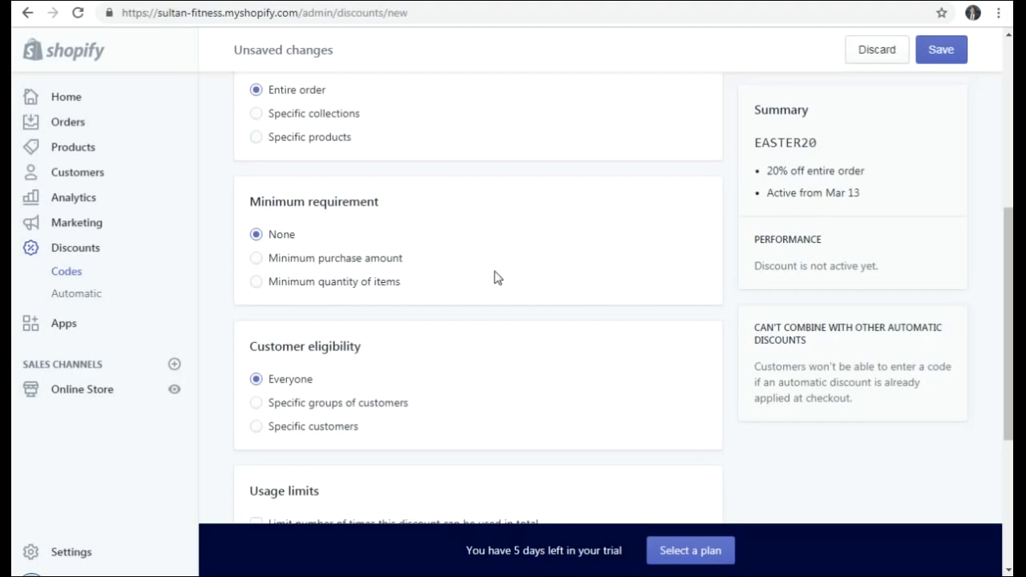
scroll(473, 246, up, 1)
scroll(473, 246, up, 4)
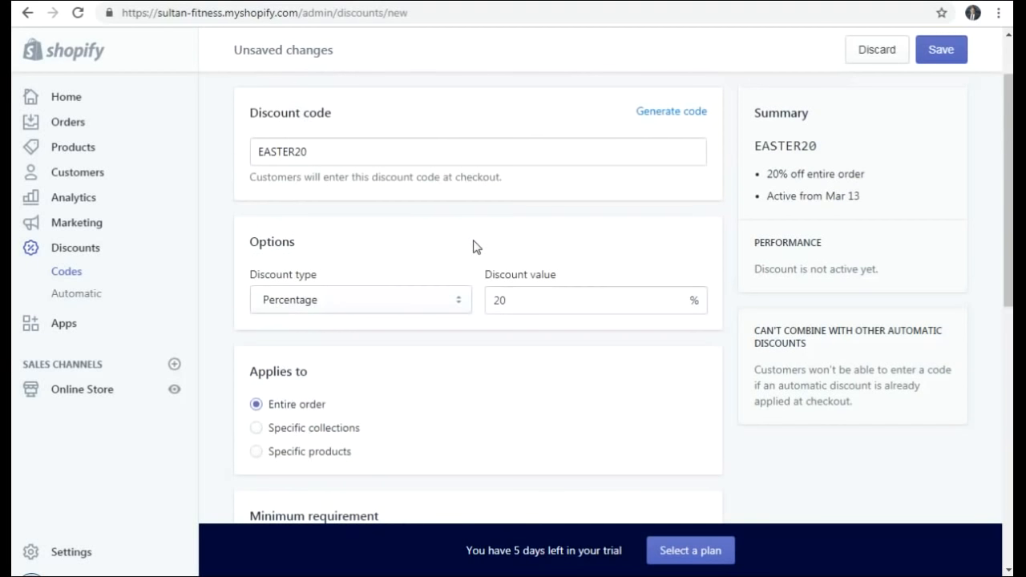
scroll(473, 246, down, 4)
scroll(473, 246, down, 2)
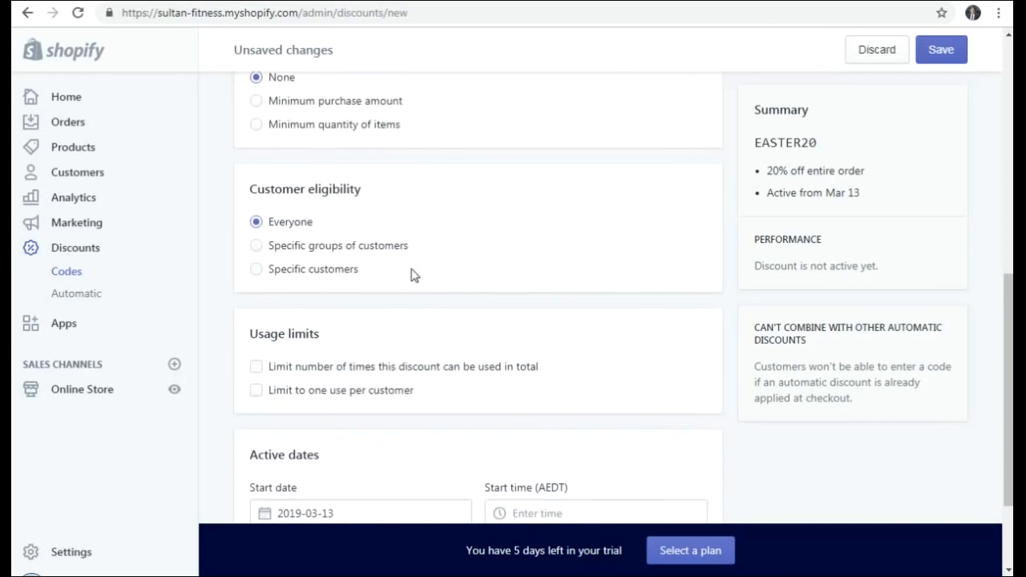
scroll(369, 285, down, 2)
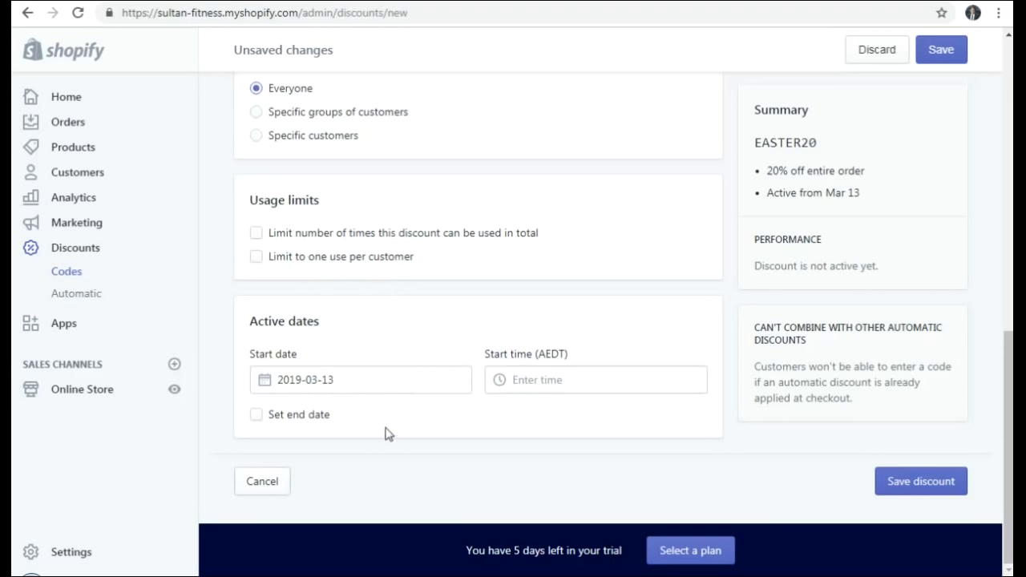
scroll(438, 312, up, 3)
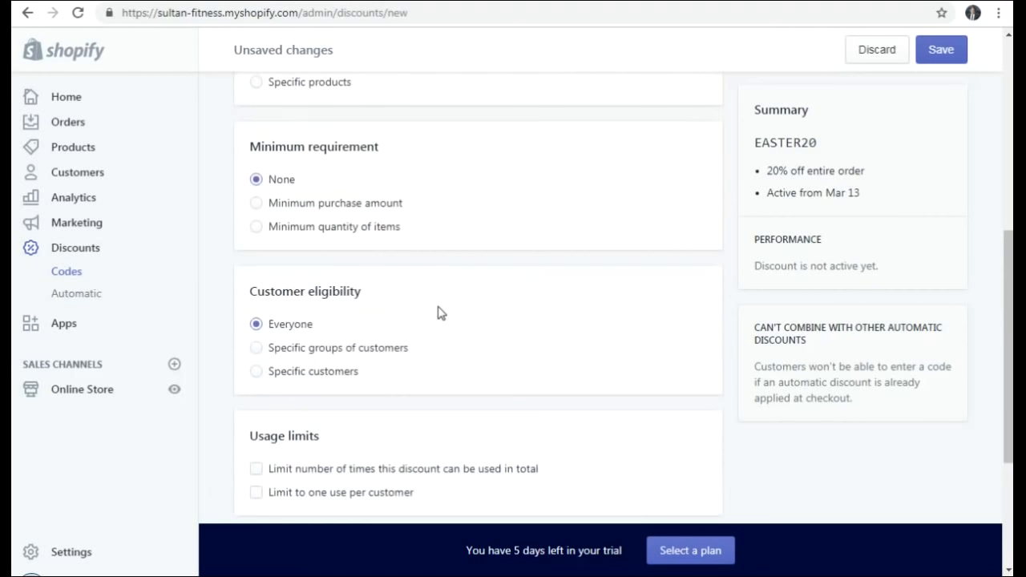
click(941, 50)
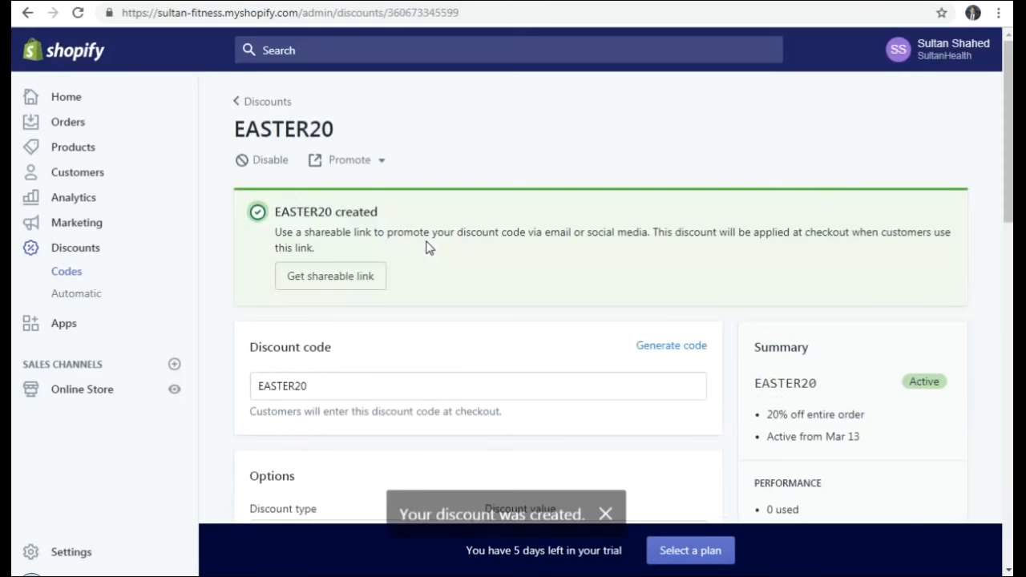
- Limit EASTER20 to one use per customer and enable an end date
scroll(457, 301, down, 3)
scroll(457, 301, down, 6)
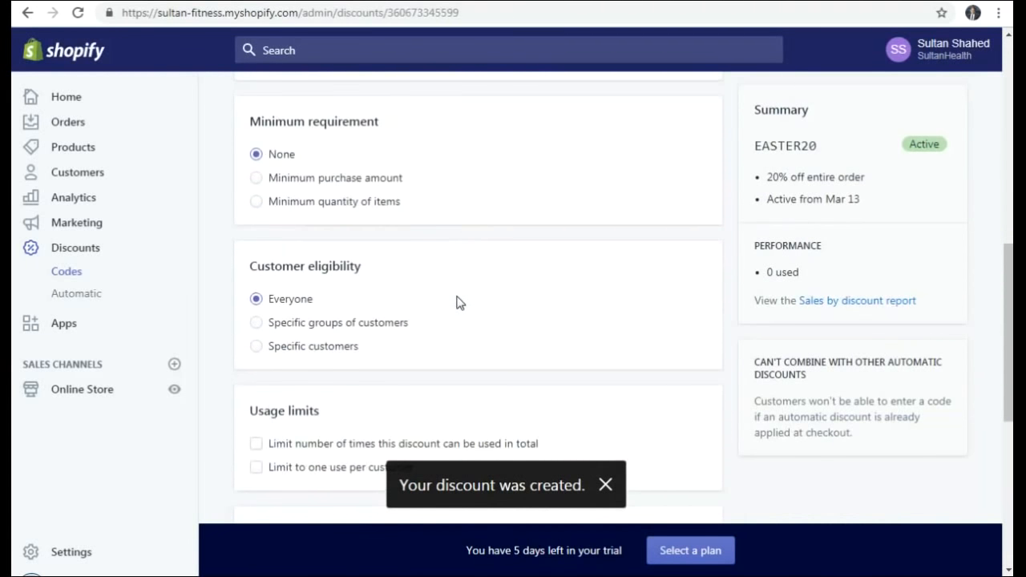
scroll(457, 302, down, 2)
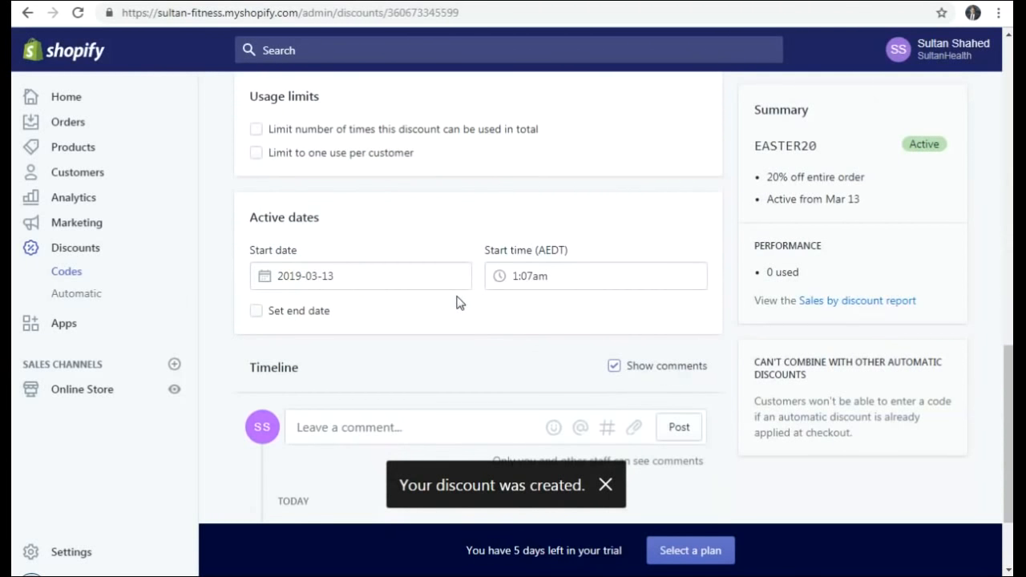
click(257, 153)
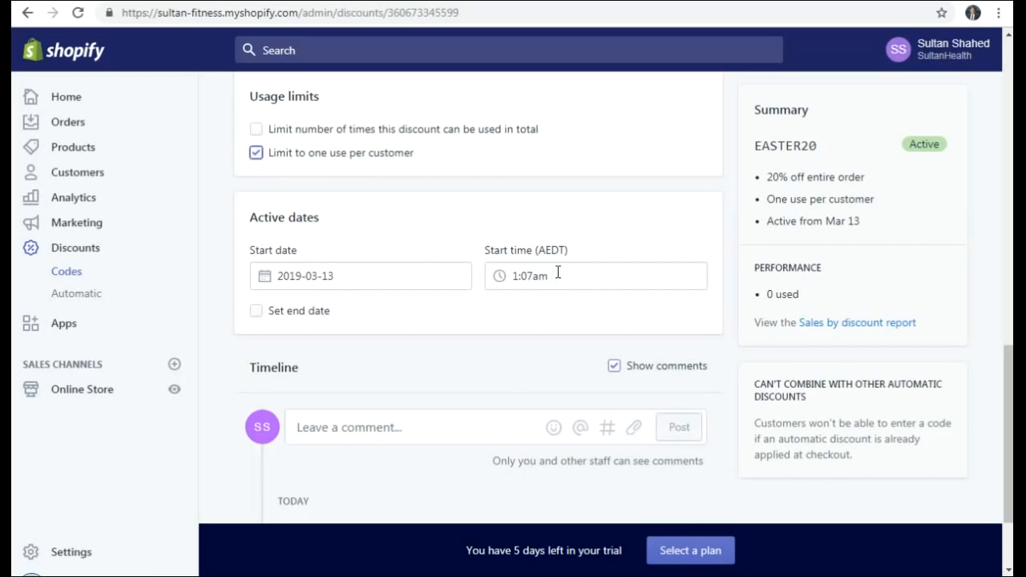
click(256, 312)
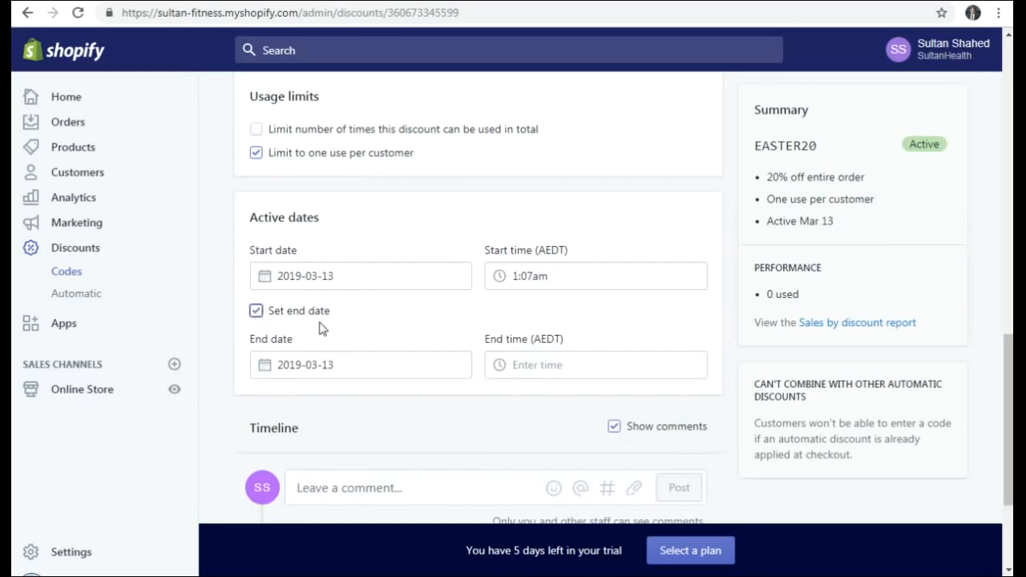
- Set EASTER20 to end March 31, 2019 at 11:59pm and save the change
click(363, 364)
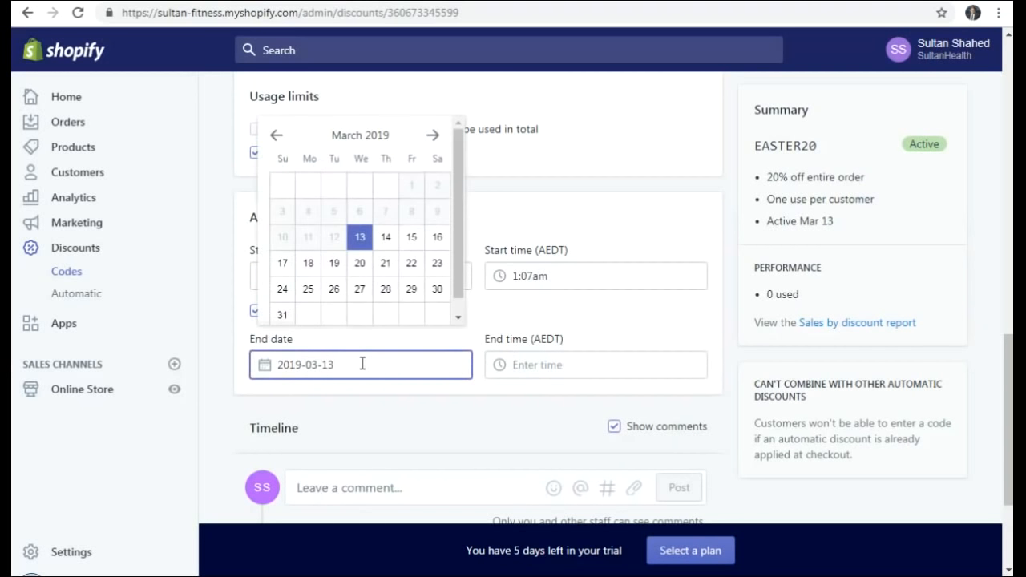
click(283, 317)
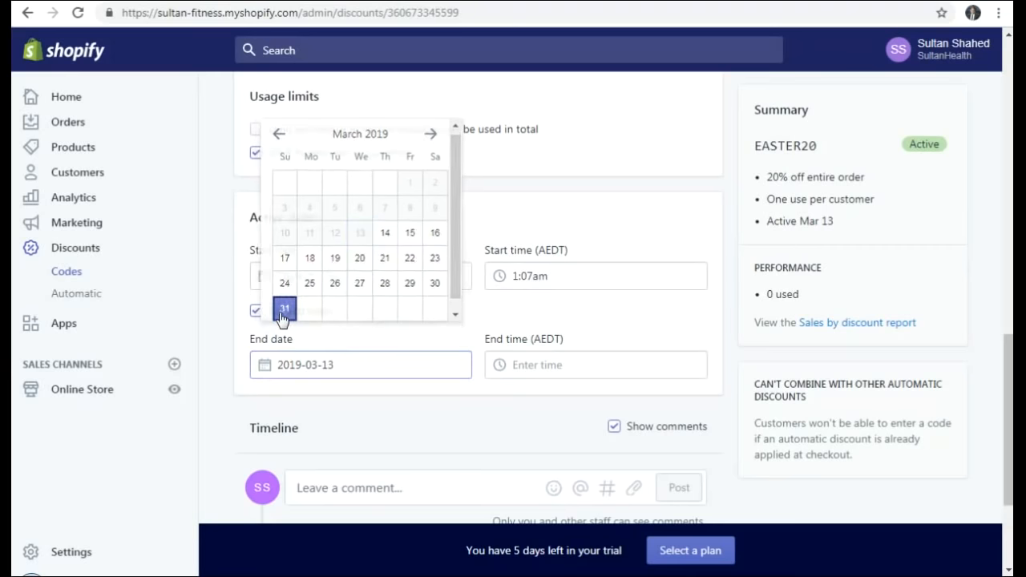
click(549, 368)
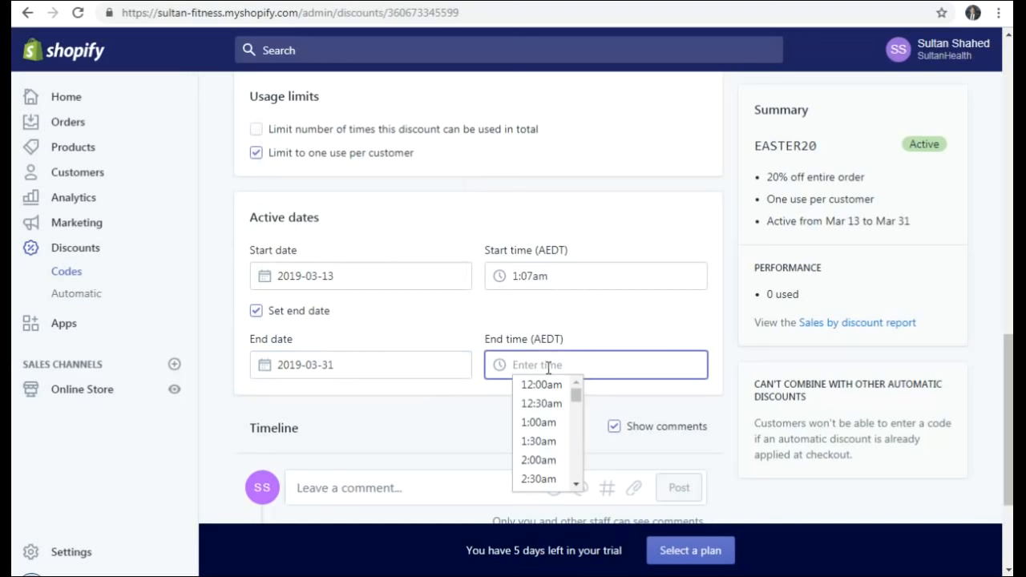
text(11)
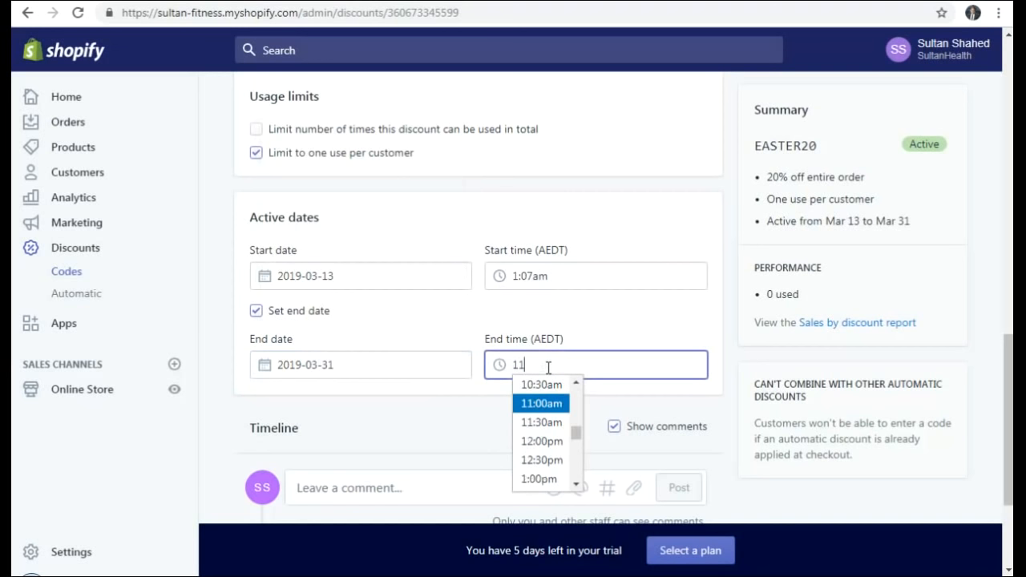
text(:59)
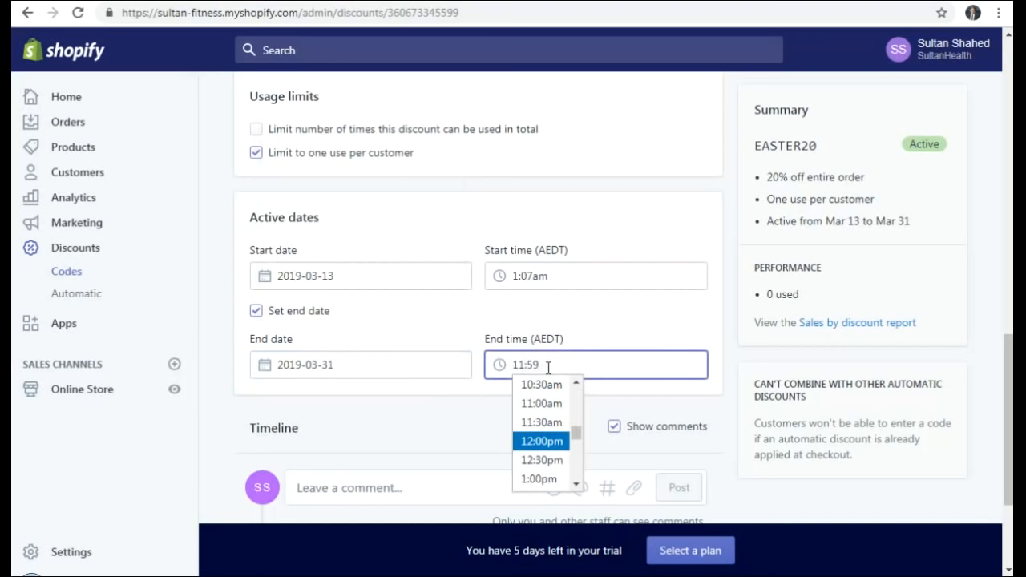
text(pm)
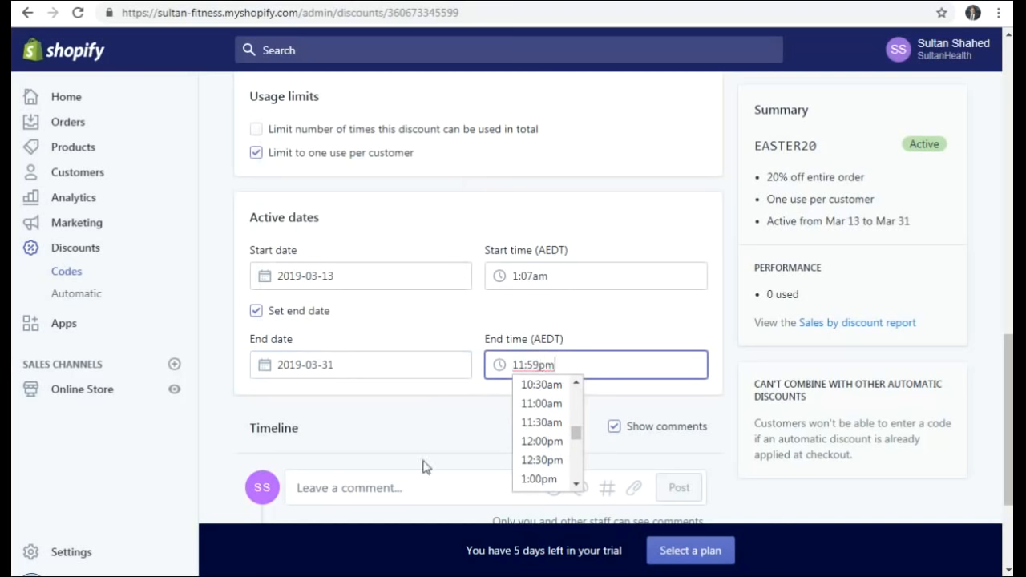
click(422, 441)
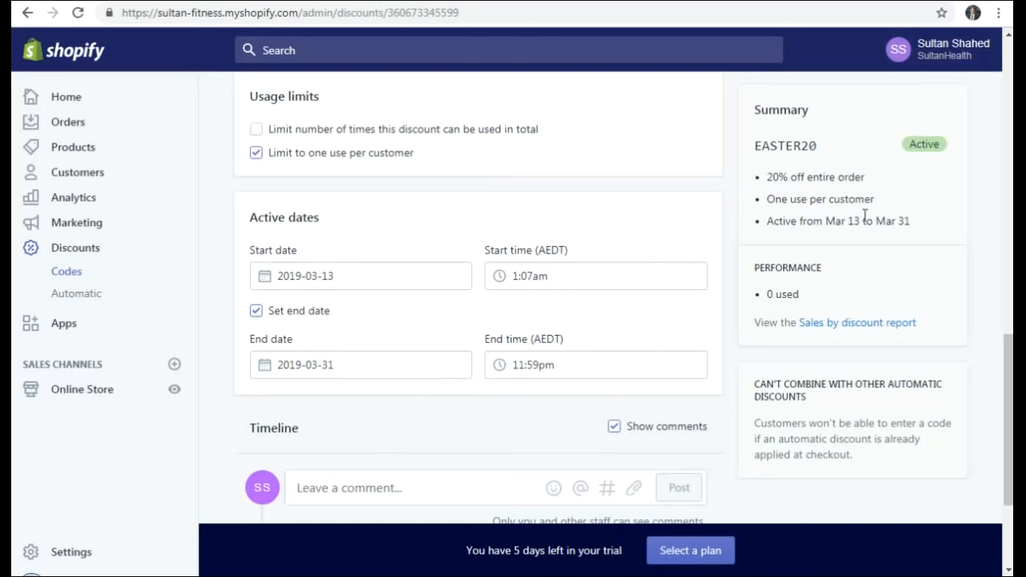
scroll(858, 224, down, 3)
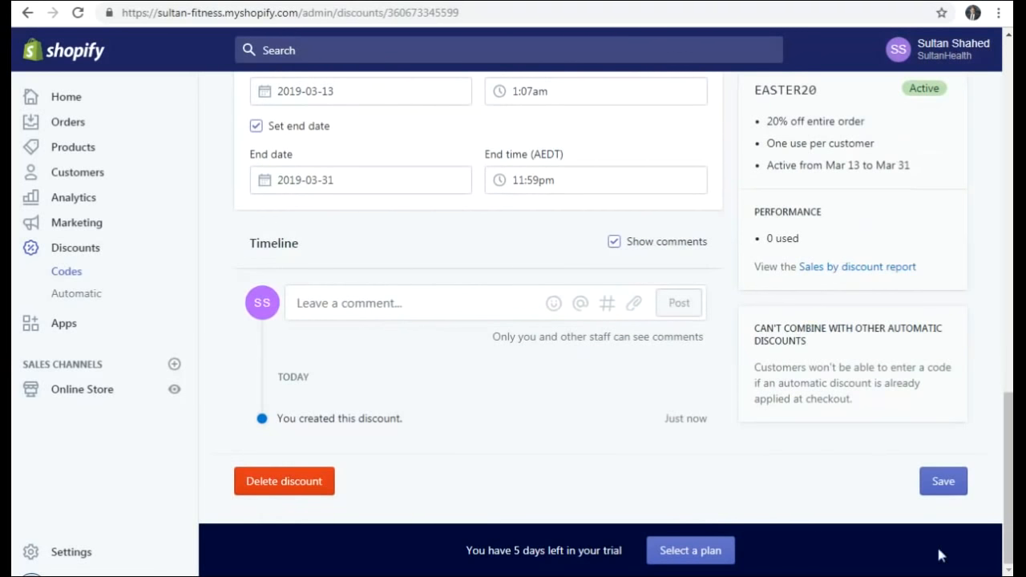
click(942, 484)
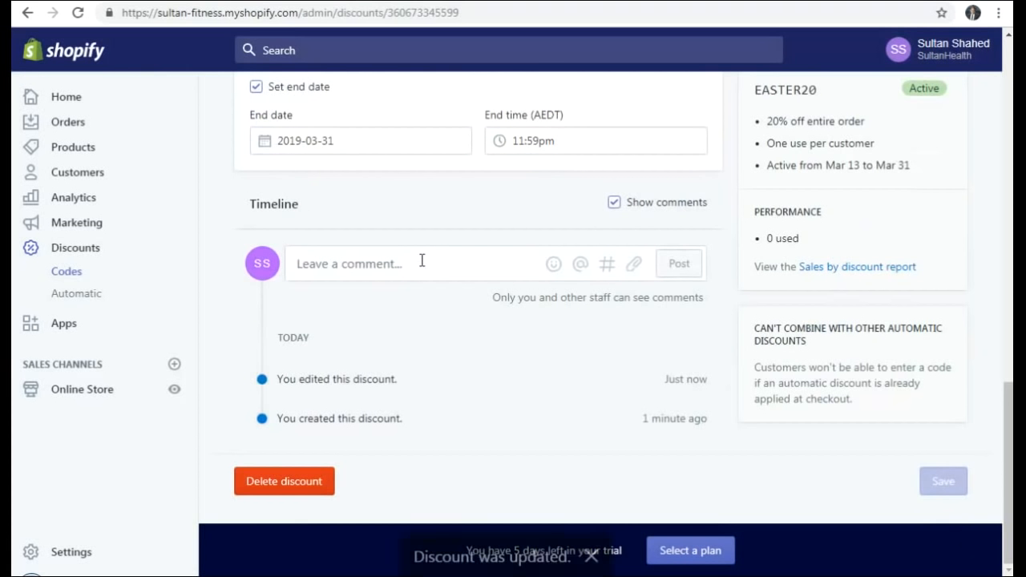
scroll(423, 266, up, 15)
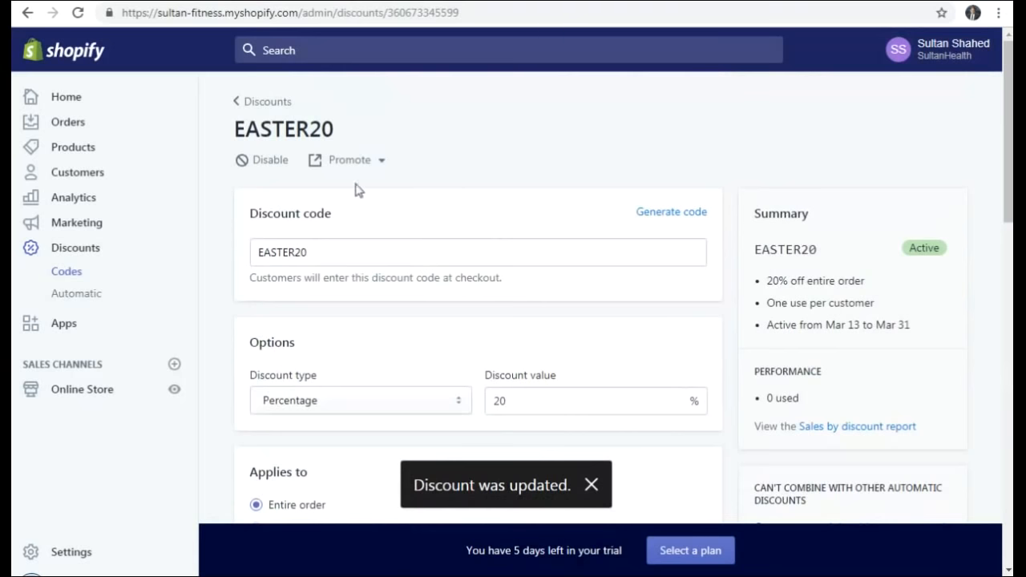
- Go from the discount codes list to Automatic discounts and start a new automatic discount
click(258, 102)
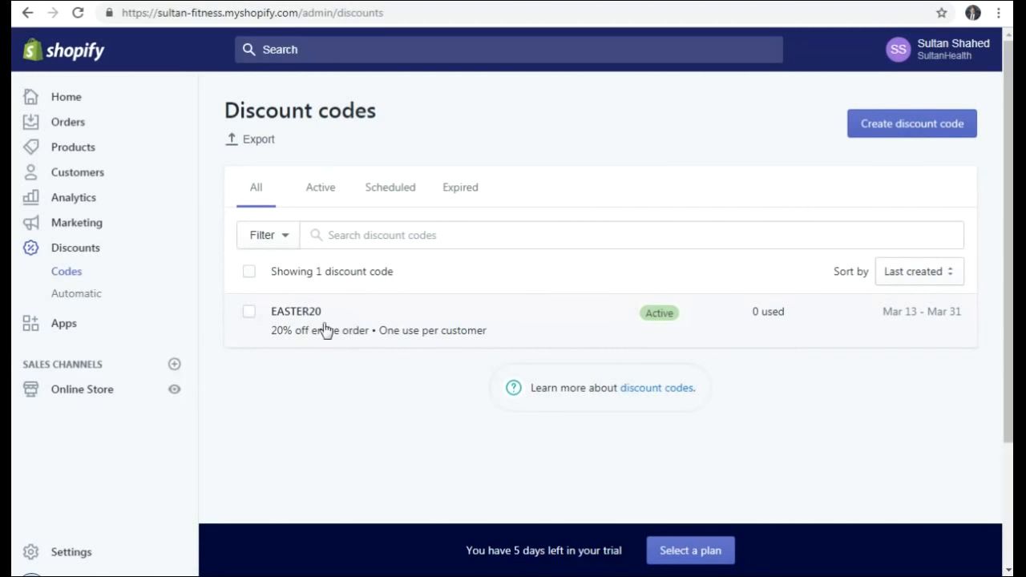
click(77, 294)
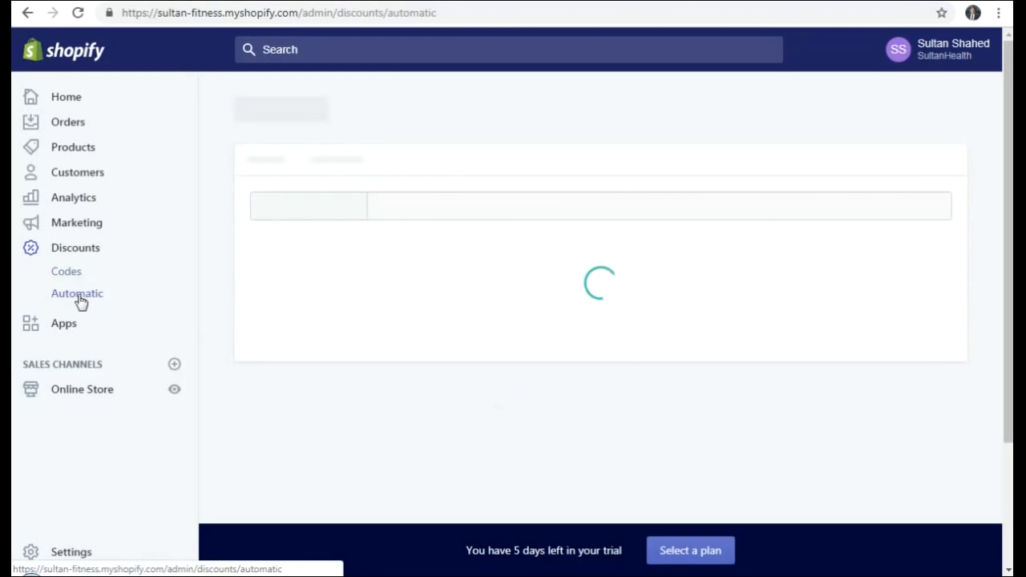
click(350, 430)
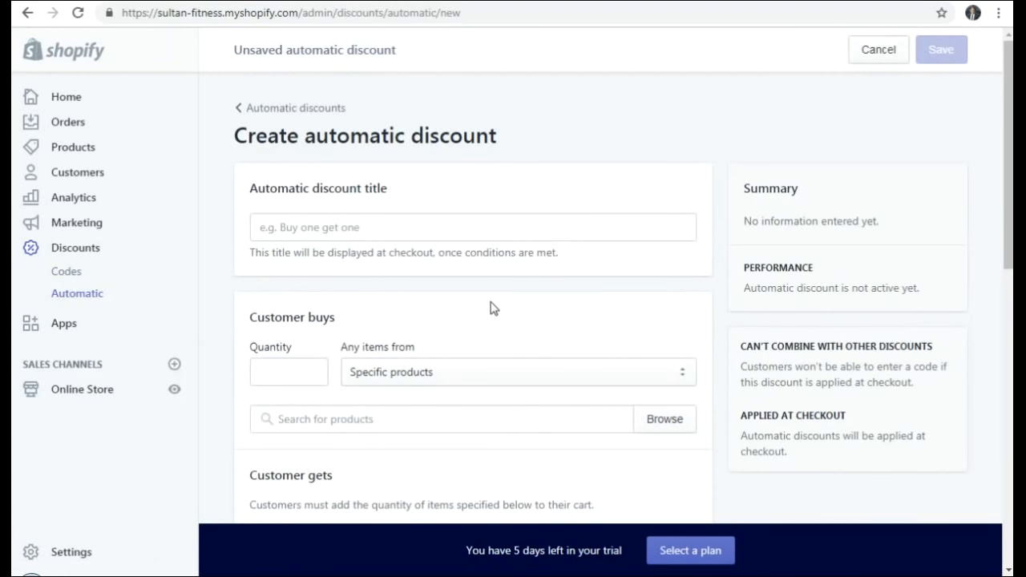
scroll(459, 304, down, 1)
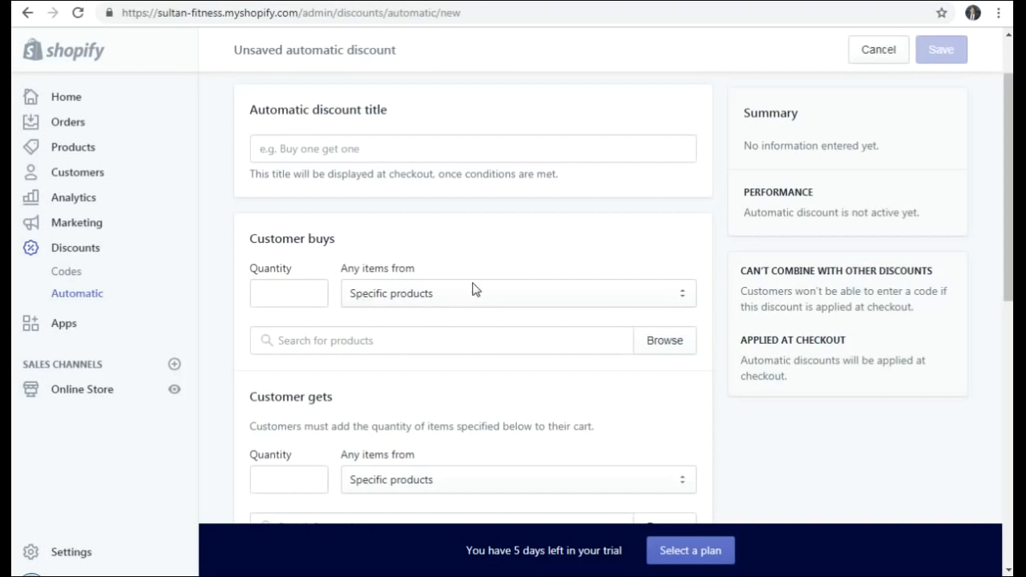
- Review the Customer buys quantity fields, then abandon the automatic discount form unsaved
click(291, 294)
click(312, 391)
scroll(301, 286, up, 1)
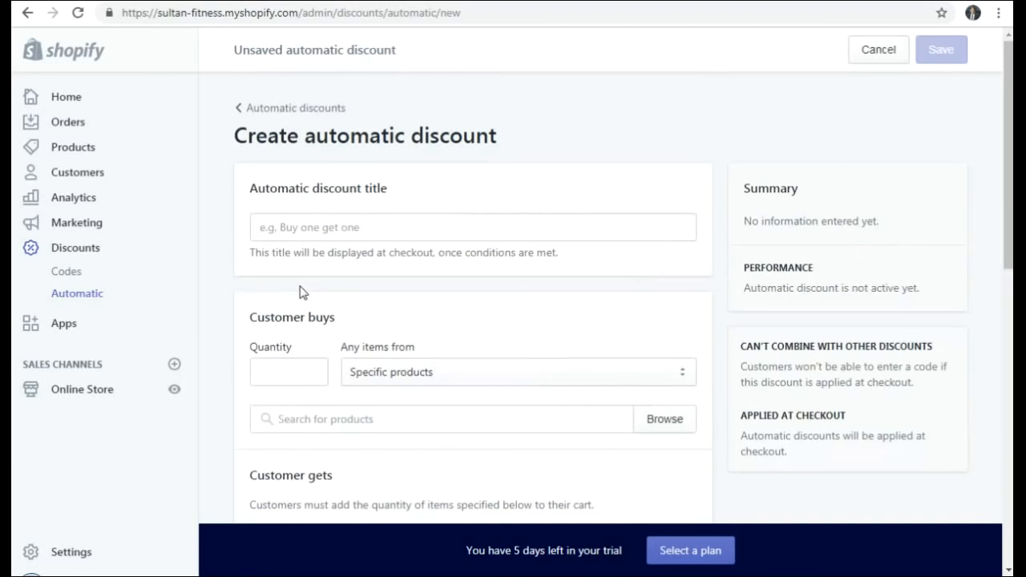
scroll(300, 286, down, 4)
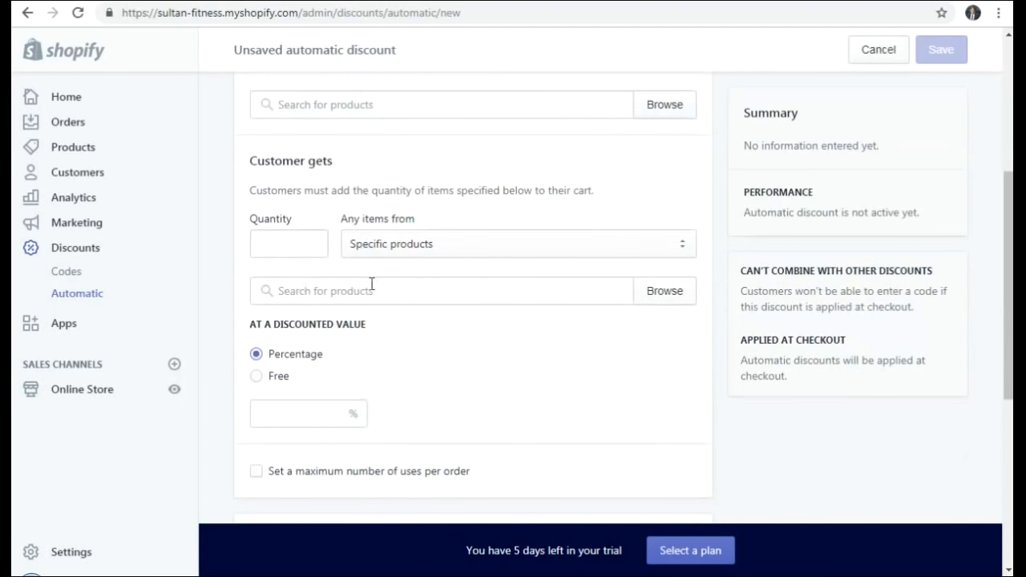
scroll(372, 284, down, 3)
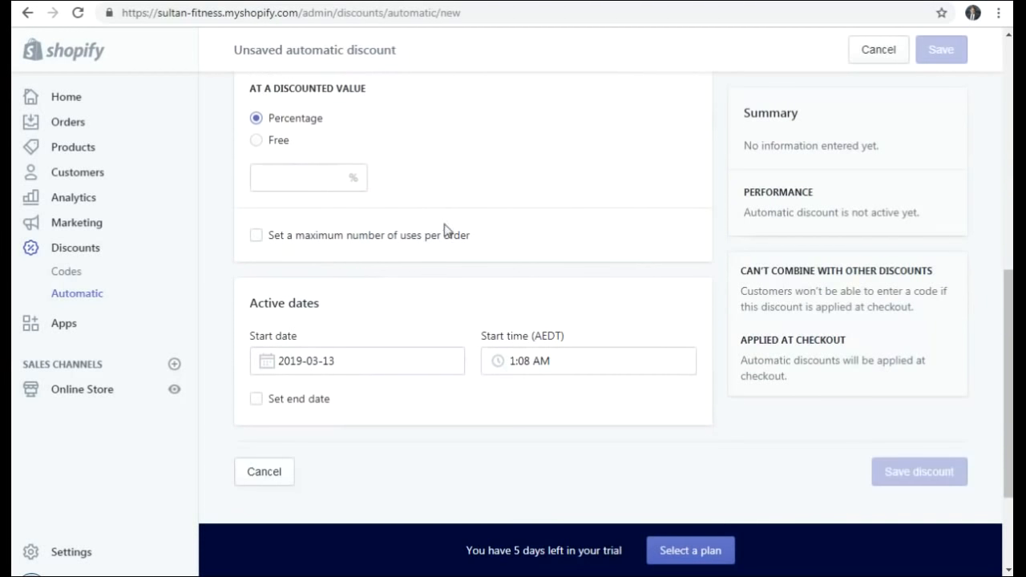
scroll(447, 230, down, 2)
scroll(447, 224, up, 7)
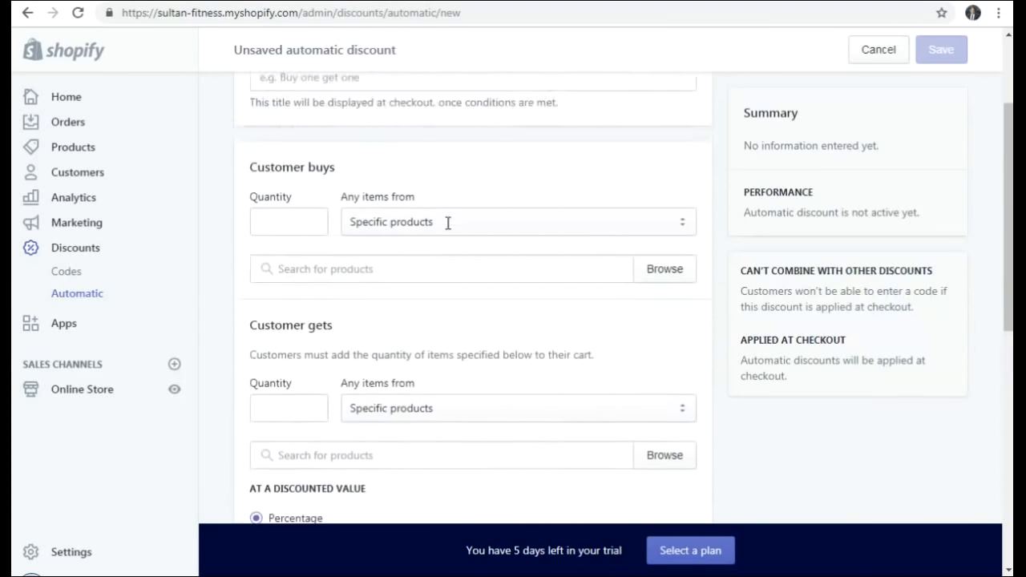
scroll(447, 224, up, 2)
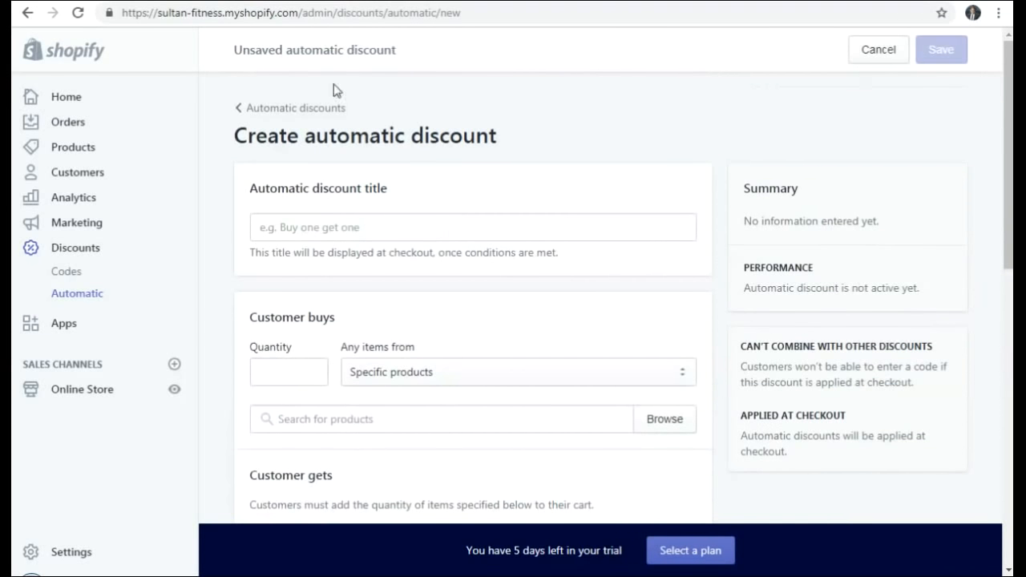
click(280, 109)
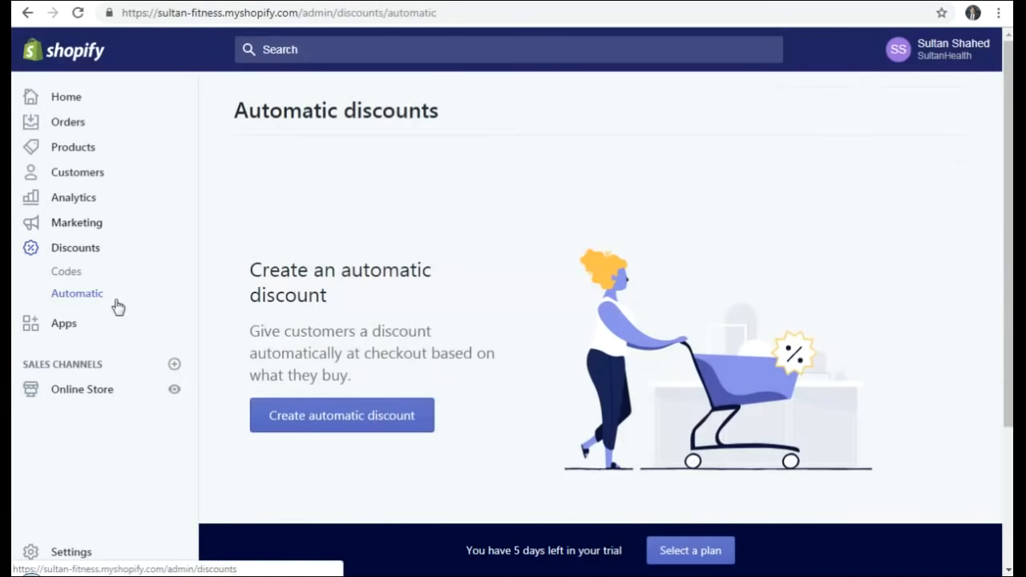
click(65, 251)
- Look over the Apps page and Online Store themes, then go to store Settings
click(66, 327)
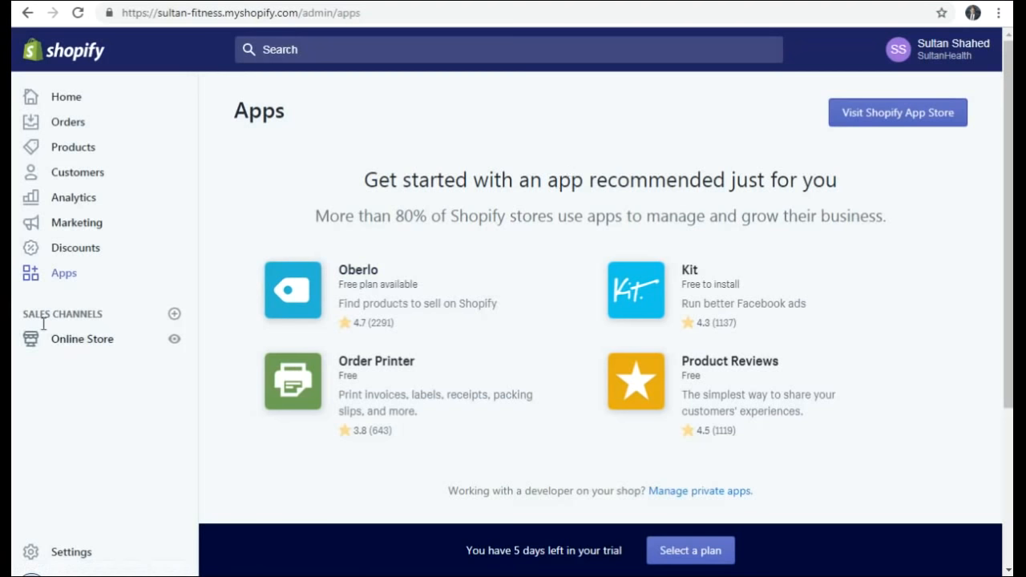
click(62, 341)
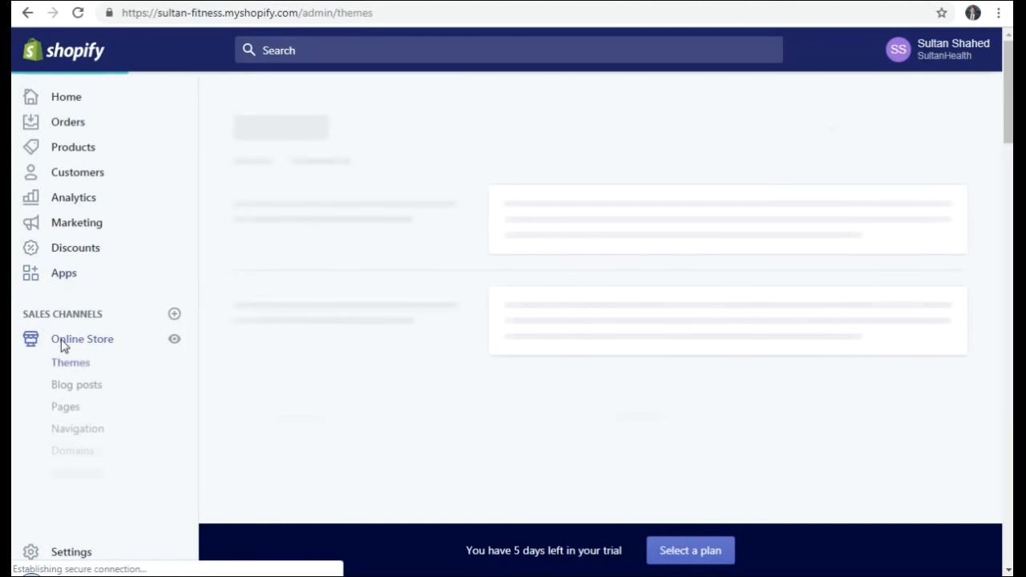
click(72, 552)
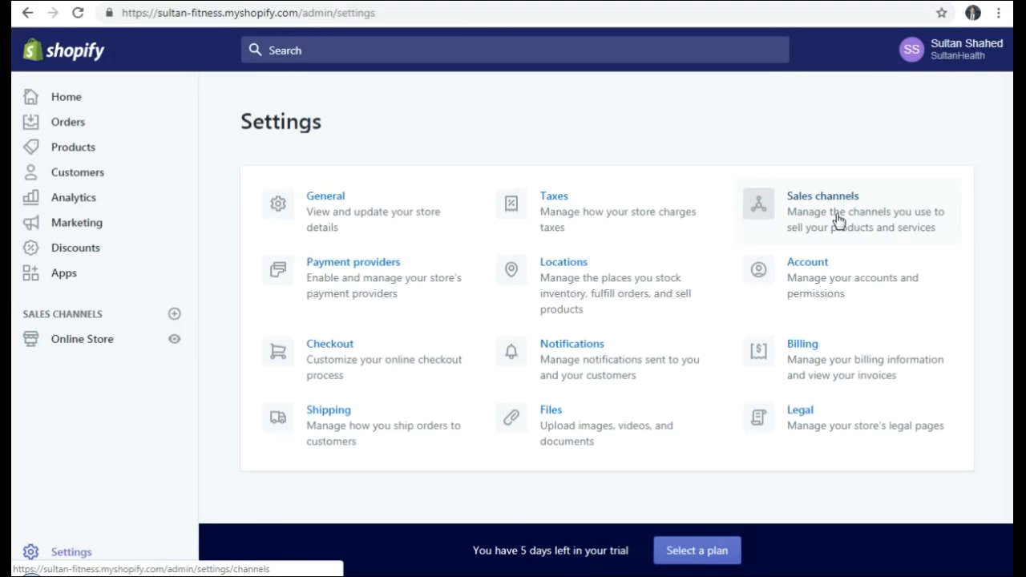
- Review the Payment providers settings, including Cash on Delivery (COD) and manual order capture
click(351, 281)
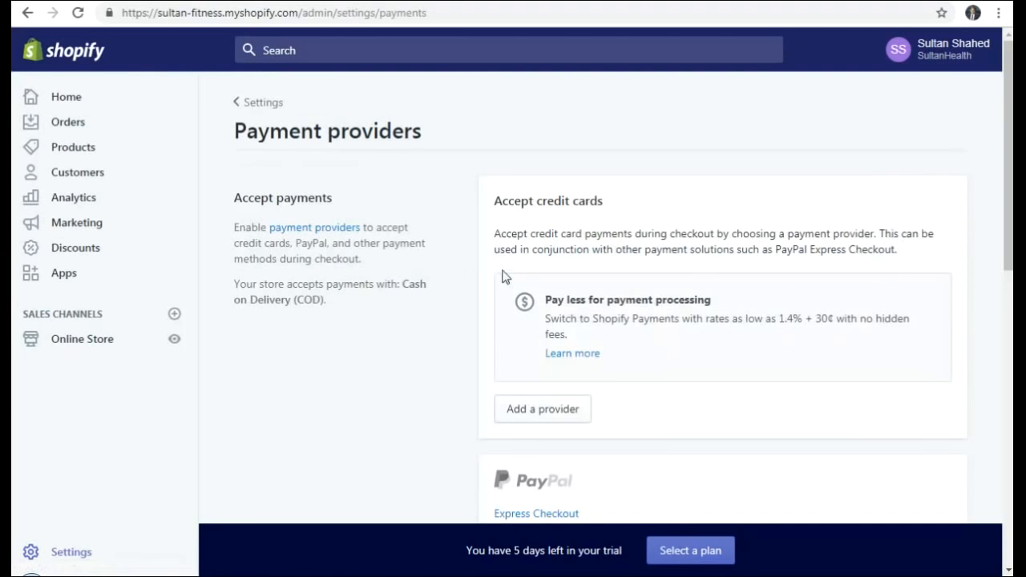
scroll(682, 232, down, 1)
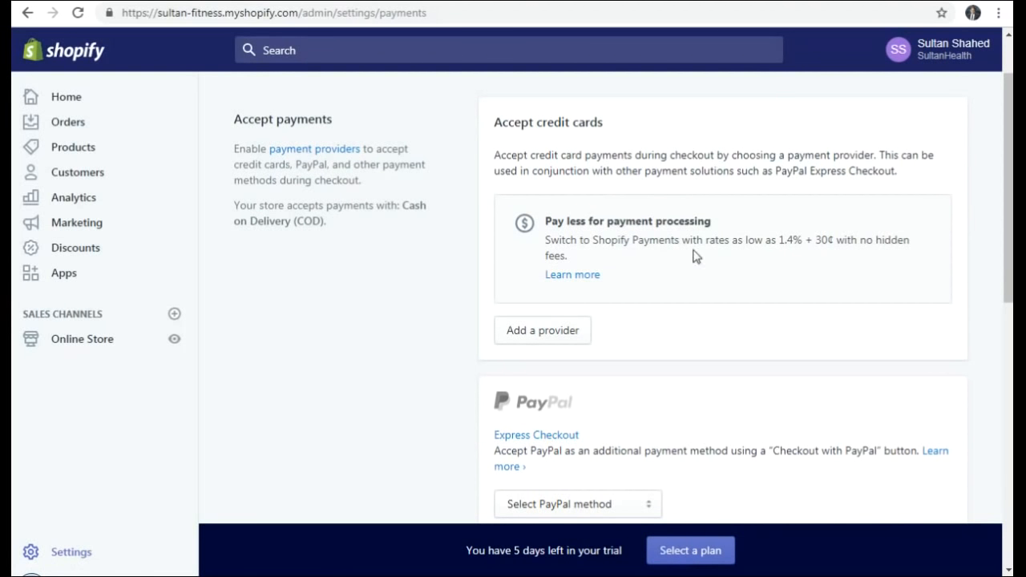
scroll(595, 393, down, 2)
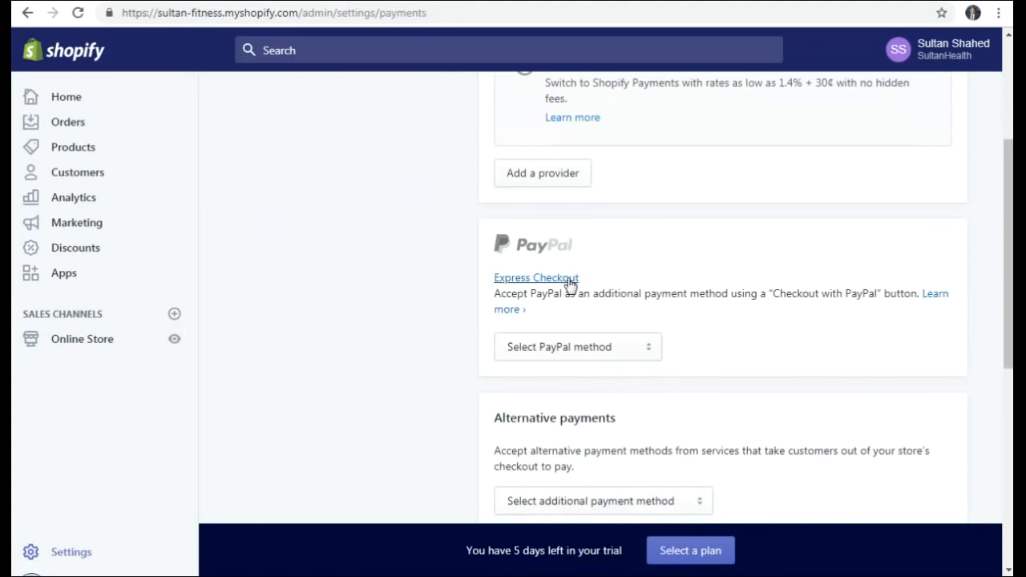
scroll(746, 273, down, 3)
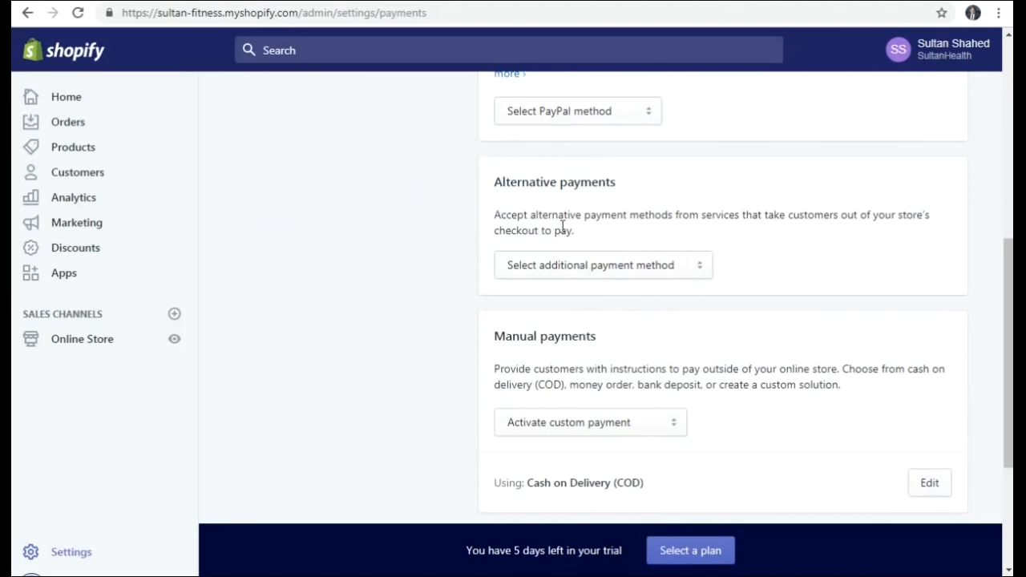
scroll(607, 252, up, 5)
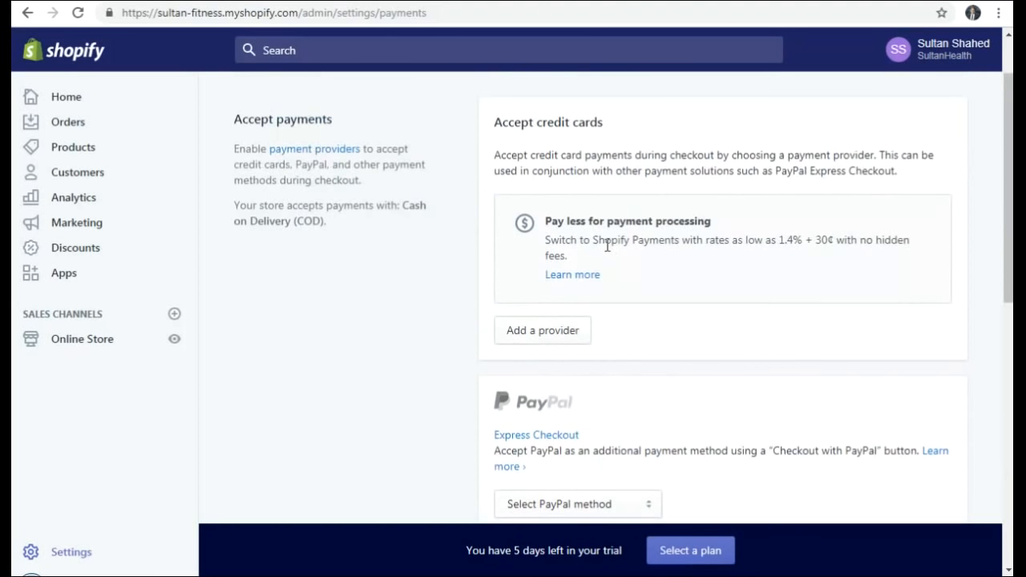
scroll(536, 240, down, 3)
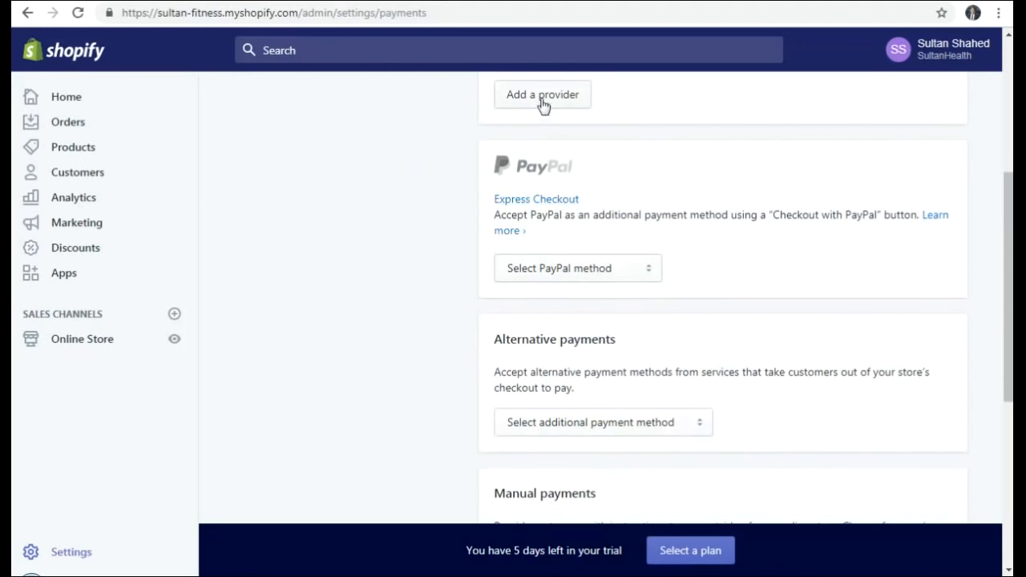
scroll(660, 287, down, 1)
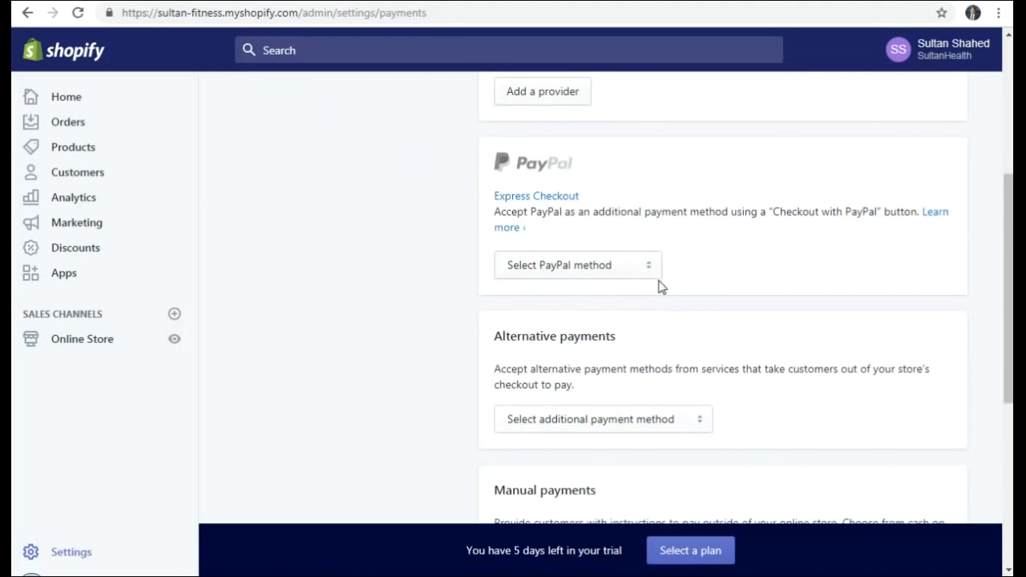
- Check the additional payment methods list without choosing one, then return to Settings
click(630, 355)
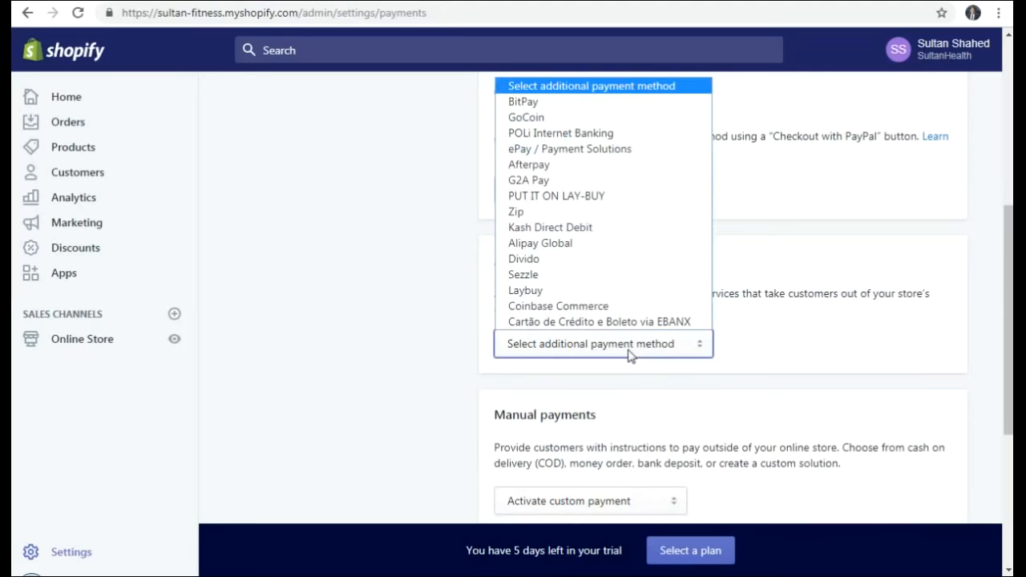
click(776, 355)
scroll(782, 352, down, 3)
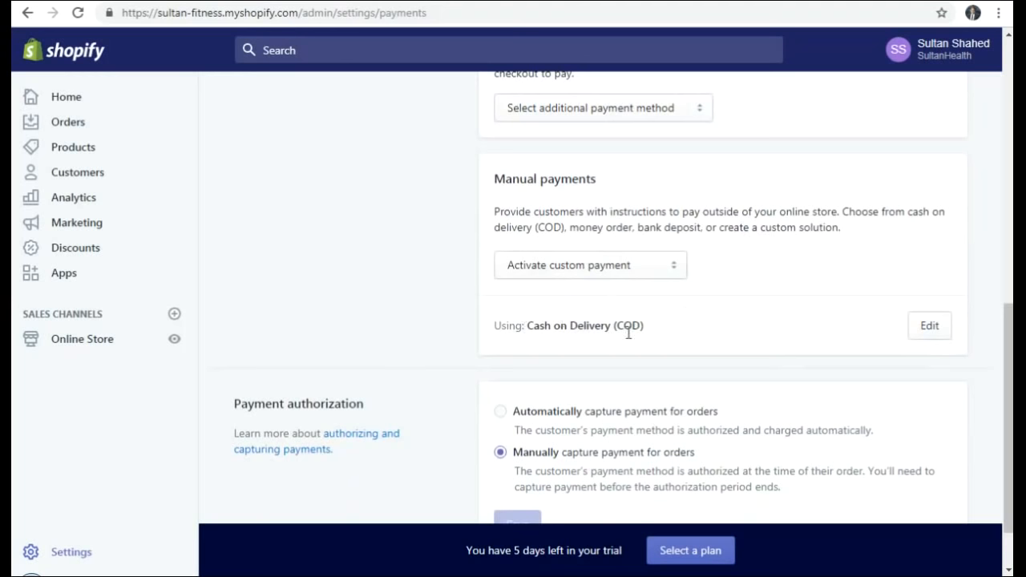
scroll(726, 325, down, 1)
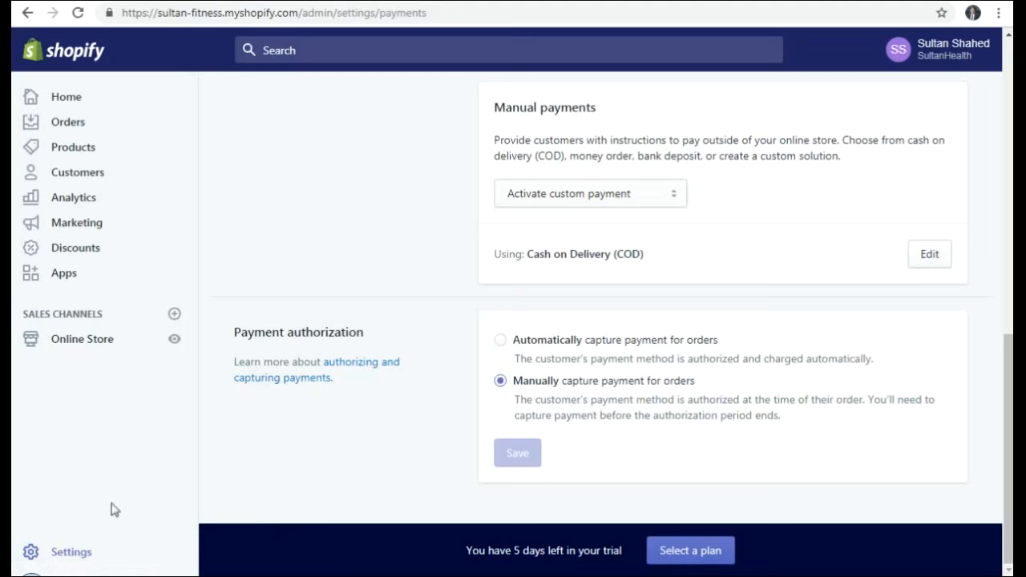
click(65, 554)
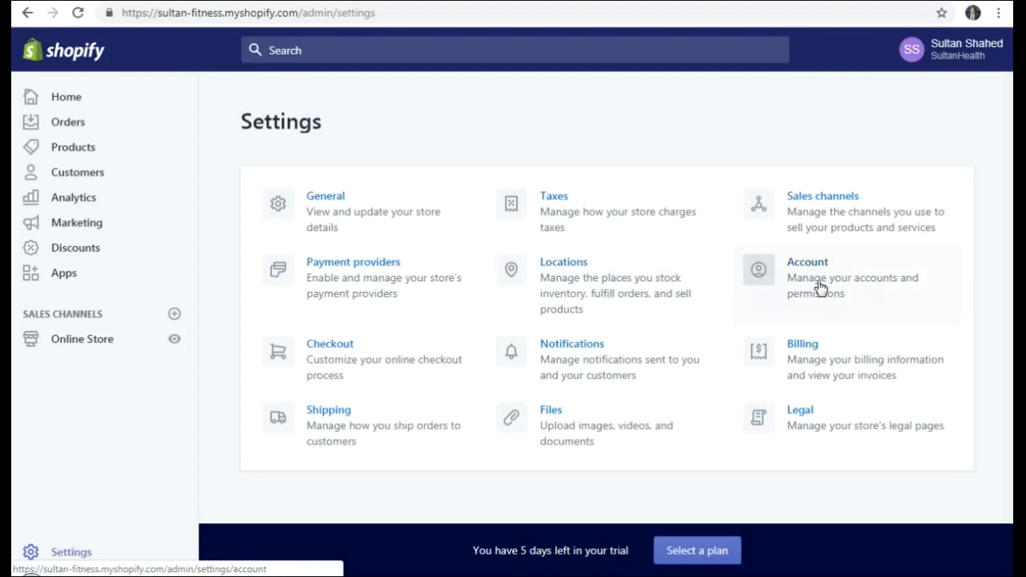
- Go to the Checkout settings, where customer accounts are optional
click(335, 356)
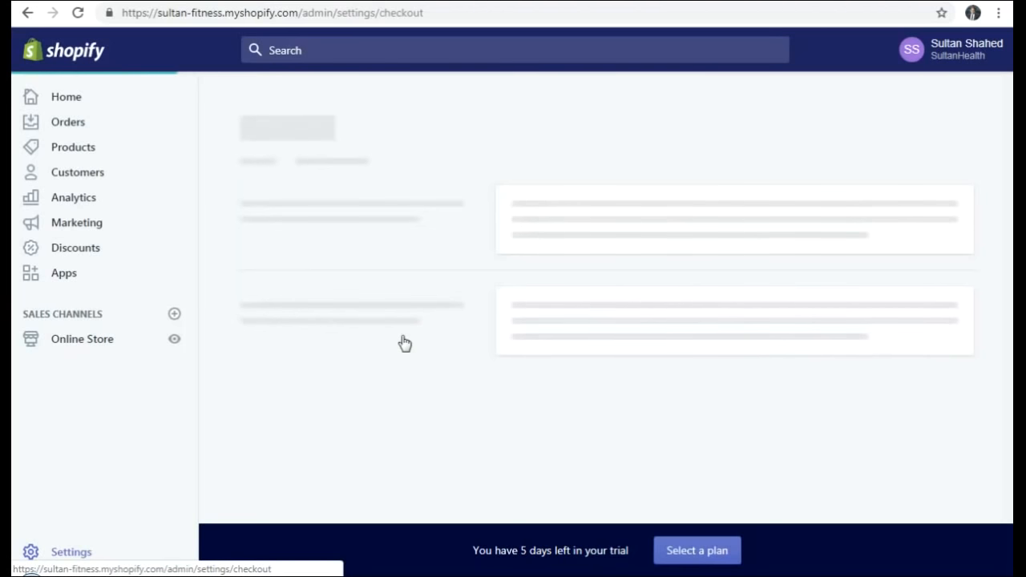
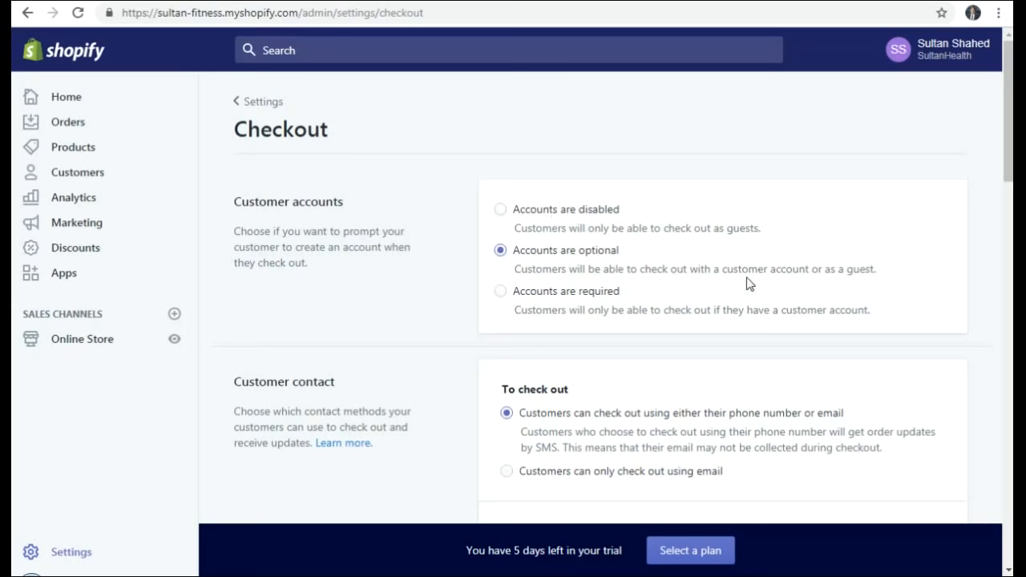
- Finish scrolling through the Checkout settings and go back to the Settings overview
scroll(742, 284, down, 3)
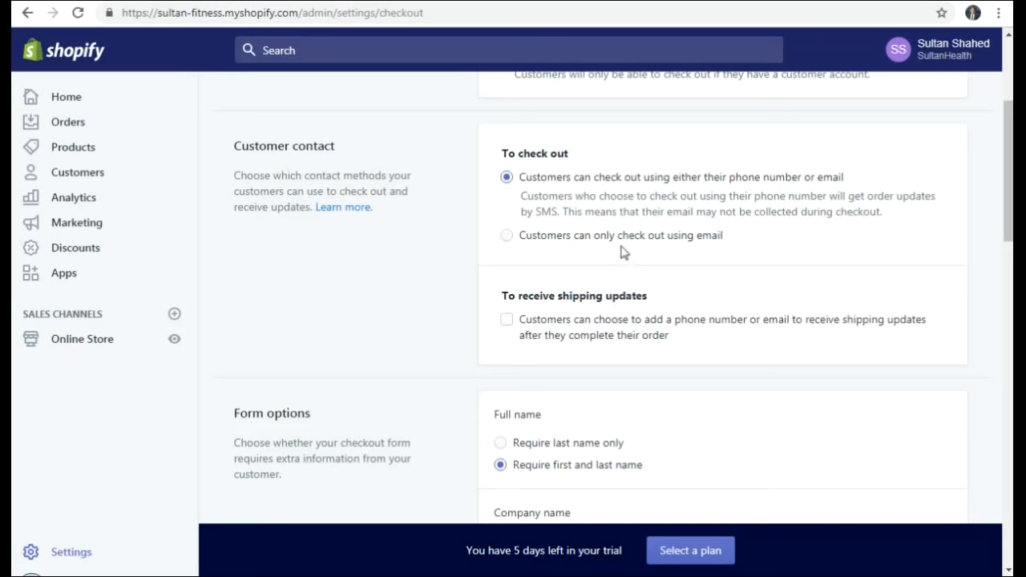
scroll(671, 254, down, 2)
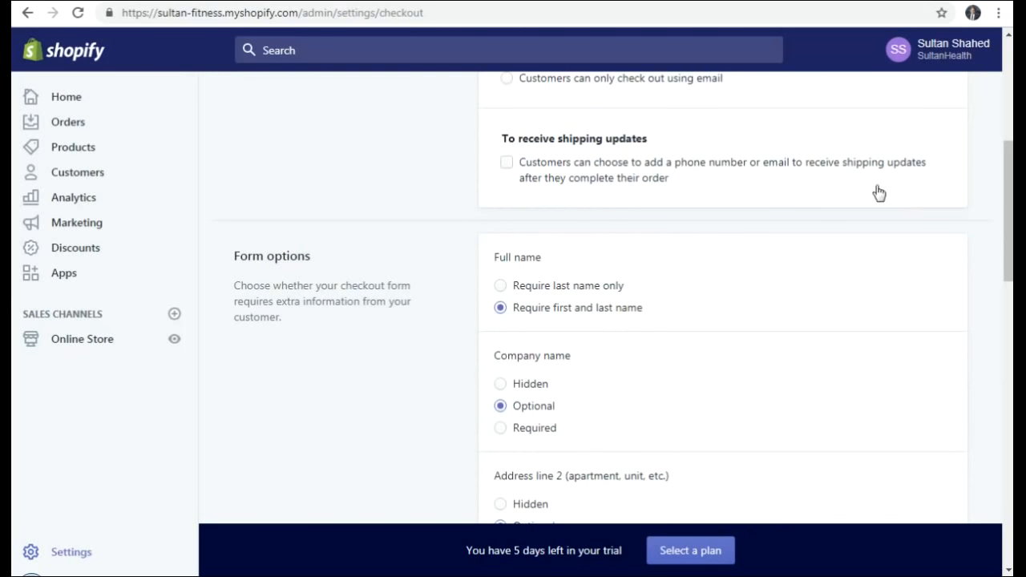
scroll(715, 205, down, 2)
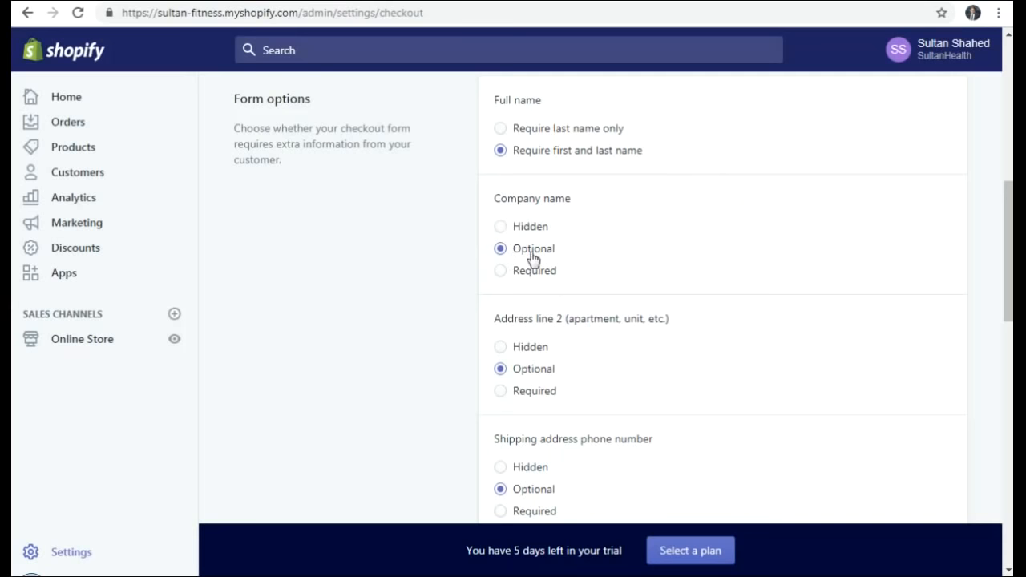
scroll(763, 256, down, 2)
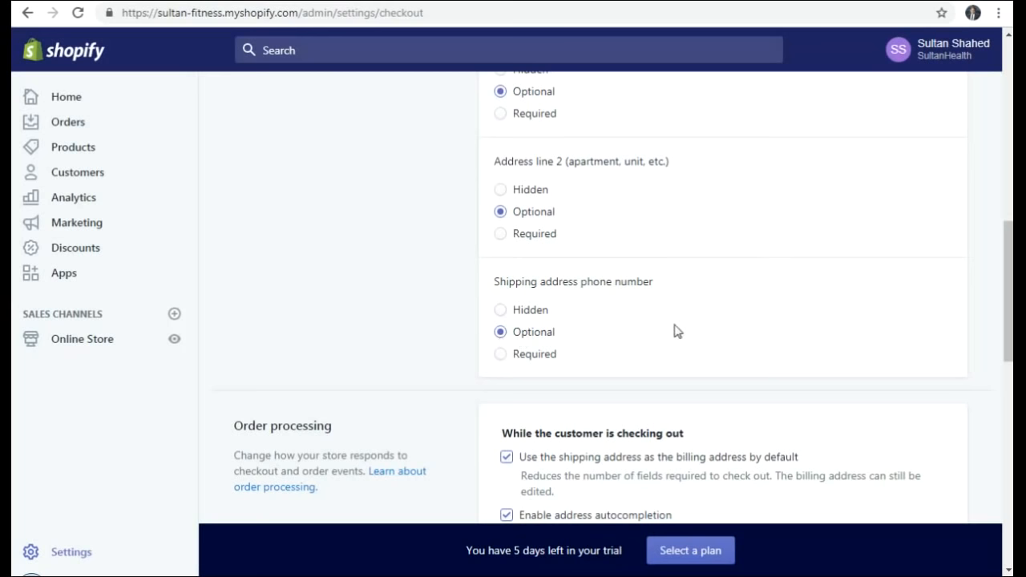
scroll(687, 328, up, 2)
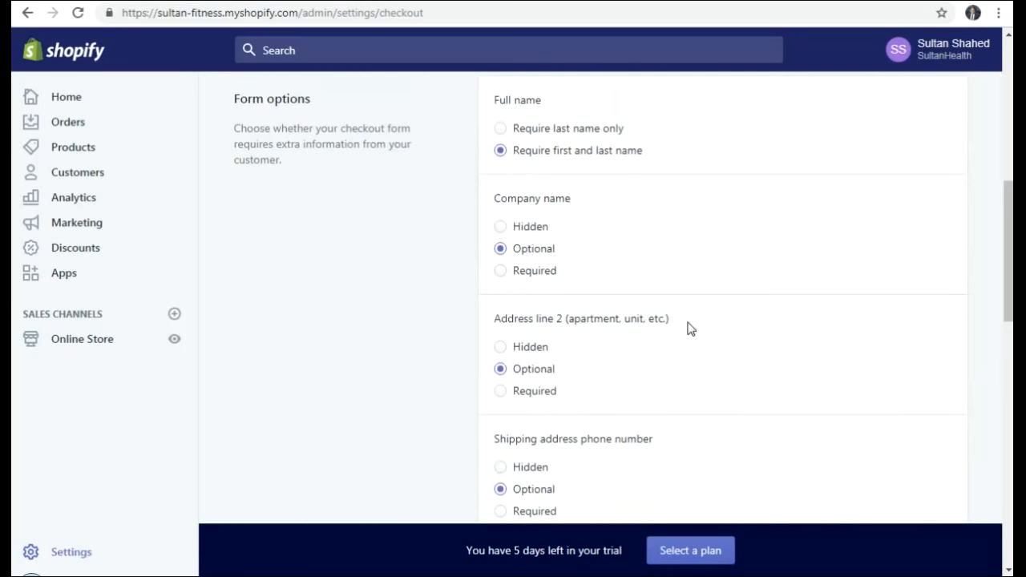
scroll(687, 328, down, 1)
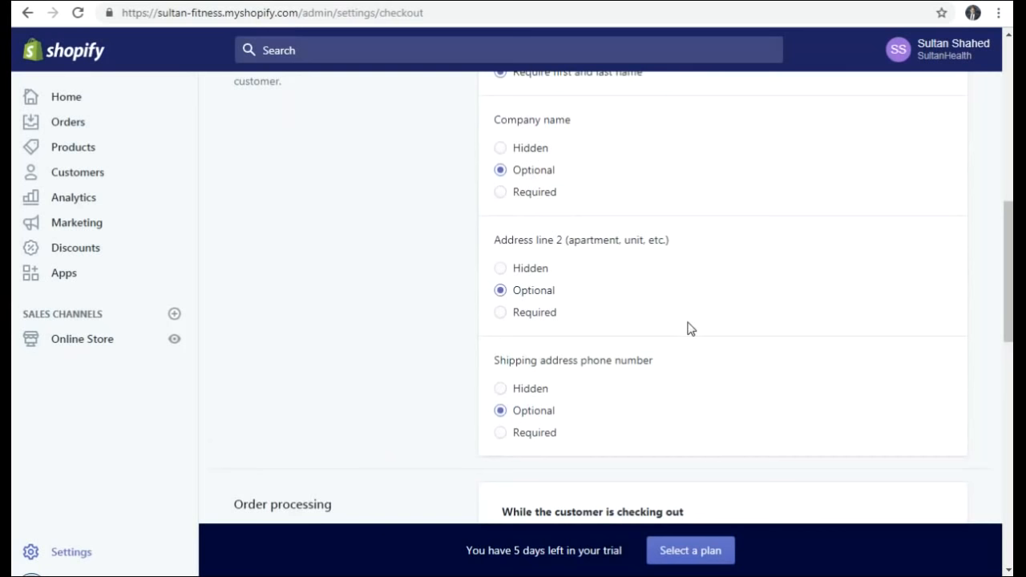
scroll(691, 323, up, 1)
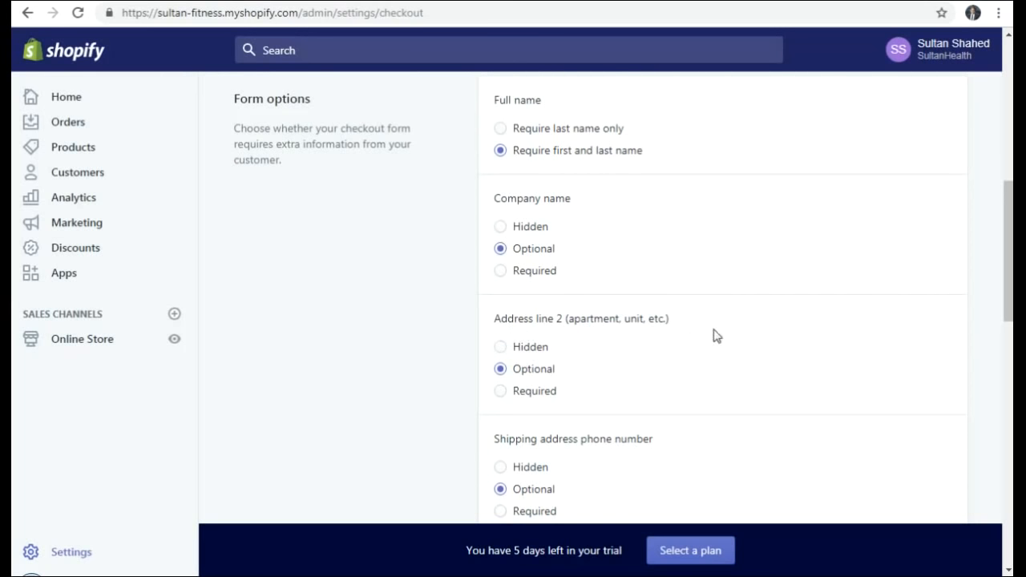
scroll(749, 318, down, 1)
scroll(751, 318, down, 4)
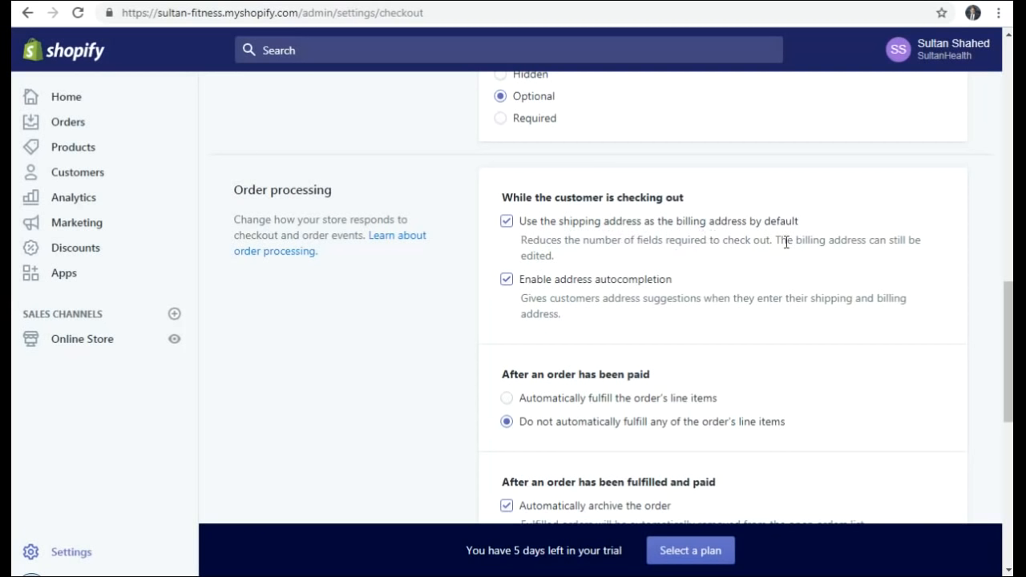
scroll(732, 254, down, 1)
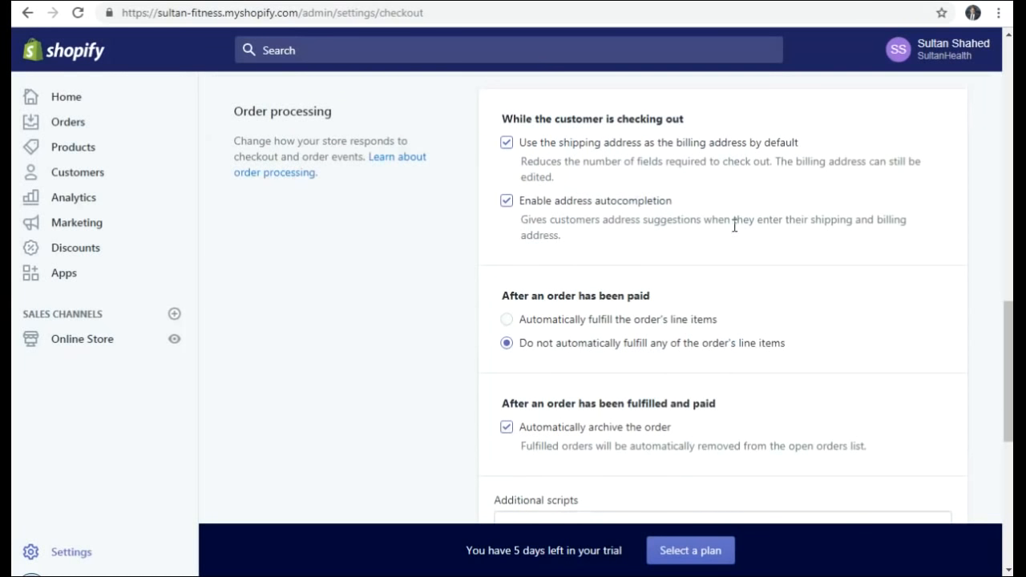
scroll(737, 230, down, 2)
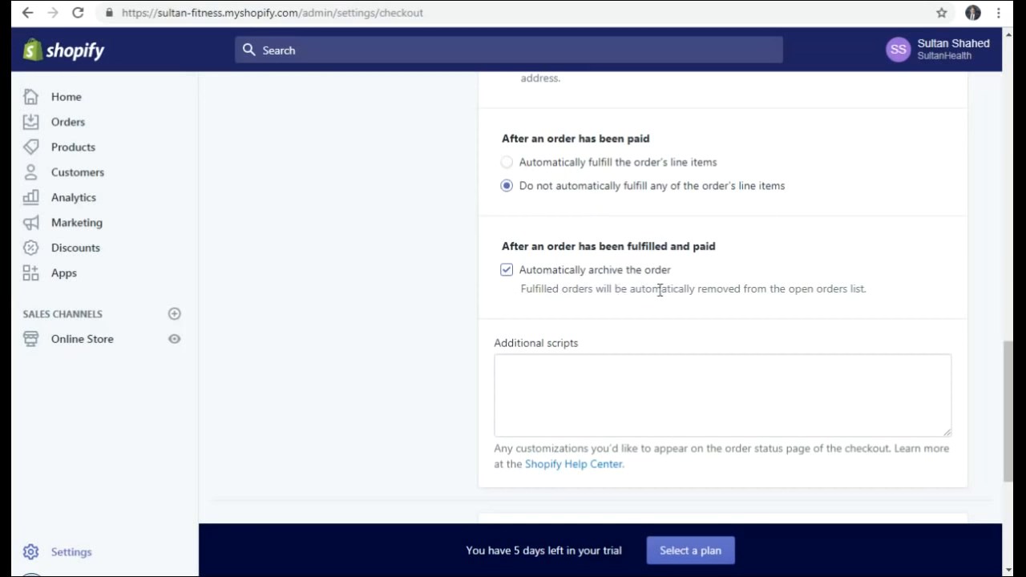
click(69, 552)
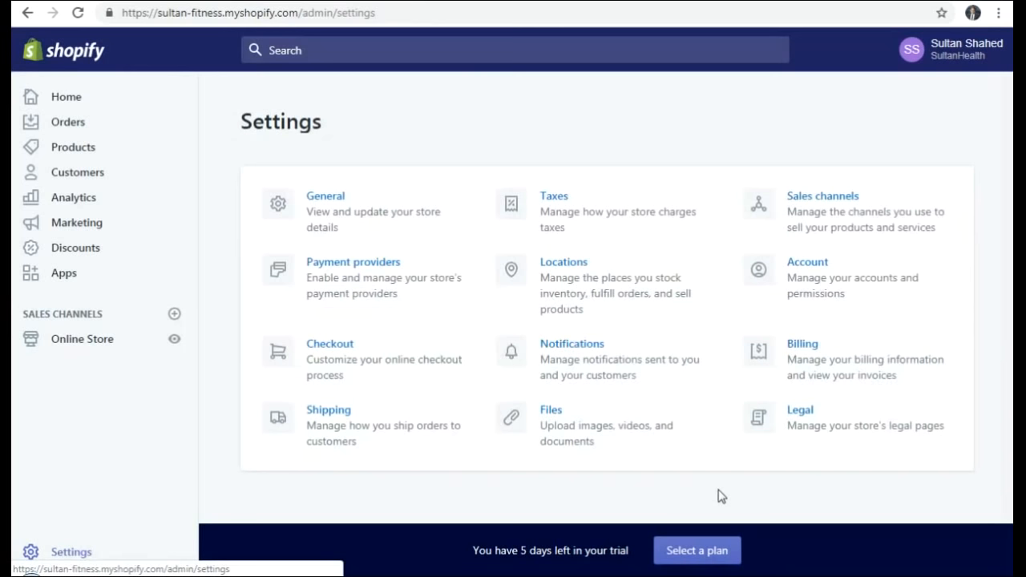
- Review the Notifications email settings, then return to the Settings overview
click(570, 353)
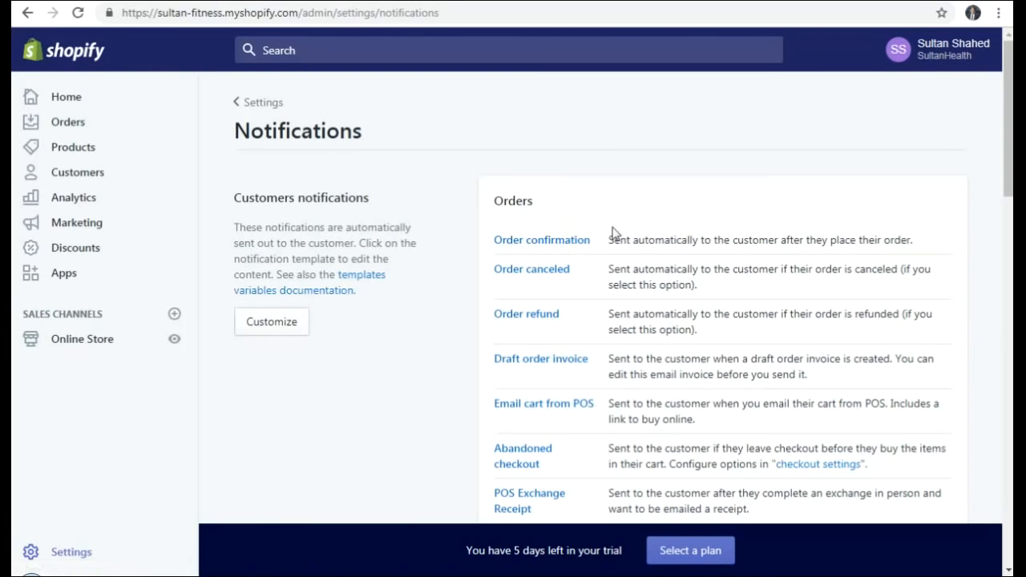
scroll(685, 222, down, 2)
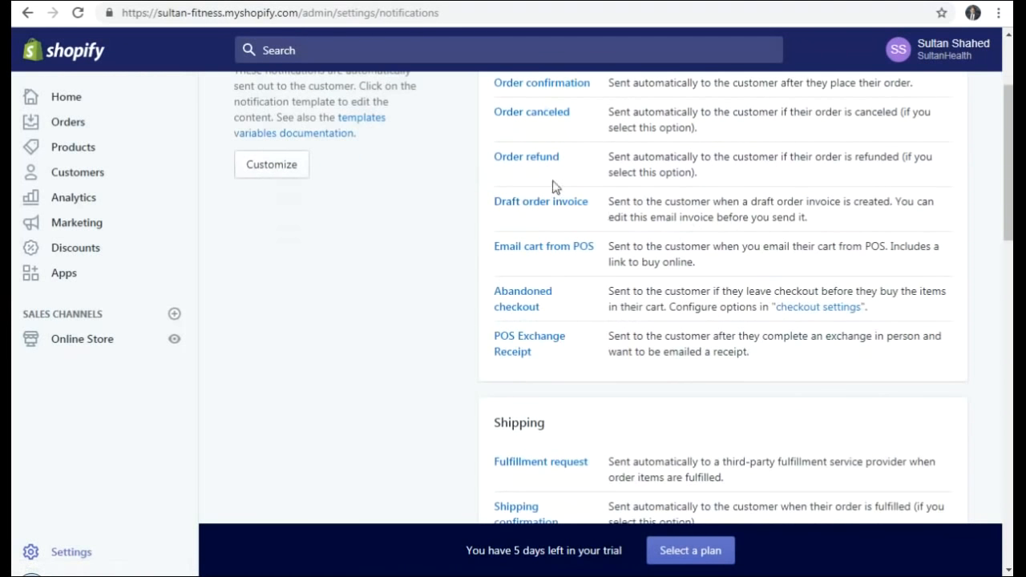
scroll(579, 221, down, 5)
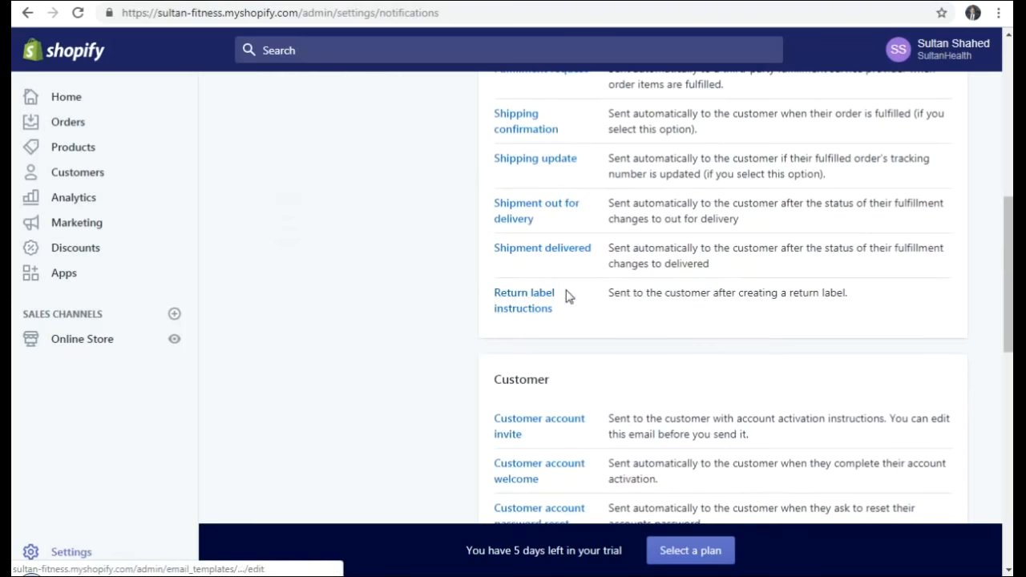
scroll(586, 265, down, 3)
scroll(586, 265, down, 4)
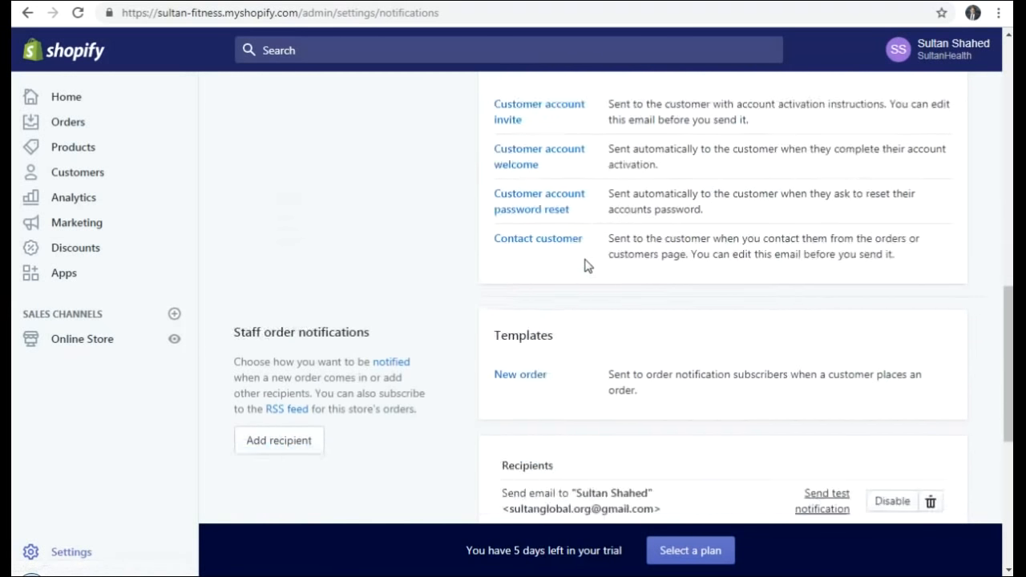
scroll(585, 259, up, 4)
scroll(586, 263, up, 10)
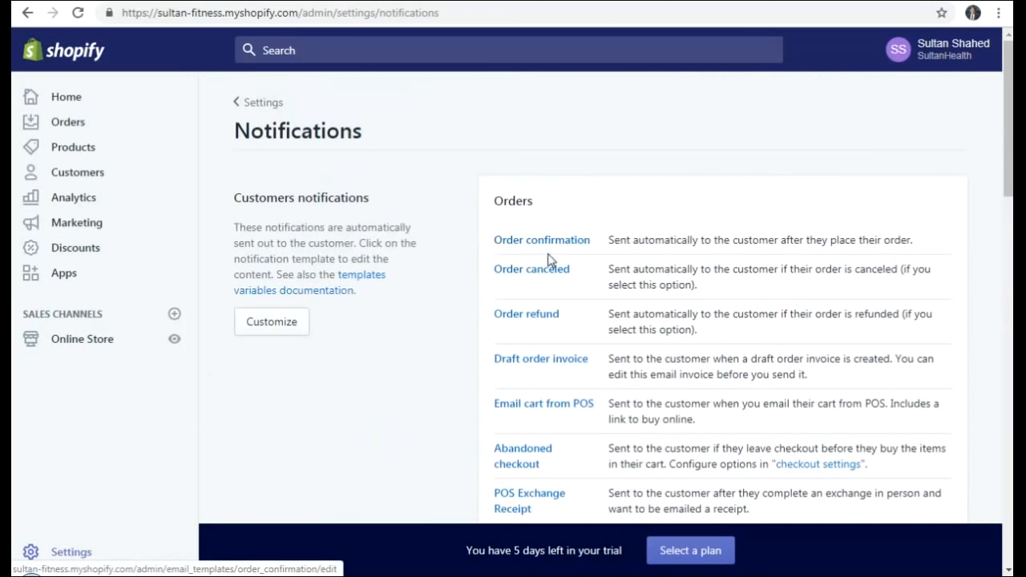
click(71, 554)
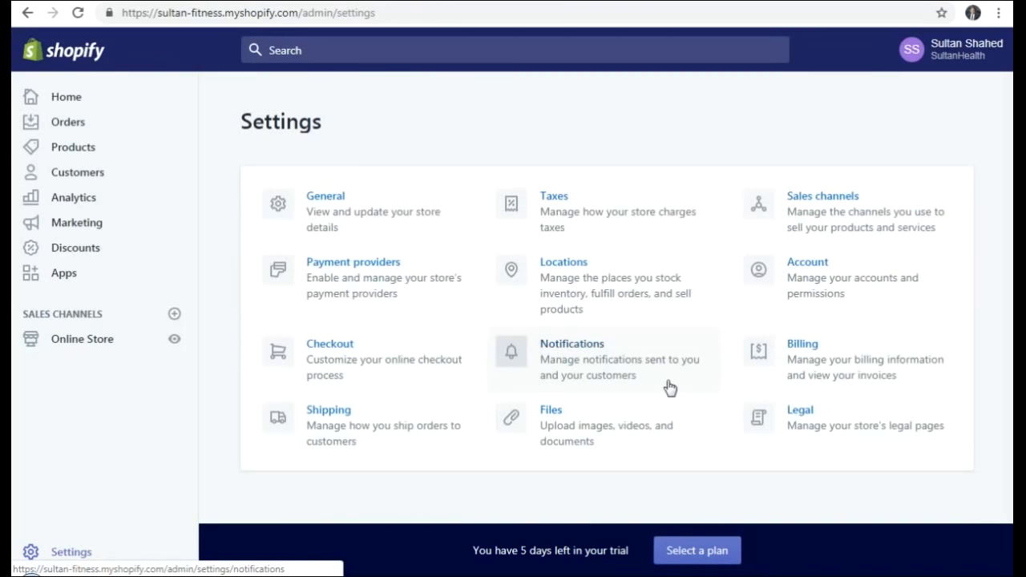
- Check the Billing settings, then go to the Shipping settings
click(810, 346)
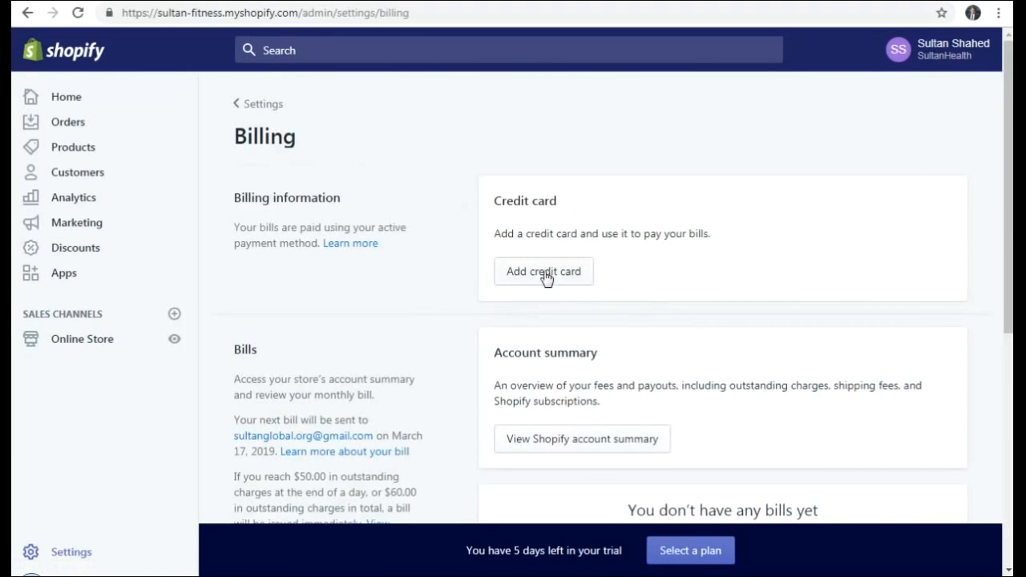
click(57, 551)
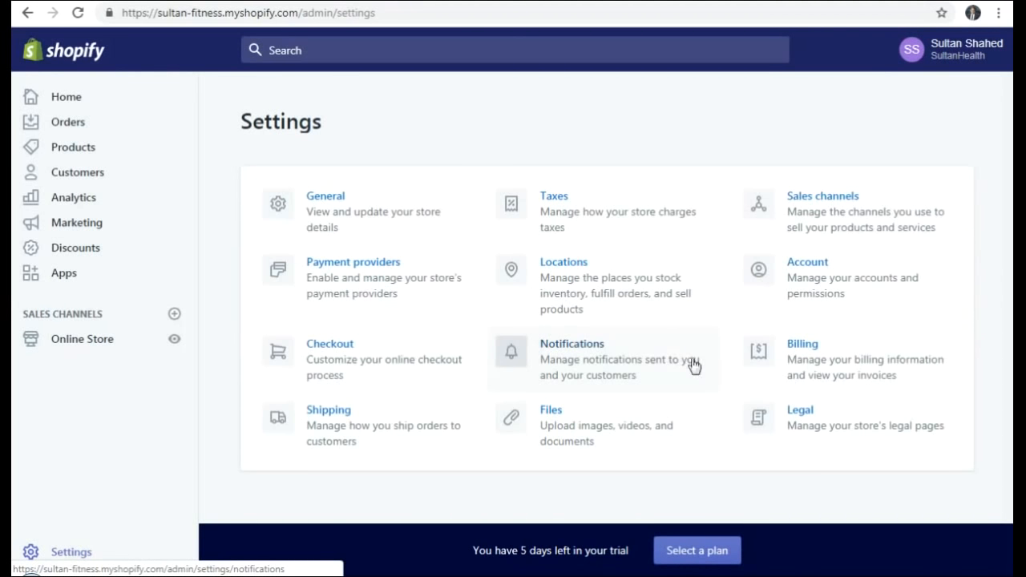
click(329, 431)
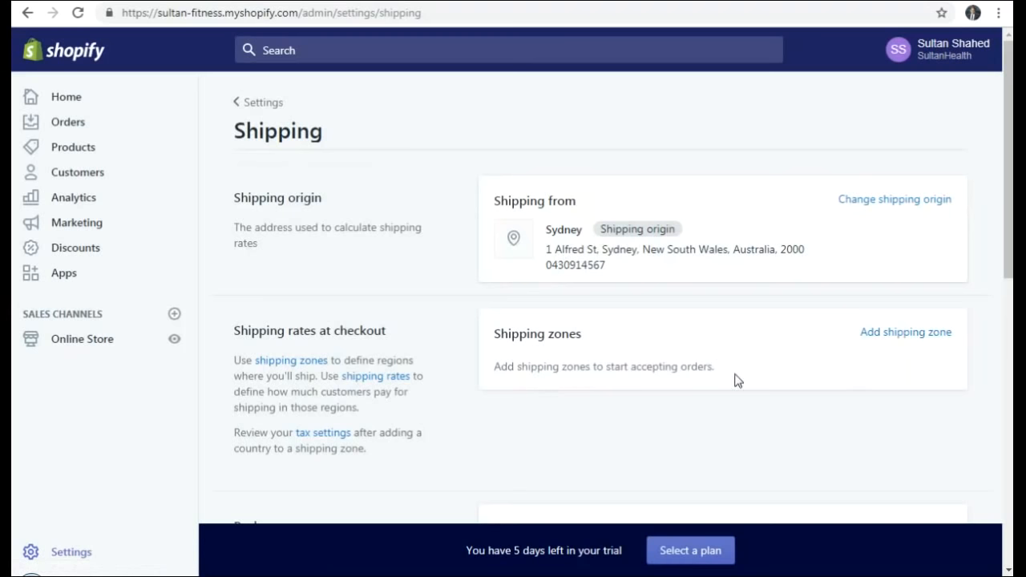
- Look over the new shipping zone form without saving, then return to Settings
click(901, 334)
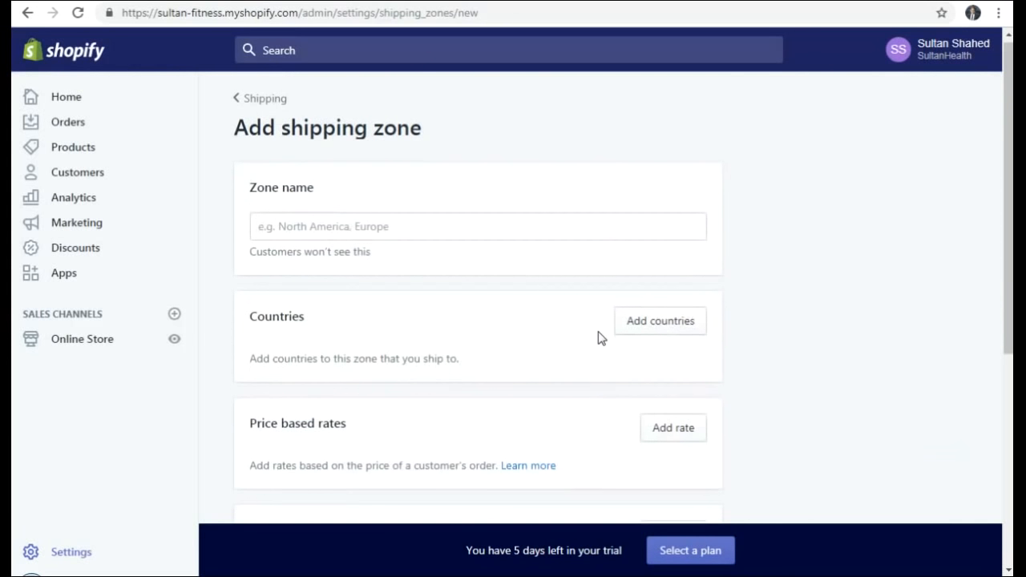
scroll(598, 337, down, 5)
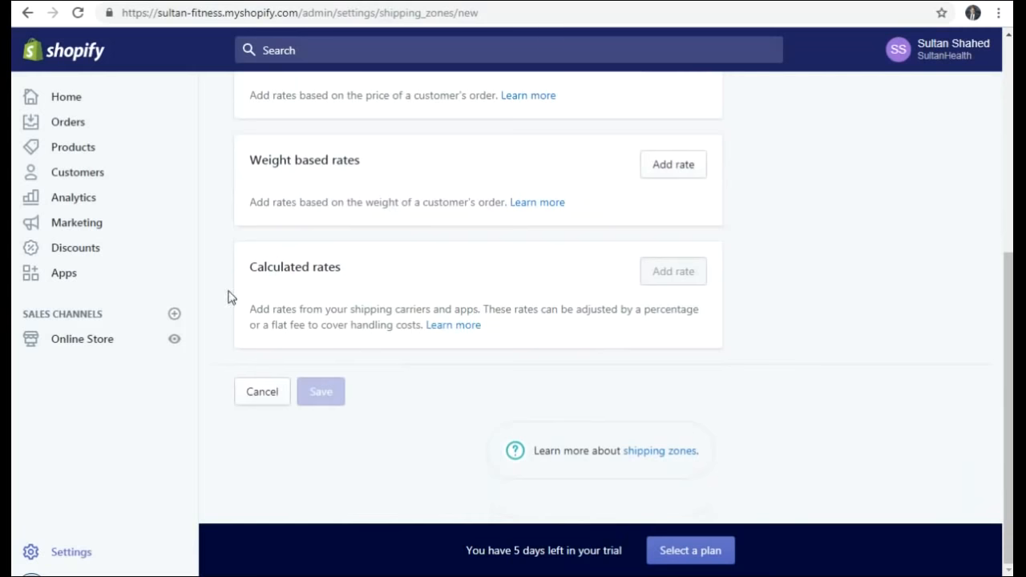
scroll(535, 344, up, 5)
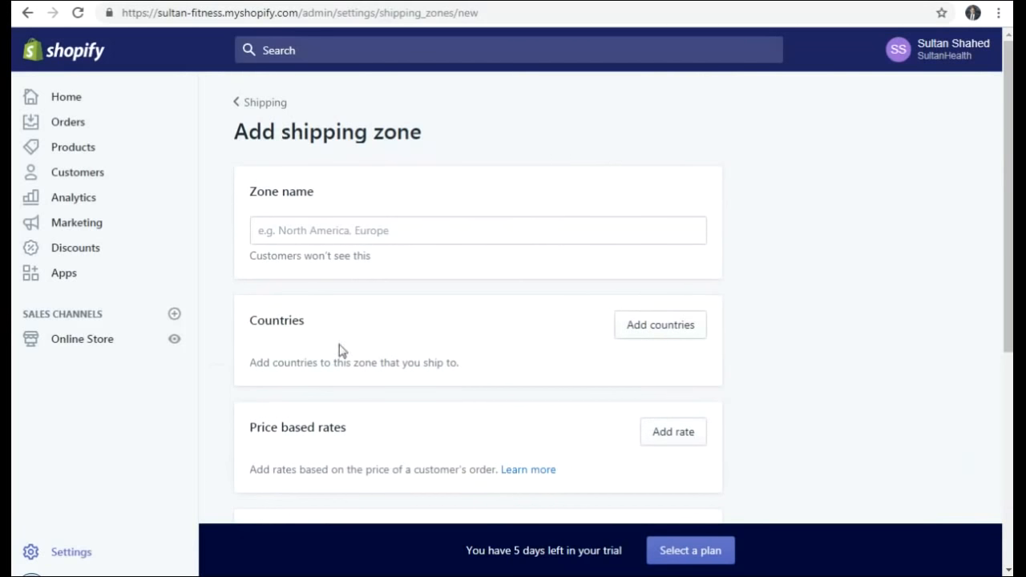
click(74, 558)
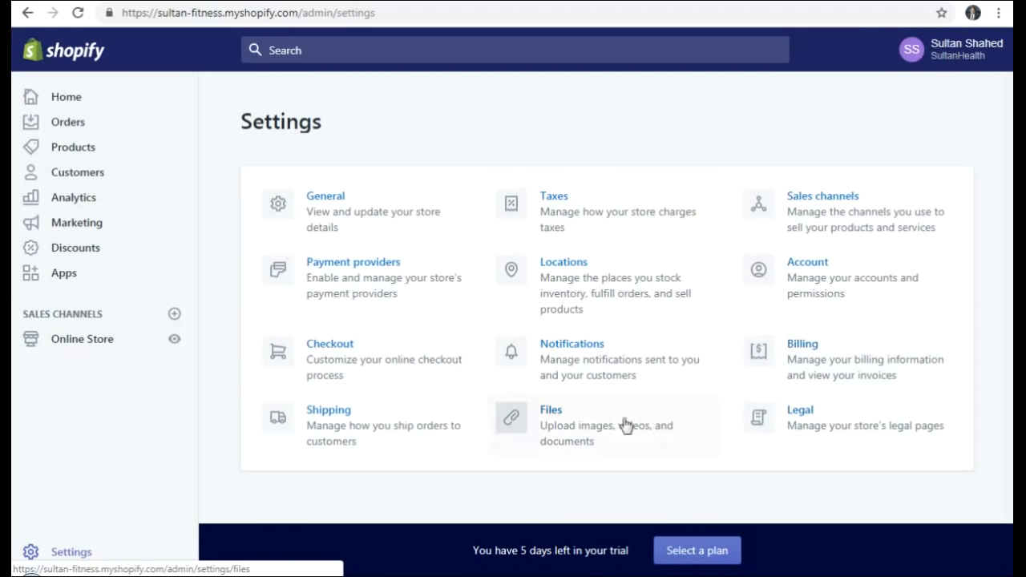
- Review the uploaded Files list, then go to the Legal settings
click(555, 432)
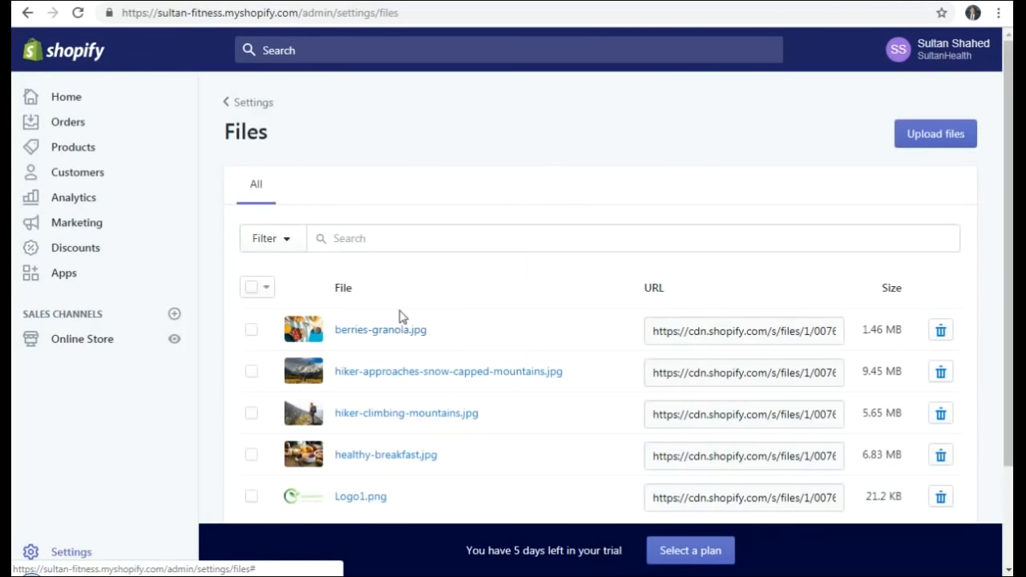
scroll(477, 331, down, 1)
scroll(477, 331, down, 2)
scroll(474, 330, up, 2)
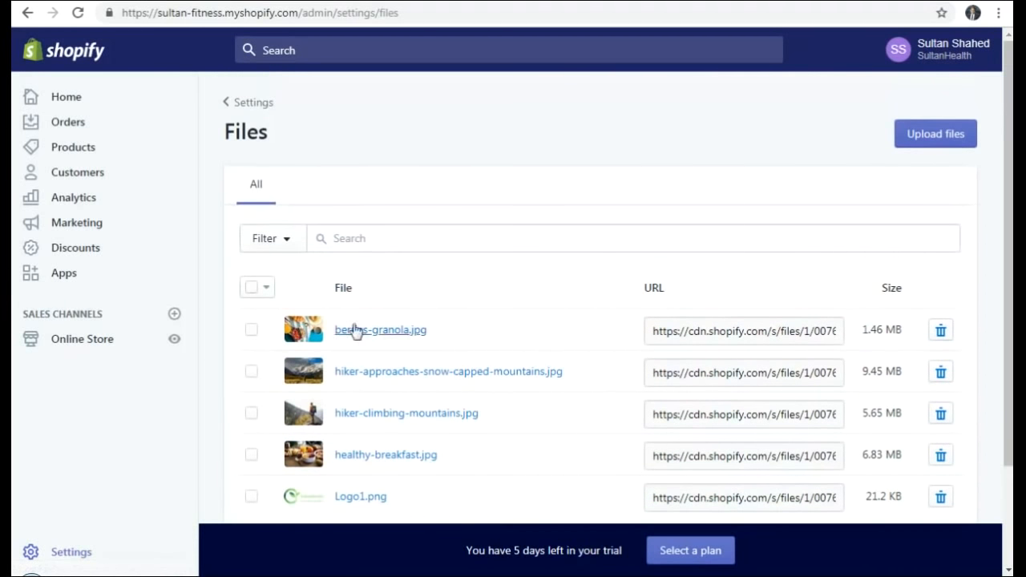
click(69, 552)
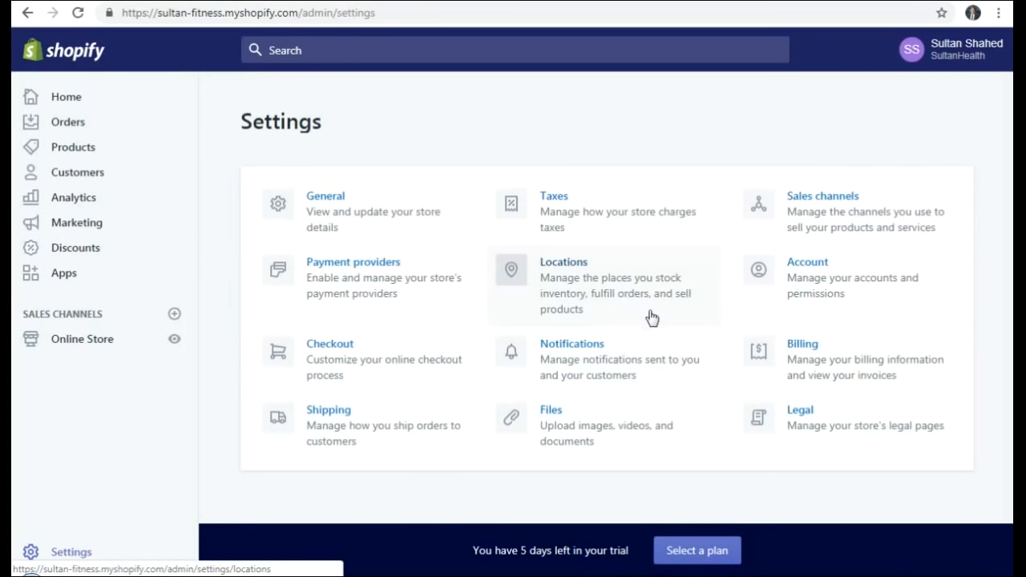
click(805, 422)
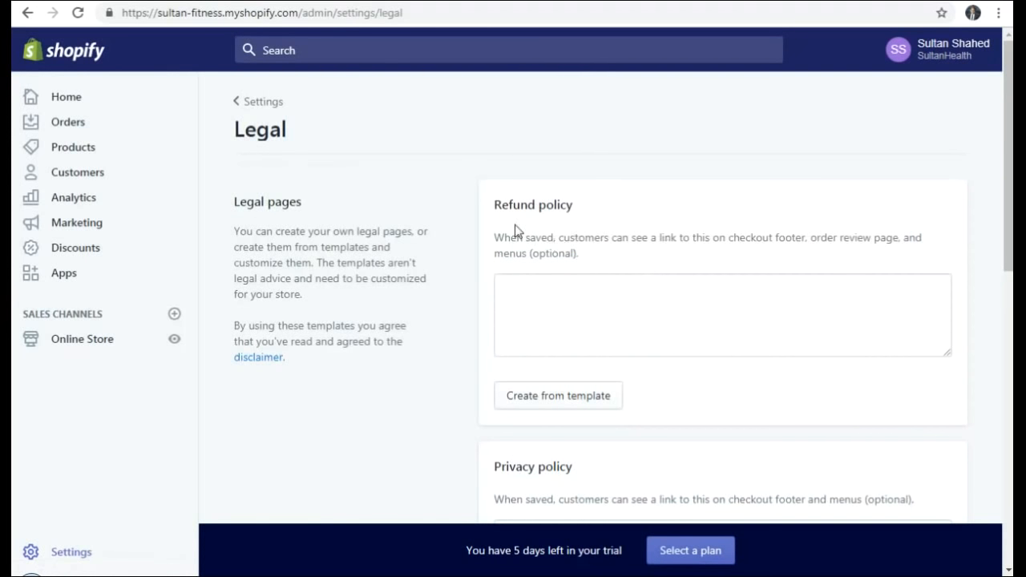
- Fill the refund policy with Shopify's template text
scroll(625, 218, down, 7)
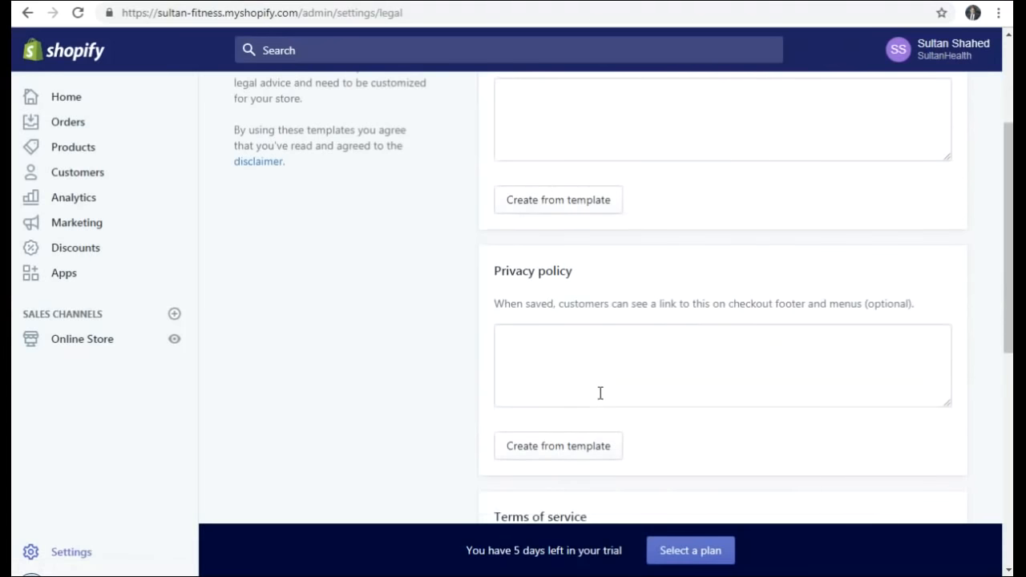
scroll(591, 444, down, 2)
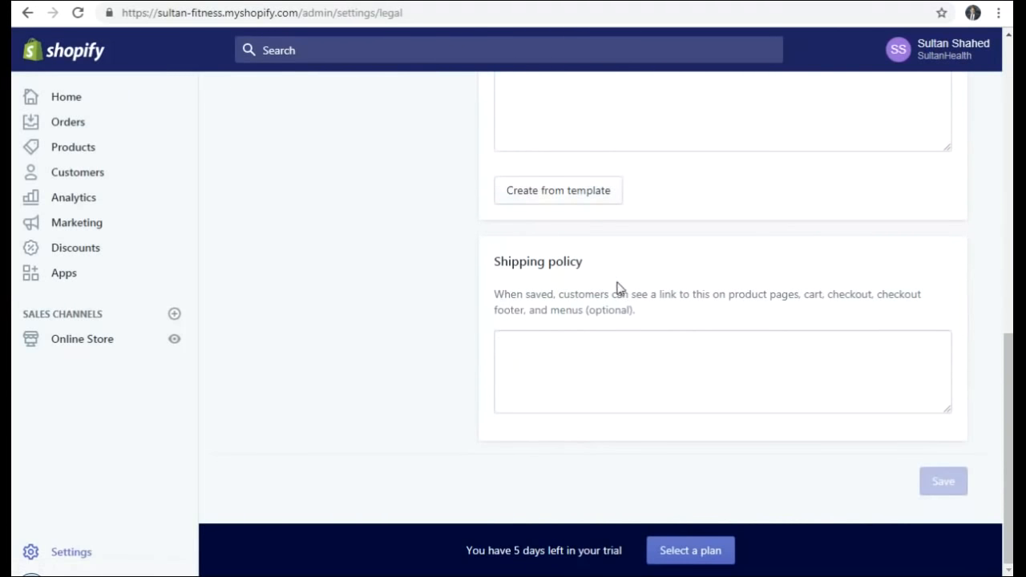
scroll(586, 388, up, 9)
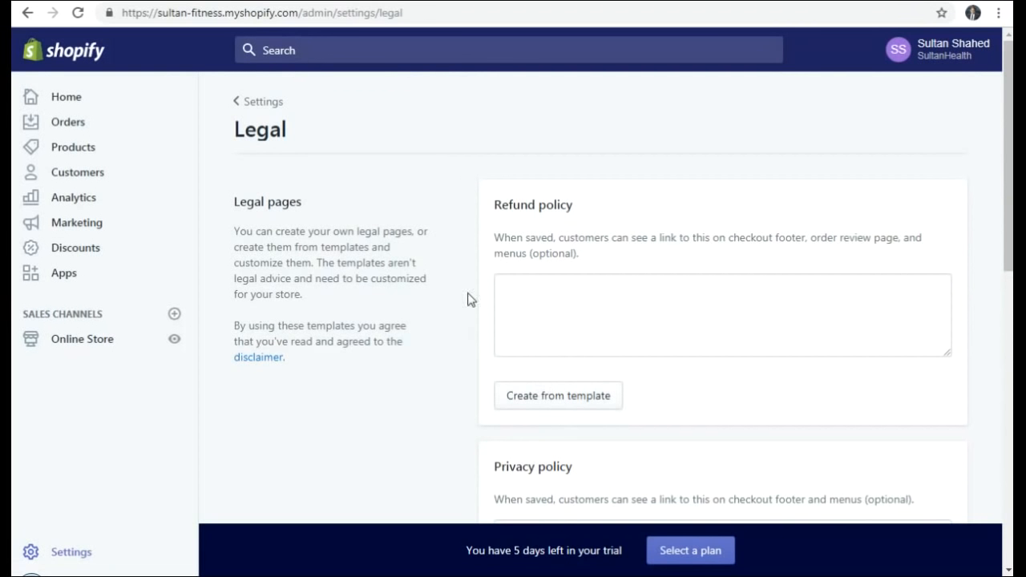
click(564, 398)
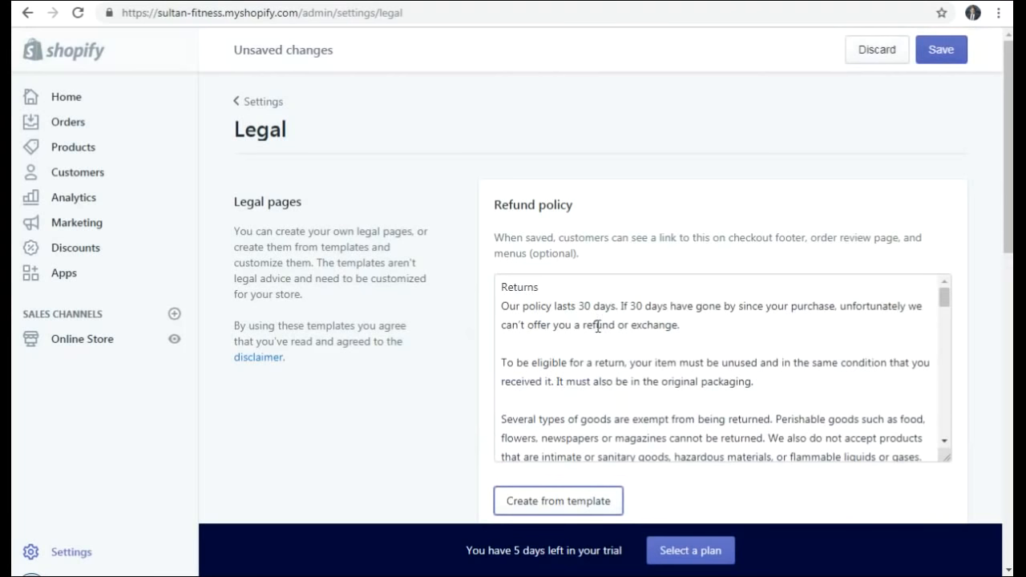
scroll(578, 308, down, 4)
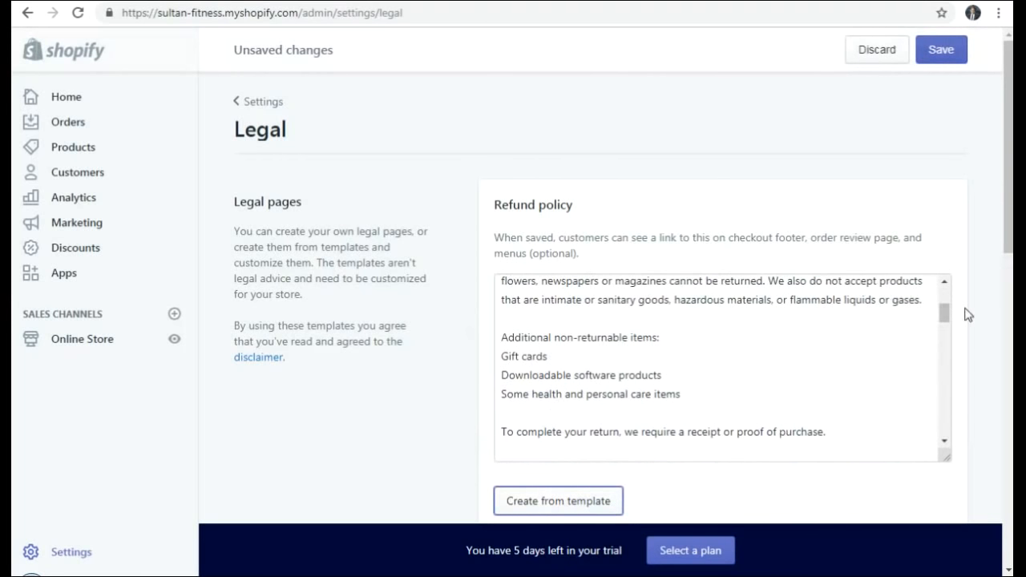
scroll(971, 298, down, 3)
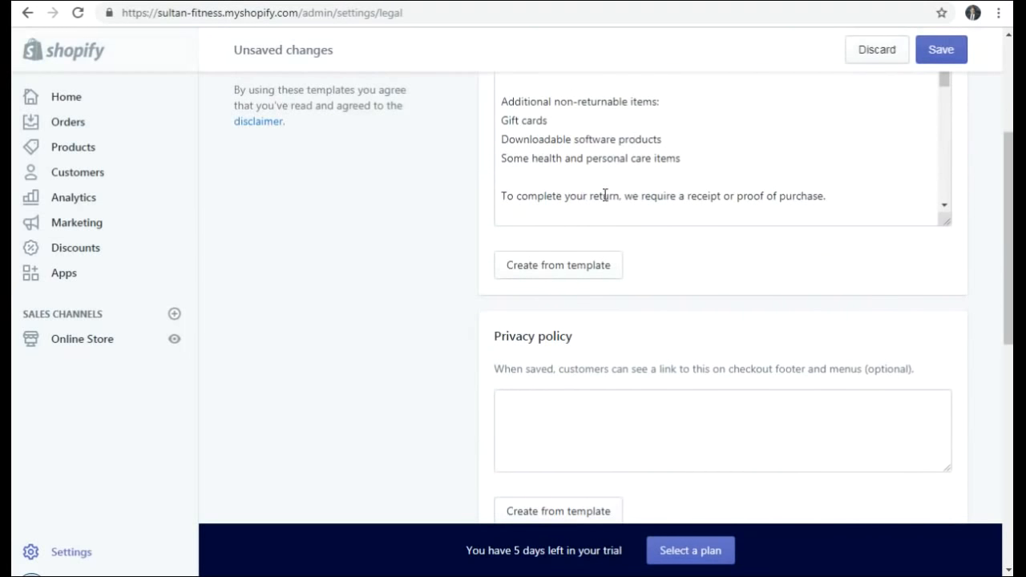
scroll(614, 182, up, 2)
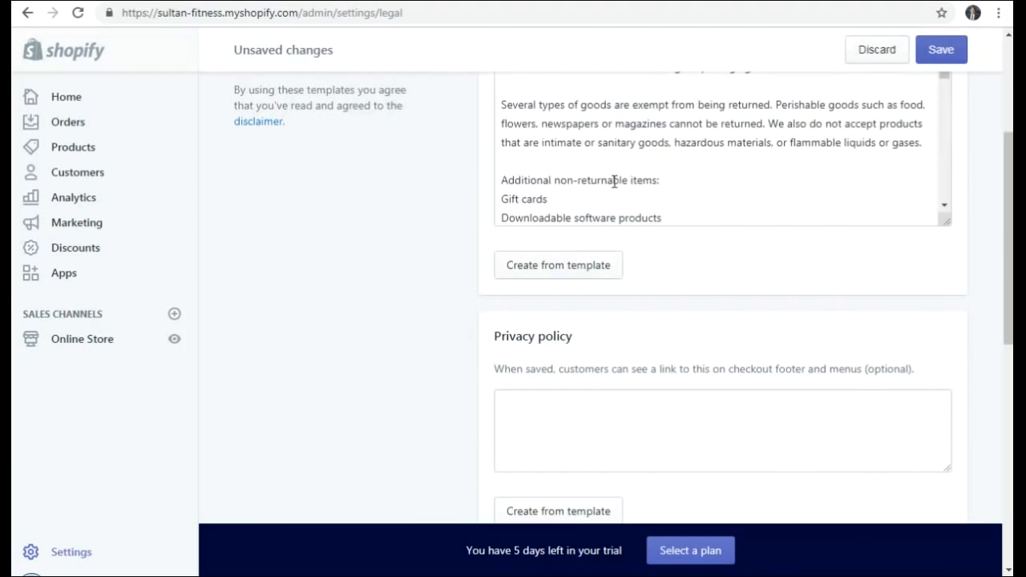
scroll(535, 362, down, 3)
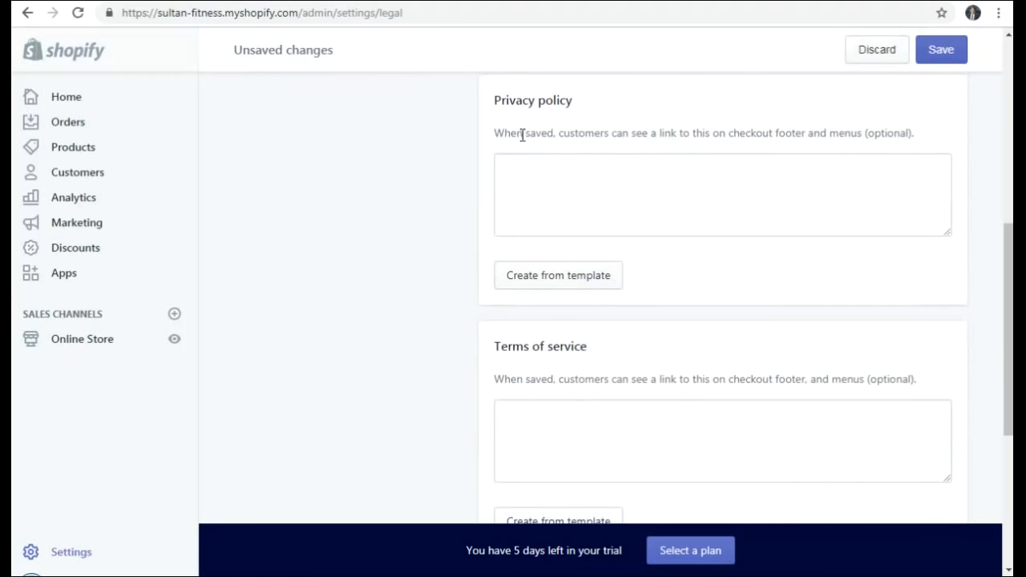
- Generate the privacy policy and terms of service from templates, save, and go to Home
click(561, 276)
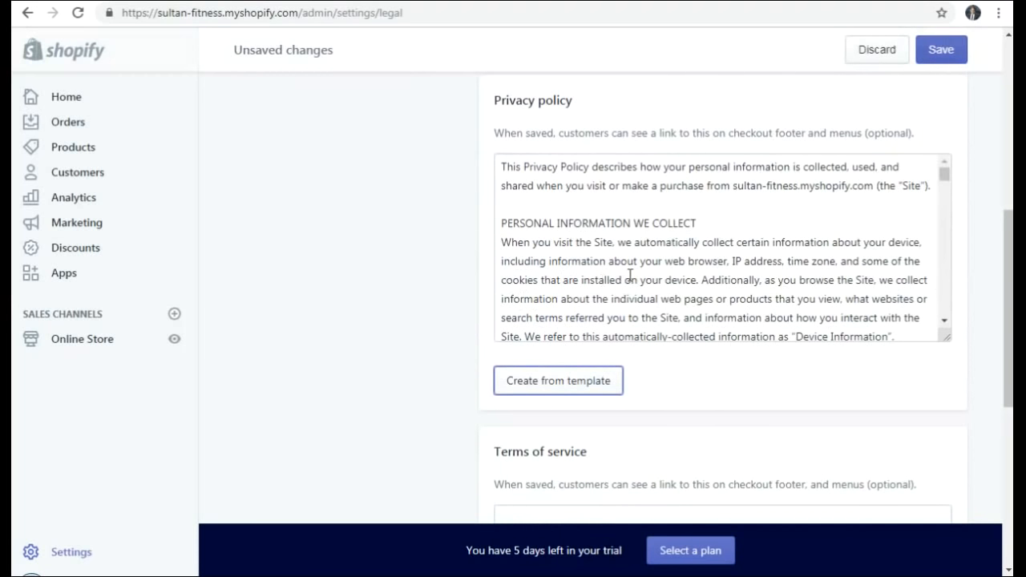
scroll(882, 355, down, 3)
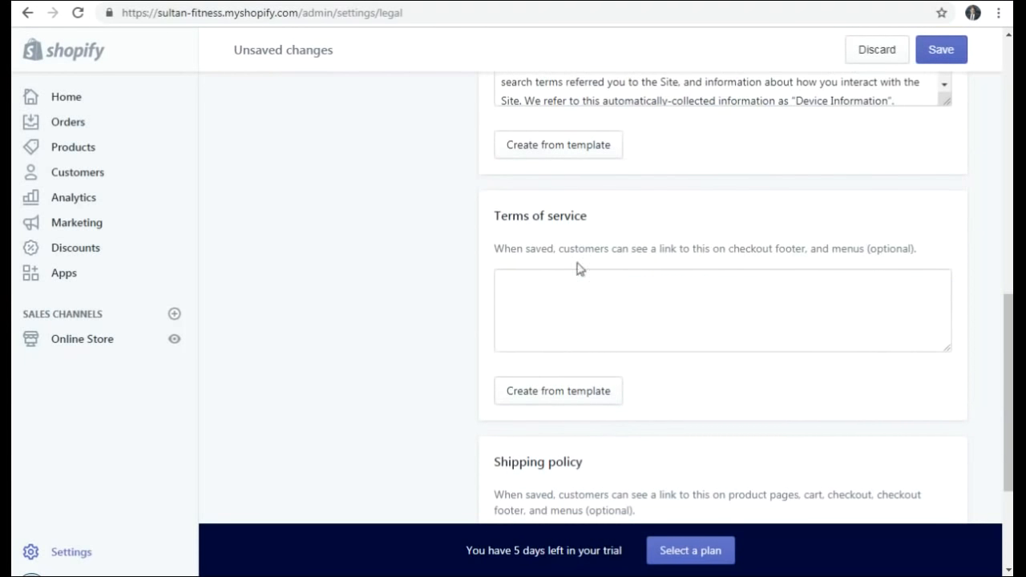
click(554, 393)
scroll(633, 296, down, 5)
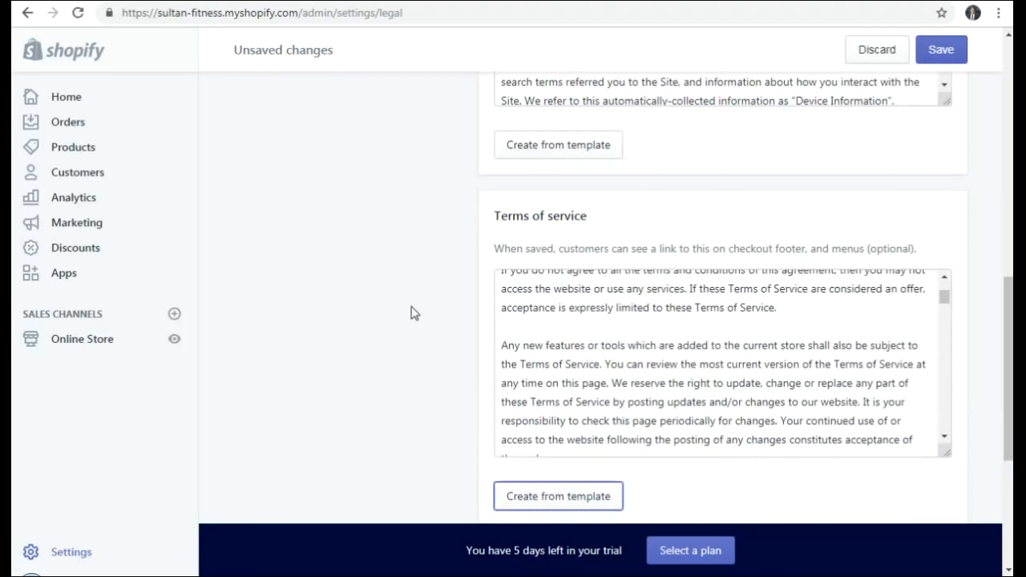
scroll(412, 313, down, 3)
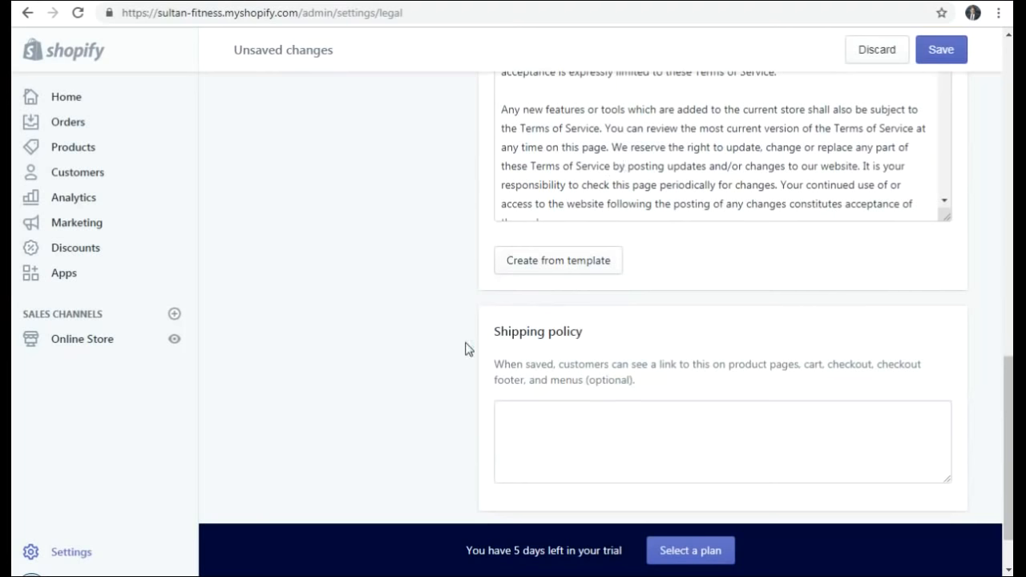
scroll(467, 349, down, 2)
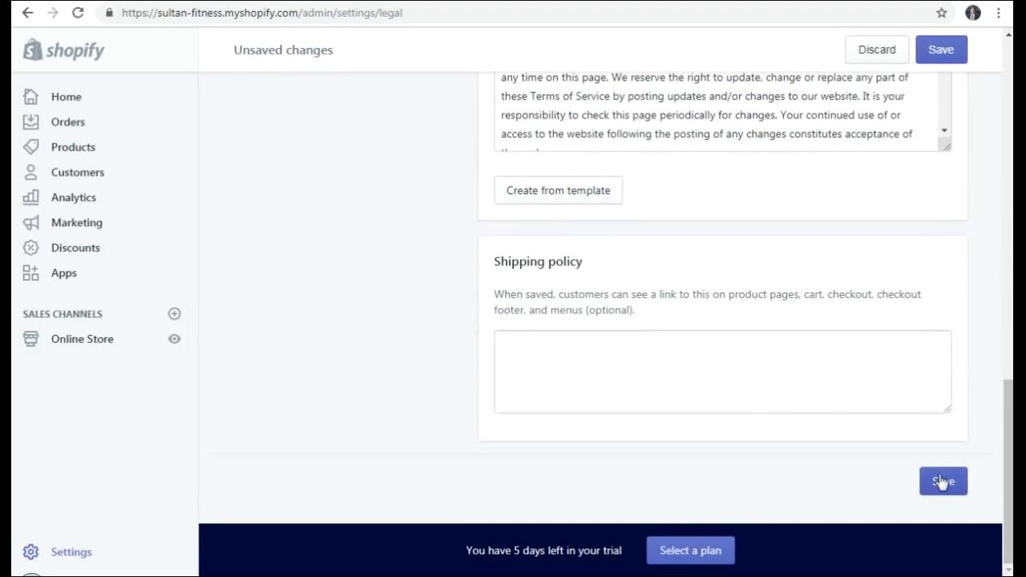
click(878, 51)
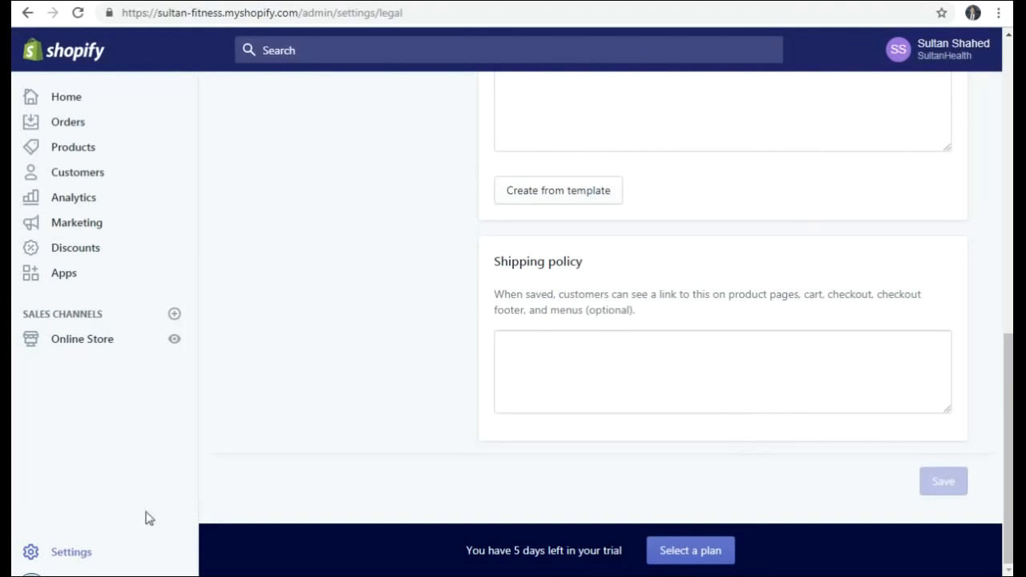
click(72, 557)
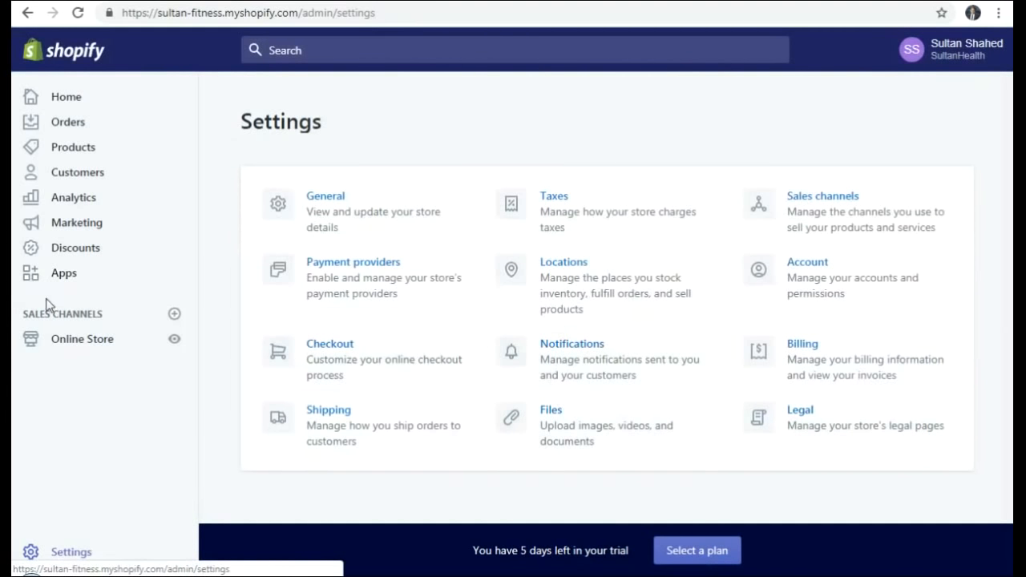
click(62, 102)
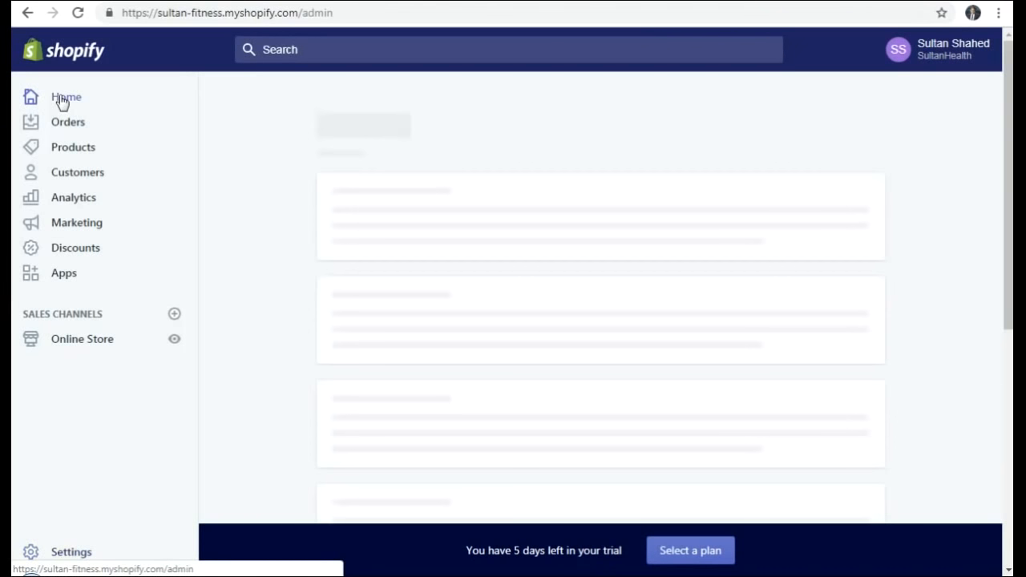